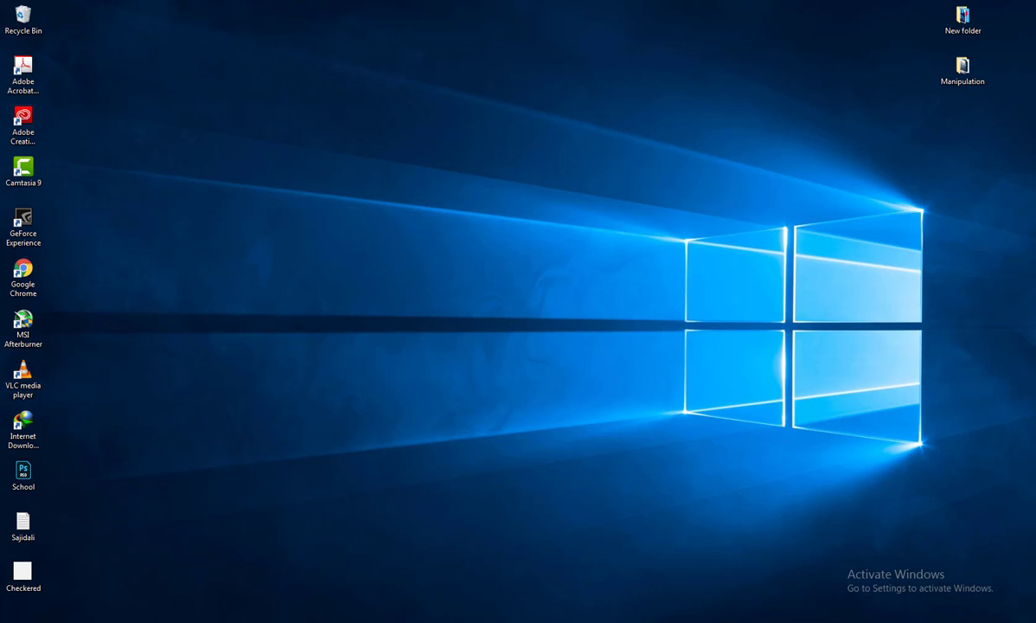
Restore Cup.jpg in Photoshop, zoom in on the mug's rim and handle, and select the Pen tool
{"action": "left_click", "coordinate": [555, 554]}
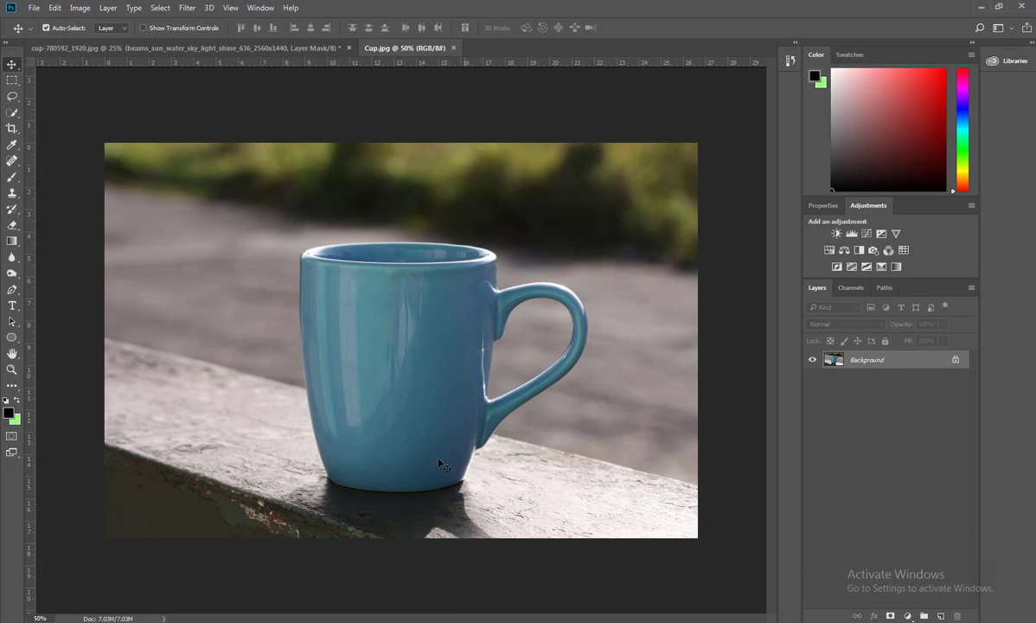
{"action": "scroll", "coordinate": [466, 358], "scroll_direction": "up", "scroll_amount": 3}
{"action": "scroll", "coordinate": [467, 356], "scroll_direction": "up", "scroll_amount": 3}
{"action": "scroll", "coordinate": [471, 354], "scroll_direction": "up", "scroll_amount": 2}
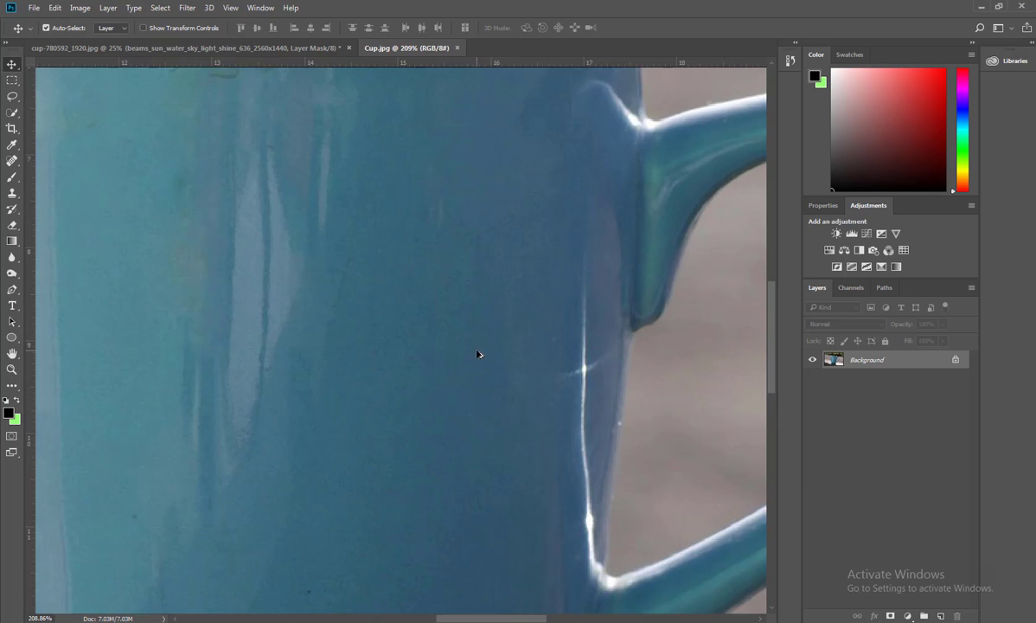
{"action": "left_click_drag", "start_coordinate": [587, 254], "coordinate": [517, 392]}
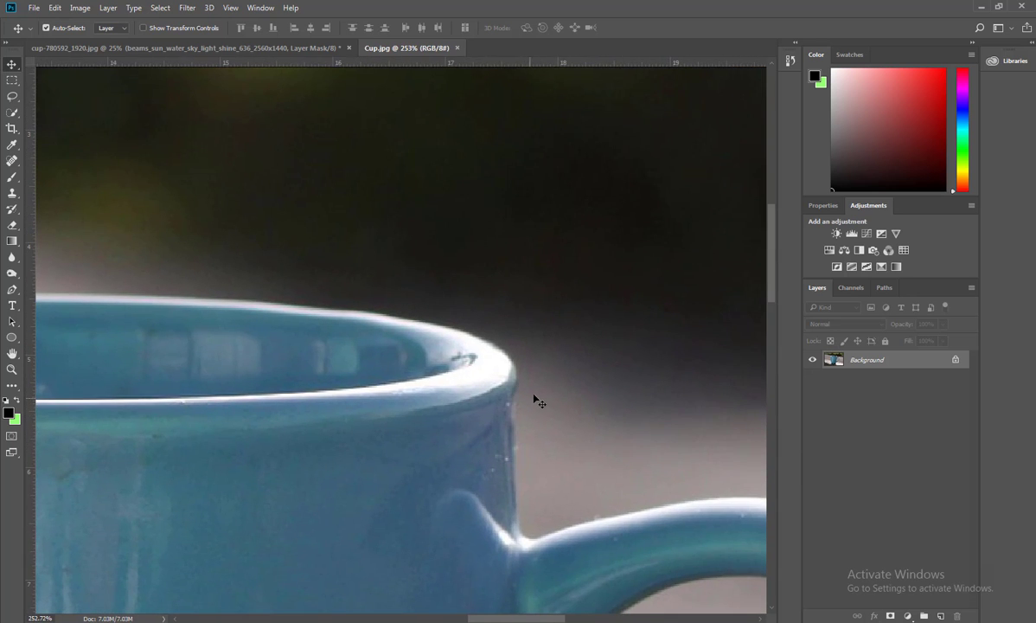
{"action": "key", "text": "p"}
{"action": "scroll", "coordinate": [517, 412], "scroll_direction": "up", "scroll_amount": 1}
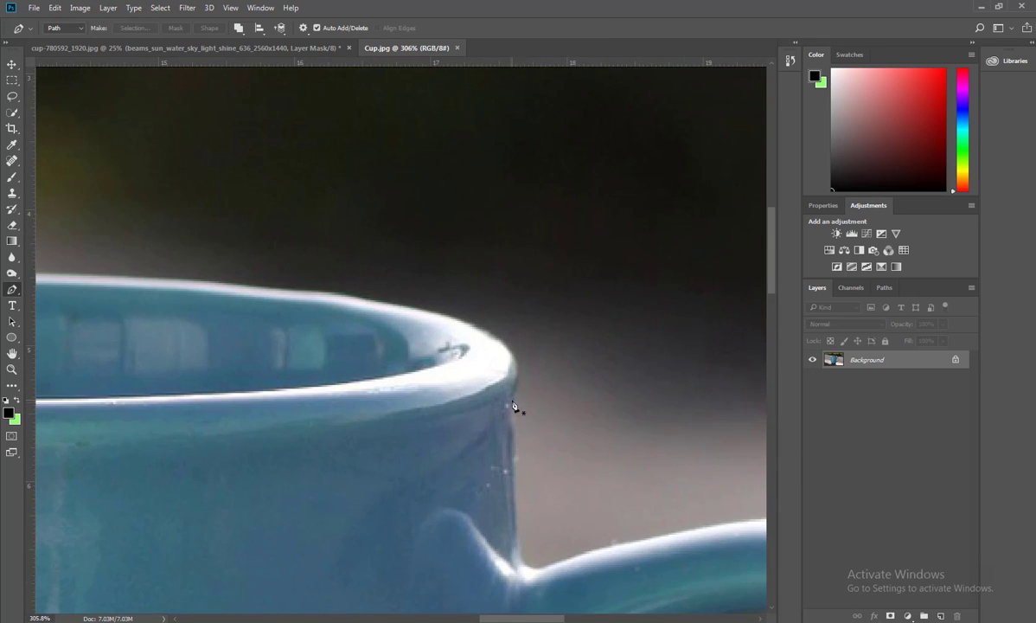
Start the path at the rim and place curved anchors down the mug's right side and along its base
{"action": "left_click", "coordinate": [513, 406]}
{"action": "scroll", "coordinate": [518, 352], "scroll_direction": "down", "scroll_amount": 5}
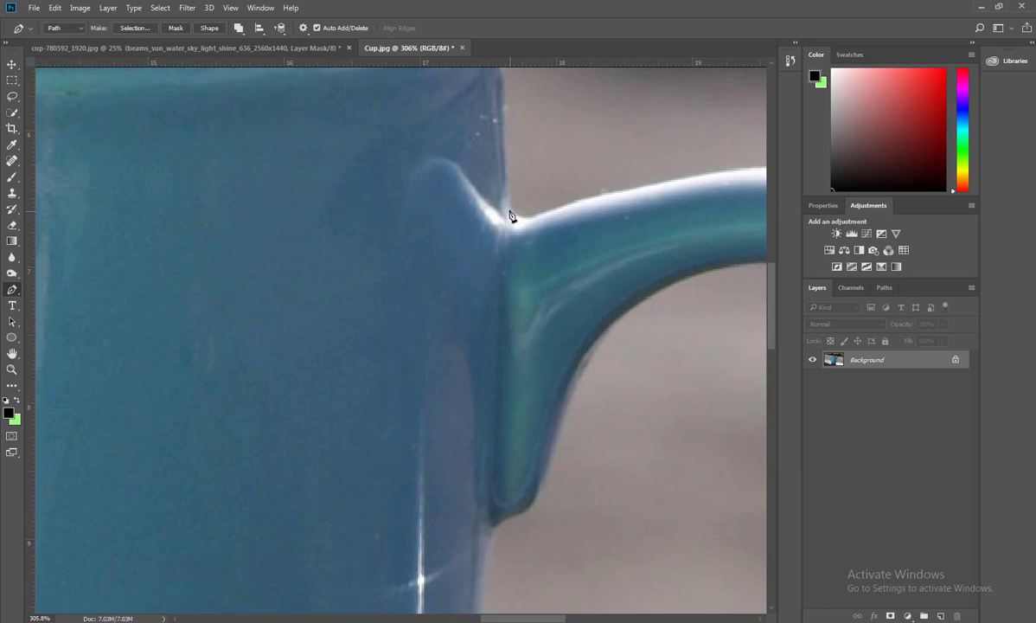
{"action": "left_click_drag", "start_coordinate": [509, 210], "coordinate": [508, 222]}
{"action": "mouse_move", "coordinate": [489, 565]}
{"action": "left_mouse_down"}
{"action": "mouse_move", "coordinate": [484, 597]}
{"action": "mouse_move", "coordinate": [513, 529]}
{"action": "mouse_move", "coordinate": [567, 301]}
{"action": "mouse_move", "coordinate": [542, 413]}
{"action": "mouse_move", "coordinate": [578, 348]}
{"action": "left_mouse_up"}
{"action": "left_click_drag", "start_coordinate": [535, 439], "coordinate": [508, 457]}
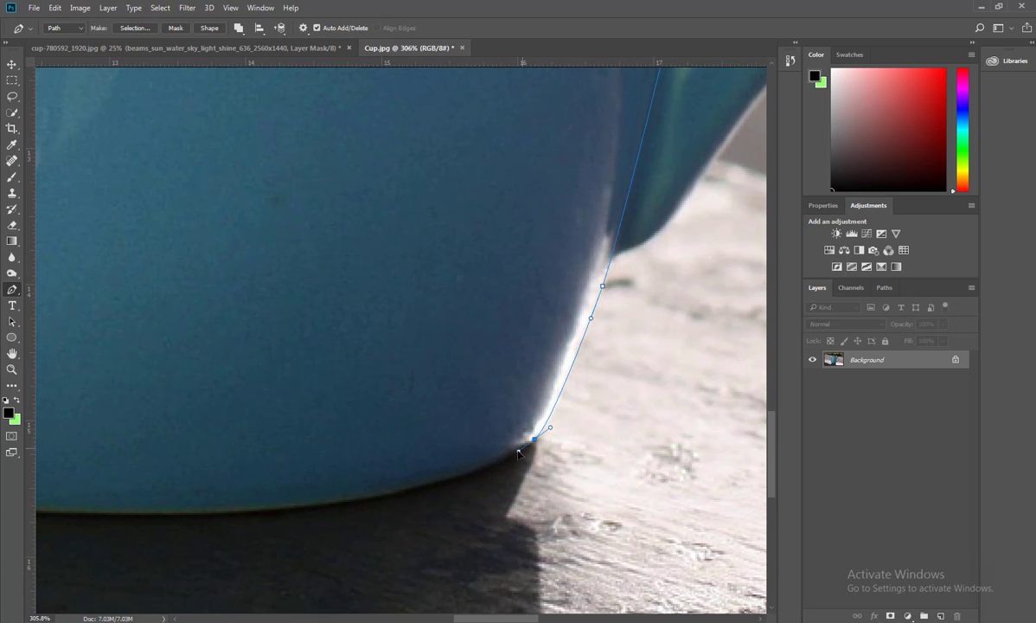
{"action": "left_click", "coordinate": [534, 438], "text": "alt"}
{"action": "left_click_drag", "start_coordinate": [430, 474], "coordinate": [525, 462]}
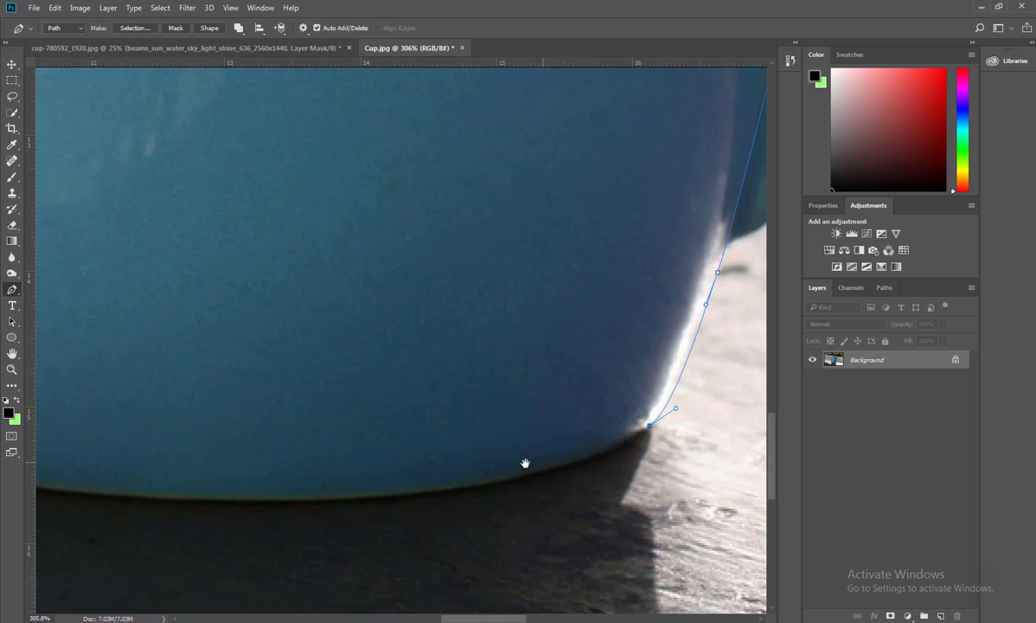
{"action": "mouse_move", "coordinate": [303, 502]}
{"action": "left_mouse_down"}
{"action": "mouse_move", "coordinate": [136, 502]}
{"action": "mouse_move", "coordinate": [248, 495]}
{"action": "left_mouse_up"}
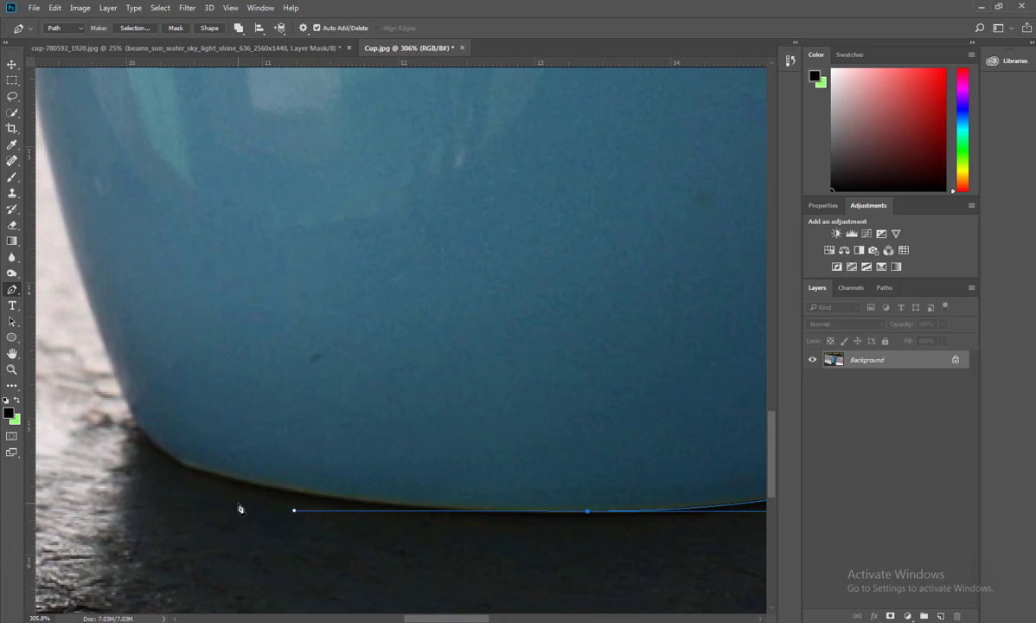
{"action": "left_click_drag", "start_coordinate": [172, 457], "coordinate": [143, 445]}
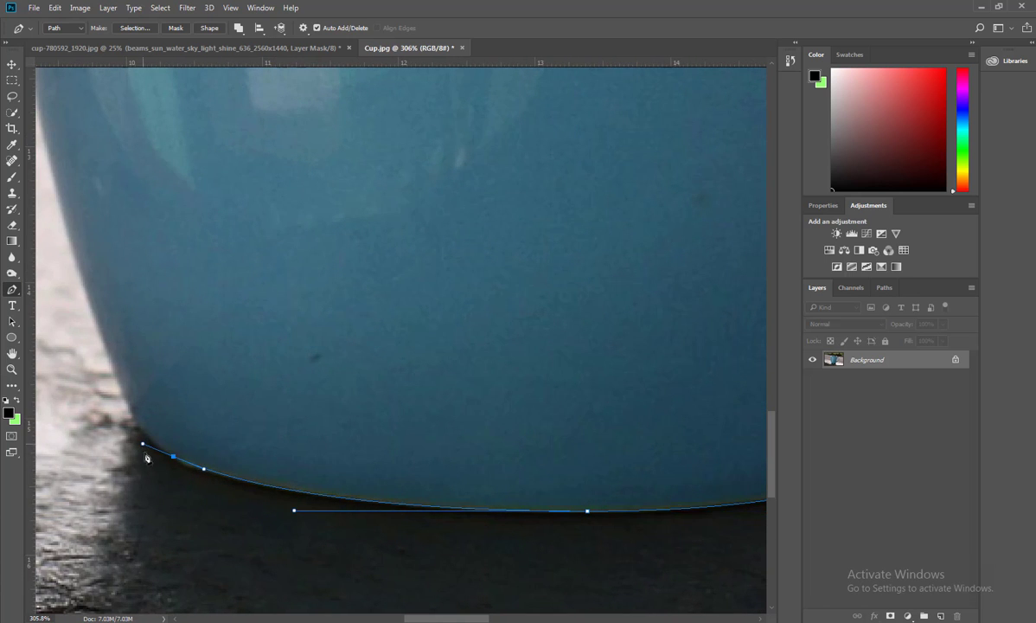
{"action": "left_click", "coordinate": [172, 456], "text": "alt"}
{"action": "key", "text": "ctrl+z"}
Extend the path with curved anchors up the mug's left side
{"action": "left_click_drag", "start_coordinate": [110, 344], "coordinate": [150, 434]}
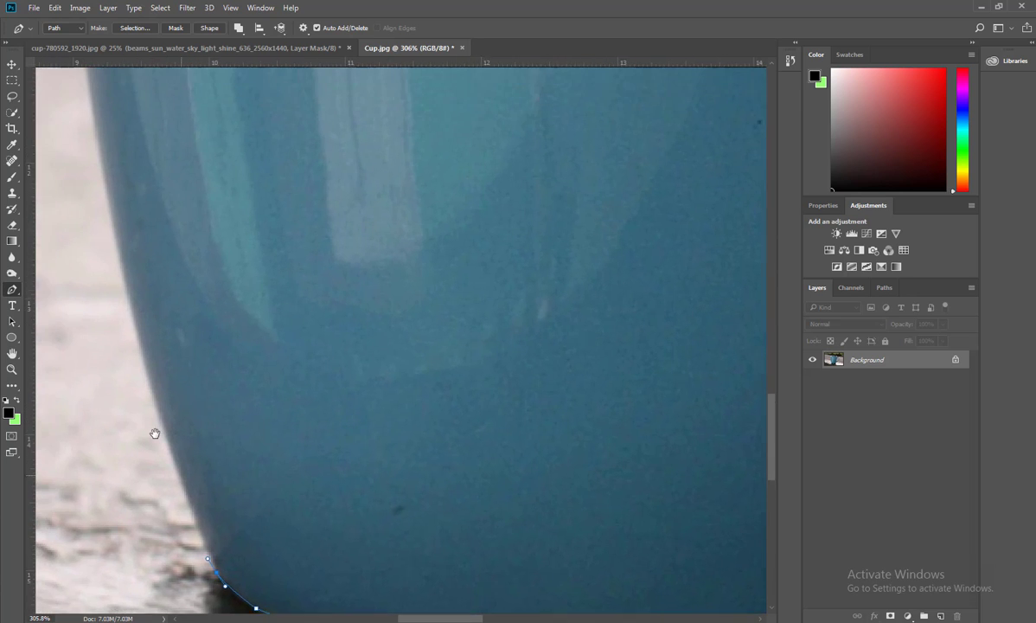
{"action": "mouse_move", "coordinate": [114, 204]}
{"action": "left_mouse_down"}
{"action": "mouse_move", "coordinate": [104, 94]}
{"action": "mouse_move", "coordinate": [145, 248]}
{"action": "left_mouse_up"}
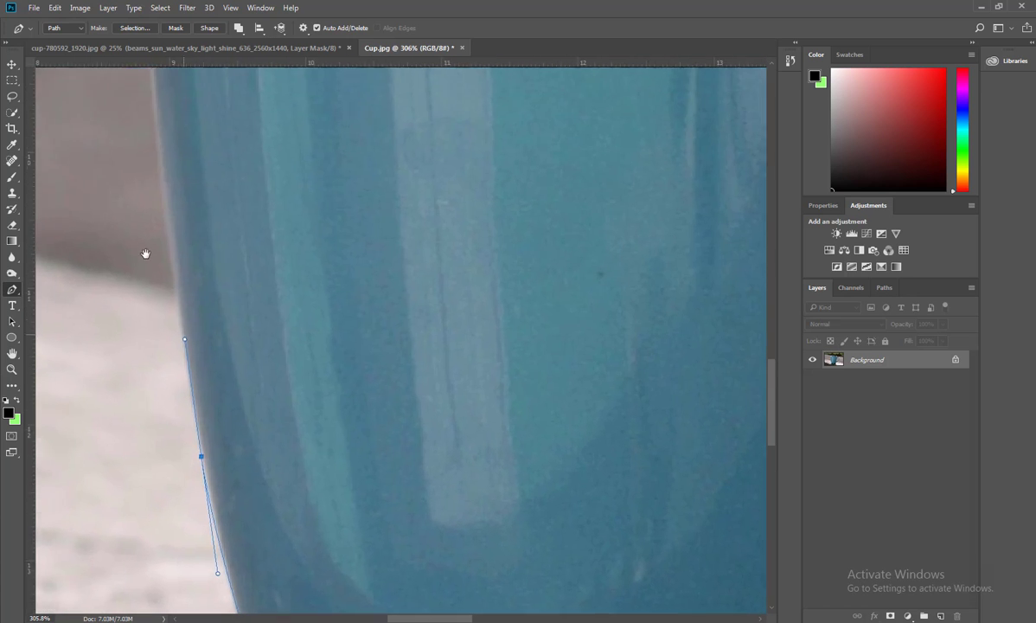
{"action": "scroll", "coordinate": [145, 250], "scroll_direction": "down", "scroll_amount": 5}
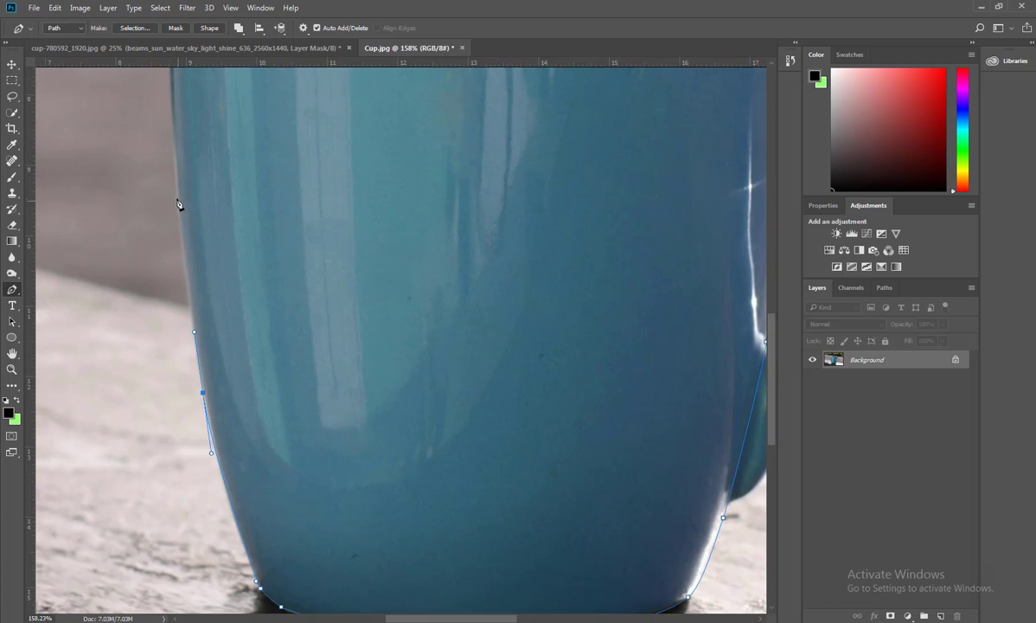
{"action": "mouse_move", "coordinate": [177, 197]}
{"action": "left_mouse_down"}
{"action": "mouse_move", "coordinate": [175, 158]}
{"action": "mouse_move", "coordinate": [238, 374]}
{"action": "left_mouse_up"}
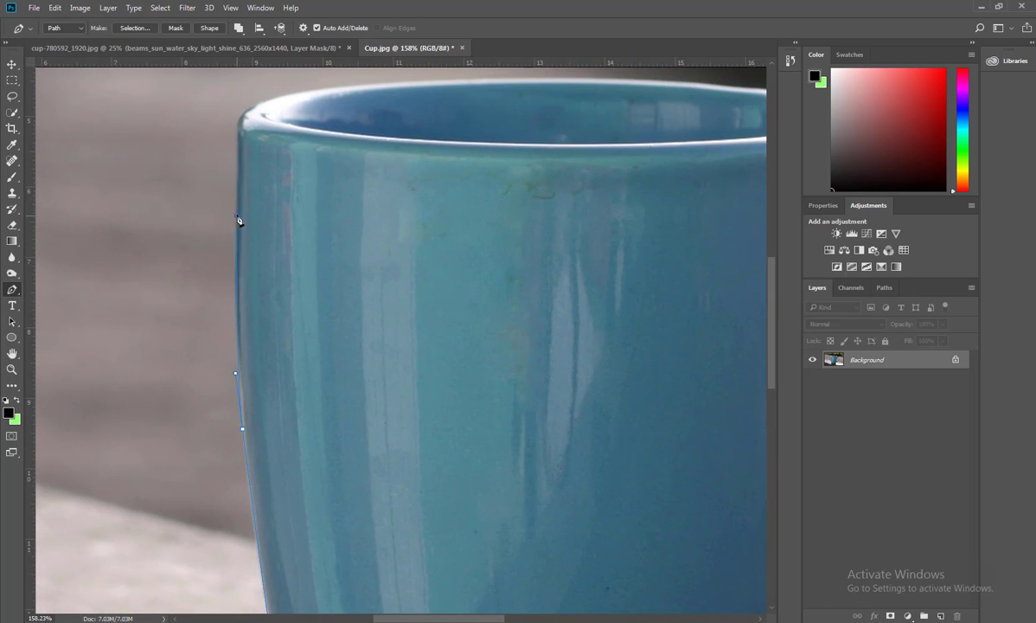
{"action": "scroll", "coordinate": [237, 164], "scroll_direction": "up", "scroll_amount": 1}
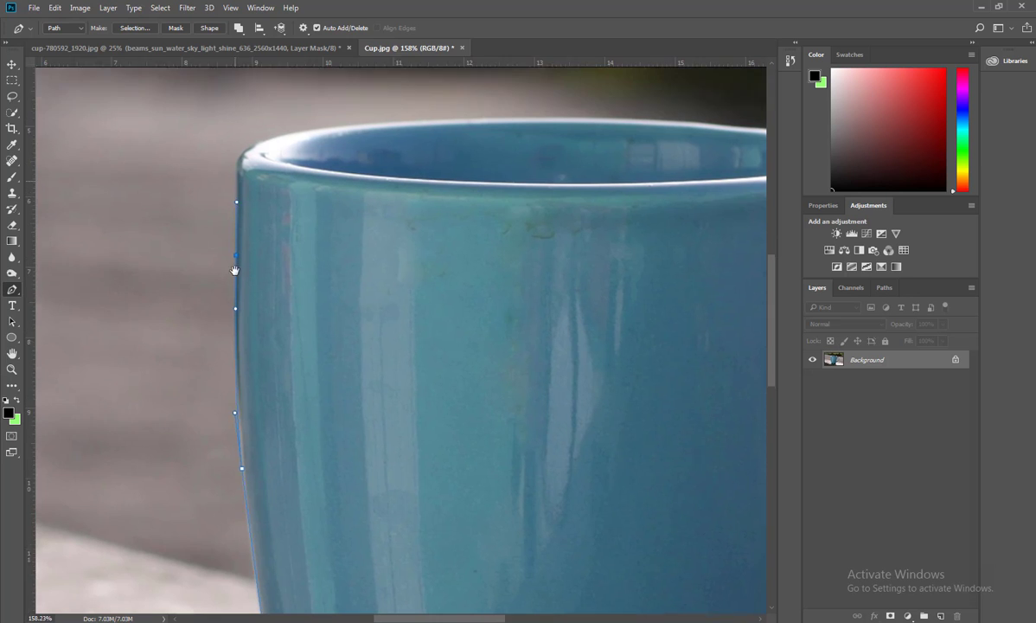
{"action": "scroll", "coordinate": [236, 242], "scroll_direction": "up", "scroll_amount": 3}
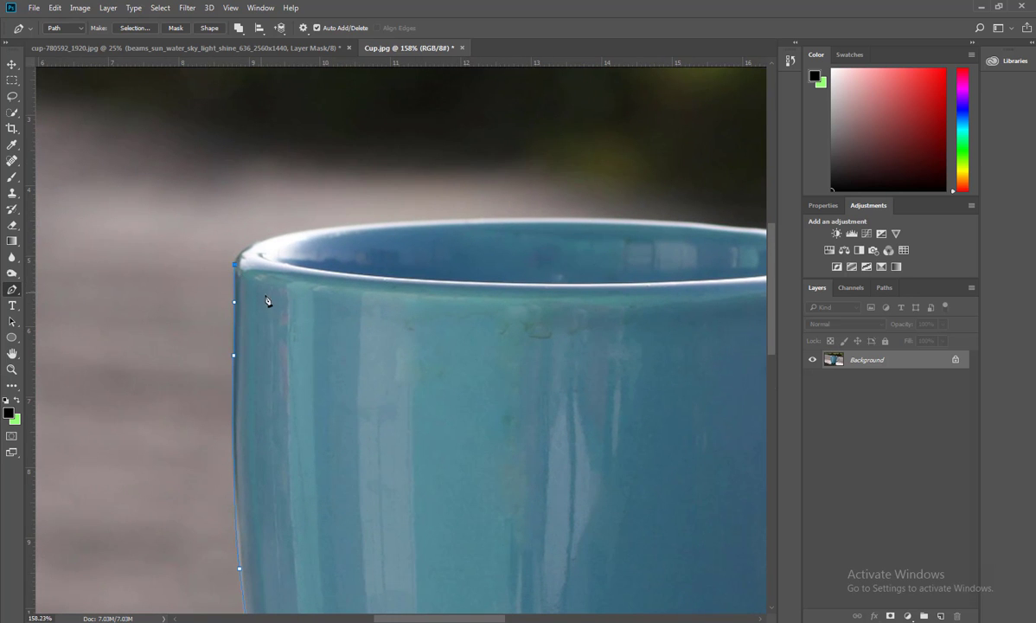
{"action": "scroll", "coordinate": [266, 301], "scroll_direction": "right", "scroll_amount": 3}
{"action": "scroll", "coordinate": [556, 316], "scroll_direction": "right", "scroll_amount": 4}
{"action": "scroll", "coordinate": [523, 302], "scroll_direction": "down", "scroll_amount": 1}
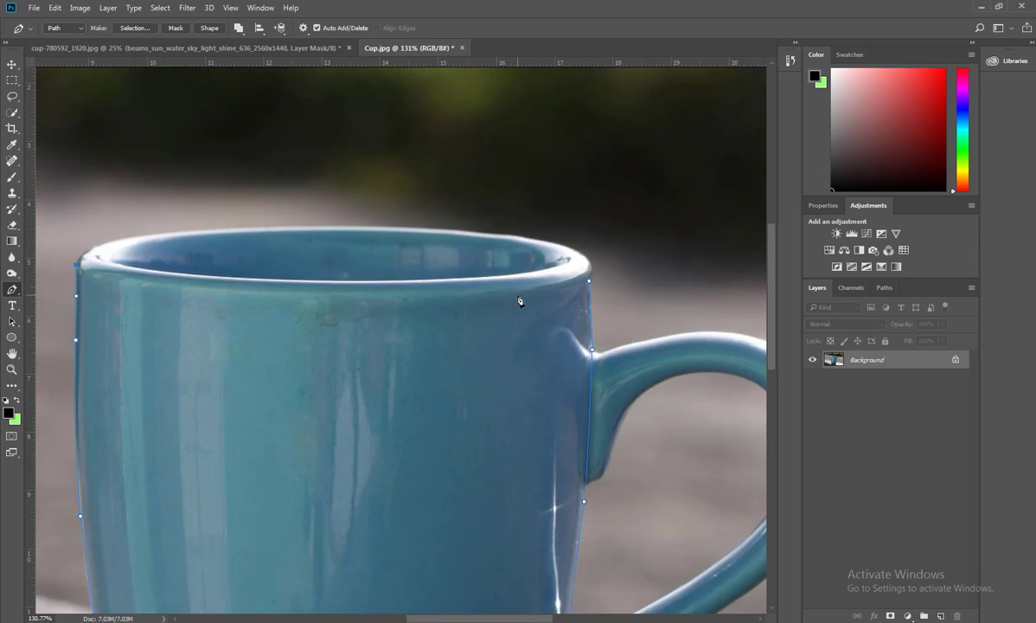
{"action": "scroll", "coordinate": [517, 302], "scroll_direction": "down", "scroll_amount": 1}
Curve the path along the rim and close it at the starting point, excluding the handle
{"action": "left_click_drag", "start_coordinate": [584, 283], "coordinate": [712, 233]}
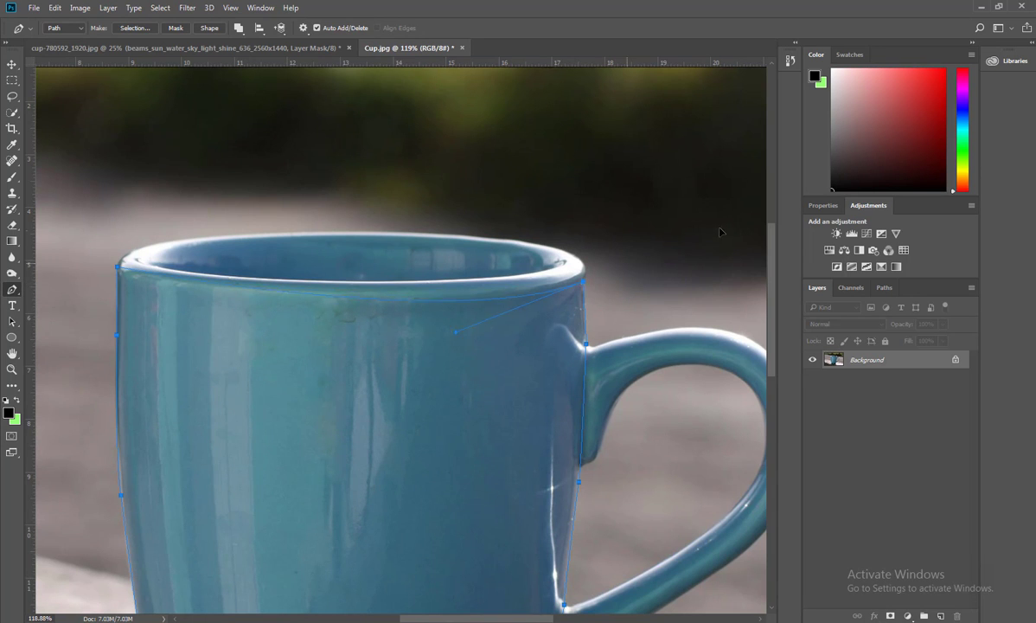
{"action": "scroll", "coordinate": [735, 227], "scroll_direction": "right", "scroll_amount": 2}
{"action": "scroll", "coordinate": [708, 220], "scroll_direction": "right", "scroll_amount": 2}
{"action": "scroll", "coordinate": [751, 219], "scroll_direction": "right", "scroll_amount": 2}
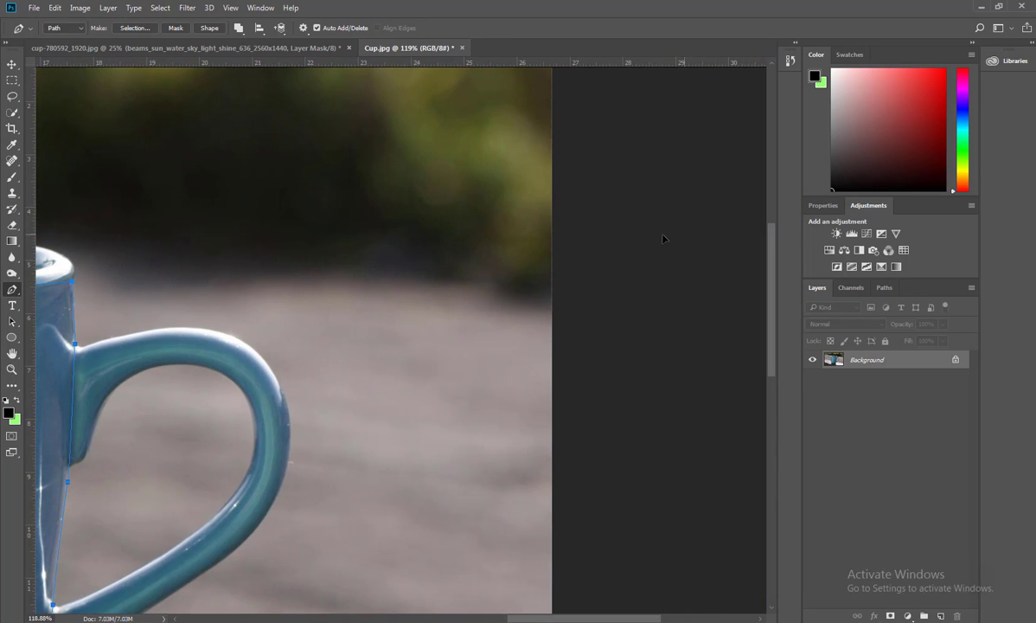
{"action": "scroll", "coordinate": [639, 250], "scroll_direction": "down", "scroll_amount": 2}
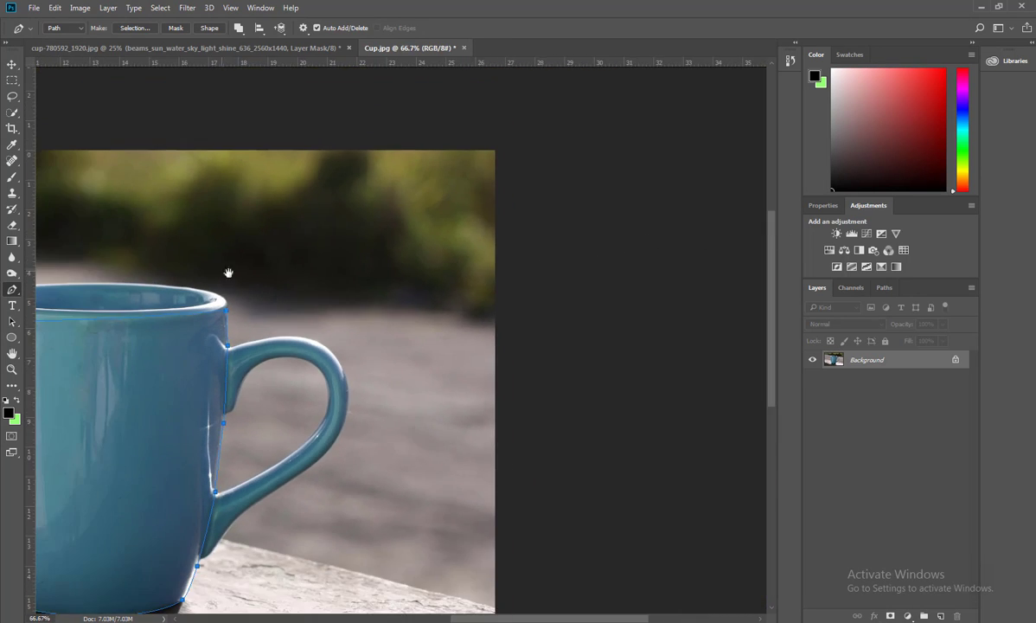
{"action": "left_click_drag", "start_coordinate": [226, 273], "coordinate": [480, 332]}
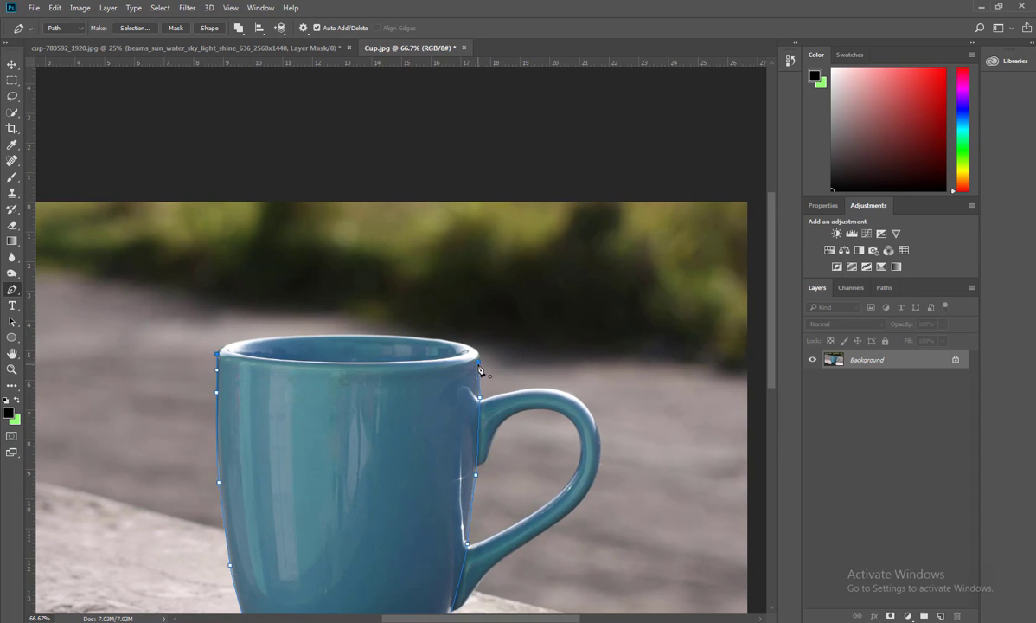
{"action": "left_click_drag", "start_coordinate": [480, 370], "coordinate": [533, 332]}
Turn the mug path into a selection, copy it to Layer 1, and minimize Photoshop
{"action": "key", "text": "ctrl+Return"}
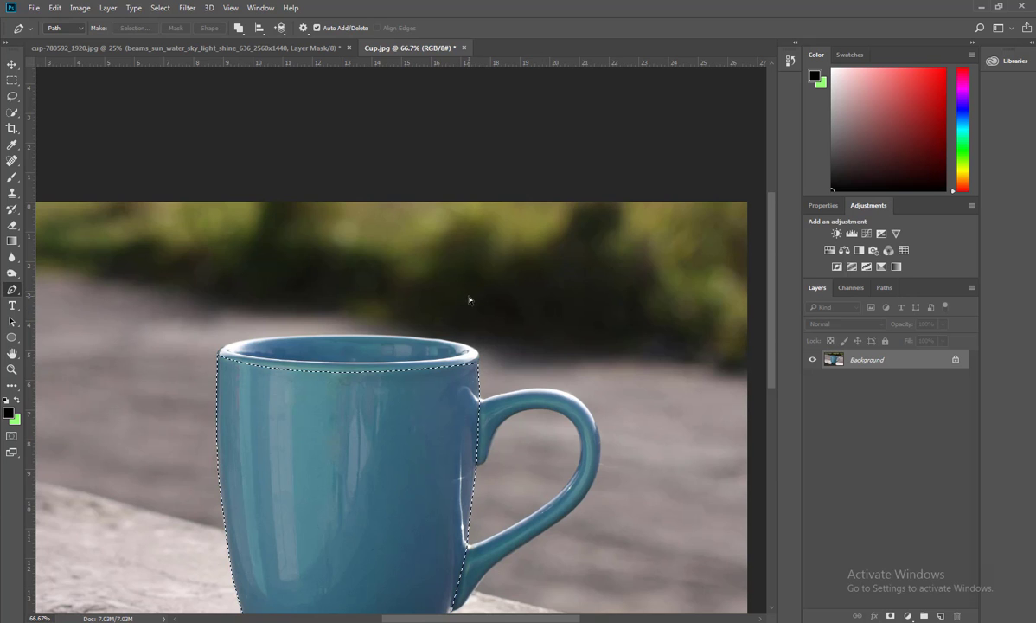
{"action": "key", "text": "ctrl+j"}
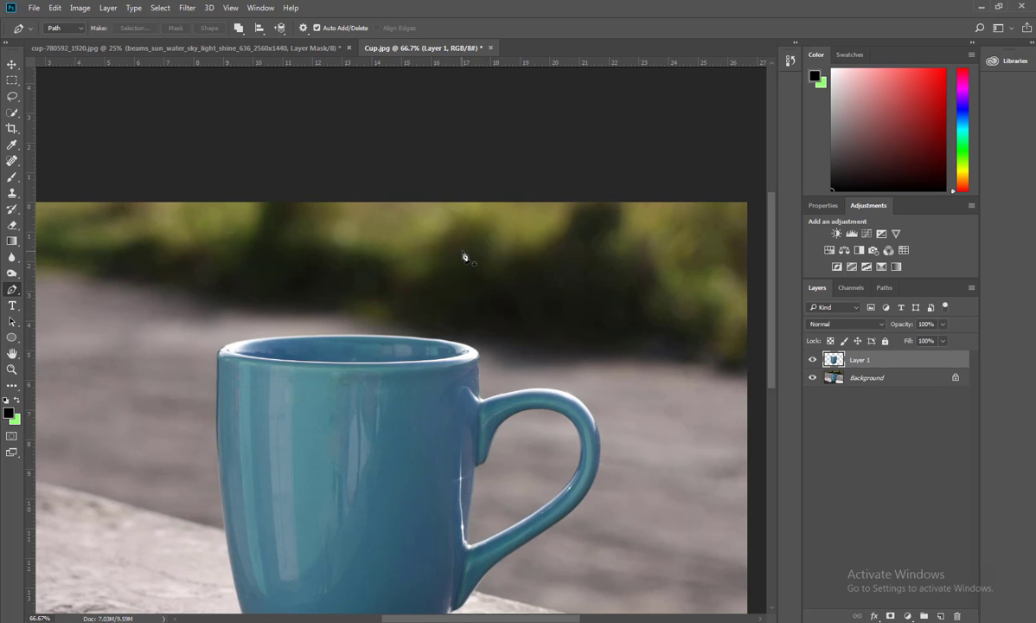
{"action": "scroll", "coordinate": [437, 243], "scroll_direction": "down", "scroll_amount": 1}
{"action": "left_click", "coordinate": [986, 6]}
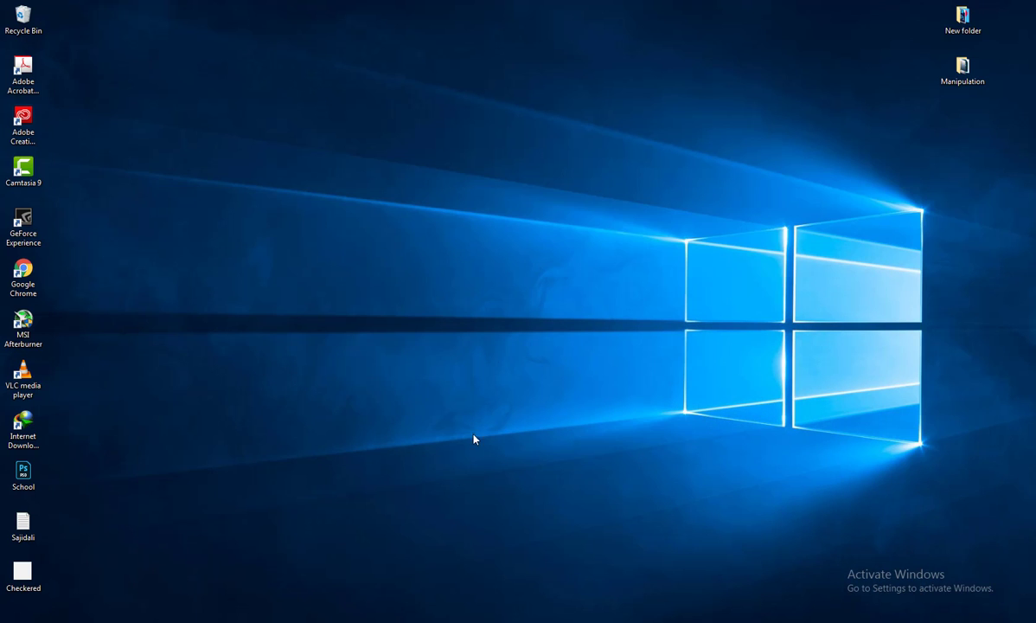
Drag Ocean-Iphone-Wallpaper-380808_ocean from the Manipulation folder onto the Cup.jpg canvas
{"action": "left_click", "coordinate": [367, 537]}
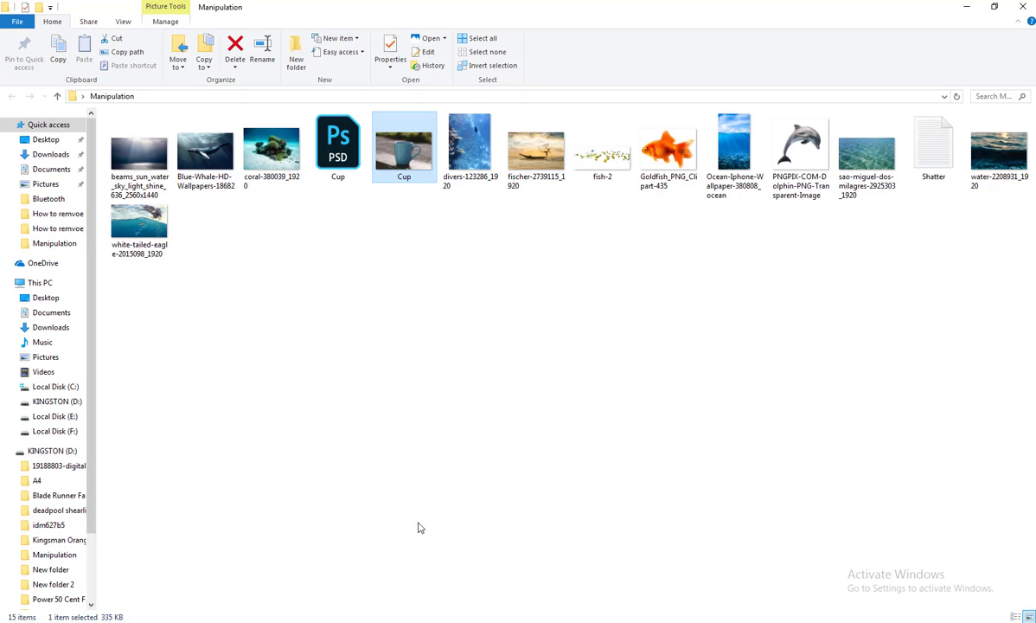
{"action": "left_click", "coordinate": [534, 263]}
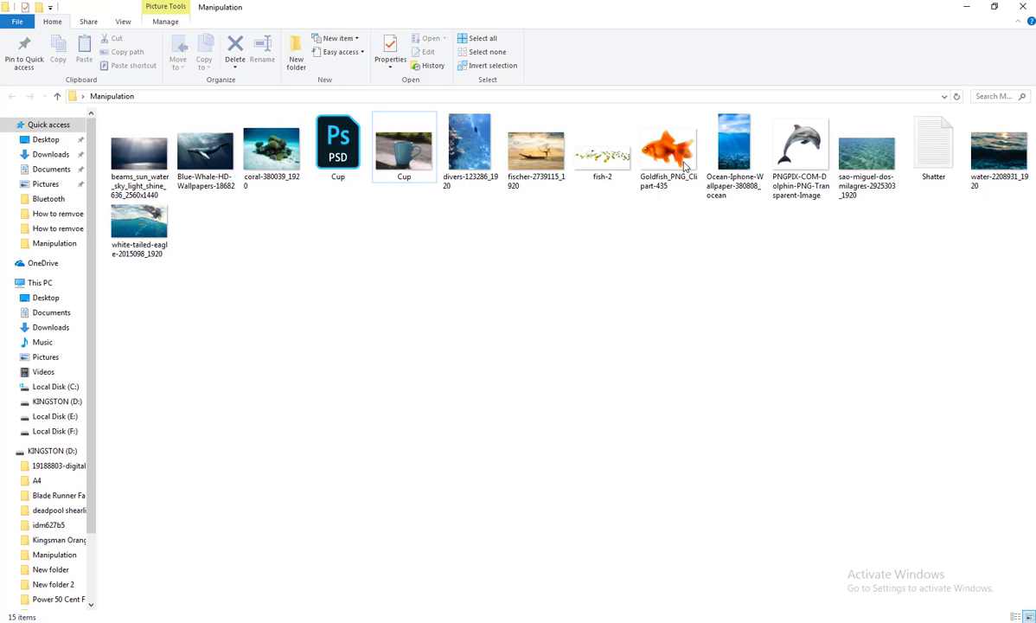
{"action": "left_click_drag", "start_coordinate": [728, 161], "coordinate": [512, 450]}
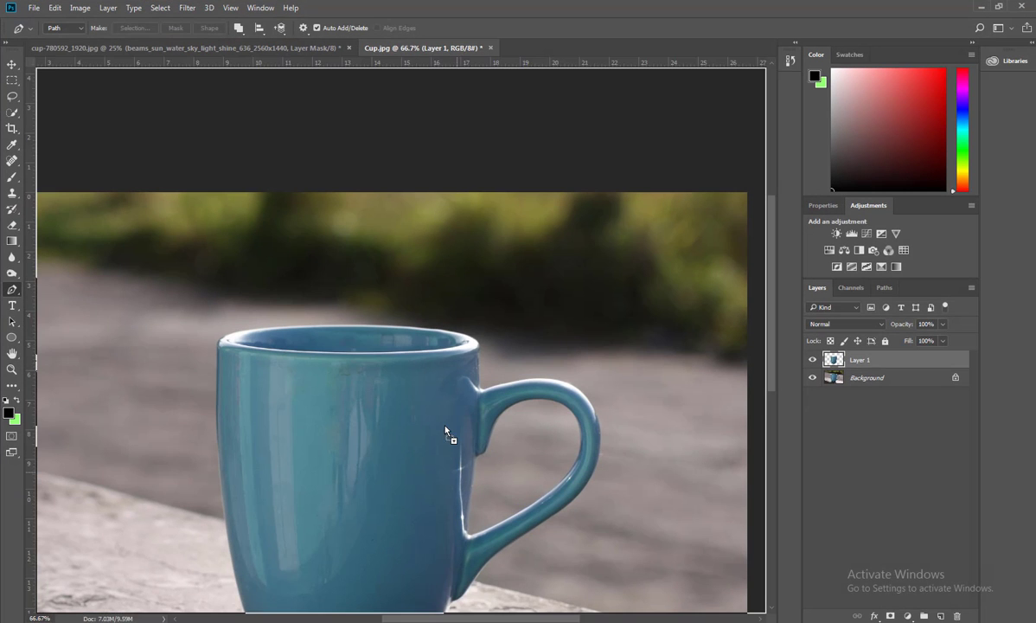
{"action": "left_click_drag", "start_coordinate": [512, 618], "coordinate": [416, 398]}
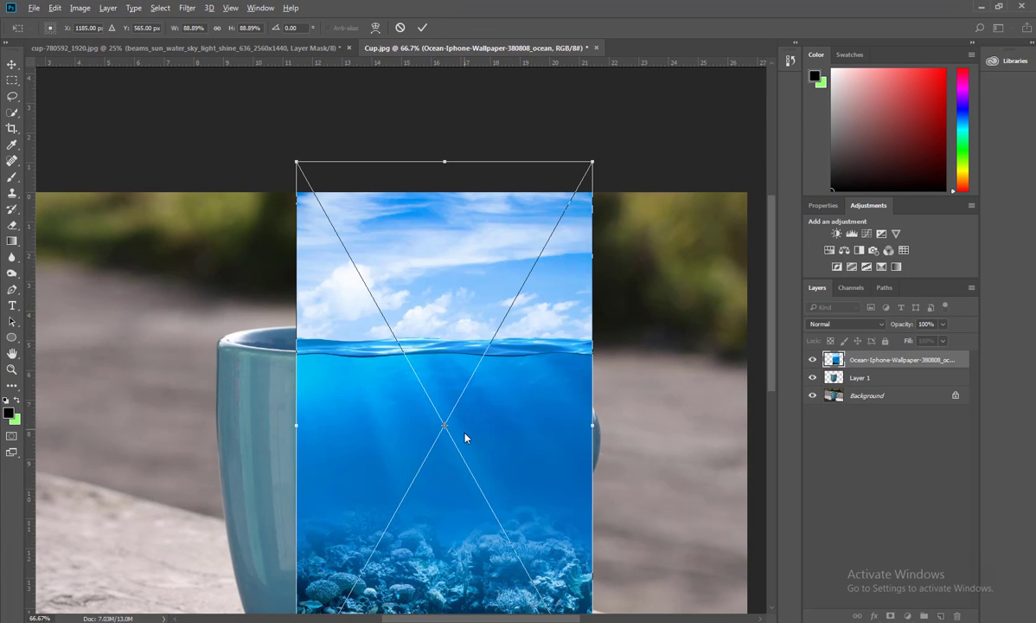
Place the ocean image over the mug and clip it to the mug layer
{"action": "key", "text": "ctrl+minus"}
{"action": "left_click_drag", "start_coordinate": [464, 438], "coordinate": [418, 408]}
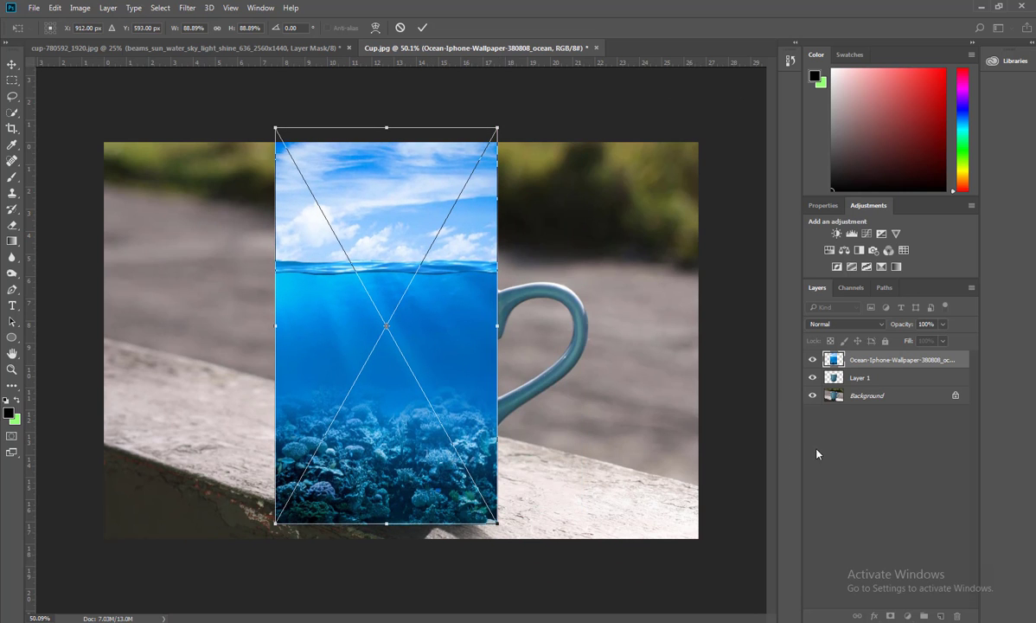
{"action": "key", "text": "Return"}
{"action": "key", "text": "p"}
{"action": "left_click", "coordinate": [872, 366], "text": "alt"}
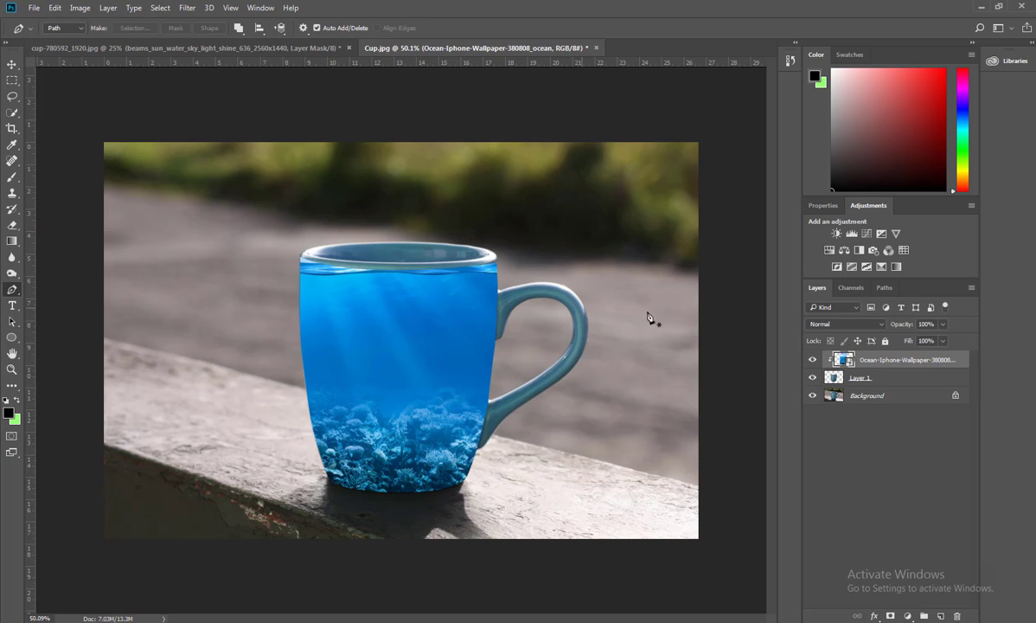
Free Transform the ocean image lower so the waterline sits inside the upper mug, then zoom in
{"action": "key", "text": "ctrl+t"}
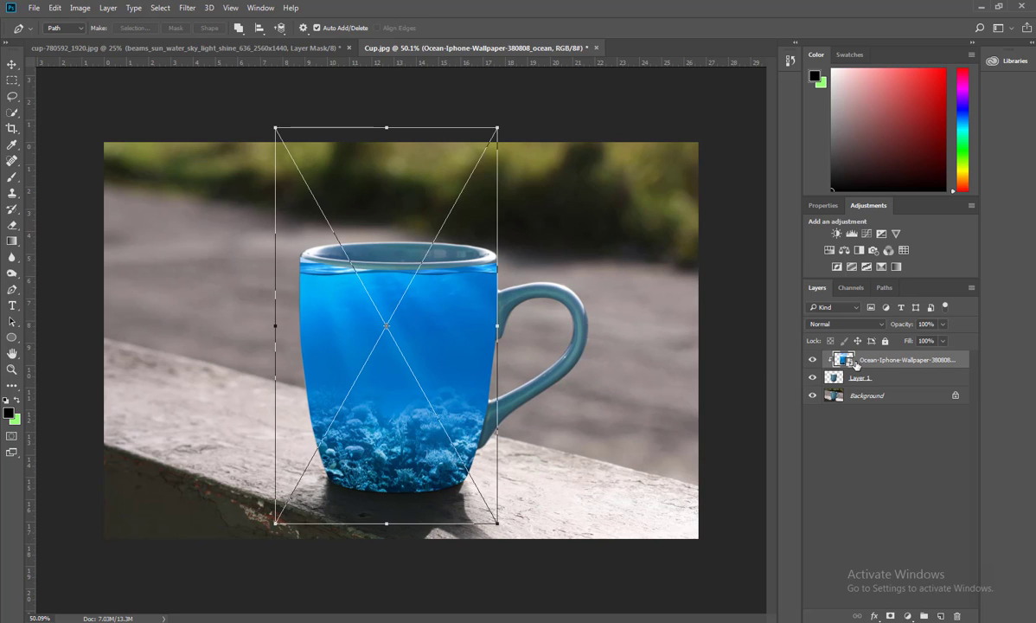
{"action": "left_click_drag", "start_coordinate": [448, 219], "coordinate": [461, 269]}
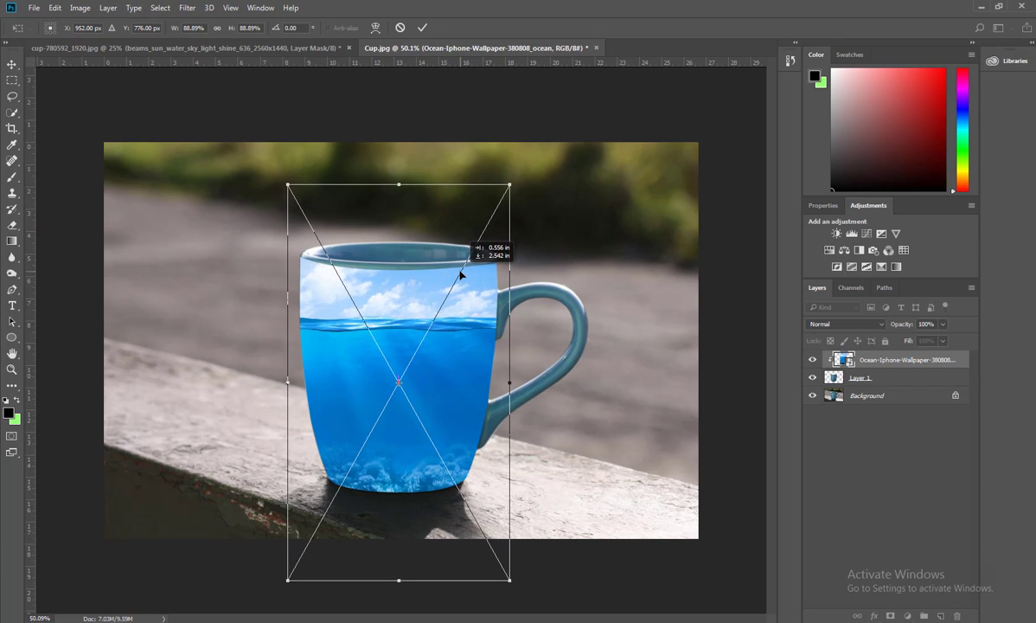
{"action": "left_click_drag", "start_coordinate": [461, 267], "coordinate": [460, 266]}
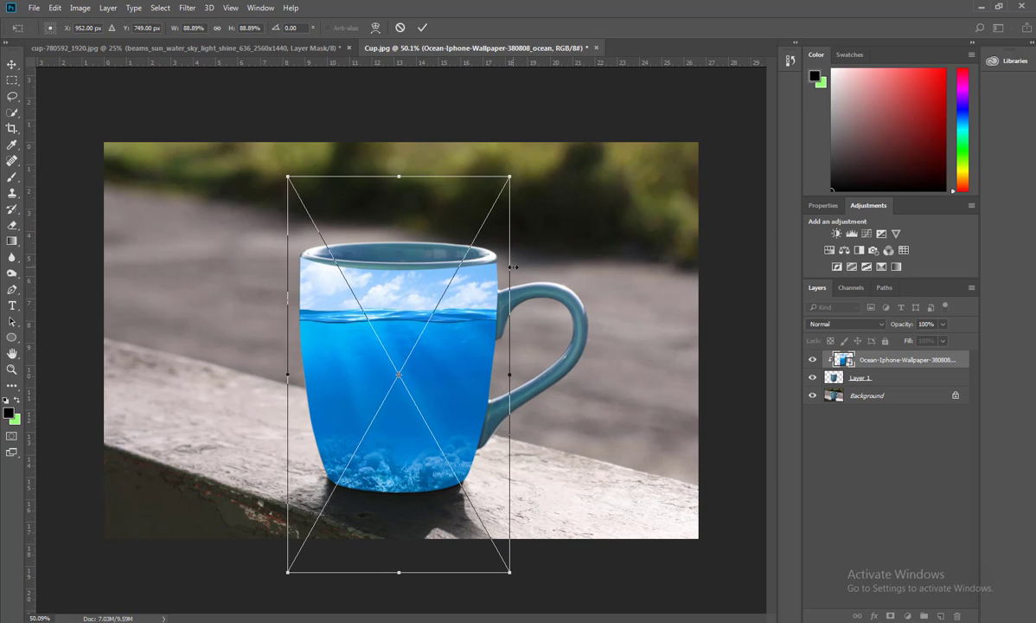
{"action": "key", "text": "Return"}
{"action": "key", "text": "p"}
{"action": "scroll", "coordinate": [415, 343], "scroll_direction": "up", "scroll_amount": 1}
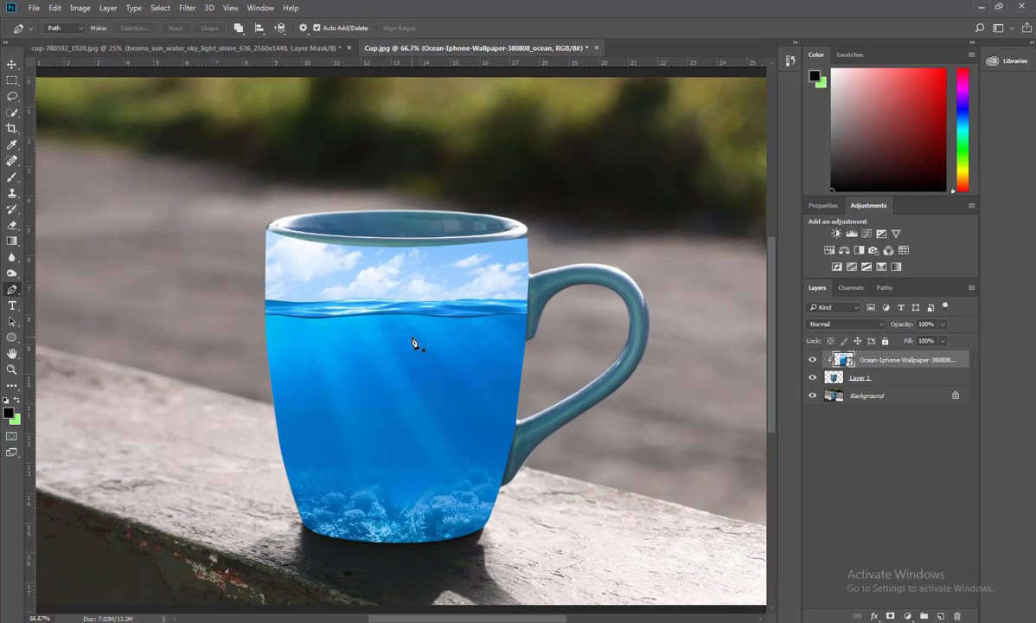
{"action": "scroll", "coordinate": [416, 343], "scroll_direction": "up", "scroll_amount": 1}
{"action": "scroll", "coordinate": [416, 343], "scroll_direction": "up", "scroll_amount": 1}
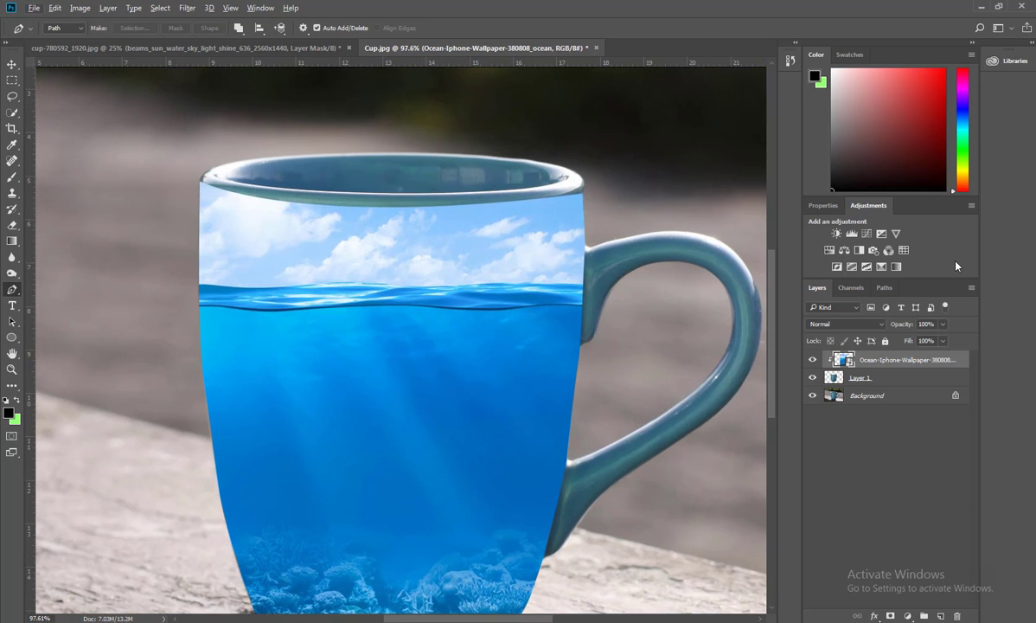
Set the ocean layer's blend mode to Screen and add a white layer mask
{"action": "left_click", "coordinate": [843, 323]}
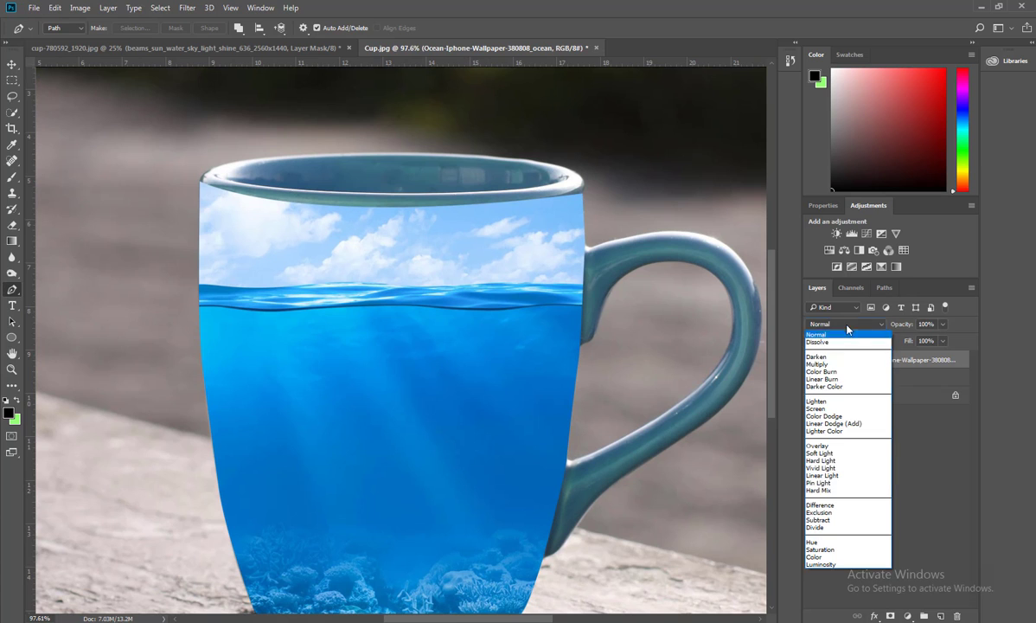
{"action": "left_click", "coordinate": [818, 364]}
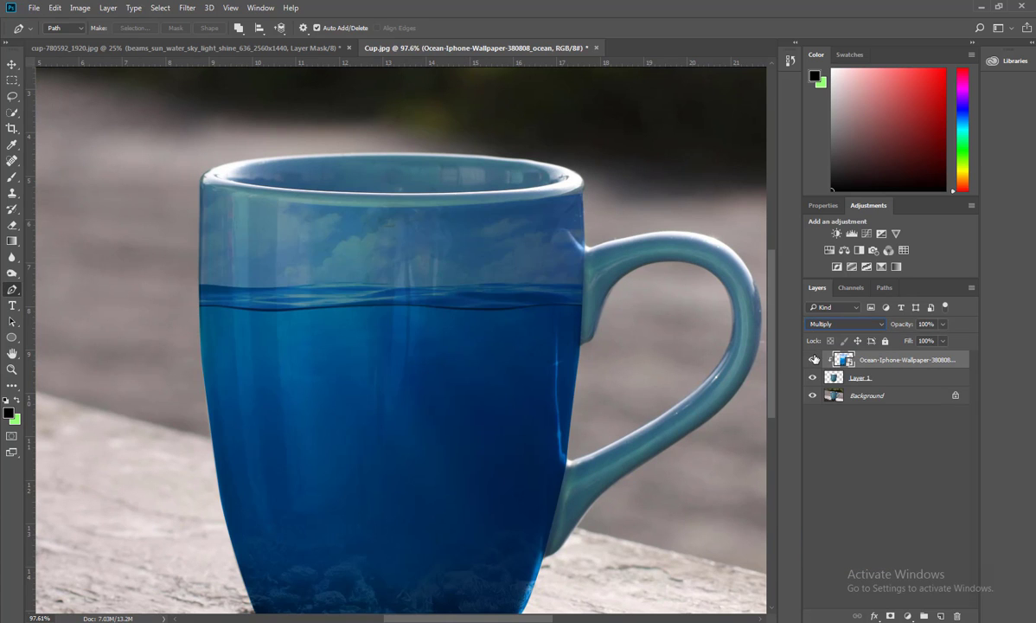
{"action": "key", "text": "Down"}
{"action": "key", "text": "Down"}
{"action": "key", "text": "Down"}
{"action": "key", "text": "Down"}
{"action": "key", "text": "Down"}
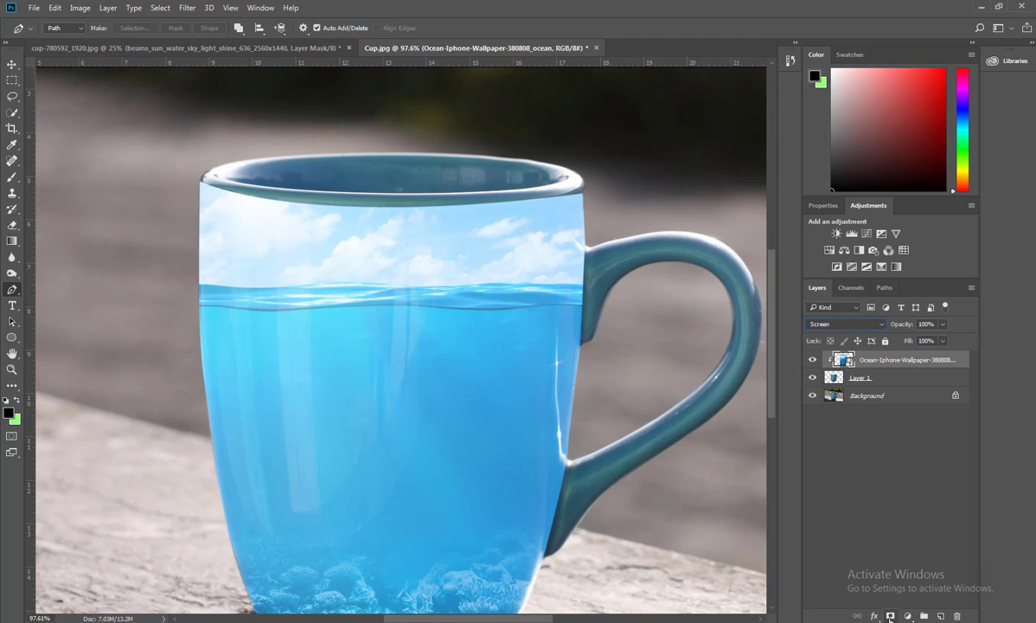
{"action": "left_click", "coordinate": [890, 616]}
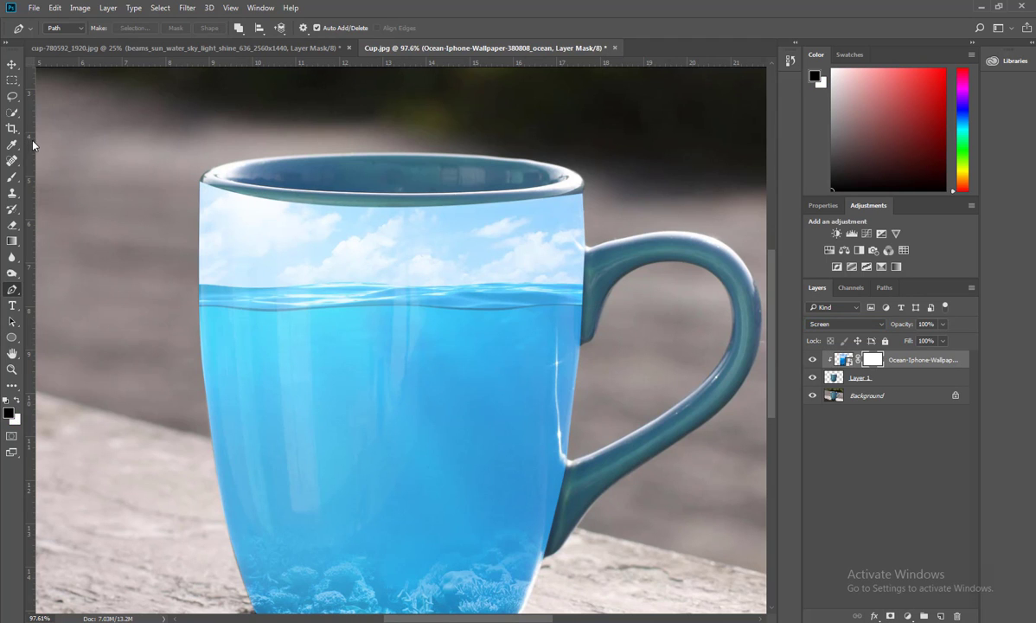
Paint black on the ocean mask with 175, 100 and 80 brushes to hide the sky band
{"action": "key", "text": "b"}
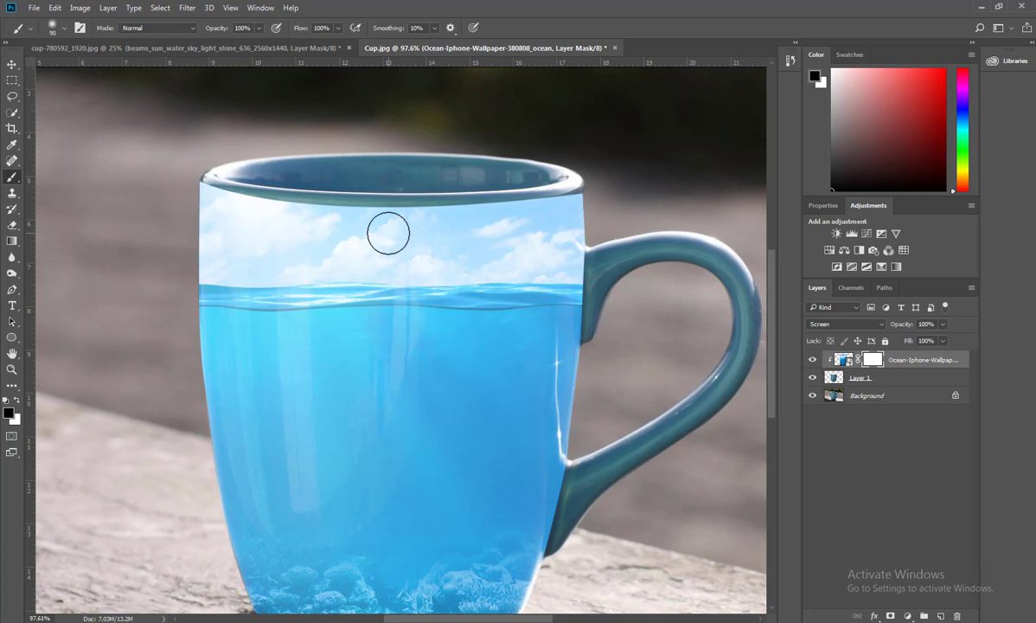
{"action": "key", "text": "bracketright"}
{"action": "key", "text": "bracketright"}
{"action": "key", "text": "bracketright"}
{"action": "mouse_move", "coordinate": [546, 203]}
{"action": "left_mouse_down"}
{"action": "mouse_move", "coordinate": [493, 209]}
{"action": "mouse_move", "coordinate": [567, 210]}
{"action": "mouse_move", "coordinate": [432, 227]}
{"action": "mouse_move", "coordinate": [307, 224]}
{"action": "mouse_move", "coordinate": [169, 197]}
{"action": "left_mouse_up"}
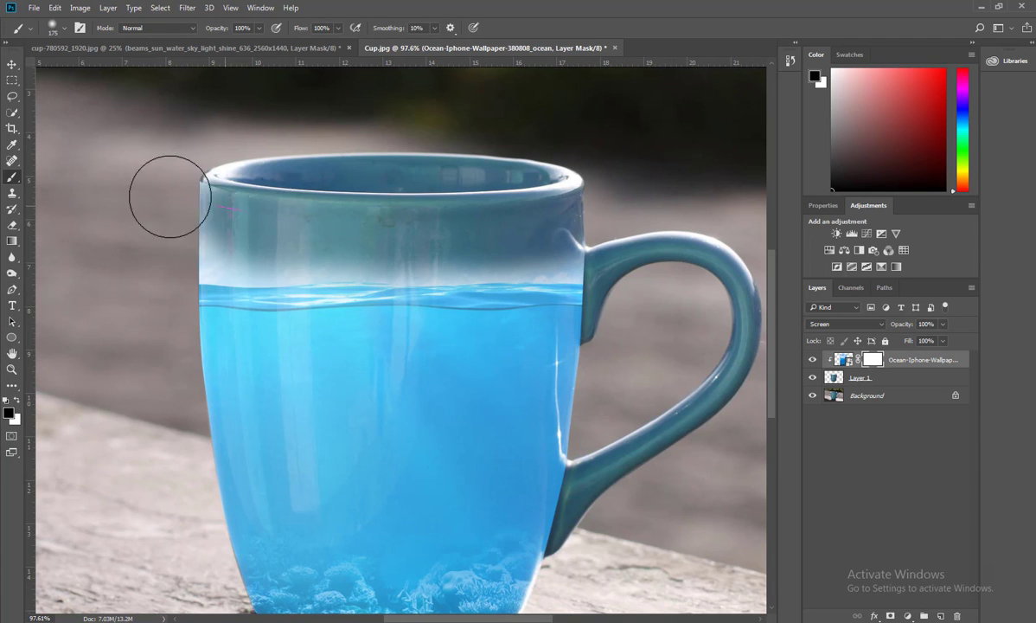
{"action": "key", "text": "bracketleft"}
{"action": "key", "text": "bracketleft"}
{"action": "key", "text": "bracketleft"}
{"action": "mouse_move", "coordinate": [231, 230]}
{"action": "left_mouse_down"}
{"action": "mouse_move", "coordinate": [225, 259]}
{"action": "mouse_move", "coordinate": [371, 260]}
{"action": "mouse_move", "coordinate": [394, 243]}
{"action": "mouse_move", "coordinate": [557, 247]}
{"action": "left_mouse_up"}
{"action": "key", "text": "bracketleft"}
{"action": "key", "text": "bracketleft"}
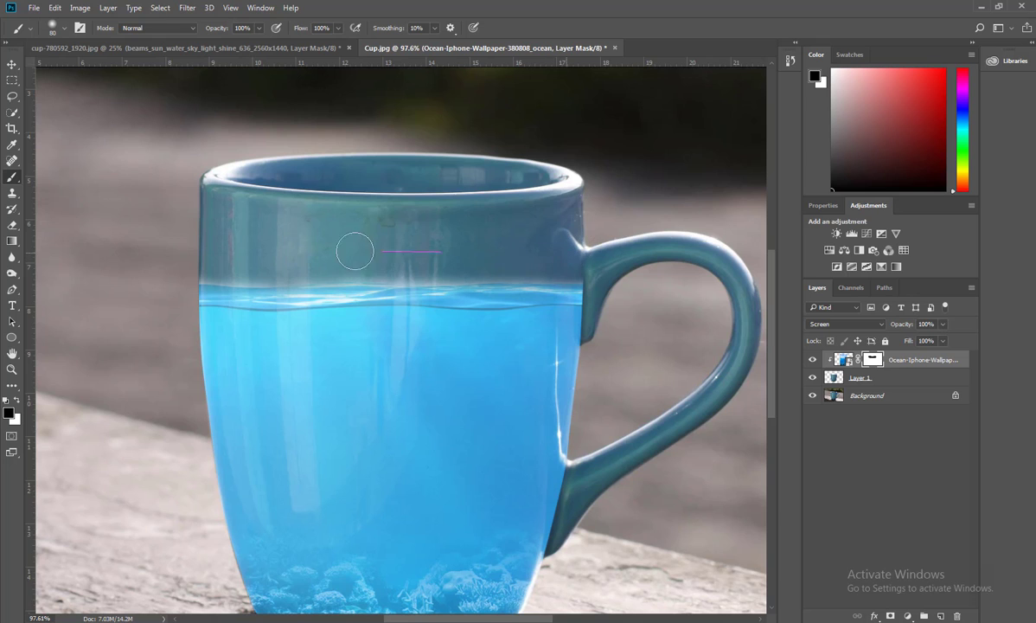
{"action": "mouse_move", "coordinate": [229, 250]}
{"action": "left_mouse_down"}
{"action": "mouse_move", "coordinate": [433, 265]}
{"action": "mouse_move", "coordinate": [516, 263]}
{"action": "mouse_move", "coordinate": [562, 246]}
{"action": "mouse_move", "coordinate": [368, 269]}
{"action": "left_mouse_up"}
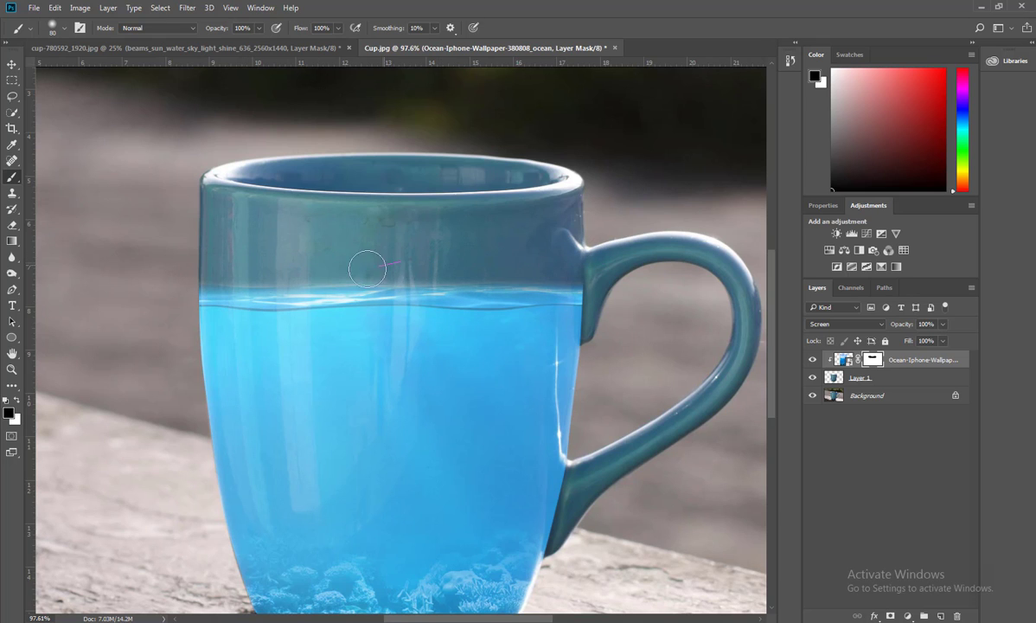
Drag coral-380039_1920 from the Manipulation folder into the Cup document
{"action": "scroll", "coordinate": [682, 160], "scroll_direction": "down", "scroll_amount": 1}
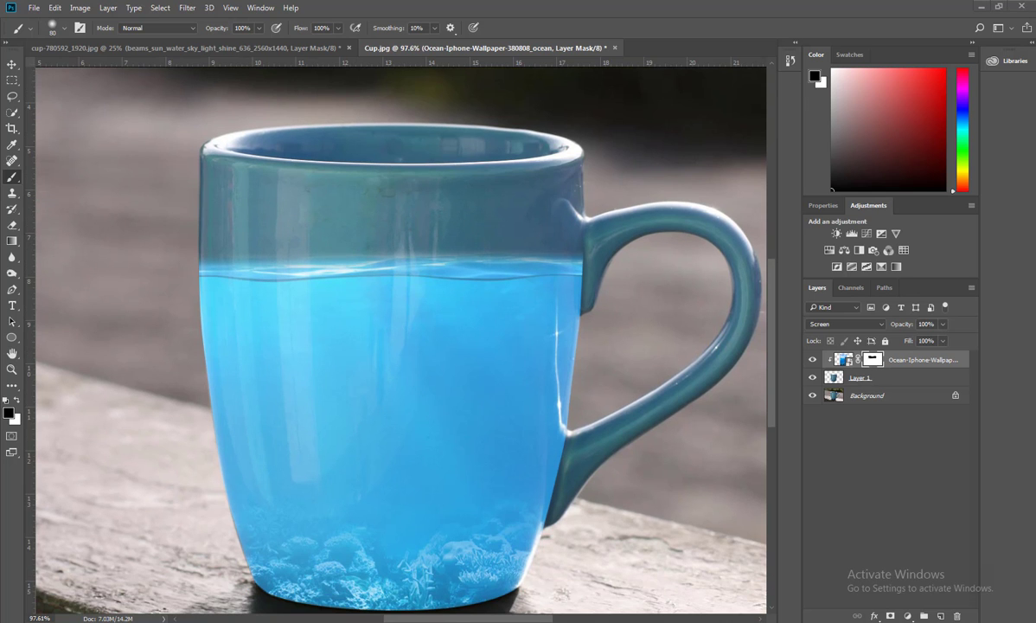
{"action": "left_click", "coordinate": [359, 548]}
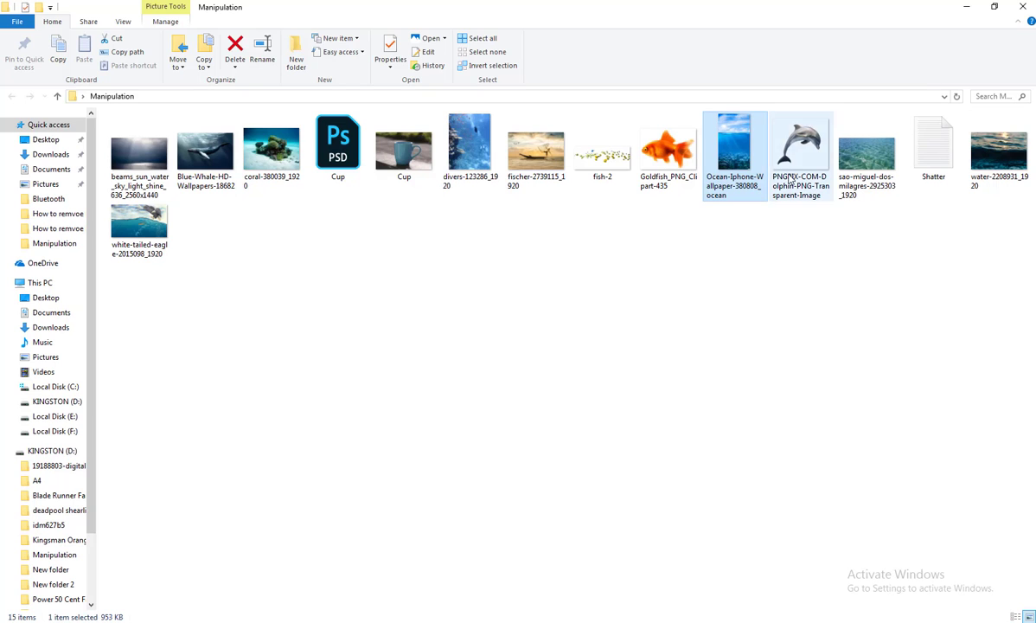
{"action": "left_click", "coordinate": [270, 149]}
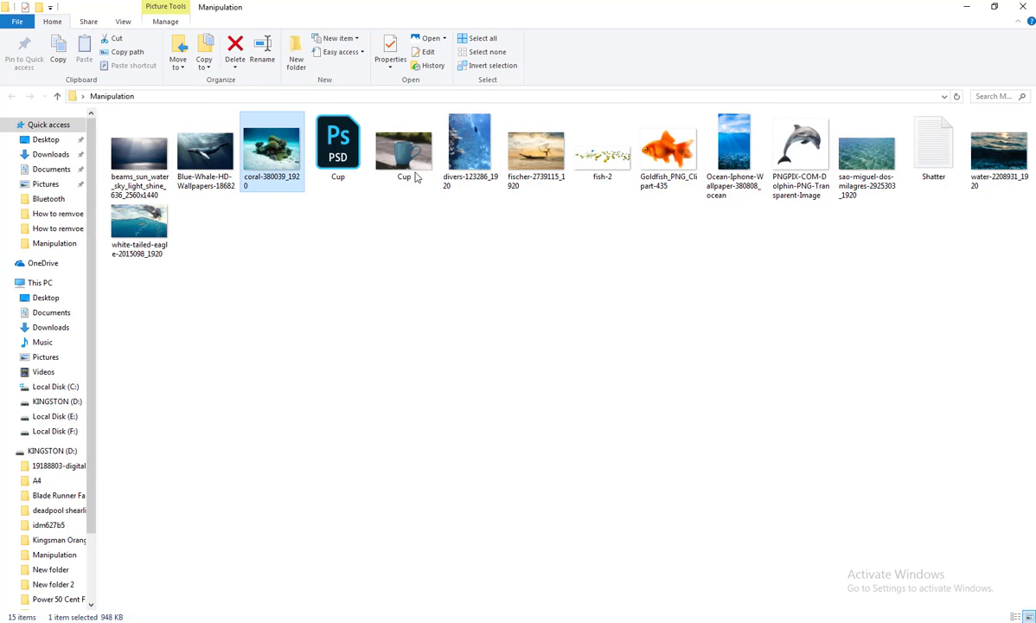
{"action": "left_click", "coordinate": [472, 183]}
{"action": "mouse_move", "coordinate": [277, 147]}
{"action": "left_mouse_down"}
{"action": "mouse_move", "coordinate": [508, 547]}
{"action": "mouse_move", "coordinate": [384, 457]}
{"action": "left_mouse_up"}
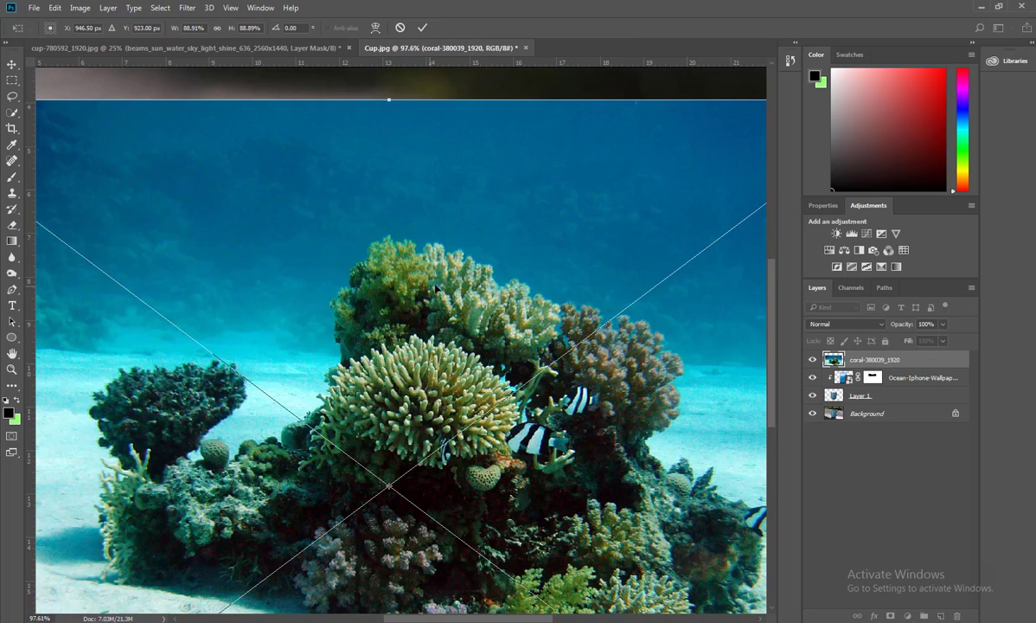
Commit the placed coral image and clip it inside the mug
{"action": "scroll", "coordinate": [437, 288], "scroll_direction": "down", "scroll_amount": 1}
{"action": "scroll", "coordinate": [519, 260], "scroll_direction": "down", "scroll_amount": 1}
{"action": "scroll", "coordinate": [568, 266], "scroll_direction": "down", "scroll_amount": 1}
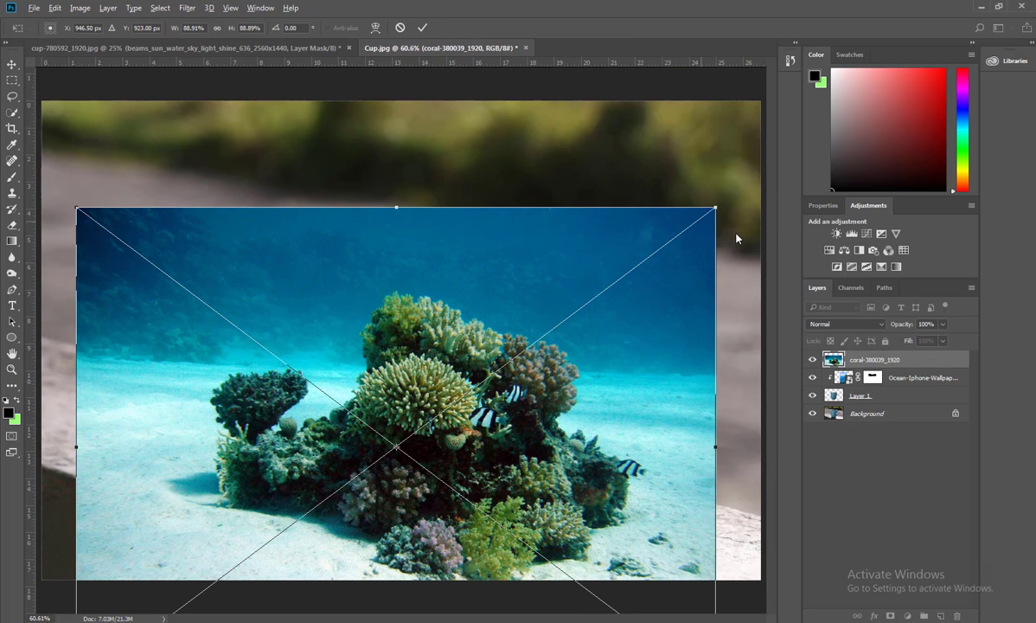
{"action": "key", "text": "alt+space"}
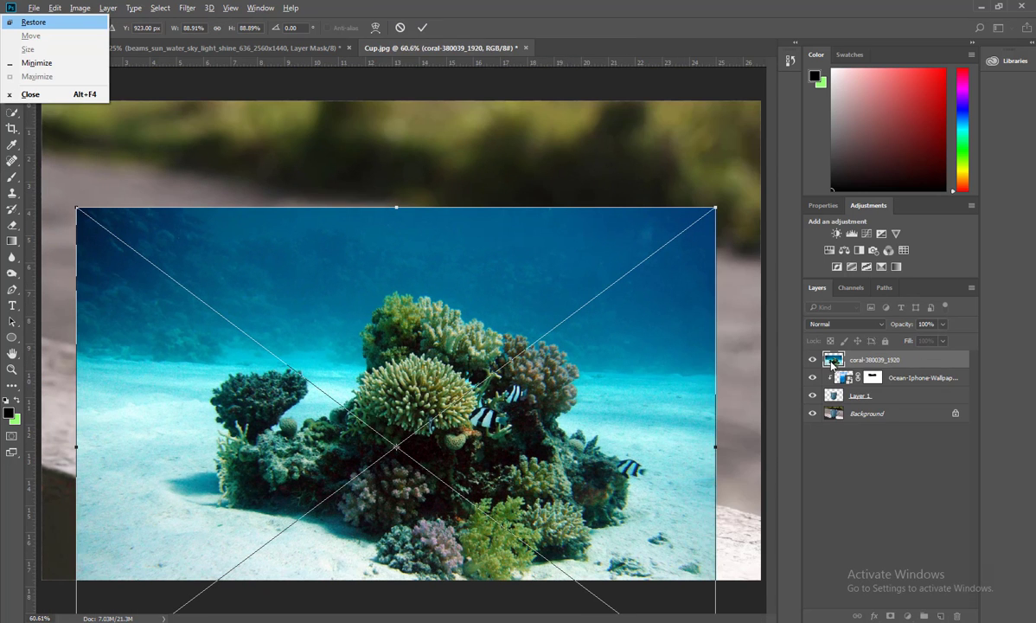
{"action": "key", "text": "Escape"}
{"action": "key", "text": "Return"}
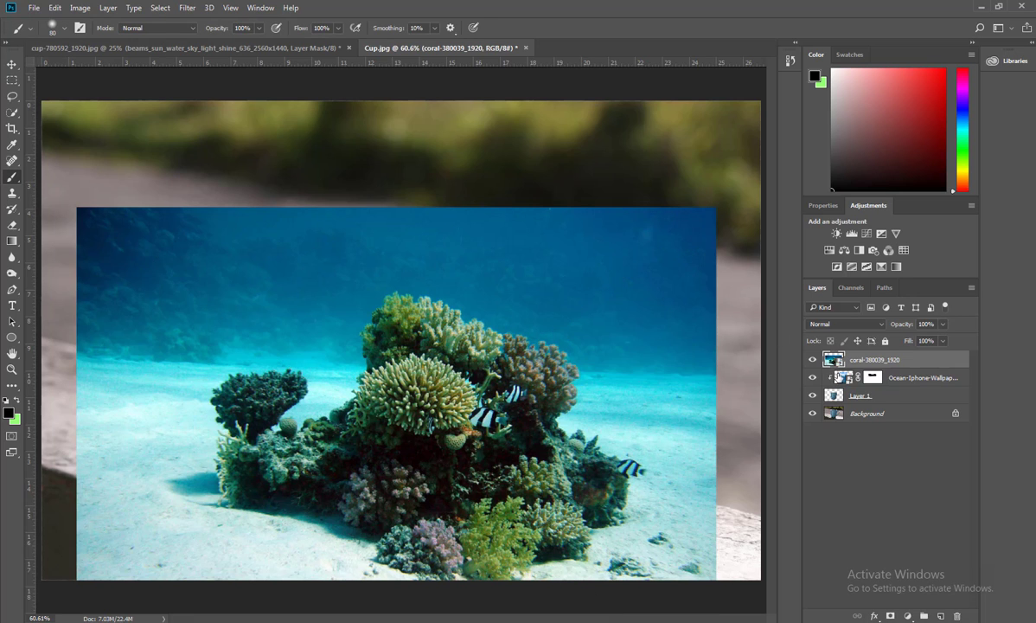
{"action": "left_click", "coordinate": [841, 366], "text": "alt"}
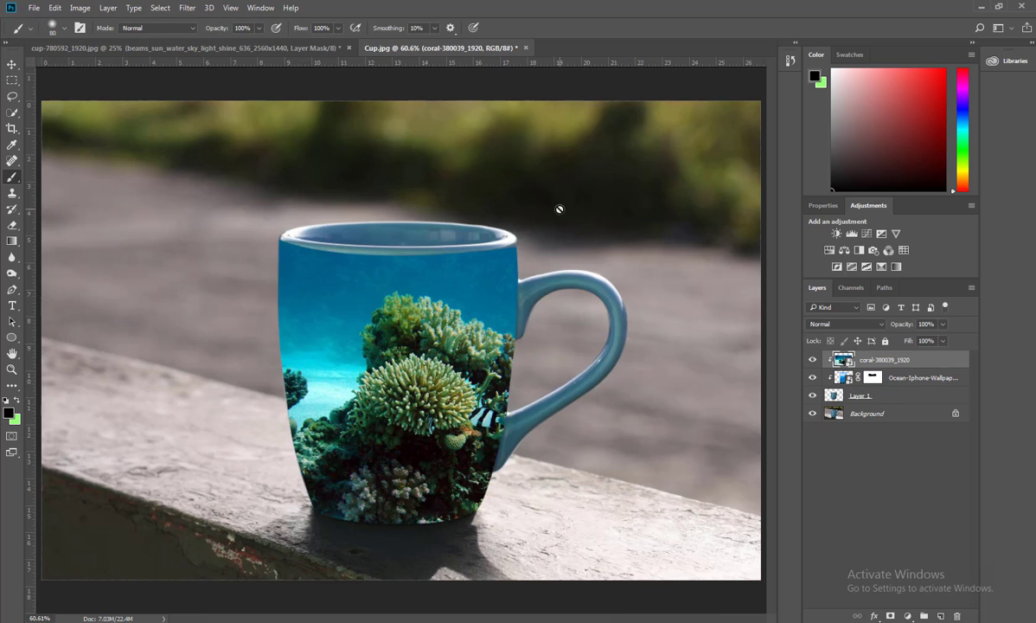
Scale the coral to about 35% and move it down to the mug's bottom
{"action": "key", "text": "ctrl+t"}
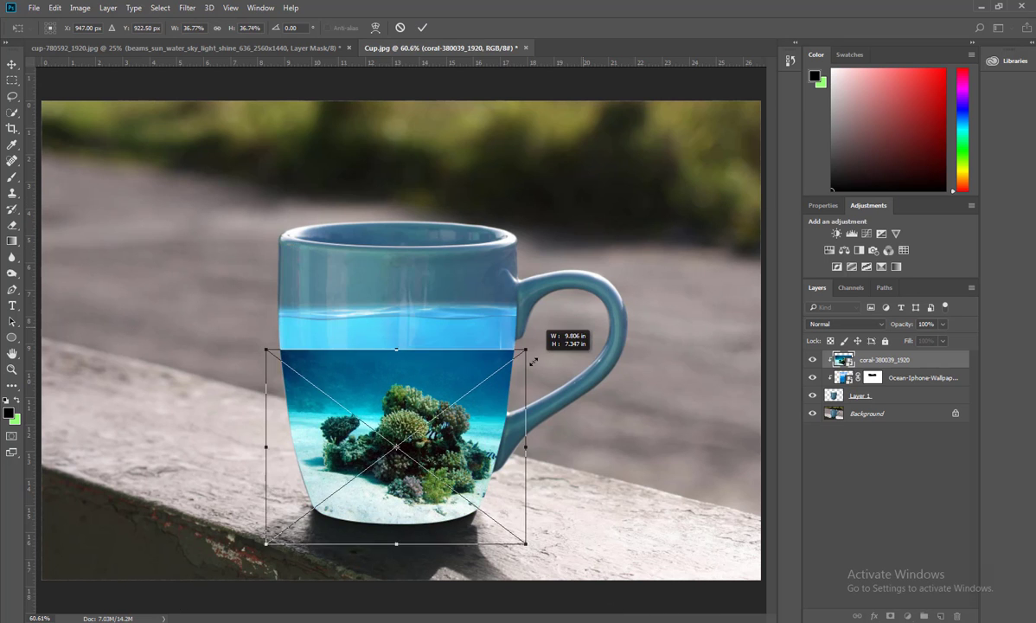
{"action": "left_click_drag", "start_coordinate": [716, 205], "coordinate": [510, 357]}
{"action": "mouse_move", "coordinate": [446, 376]}
{"action": "left_mouse_down"}
{"action": "mouse_move", "coordinate": [440, 430]}
{"action": "mouse_move", "coordinate": [439, 416]}
{"action": "left_mouse_up"}
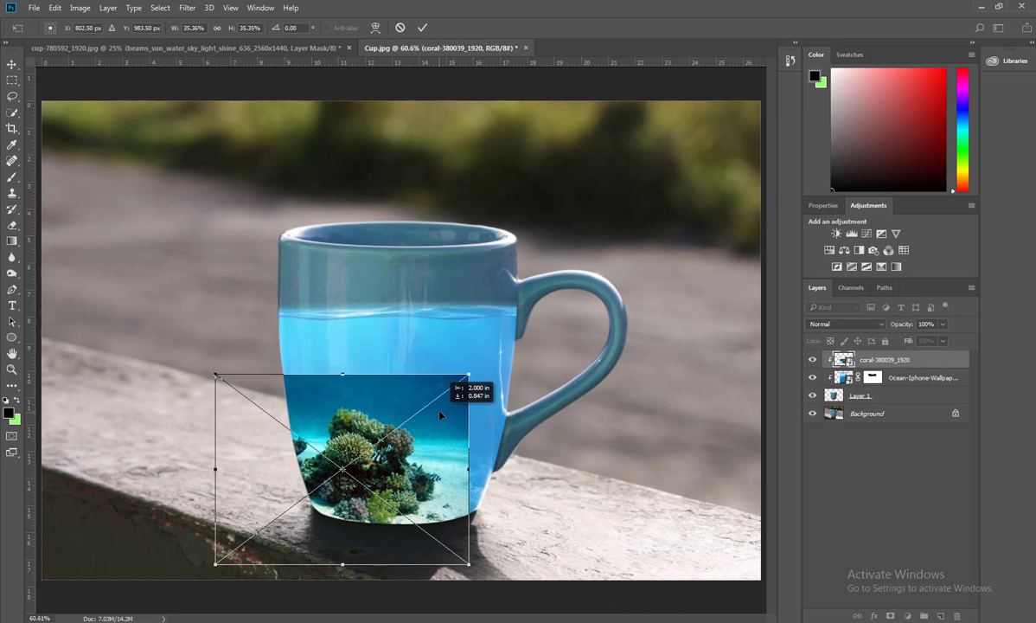
{"action": "key", "text": "Return"}
Try Darken, Screen, Soft Light and Pin Light blend modes on the coral layer
{"action": "key", "text": "b"}
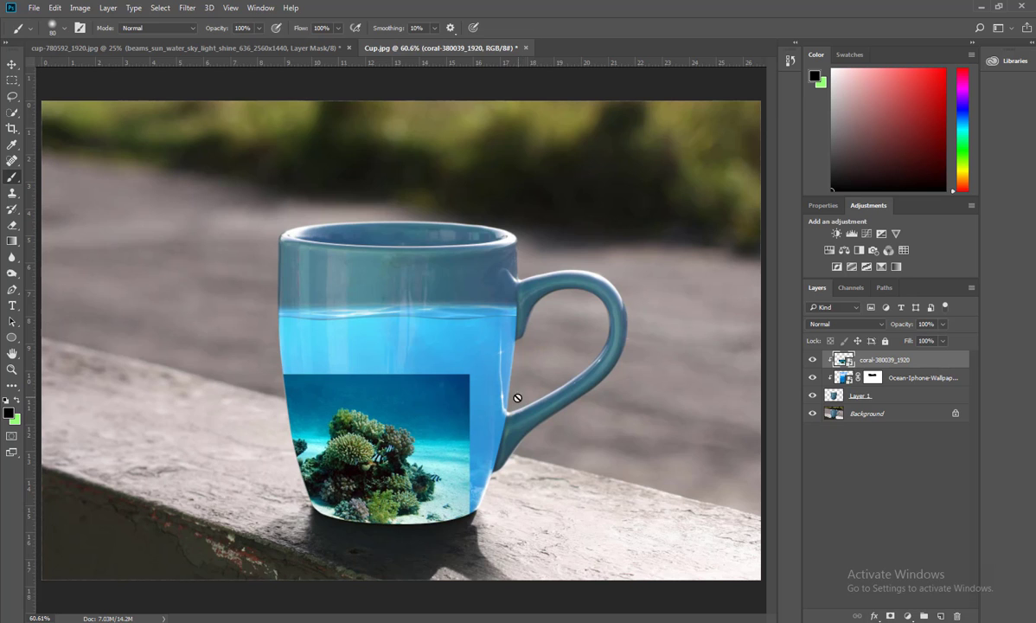
{"action": "left_click", "coordinate": [844, 324]}
{"action": "left_click", "coordinate": [833, 372]}
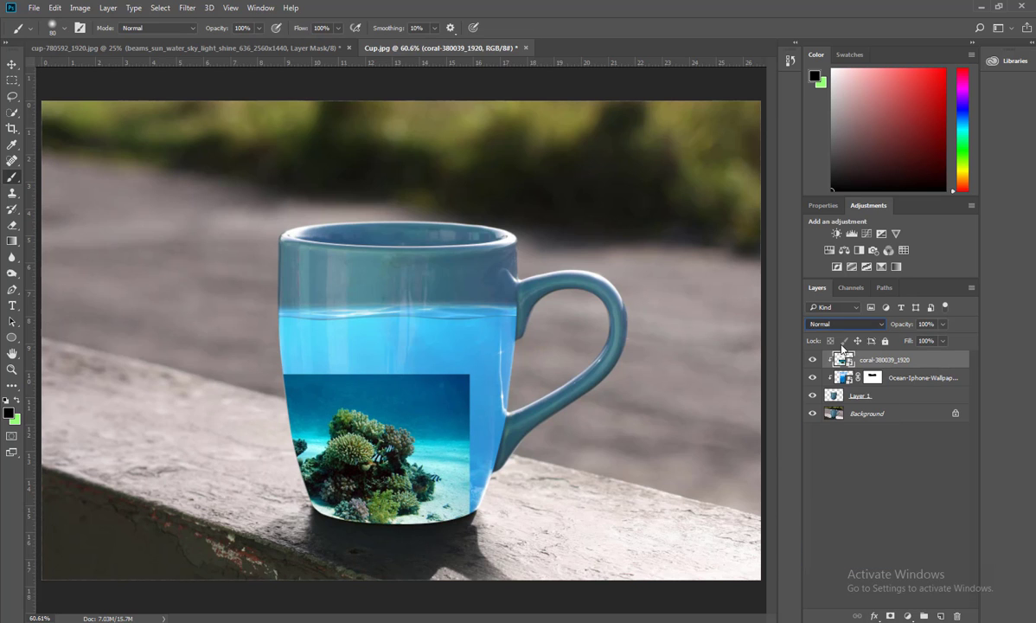
{"action": "key", "text": "Down"}
{"action": "key", "text": "Down"}
{"action": "key", "text": "Down"}
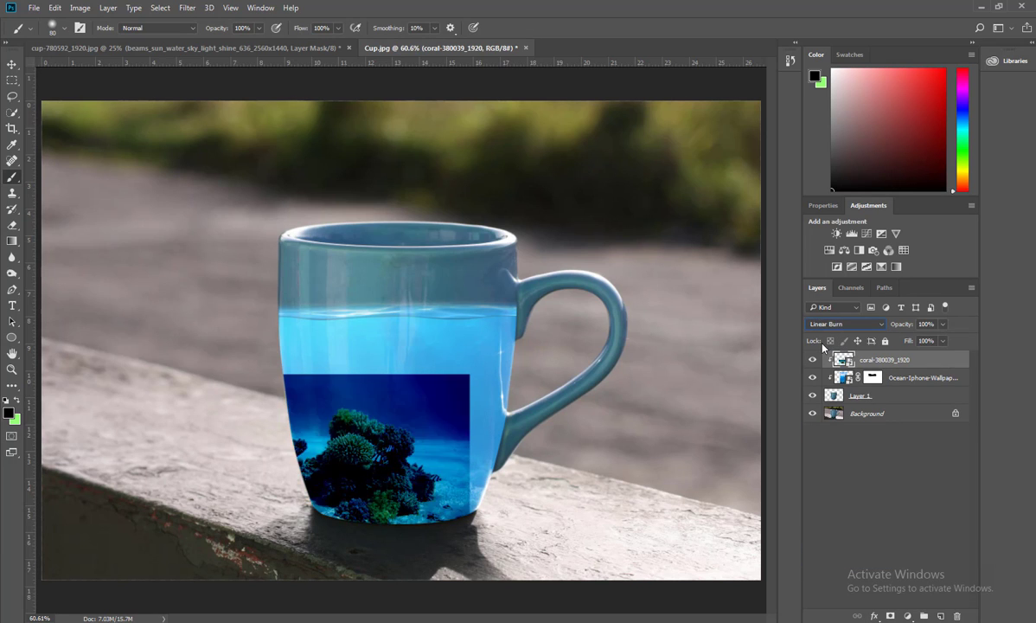
{"action": "key", "text": "Down"}
{"action": "key", "text": "Down"}
{"action": "key", "text": "Down"}
{"action": "key", "text": "Down"}
{"action": "key", "text": "Down"}
{"action": "key", "text": "Down"}
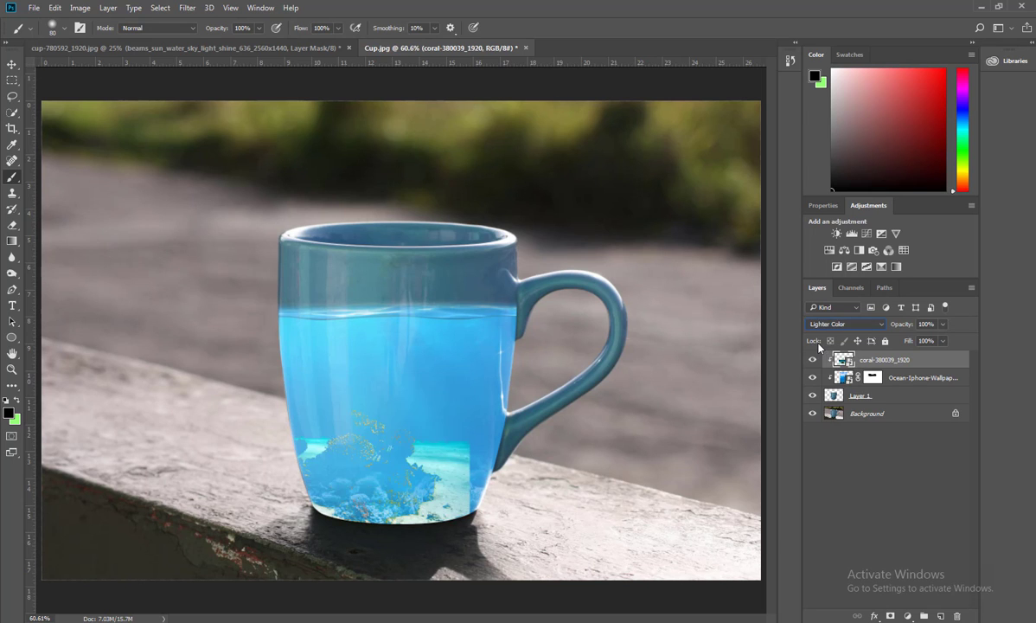
{"action": "key", "text": "Down"}
{"action": "key", "text": "Down"}
{"action": "key", "text": "Down"}
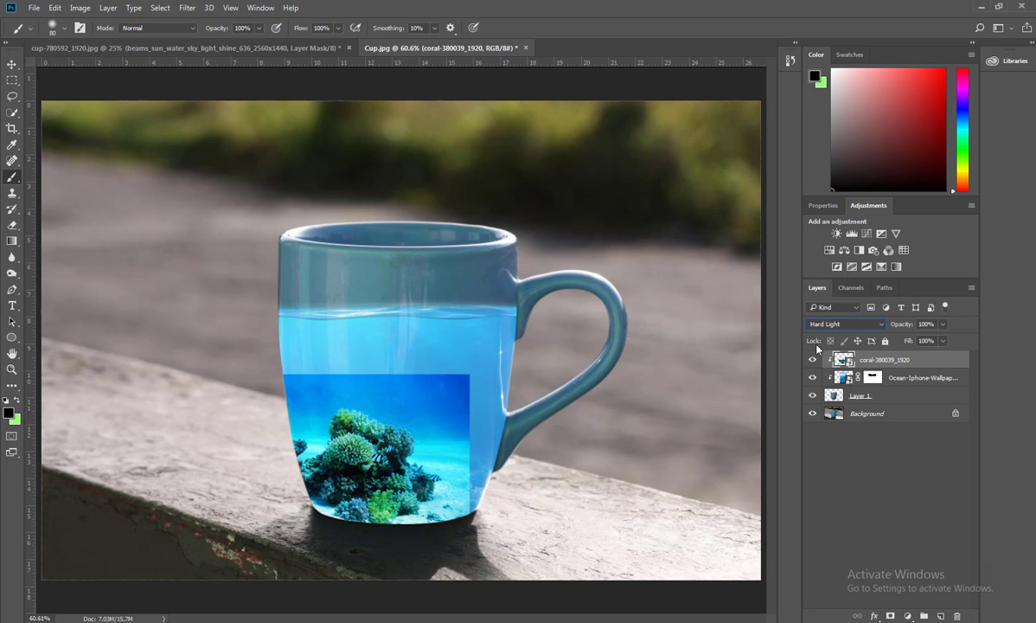
{"action": "key", "text": "Down"}
Cycle further through Divide and Hard Mix, settling the coral on Hard Light
{"action": "key", "text": "Down"}
{"action": "key", "text": "Down"}
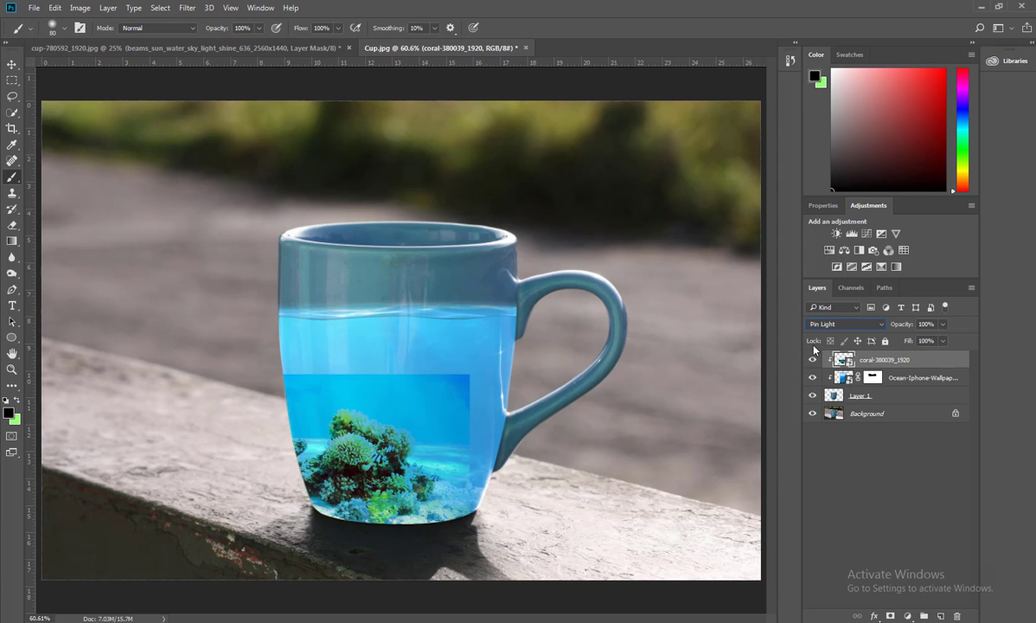
{"action": "key", "text": "Up"}
{"action": "key", "text": "Down"}
{"action": "key", "text": "Down"}
{"action": "key", "text": "Down"}
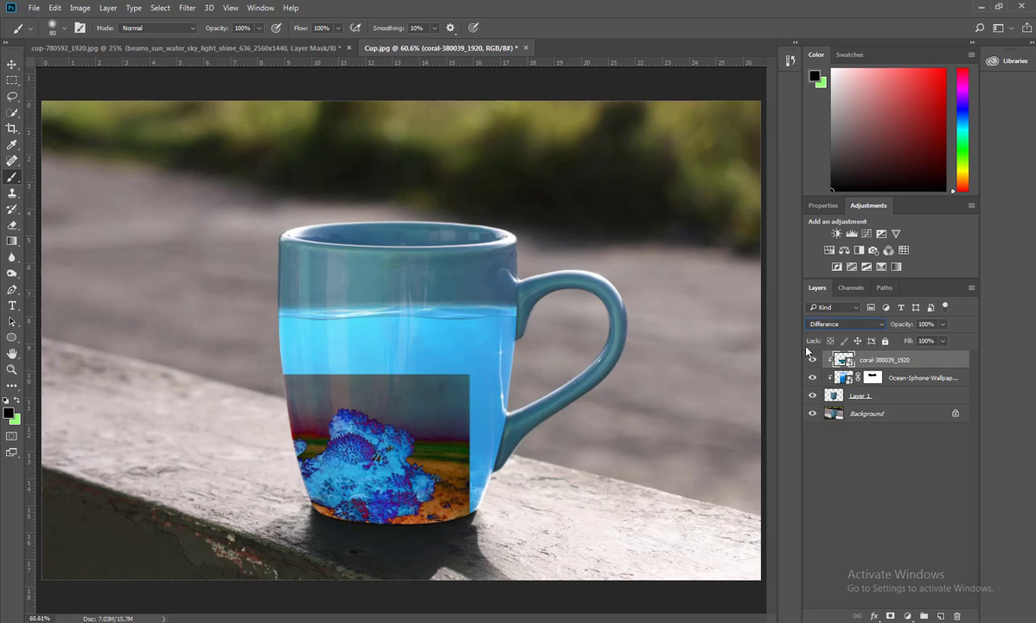
{"action": "key", "text": "Down"}
{"action": "key", "text": "Down"}
{"action": "key", "text": "Down"}
{"action": "key", "text": "Down"}
{"action": "key", "text": "Down"}
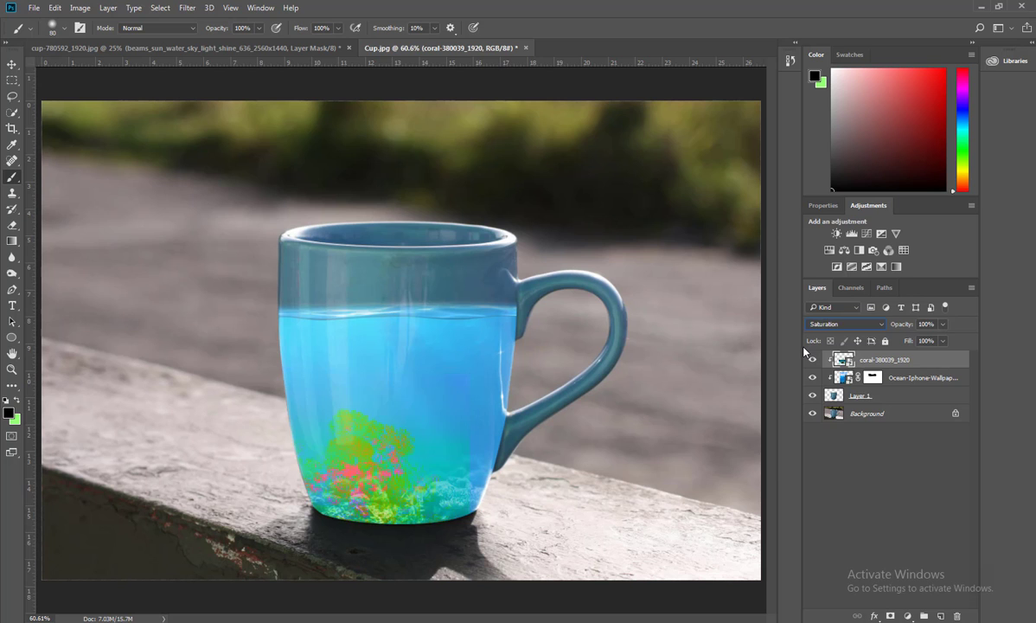
{"action": "key", "text": "Down"}
{"action": "key", "text": "Down"}
{"action": "key", "text": "Up"}
{"action": "key", "text": "Up"}
{"action": "key", "text": "Up"}
{"action": "key", "text": "Up"}
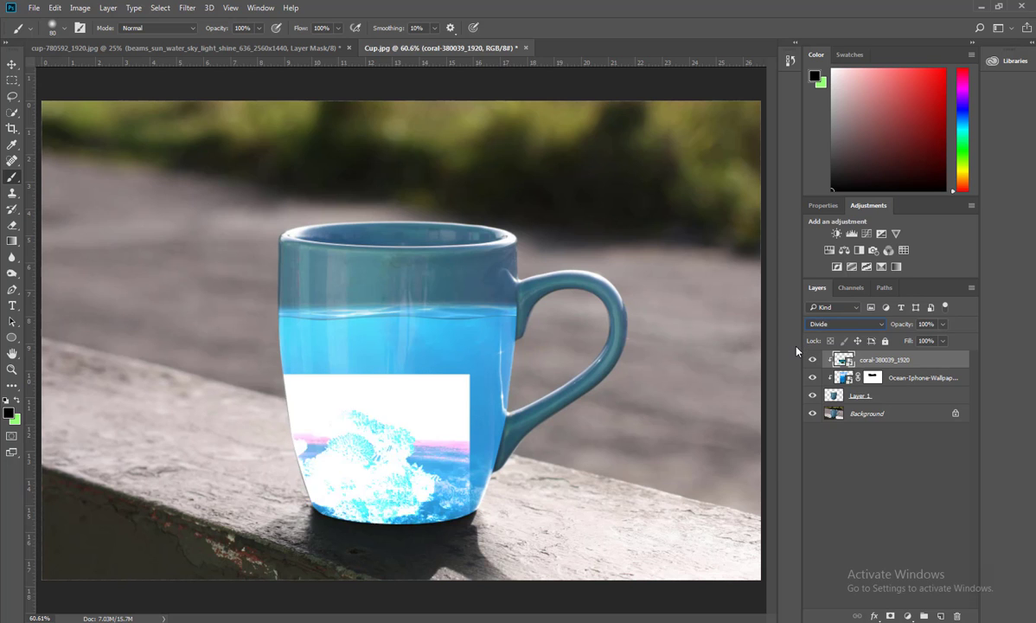
{"action": "key", "text": "Up"}
{"action": "key", "text": "Up"}
{"action": "key", "text": "Up"}
{"action": "key", "text": "Up"}
{"action": "key", "text": "Up"}
{"action": "key", "text": "Up"}
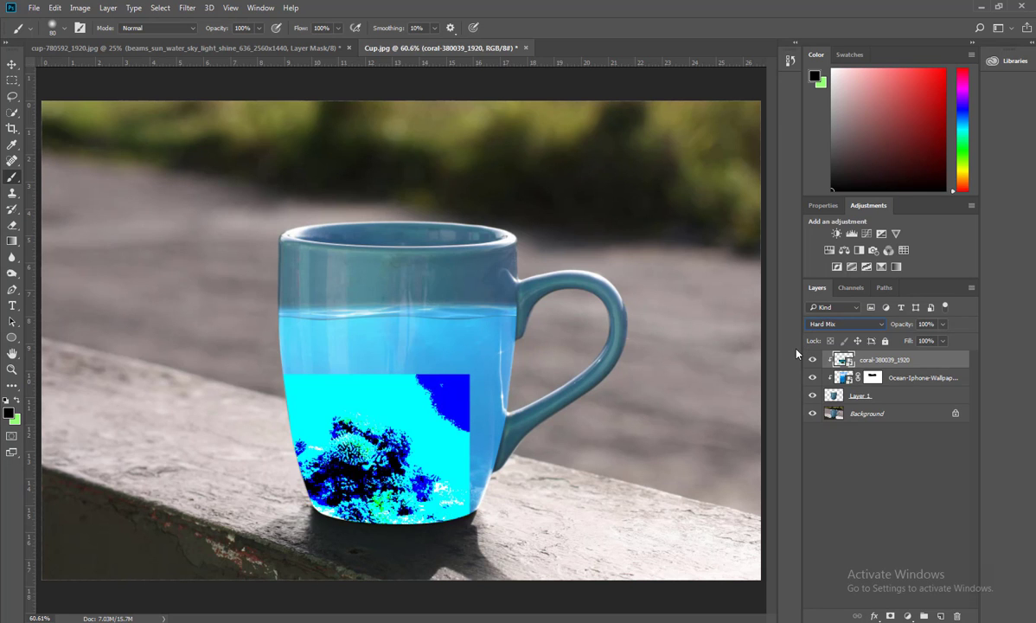
{"action": "key", "text": "Up"}
{"action": "key", "text": "Up"}
{"action": "key", "text": "Up"}
{"action": "key", "text": "Down"}
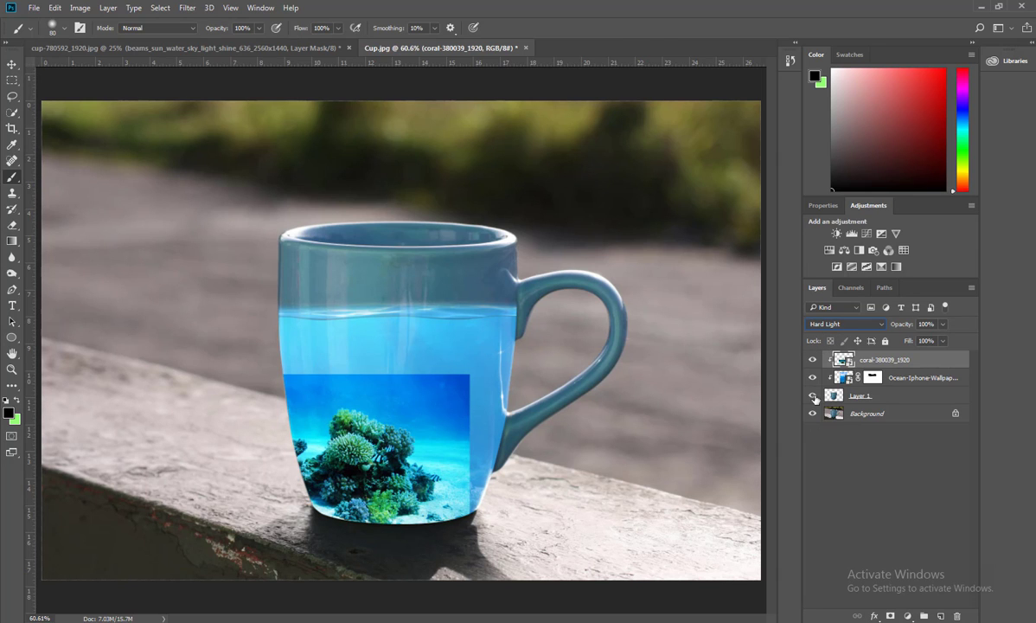
{"action": "left_click", "coordinate": [12, 64]}
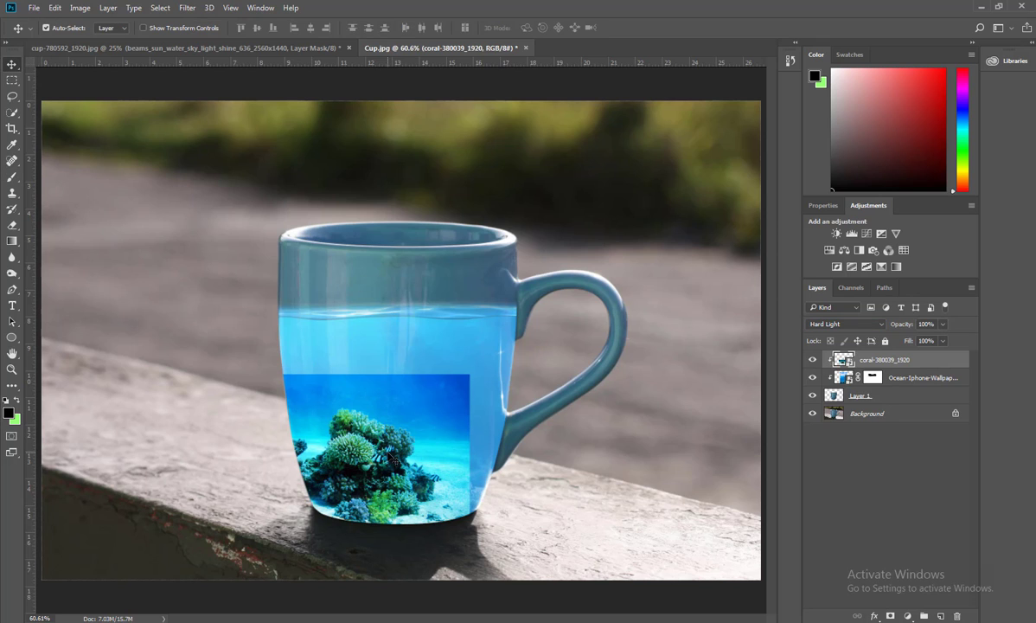
Nudge the coral, add a layer mask, and paint out its hard top-right edge with a 200 brush
{"action": "left_click_drag", "start_coordinate": [388, 455], "coordinate": [381, 455]}
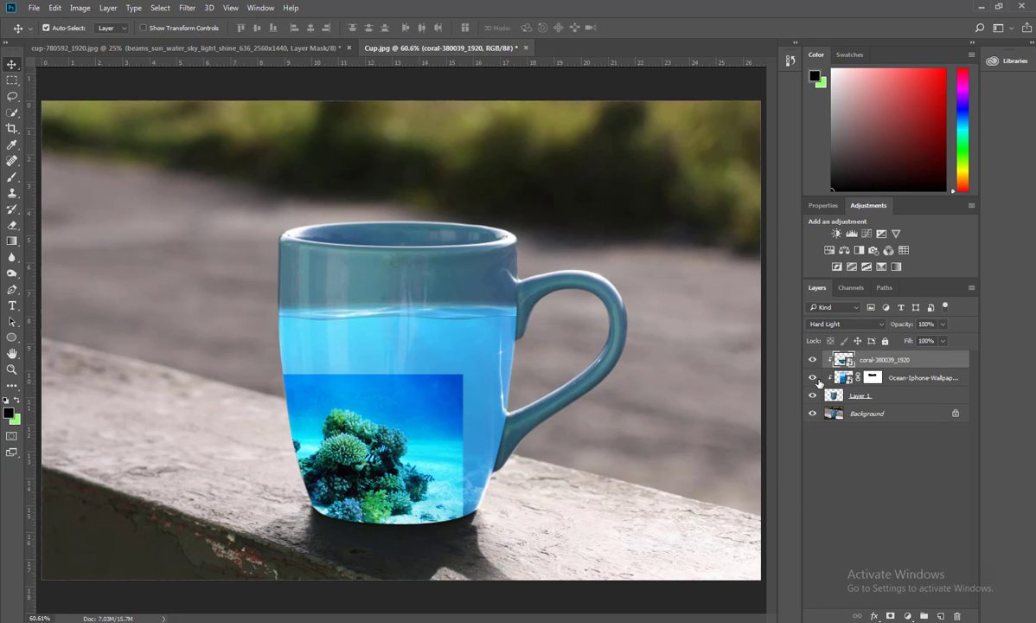
{"action": "left_click", "coordinate": [874, 616]}
{"action": "key", "text": "e"}
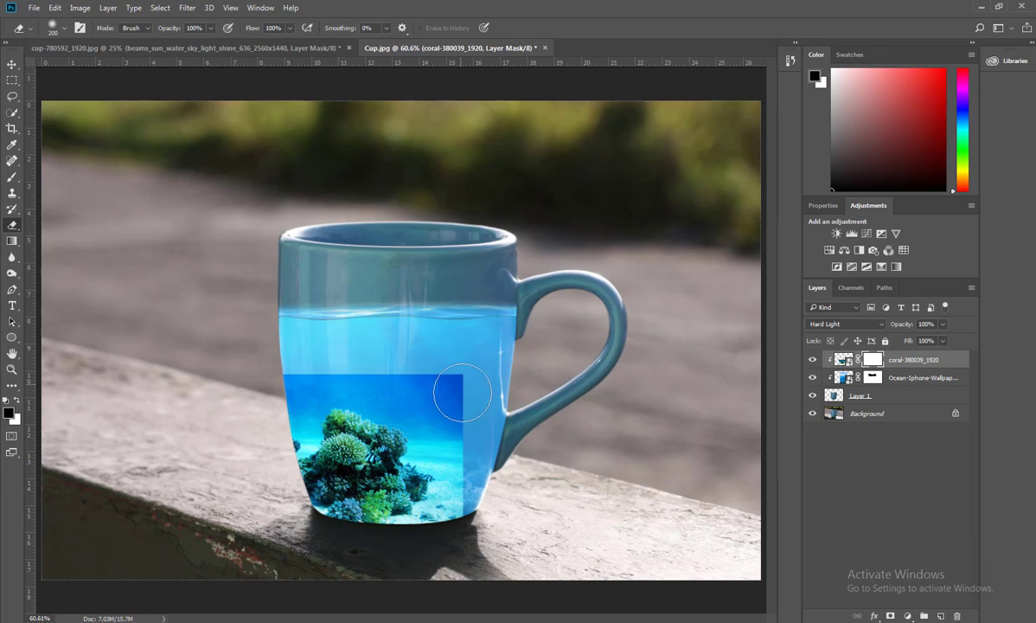
{"action": "key", "text": "b"}
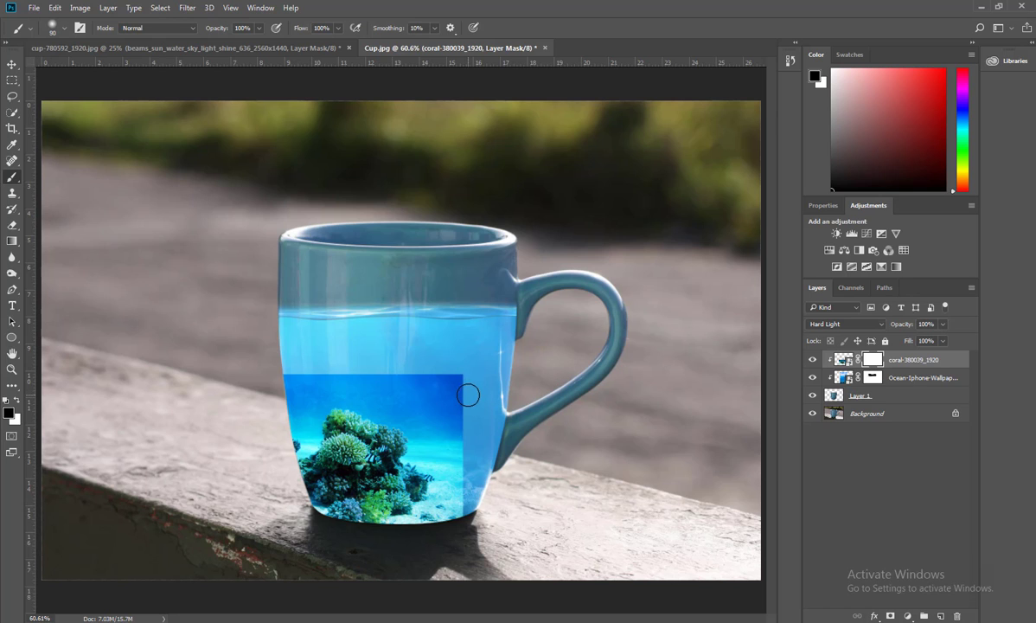
{"action": "key", "text": "bracketright"}
{"action": "key", "text": "bracketright"}
{"action": "key", "text": "bracketright"}
{"action": "mouse_move", "coordinate": [428, 381]}
{"action": "left_mouse_down"}
{"action": "mouse_move", "coordinate": [467, 459]}
{"action": "mouse_move", "coordinate": [291, 397]}
{"action": "left_mouse_up"}
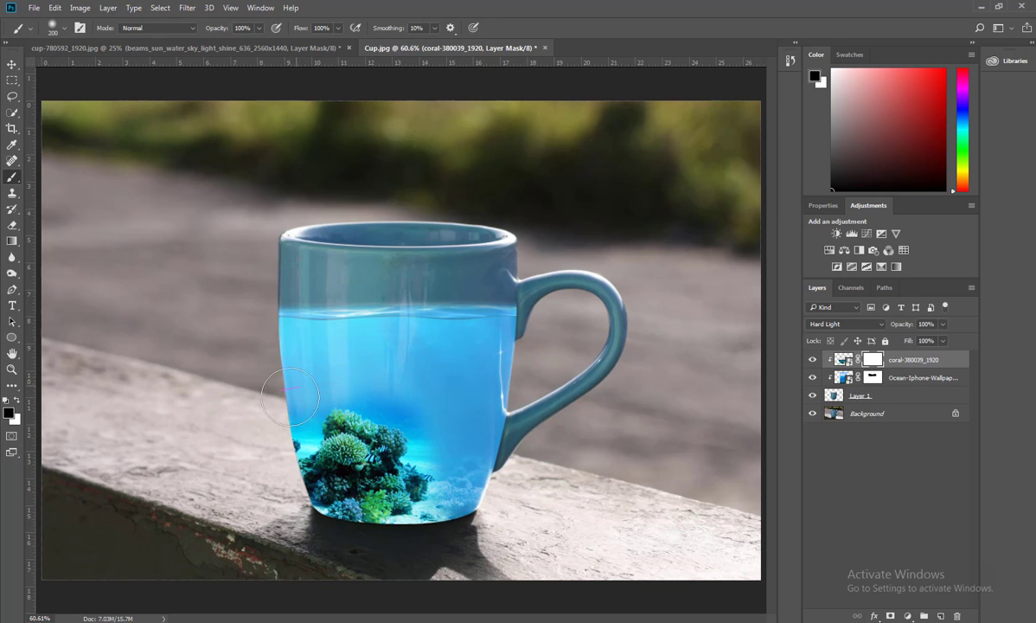
Shrink the brush to 90, 80 and 40 while refining the coral mask, then fit the mug in view
{"action": "scroll", "coordinate": [277, 402], "scroll_direction": "up", "scroll_amount": 2}
{"action": "scroll", "coordinate": [389, 377], "scroll_direction": "up", "scroll_amount": 2}
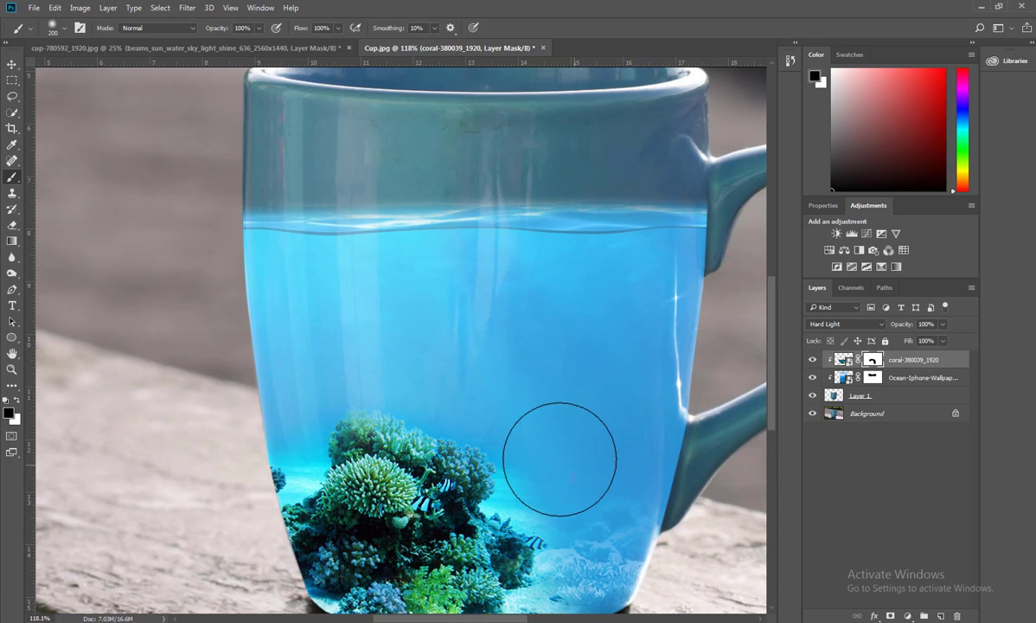
{"action": "key", "text": "bracketleft"}
{"action": "key", "text": "bracketleft"}
{"action": "key", "text": "bracketleft"}
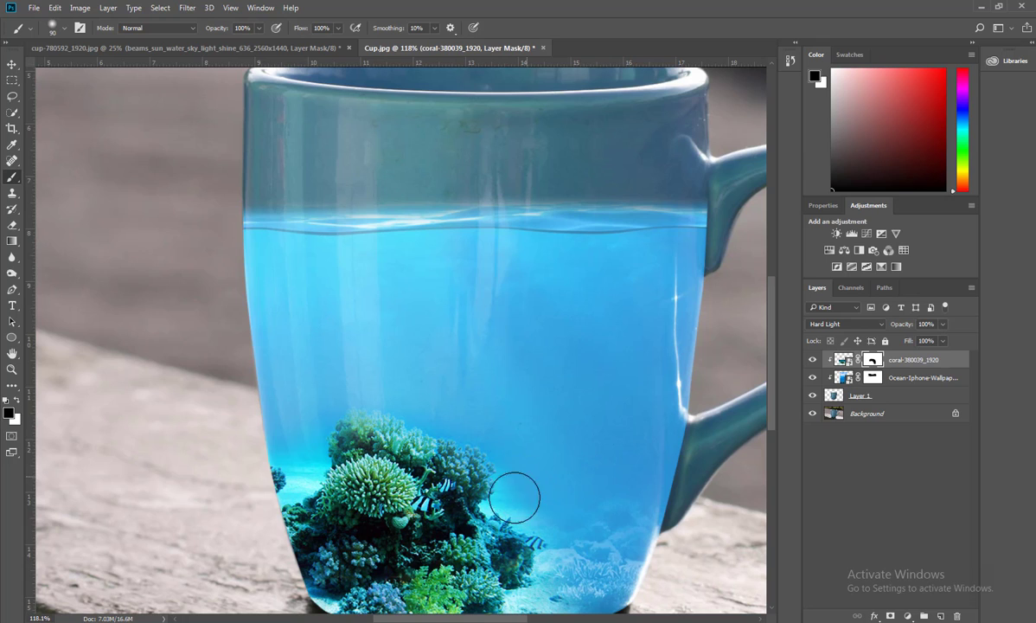
{"action": "key", "text": "bracketleft"}
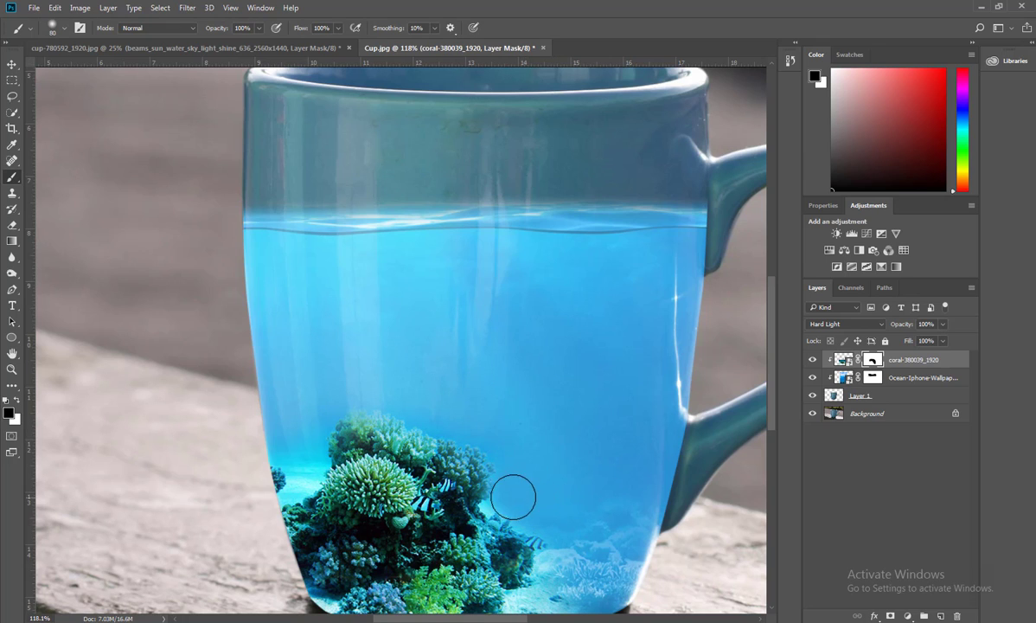
{"action": "key", "text": "bracketleft"}
{"action": "key", "text": "bracketleft"}
{"action": "key", "text": "bracketleft"}
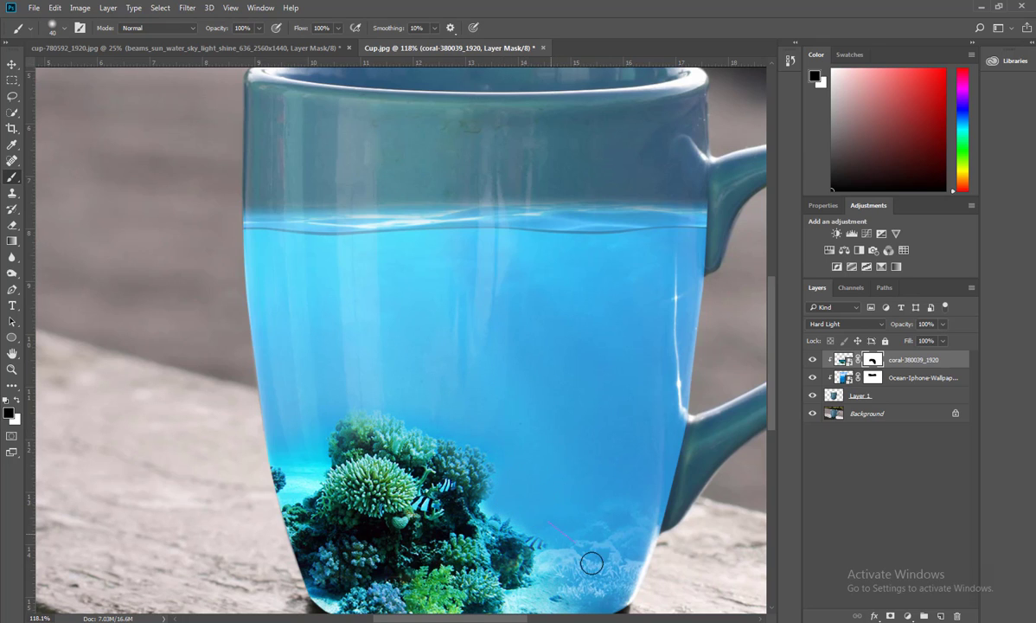
{"action": "scroll", "coordinate": [330, 457], "scroll_direction": "down", "scroll_amount": 5}
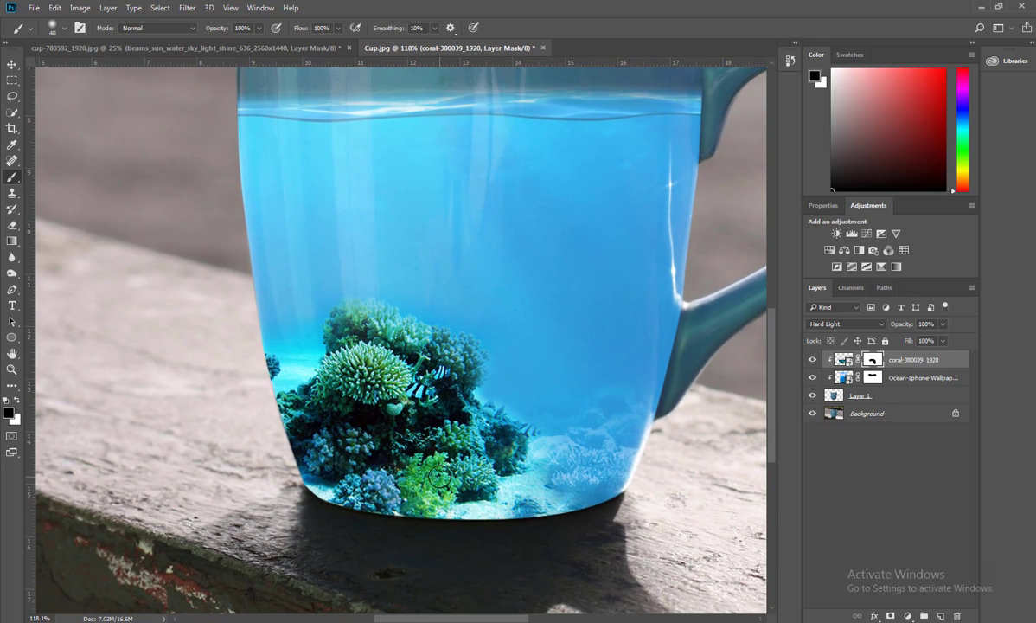
{"action": "key", "text": "ctrl+0"}
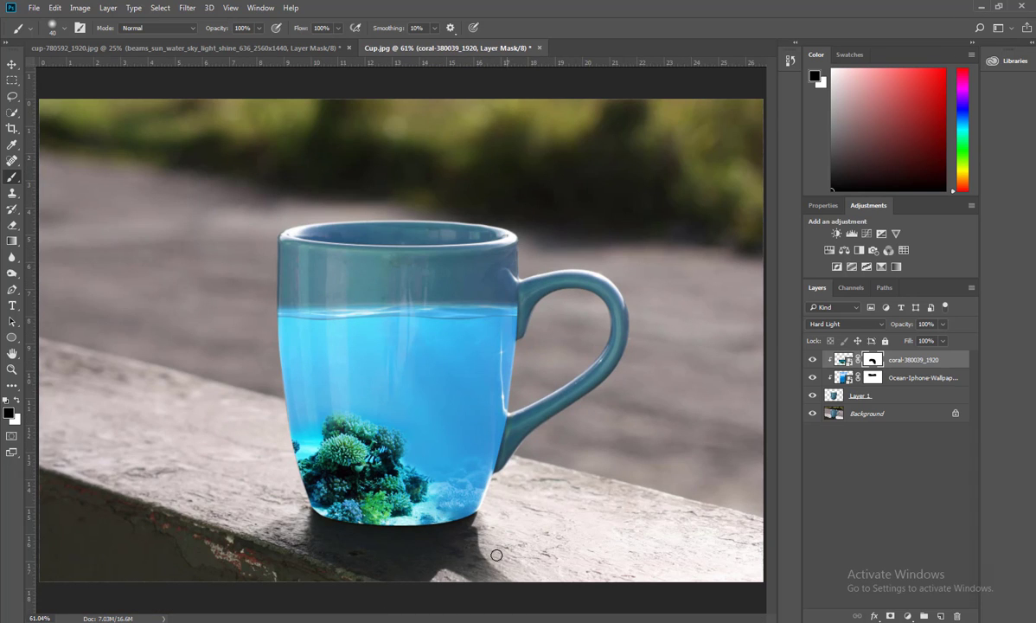
Drag divers-123286_1920 from the Manipulation folder into the mug document
{"action": "left_click", "coordinate": [407, 577]}
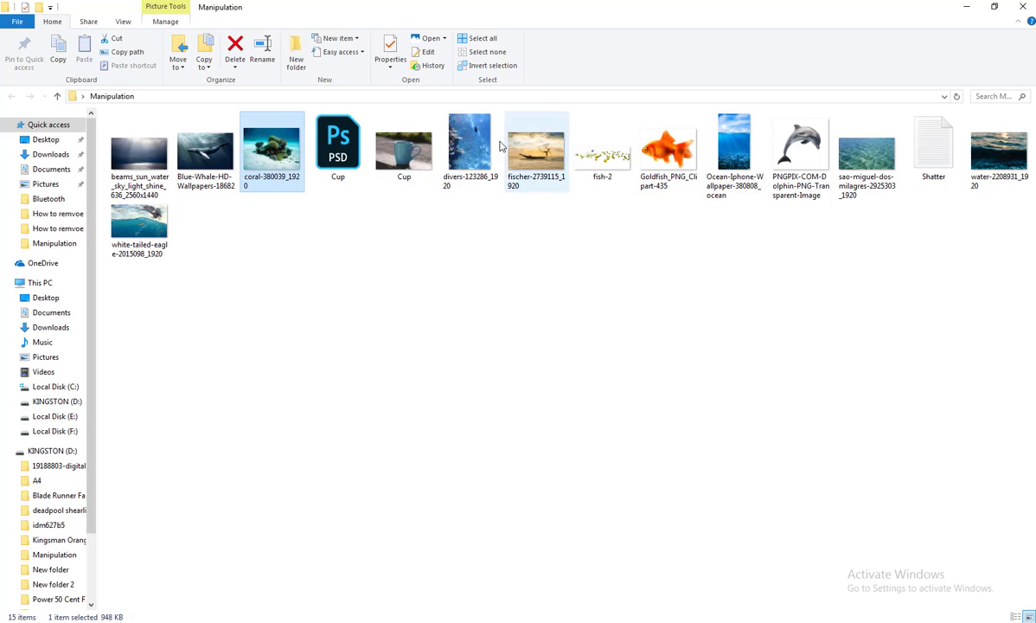
{"action": "left_click", "coordinate": [472, 147]}
{"action": "mouse_move", "coordinate": [468, 167]}
{"action": "left_mouse_down"}
{"action": "mouse_move", "coordinate": [476, 615]}
{"action": "mouse_move", "coordinate": [576, 399]}
{"action": "left_mouse_up"}
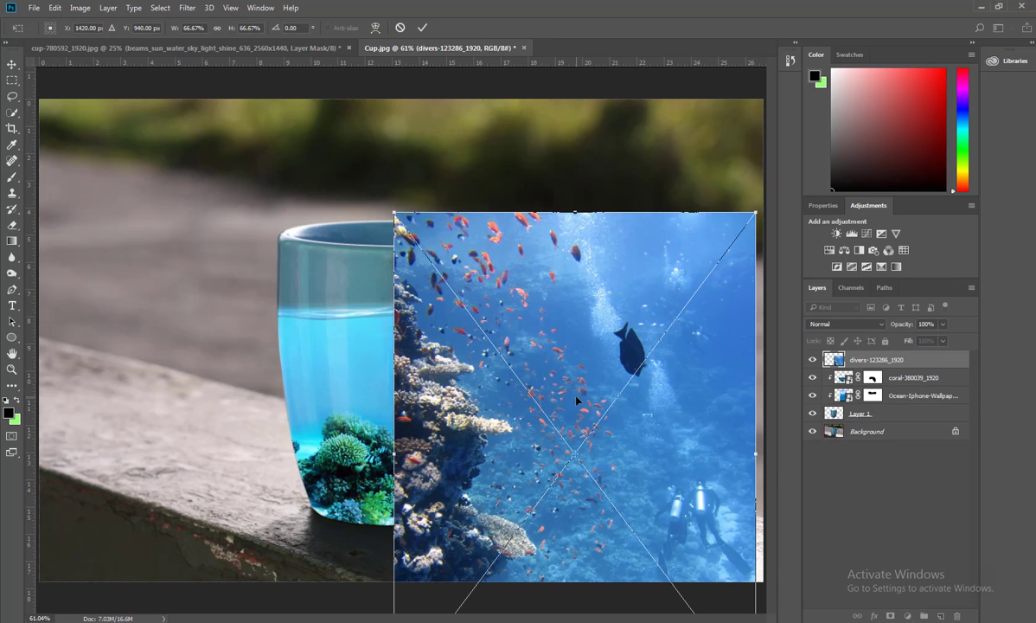
Rotate the placed divers photo -90° and clip it to the mug's water
{"action": "left_click_drag", "start_coordinate": [764, 208], "coordinate": [510, 520]}
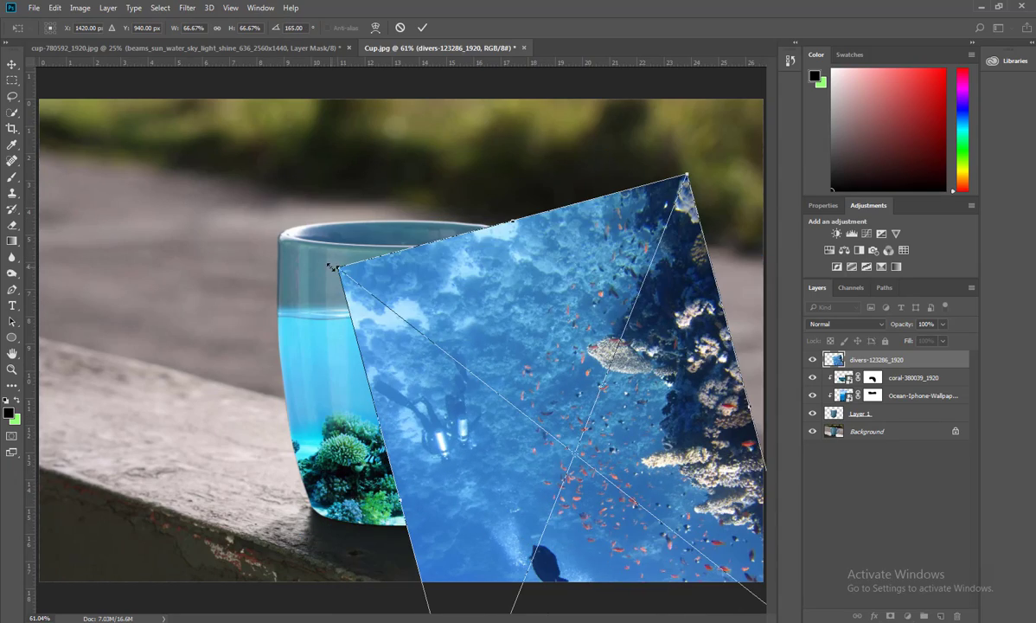
{"action": "mouse_move", "coordinate": [329, 260]}
{"action": "left_mouse_down"}
{"action": "mouse_move", "coordinate": [632, 418]}
{"action": "mouse_move", "coordinate": [429, 304]}
{"action": "left_mouse_up"}
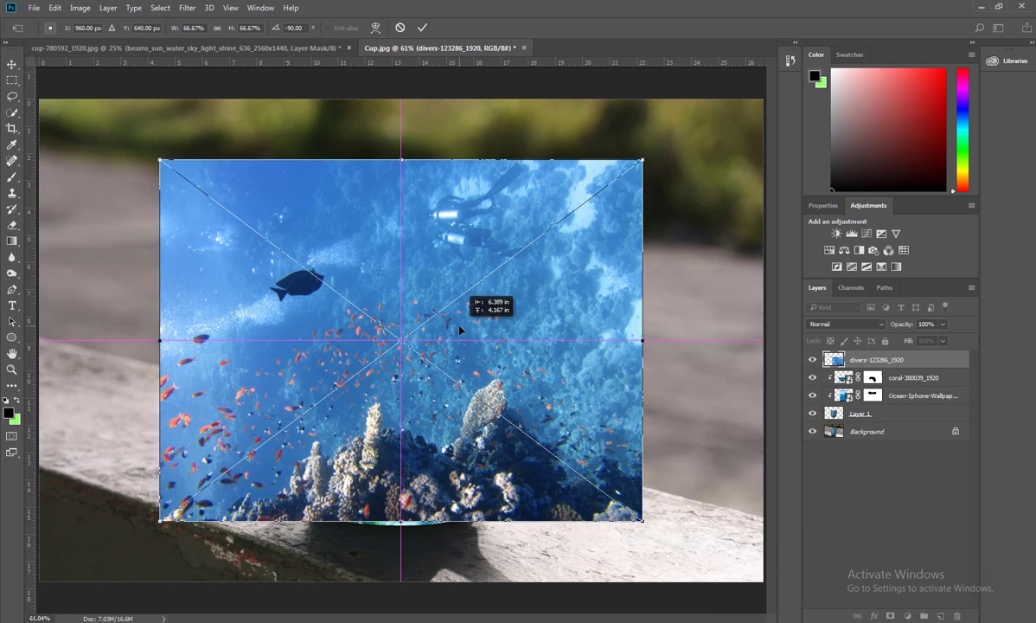
{"action": "key", "text": "Return"}
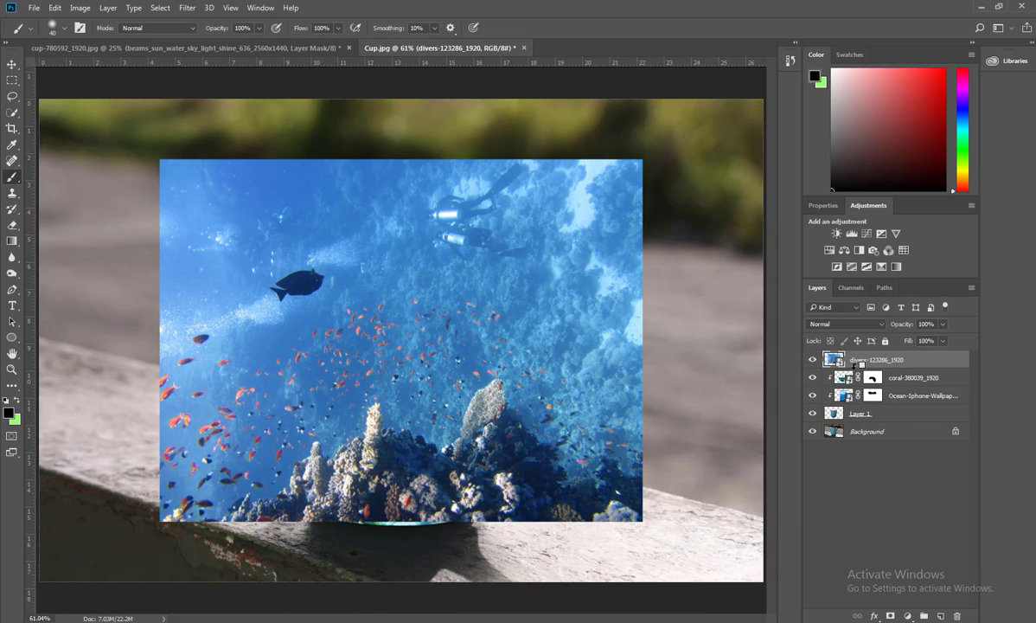
{"action": "left_click", "coordinate": [860, 364], "text": "alt"}
Scale the divers photo to 37% and move it down to fill the lower mug
{"action": "key", "text": "ctrl+t"}
{"action": "left_click_drag", "start_coordinate": [428, 328], "coordinate": [445, 345]}
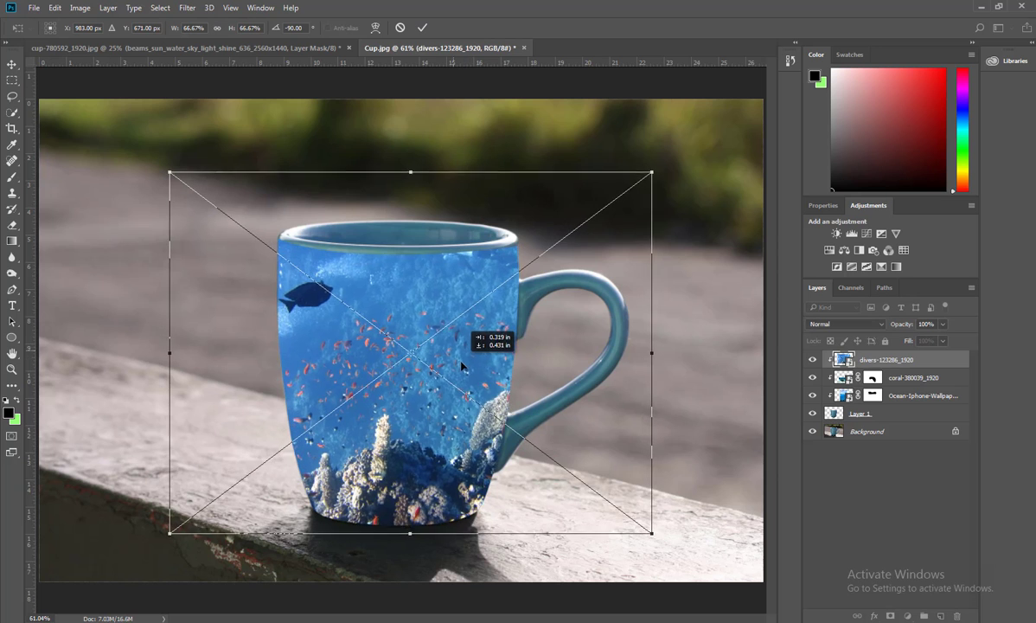
{"action": "left_click_drag", "start_coordinate": [662, 172], "coordinate": [554, 257]}
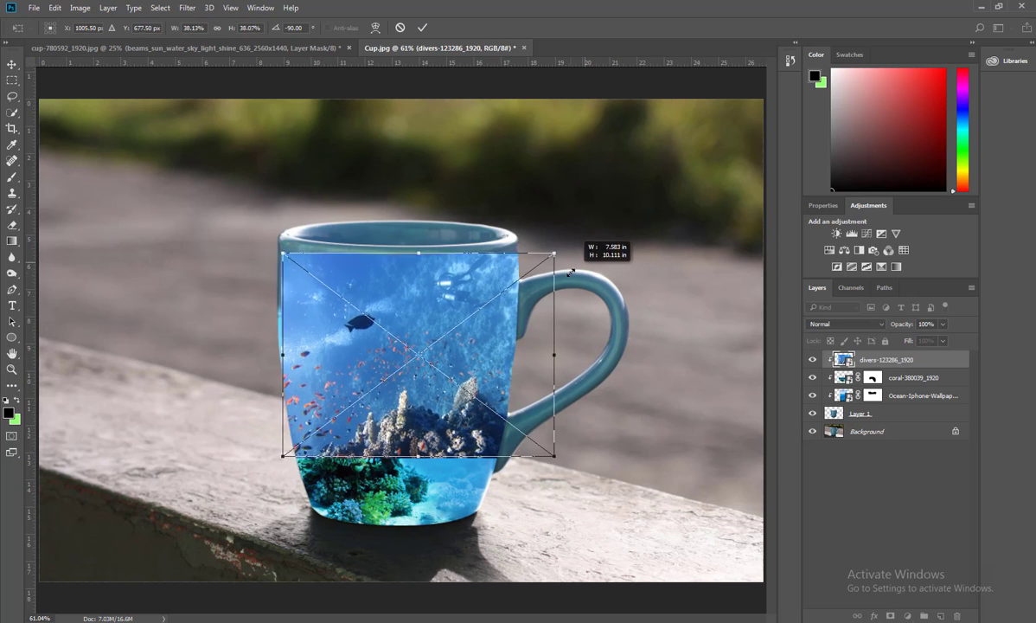
{"action": "mouse_move", "coordinate": [521, 311]}
{"action": "left_mouse_down"}
{"action": "mouse_move", "coordinate": [529, 357]}
{"action": "mouse_move", "coordinate": [486, 347]}
{"action": "left_mouse_up"}
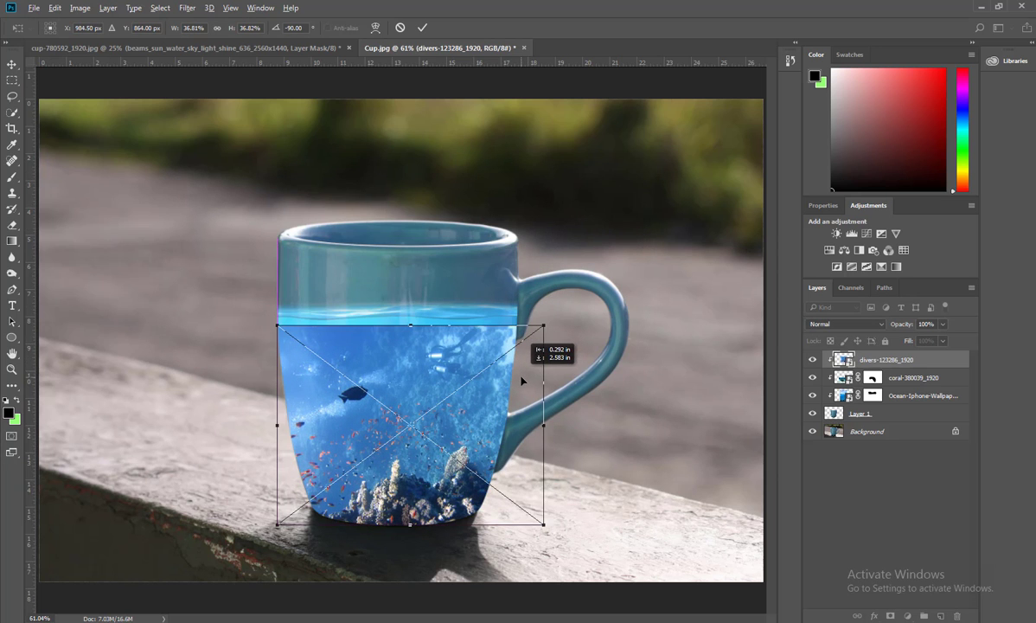
{"action": "key", "text": "Return"}
Cycle the divers layer's blend mode from Multiply through Screen and Soft Light to Pin Light
{"action": "key", "text": "b"}
{"action": "left_click", "coordinate": [852, 324]}
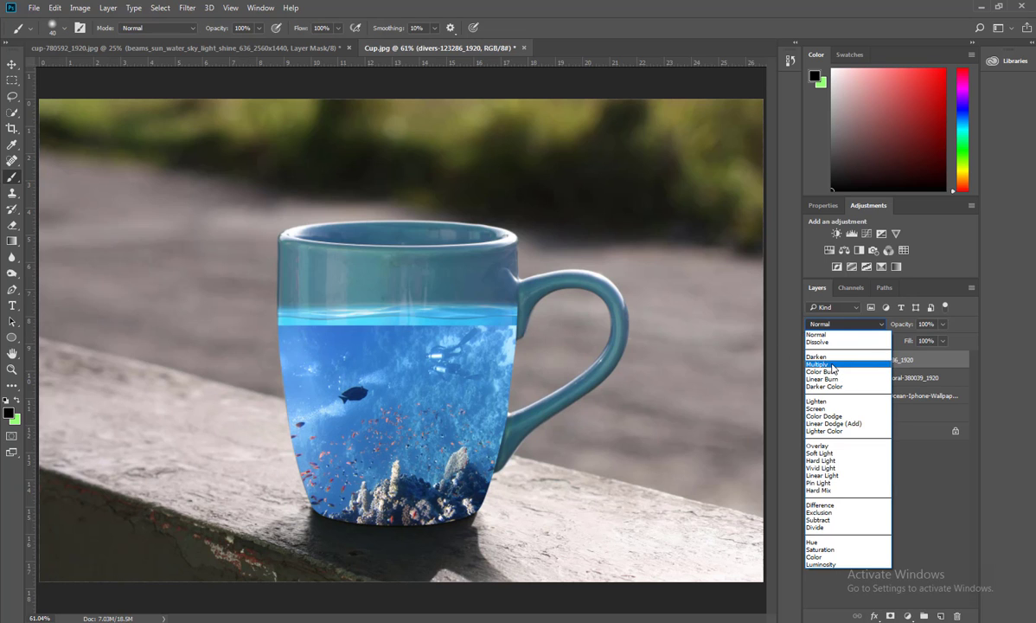
{"action": "left_click", "coordinate": [833, 364]}
{"action": "key", "text": "Down"}
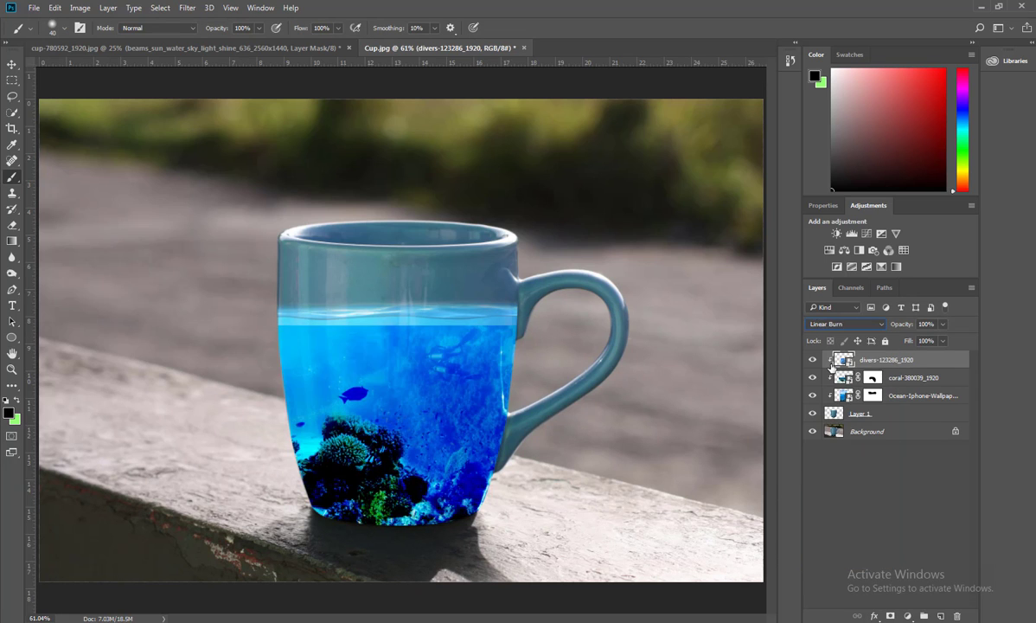
{"action": "key", "text": "Down"}
{"action": "key", "text": "Down"}
{"action": "key", "text": "Down"}
{"action": "key", "text": "Down"}
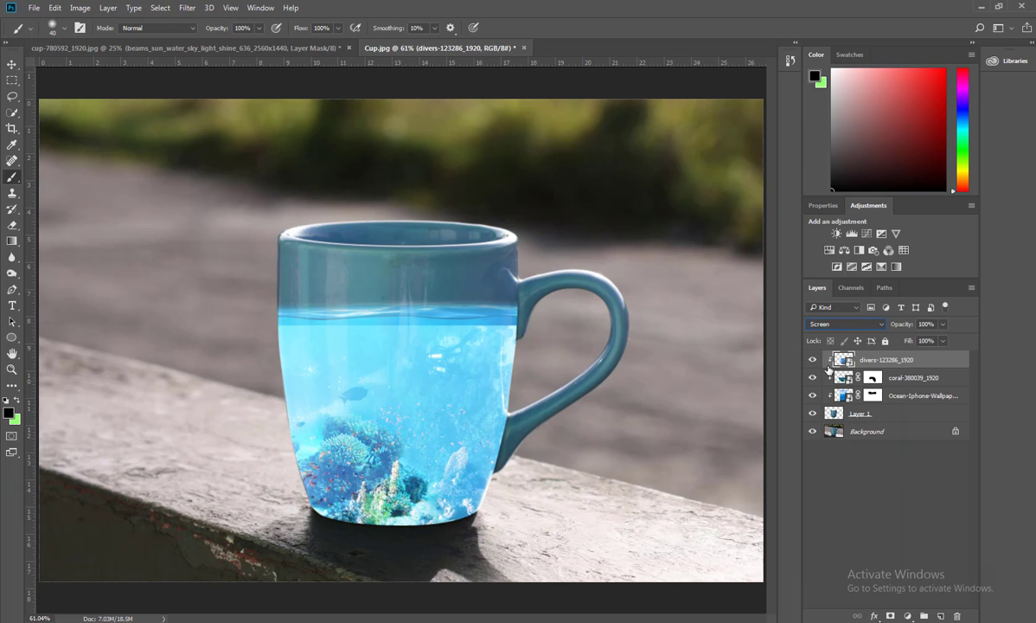
{"action": "key", "text": "Down"}
{"action": "key", "text": "Down"}
{"action": "key", "text": "Down"}
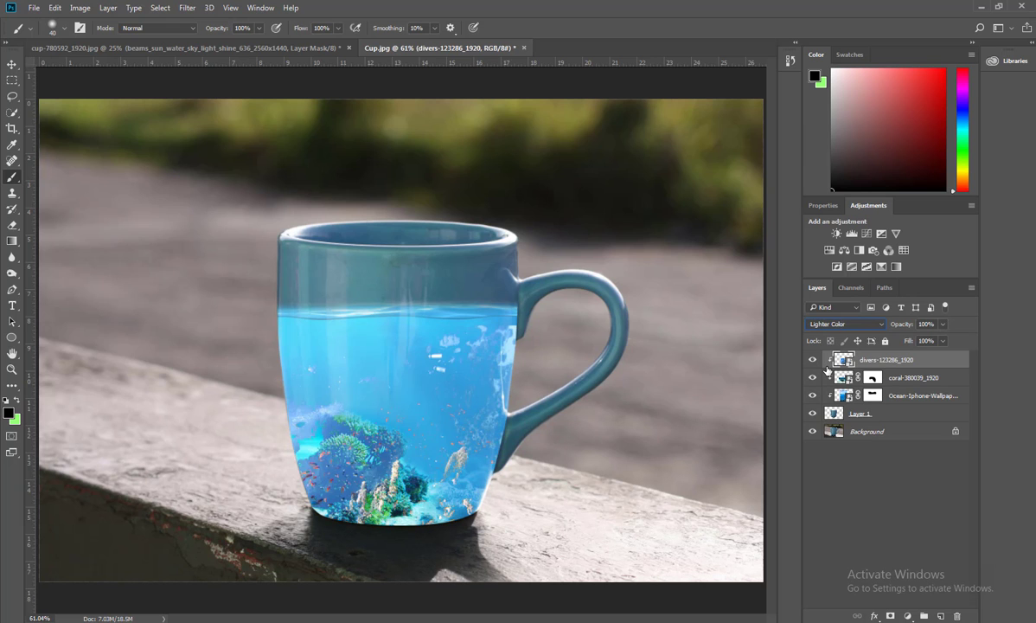
{"action": "key", "text": "Down"}
{"action": "key", "text": "Down"}
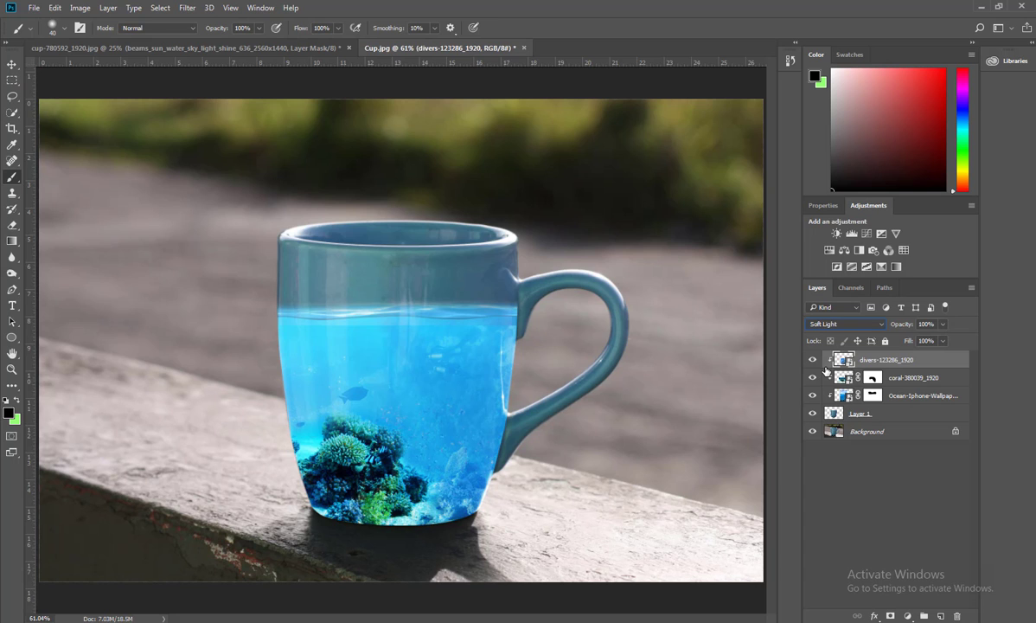
{"action": "key", "text": "Down"}
{"action": "key", "text": "Down"}
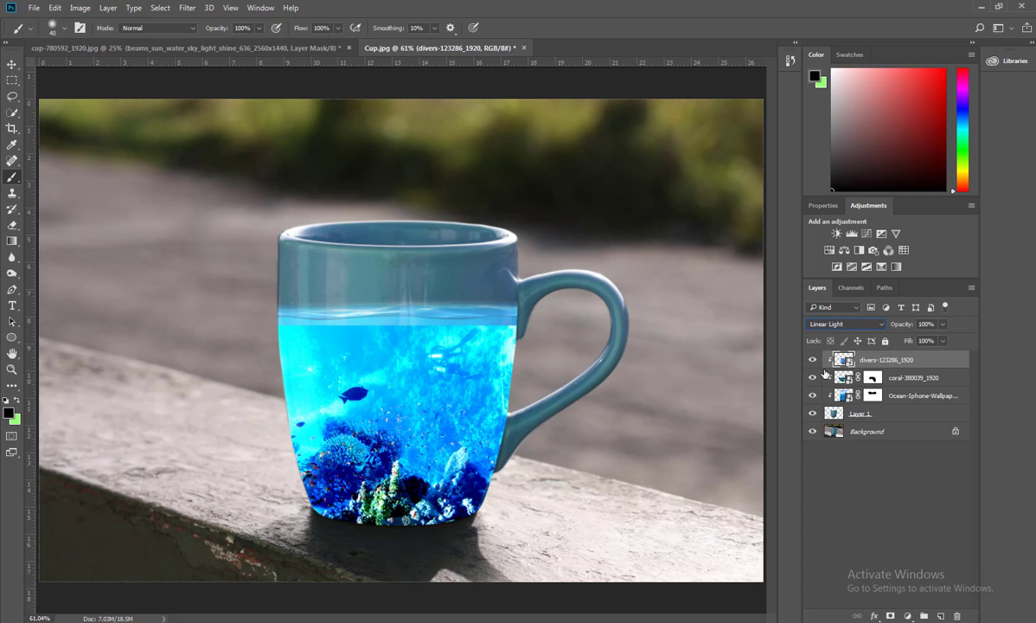
{"action": "key", "text": "Down"}
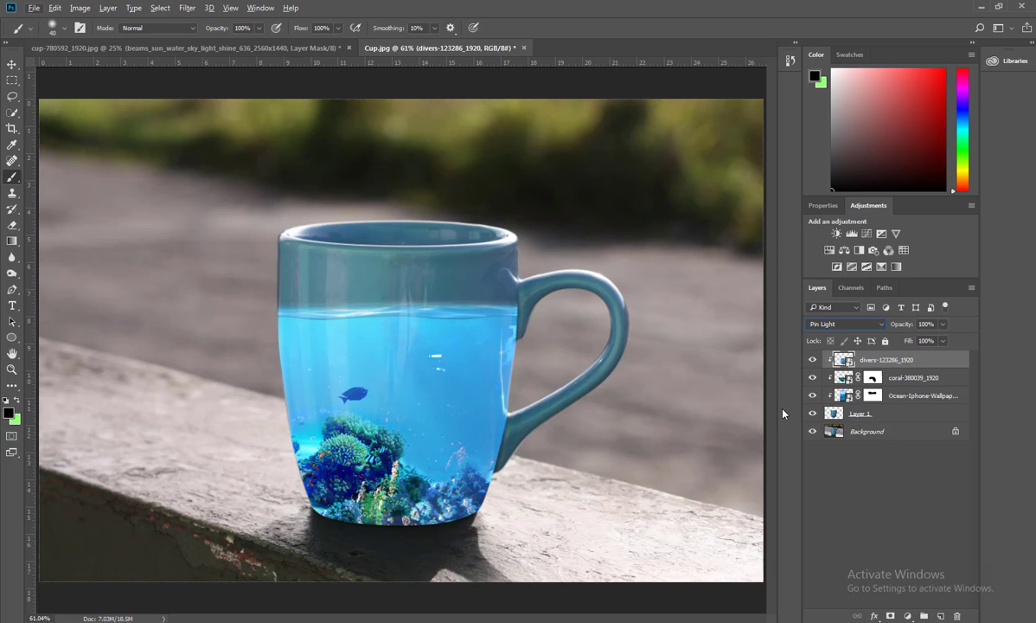
{"action": "key", "text": "ctrl+minus"}
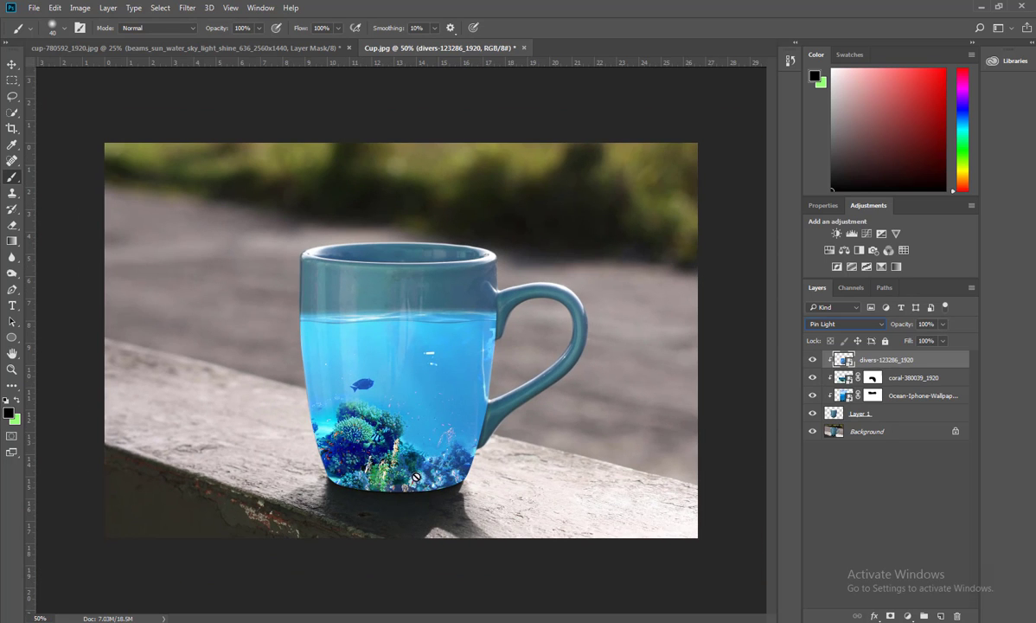
Add a layer mask to the divers layer and paint out the image over the green and yellow coral
{"action": "key", "text": "ctrl+plus"}
{"action": "key", "text": "ctrl+plus"}
{"action": "key", "text": "ctrl+plus"}
{"action": "left_click_drag", "start_coordinate": [395, 514], "coordinate": [456, 456]}
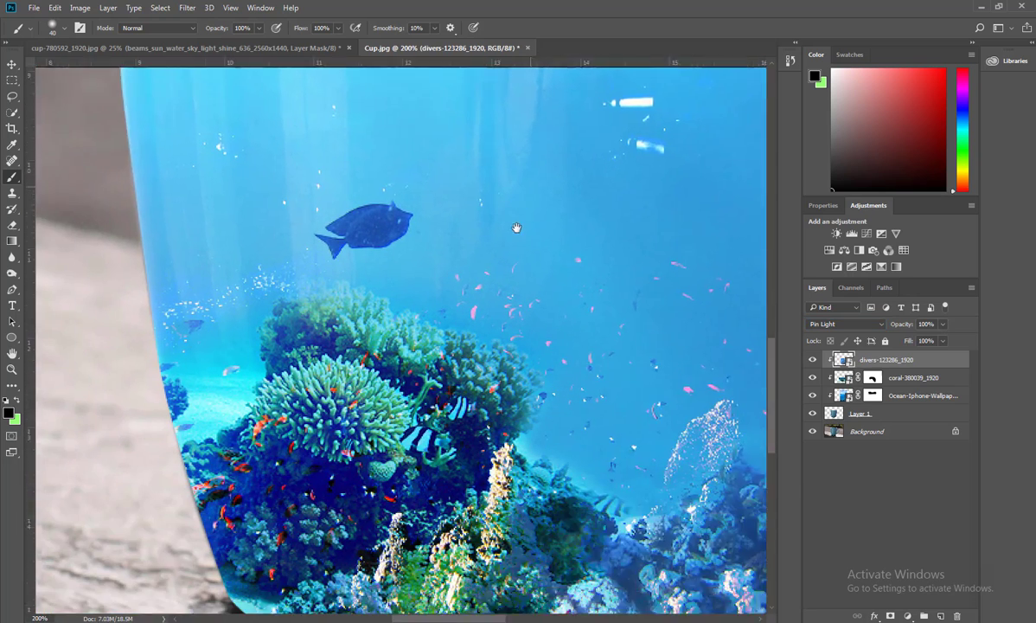
{"action": "key", "text": "e"}
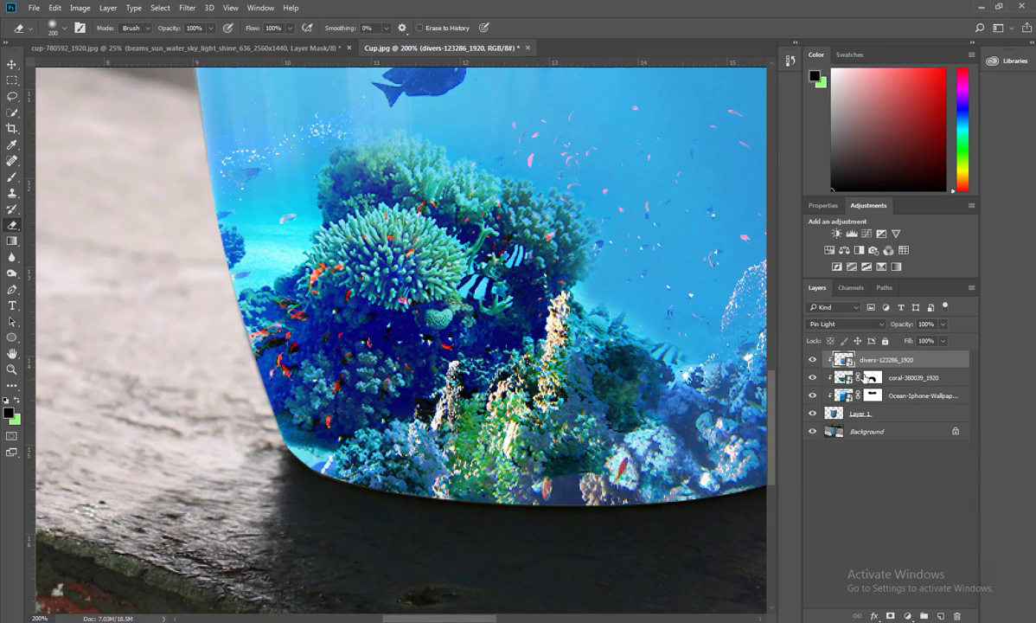
{"action": "left_click", "coordinate": [890, 614]}
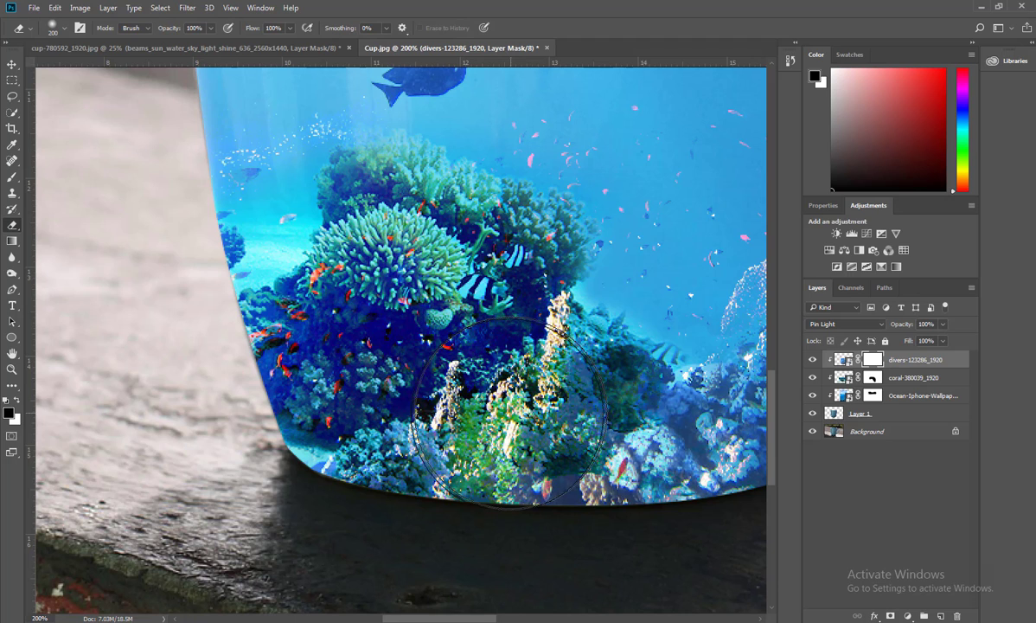
{"action": "key", "text": "b"}
{"action": "left_click_drag", "start_coordinate": [499, 346], "coordinate": [398, 459]}
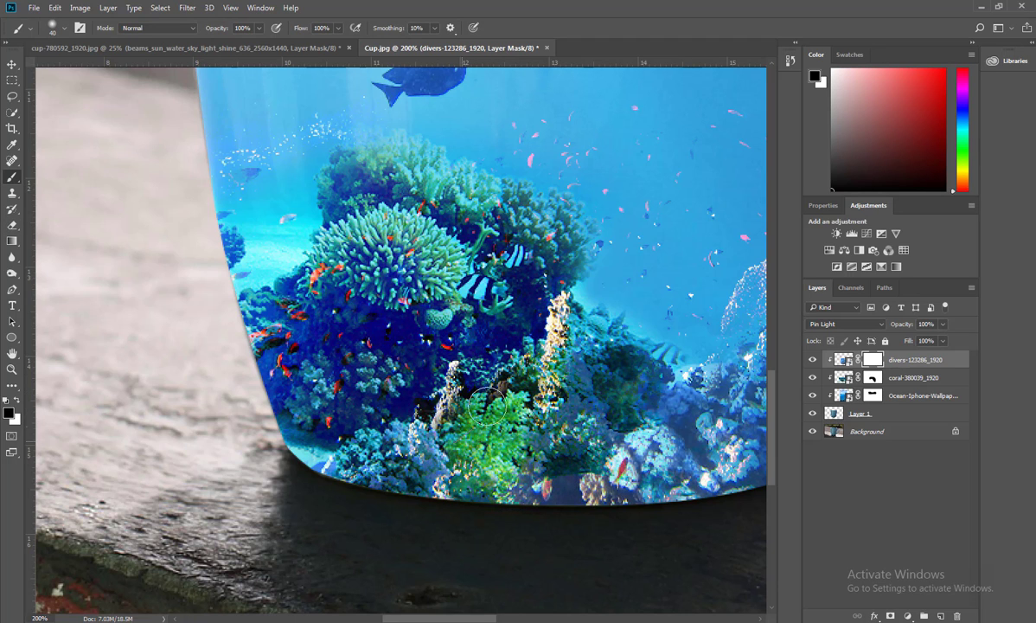
{"action": "key", "text": "bracketright"}
{"action": "key", "text": "bracketright"}
{"action": "key", "text": "bracketright"}
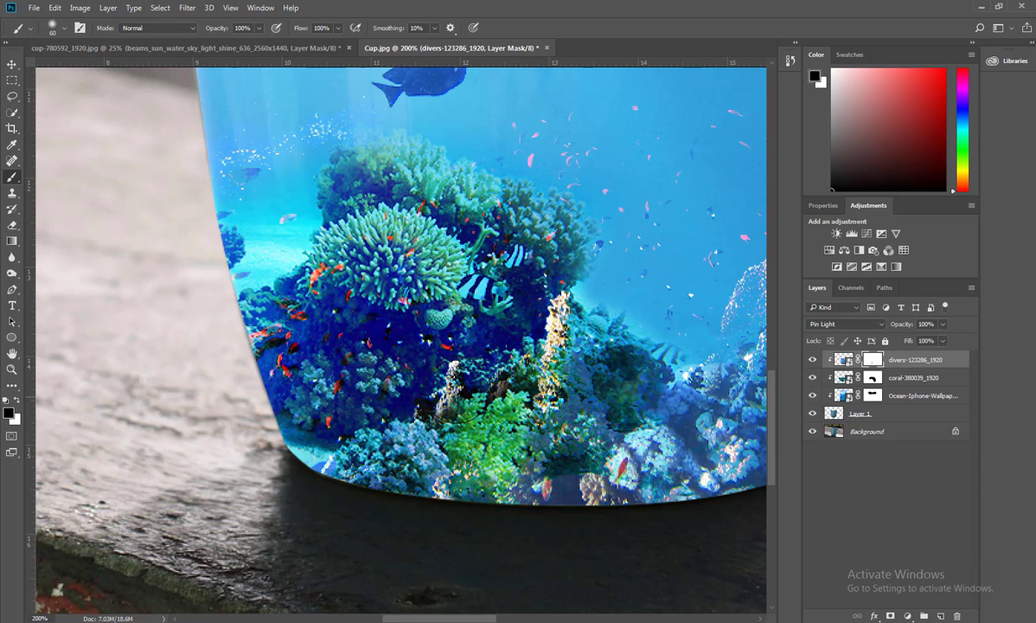
{"action": "mouse_move", "coordinate": [534, 238]}
{"action": "left_mouse_down"}
{"action": "mouse_move", "coordinate": [549, 381]}
{"action": "mouse_move", "coordinate": [486, 504]}
{"action": "left_mouse_up"}
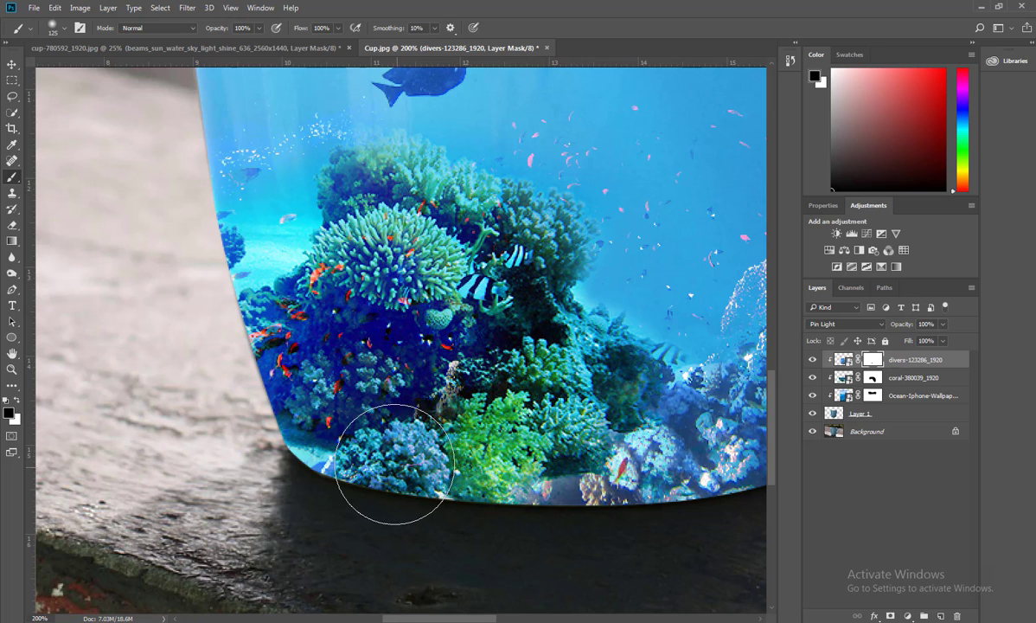
{"action": "scroll", "coordinate": [451, 514], "scroll_direction": "down", "scroll_amount": 3}
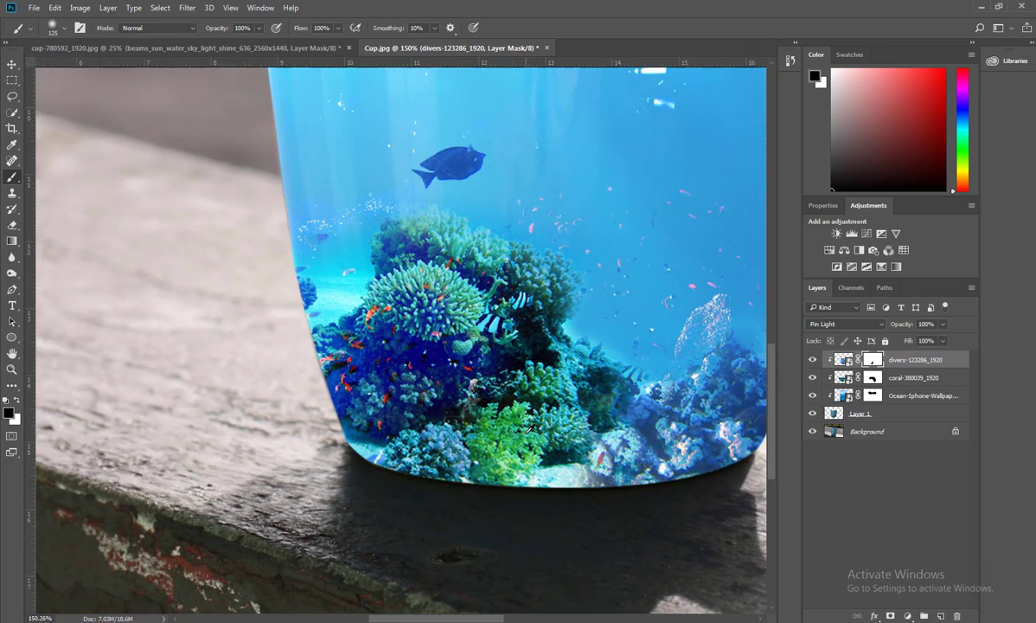
{"action": "scroll", "coordinate": [519, 397], "scroll_direction": "up", "scroll_amount": 3}
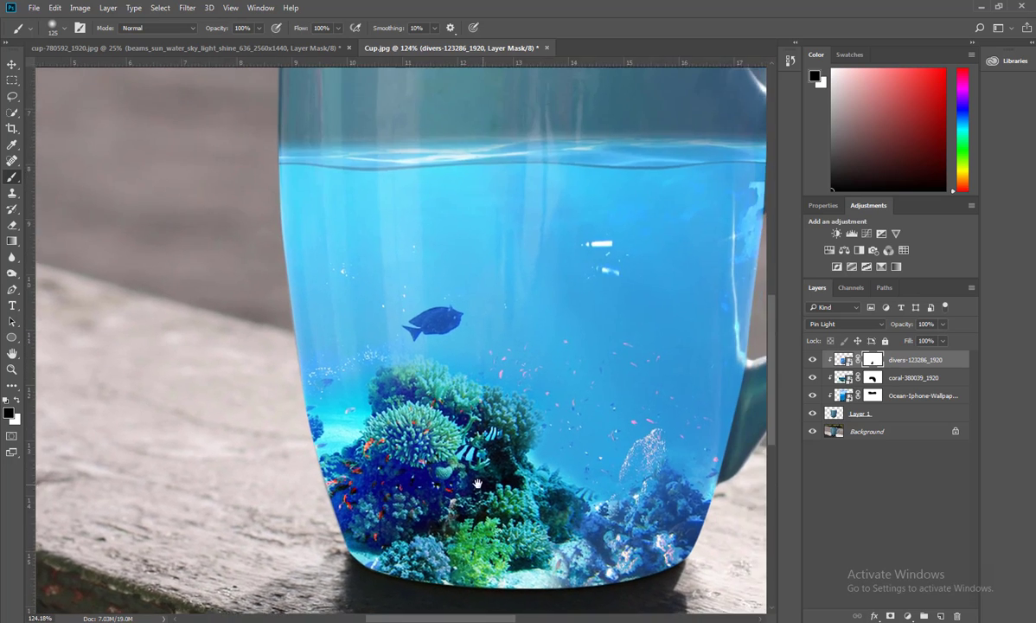
{"action": "scroll", "coordinate": [556, 320], "scroll_direction": "up", "scroll_amount": 2}
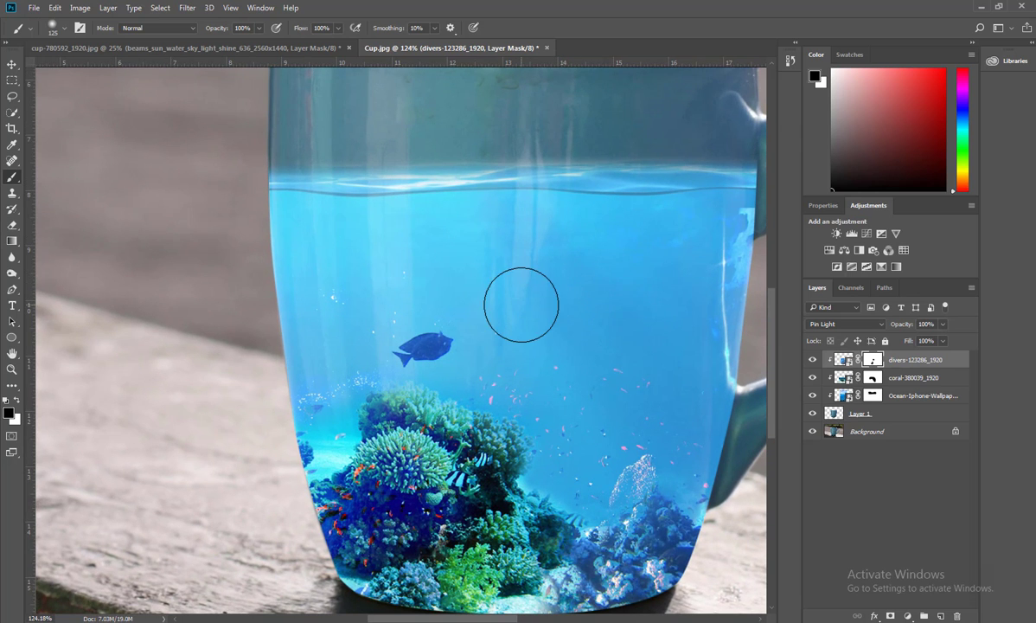
{"action": "scroll", "coordinate": [522, 301], "scroll_direction": "down", "scroll_amount": 5}
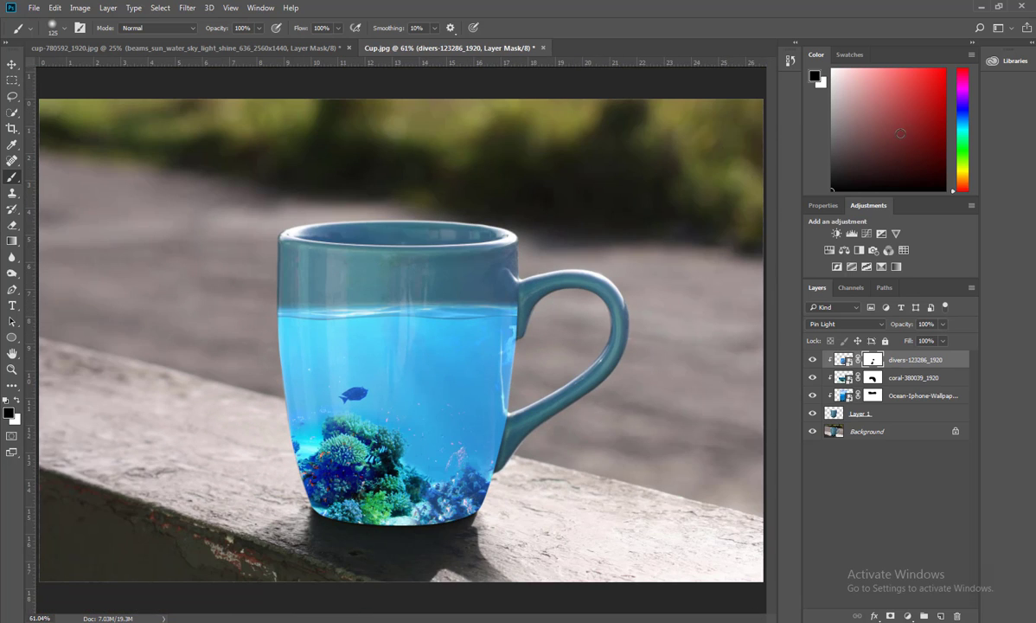
Drag Blue-Whale-HD-Wallpapers-18682 from the source folder into the mug document
{"action": "left_click", "coordinate": [983, 8]}
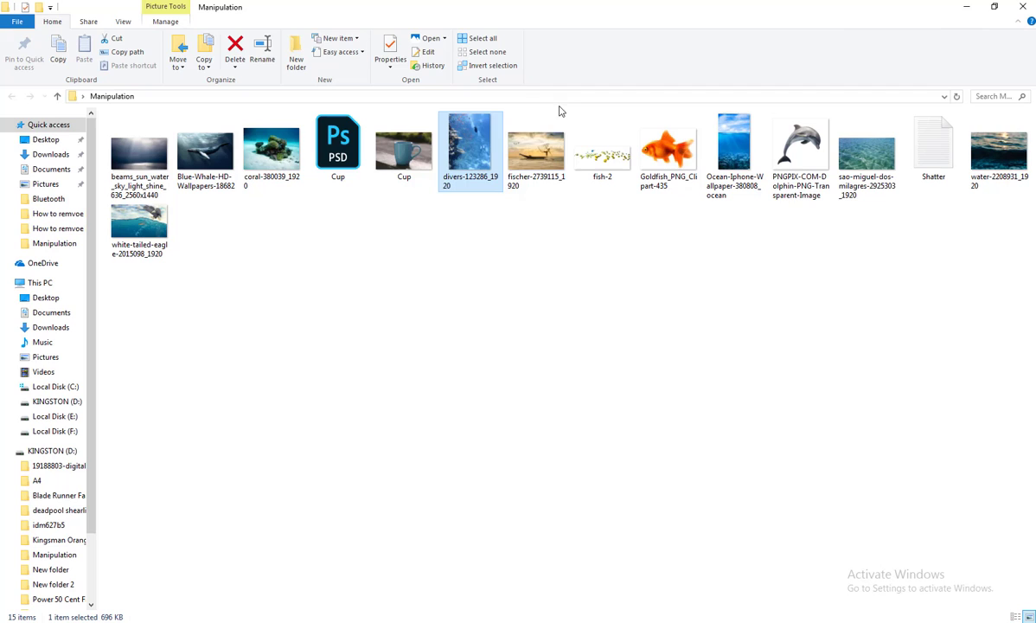
{"action": "left_click", "coordinate": [519, 147]}
{"action": "left_click", "coordinate": [292, 220]}
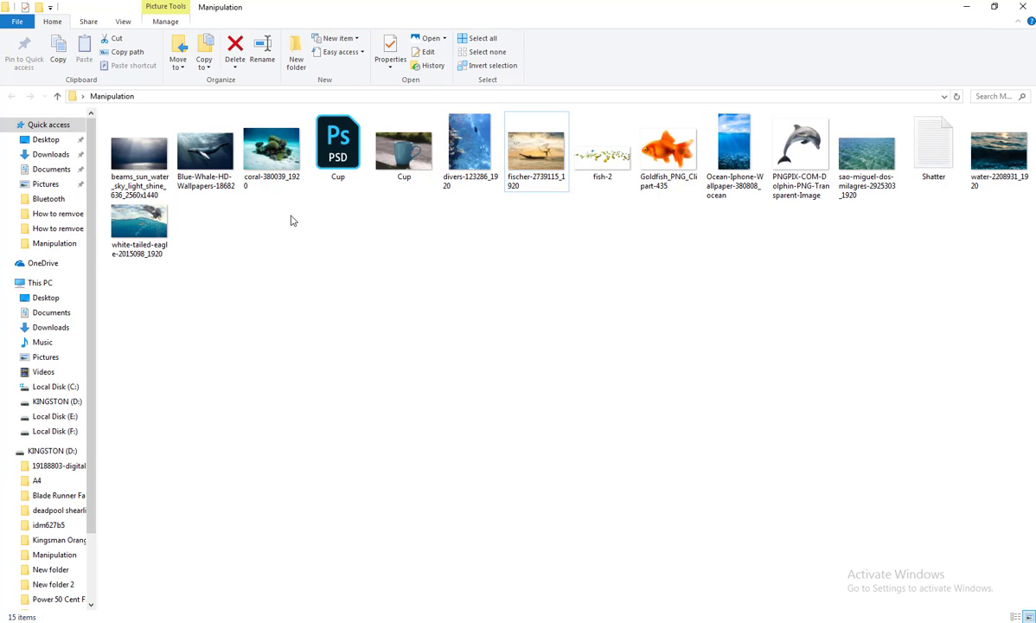
{"action": "left_click", "coordinate": [270, 151]}
{"action": "left_click", "coordinate": [214, 175]}
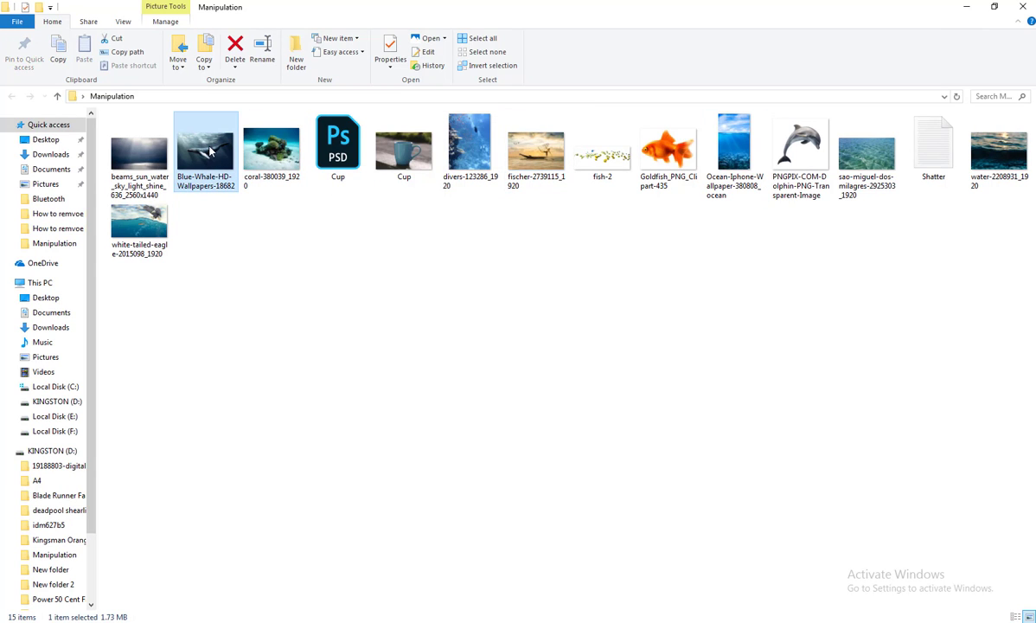
{"action": "mouse_move", "coordinate": [209, 152]}
{"action": "left_mouse_down"}
{"action": "mouse_move", "coordinate": [472, 619]}
{"action": "mouse_move", "coordinate": [449, 352]}
{"action": "left_mouse_up"}
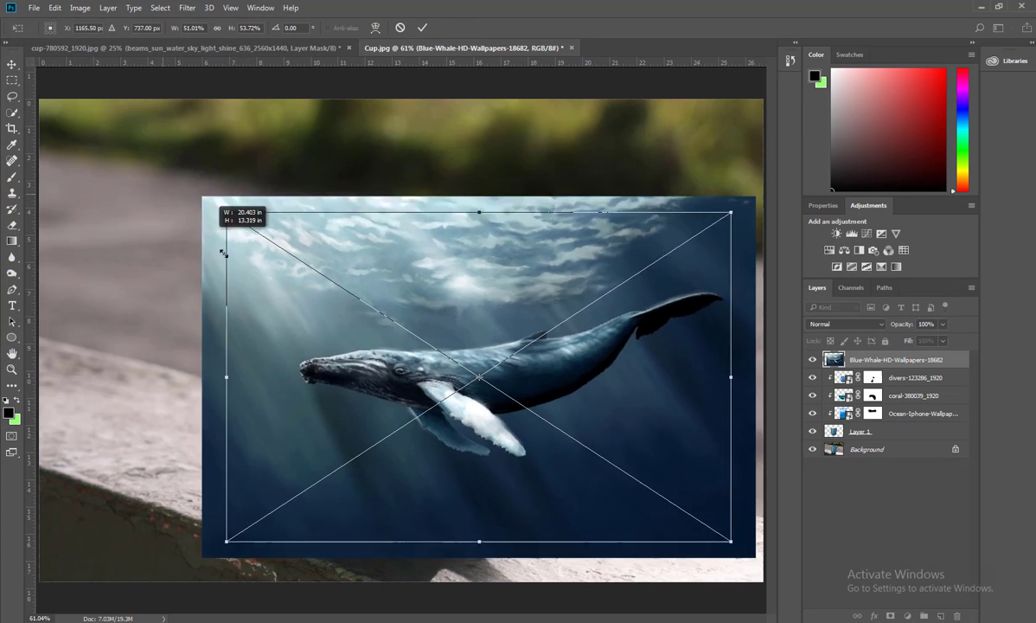
Scale the whale image over the mug's water, commit it, and clip it to the mug
{"action": "left_click_drag", "start_coordinate": [115, 138], "coordinate": [367, 318]}
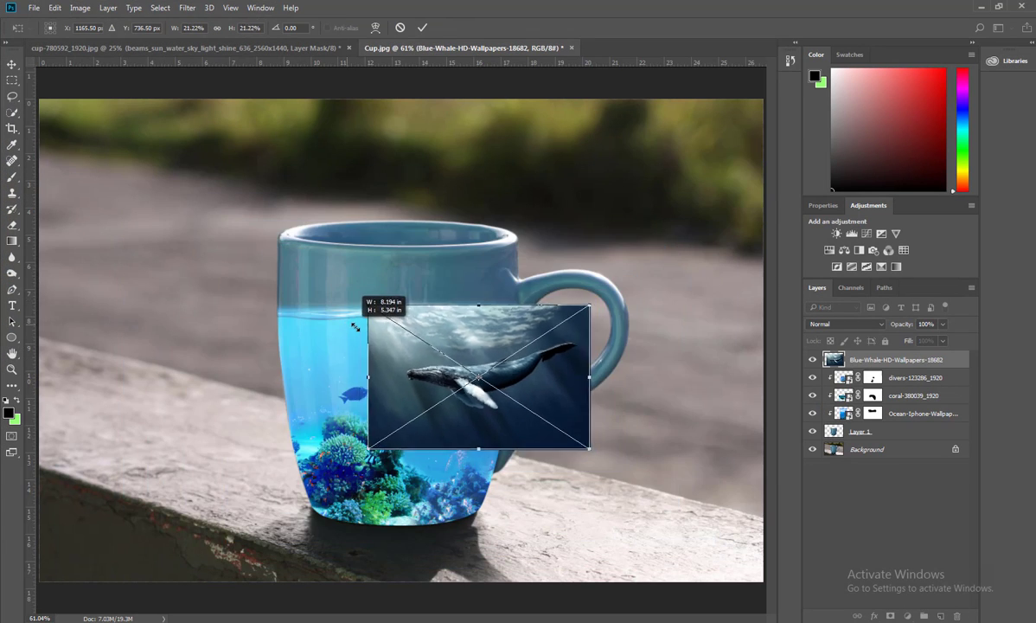
{"action": "left_click_drag", "start_coordinate": [462, 364], "coordinate": [383, 373]}
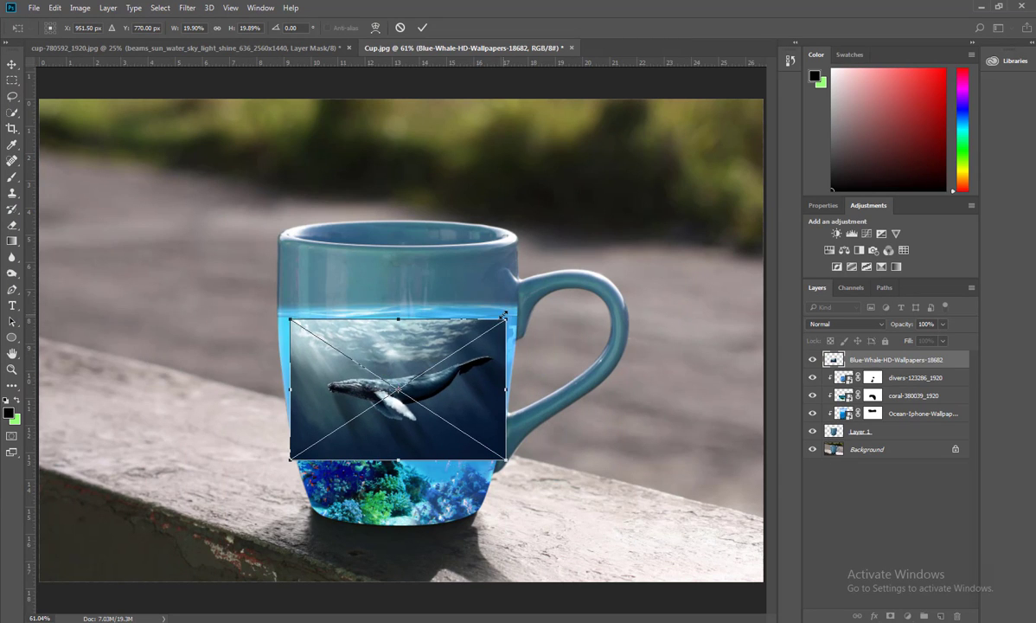
{"action": "left_click_drag", "start_coordinate": [505, 314], "coordinate": [543, 297]}
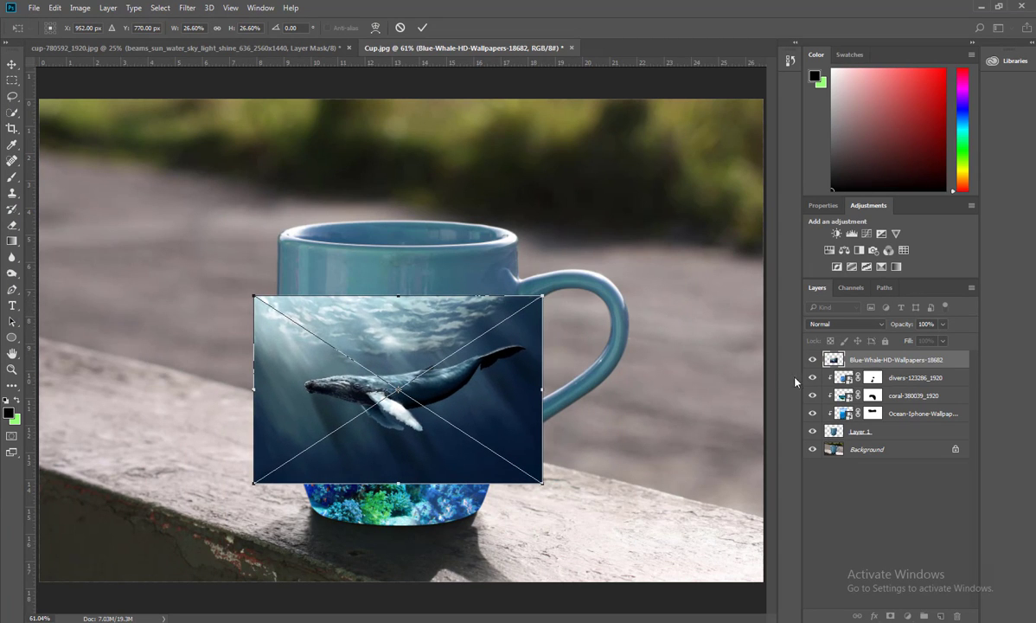
{"action": "key", "text": "Return"}
{"action": "key", "text": "b"}
{"action": "left_click", "coordinate": [850, 368], "text": "alt"}
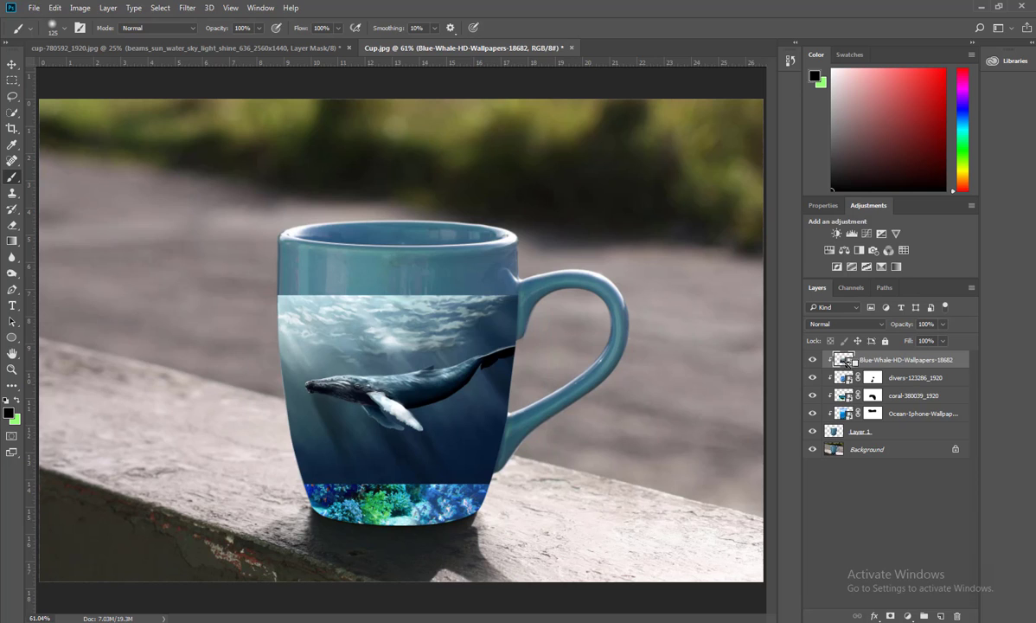
Try Multiply, Darker Color and Screen blend modes on the whale layer
{"action": "left_click", "coordinate": [837, 323]}
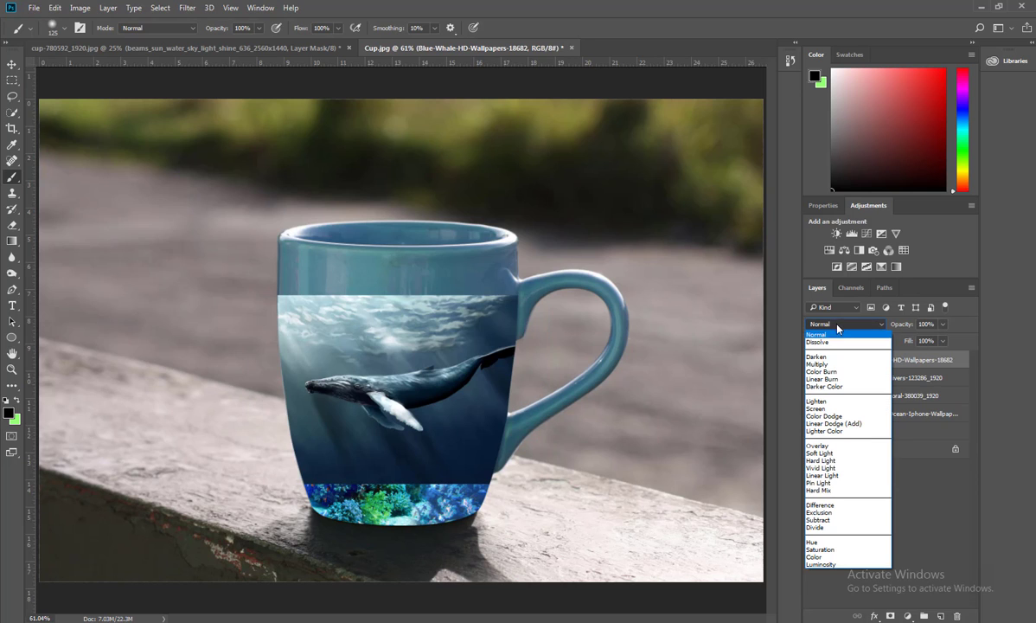
{"action": "left_click", "coordinate": [836, 363]}
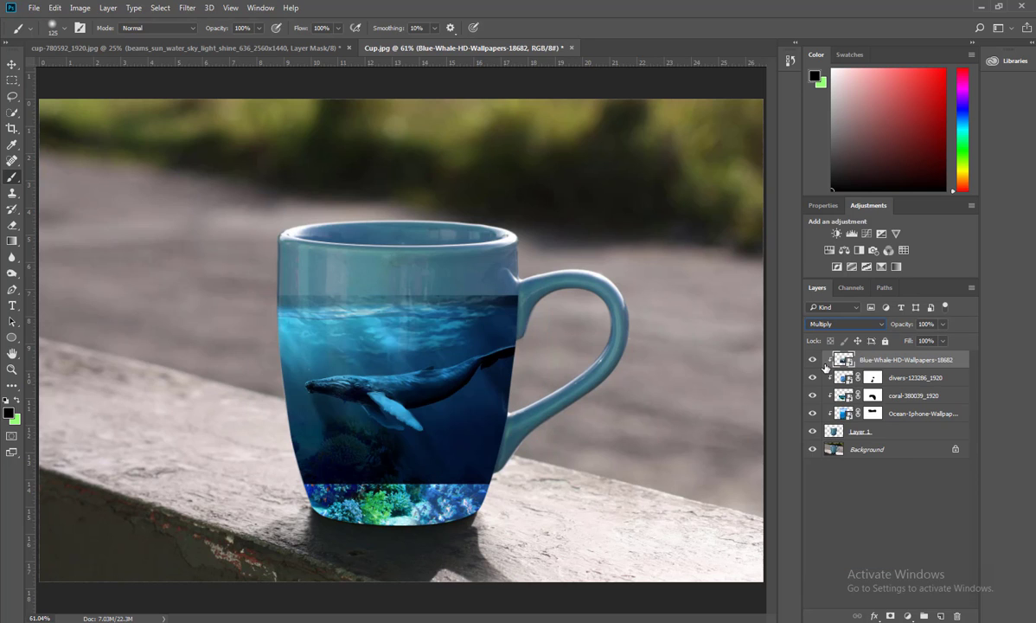
{"action": "key", "text": "Down"}
{"action": "key", "text": "Down"}
{"action": "key", "text": "Down"}
{"action": "key", "text": "Down"}
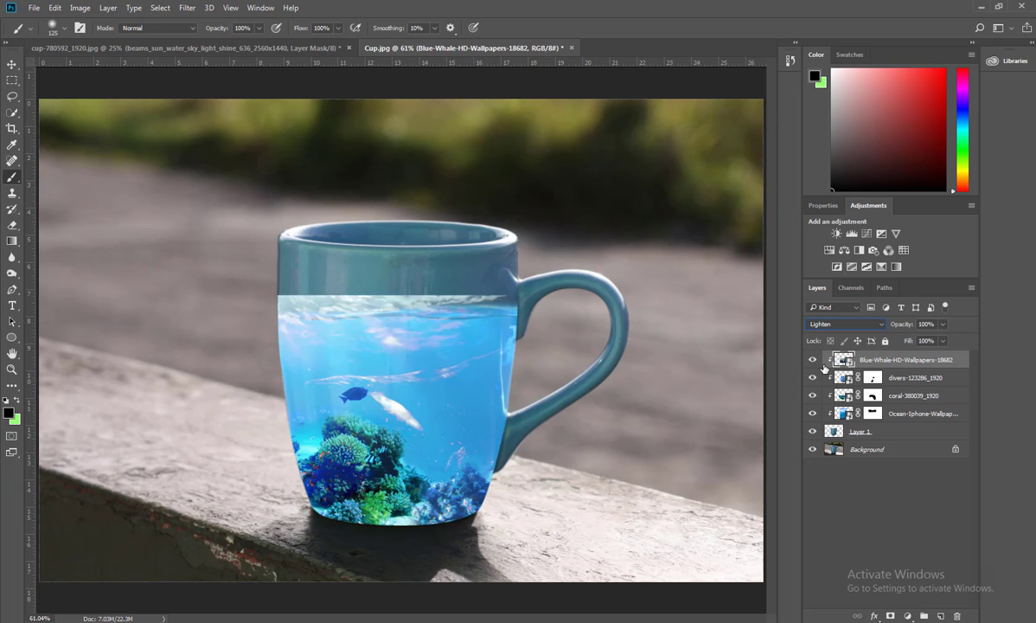
{"action": "key", "text": "Down"}
{"action": "key", "text": "Down"}
{"action": "key", "text": "Up"}
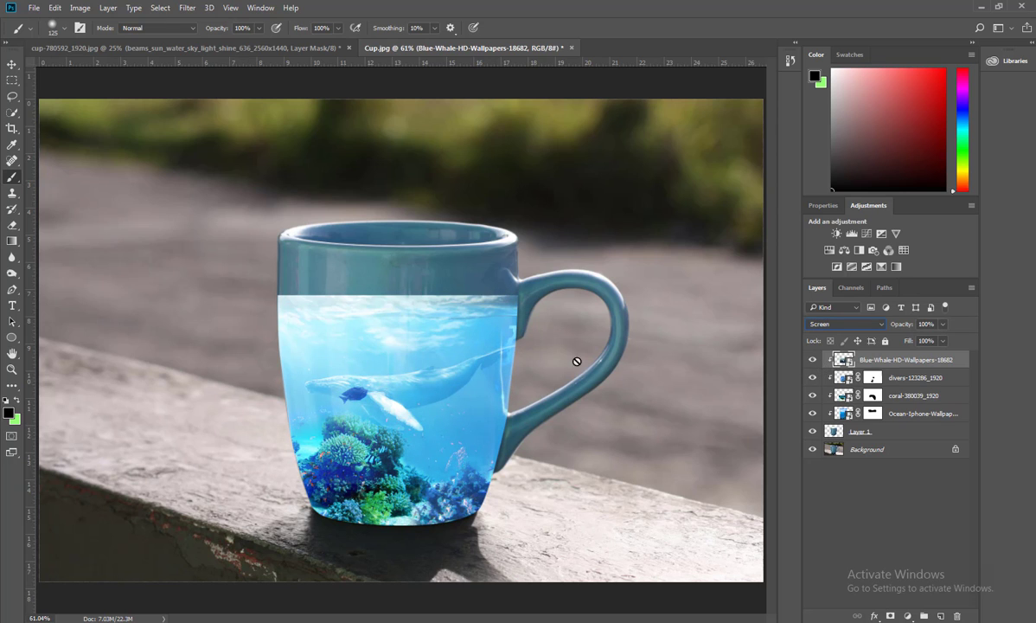
Resize the whale image to 21.6% and align it with the waterline
{"action": "key", "text": "ctrl+t"}
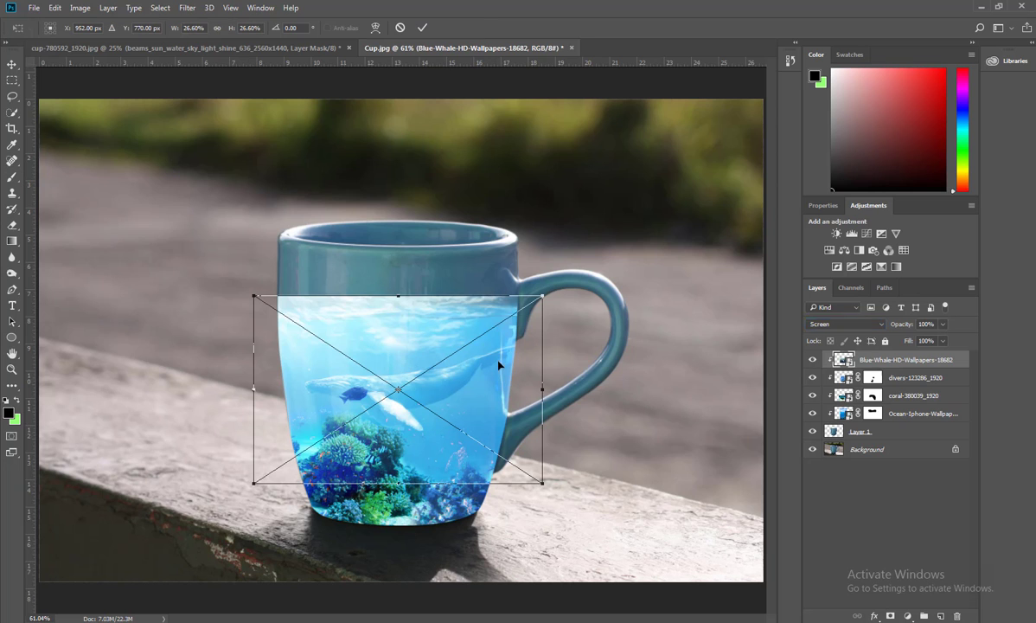
{"action": "left_click_drag", "start_coordinate": [542, 296], "coordinate": [488, 330]}
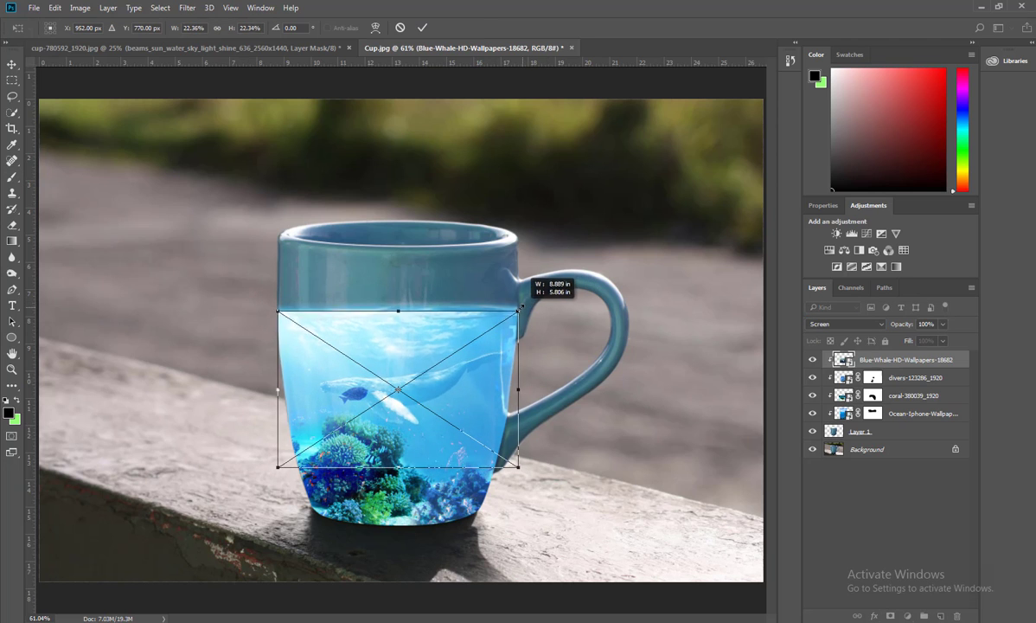
{"action": "left_click_drag", "start_coordinate": [457, 363], "coordinate": [479, 330]}
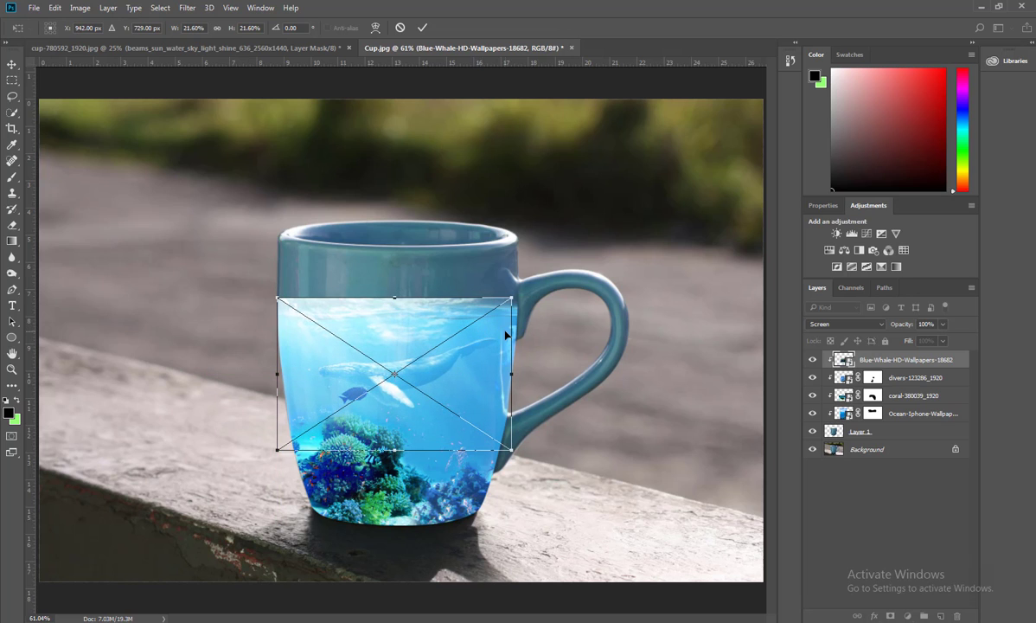
{"action": "key", "text": "Return"}
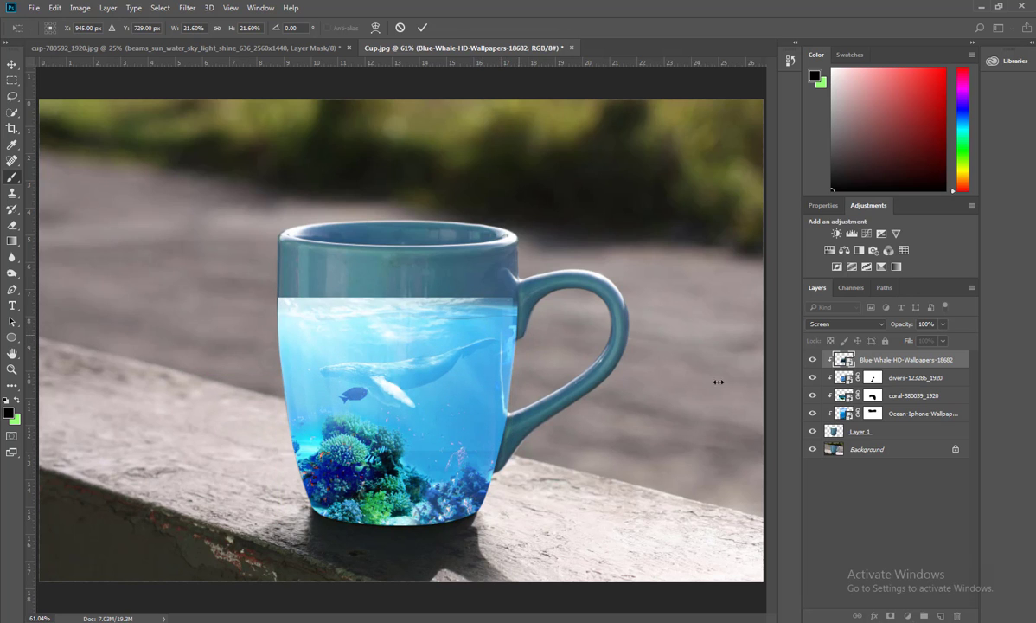
{"action": "key", "text": "b"}
Set the whale layer's blend mode to Soft Light
{"action": "left_click", "coordinate": [827, 325]}
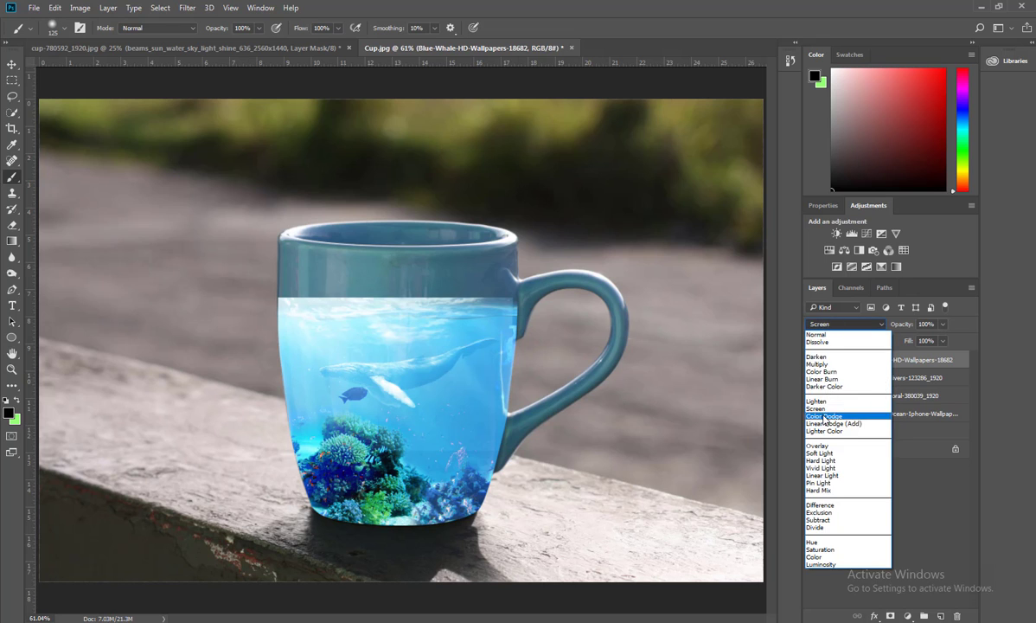
{"action": "left_click", "coordinate": [821, 416]}
{"action": "key", "text": "Down"}
{"action": "key", "text": "Down"}
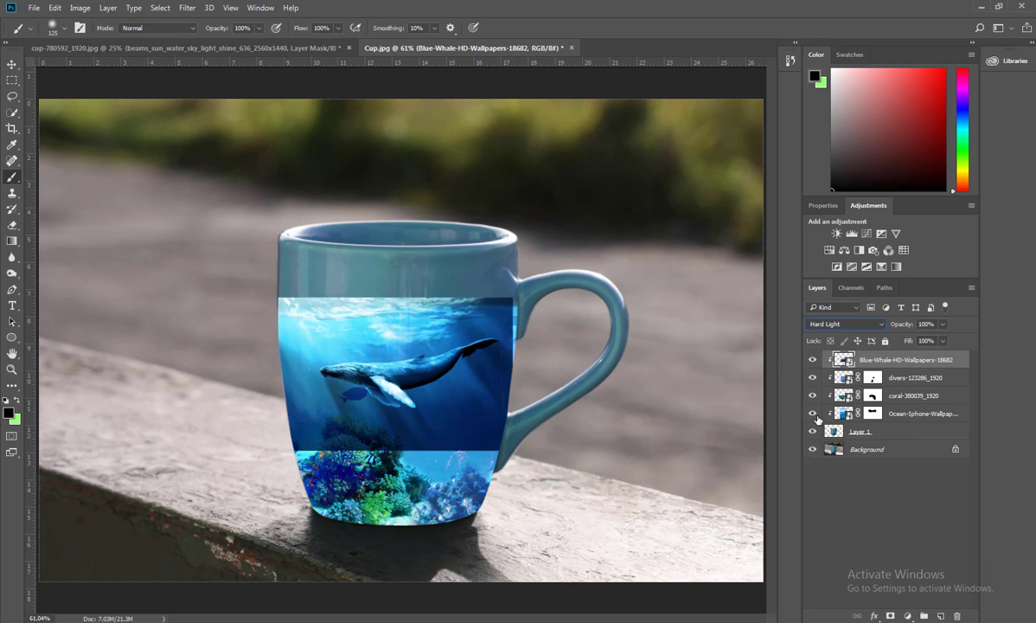
{"action": "key", "text": "Up"}
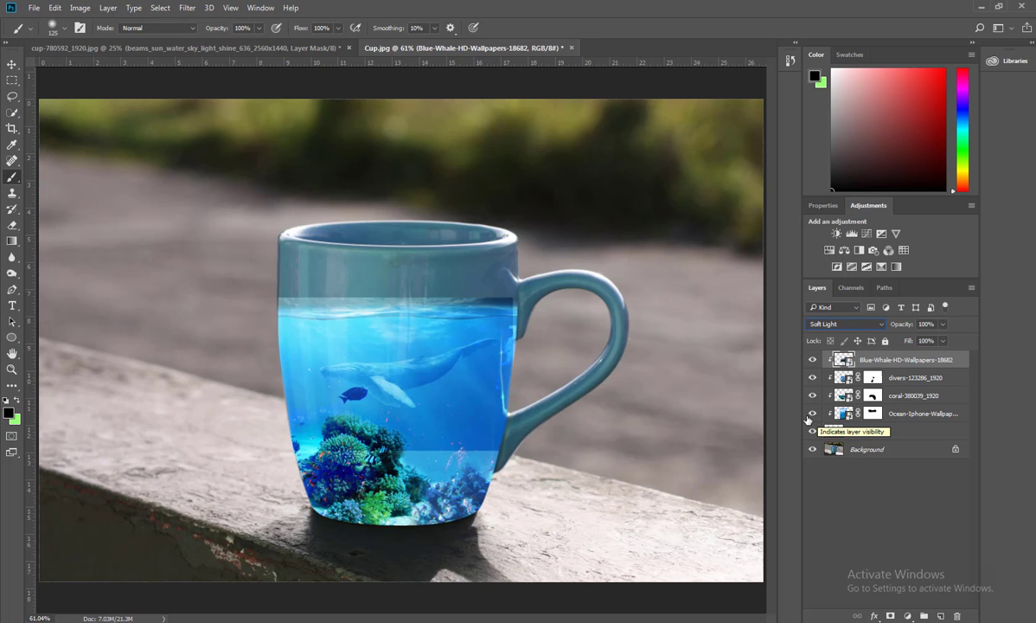
Mask the whale layer's edges at the waterline, above the coral and on the right, then drag in fish-2
{"action": "left_click", "coordinate": [890, 616]}
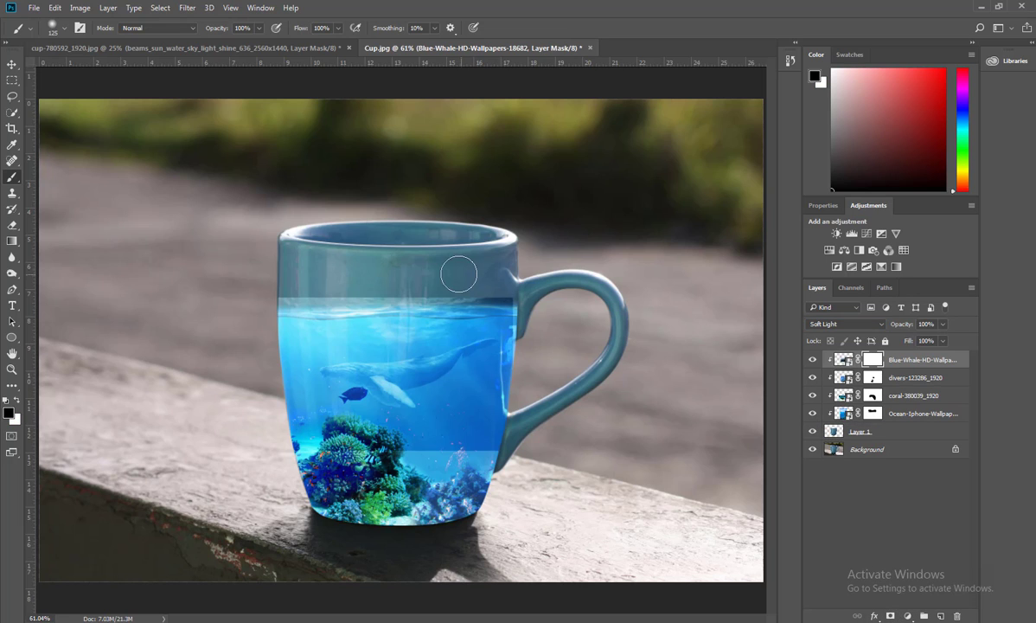
{"action": "mouse_move", "coordinate": [513, 304]}
{"action": "left_mouse_down"}
{"action": "mouse_move", "coordinate": [363, 277]}
{"action": "mouse_move", "coordinate": [286, 283]}
{"action": "mouse_move", "coordinate": [248, 307]}
{"action": "left_mouse_up"}
{"action": "mouse_move", "coordinate": [468, 420]}
{"action": "left_mouse_down"}
{"action": "mouse_move", "coordinate": [412, 413]}
{"action": "mouse_move", "coordinate": [306, 430]}
{"action": "left_mouse_up"}
{"action": "key", "text": "bracketright"}
{"action": "key", "text": "bracketright"}
{"action": "key", "text": "bracketright"}
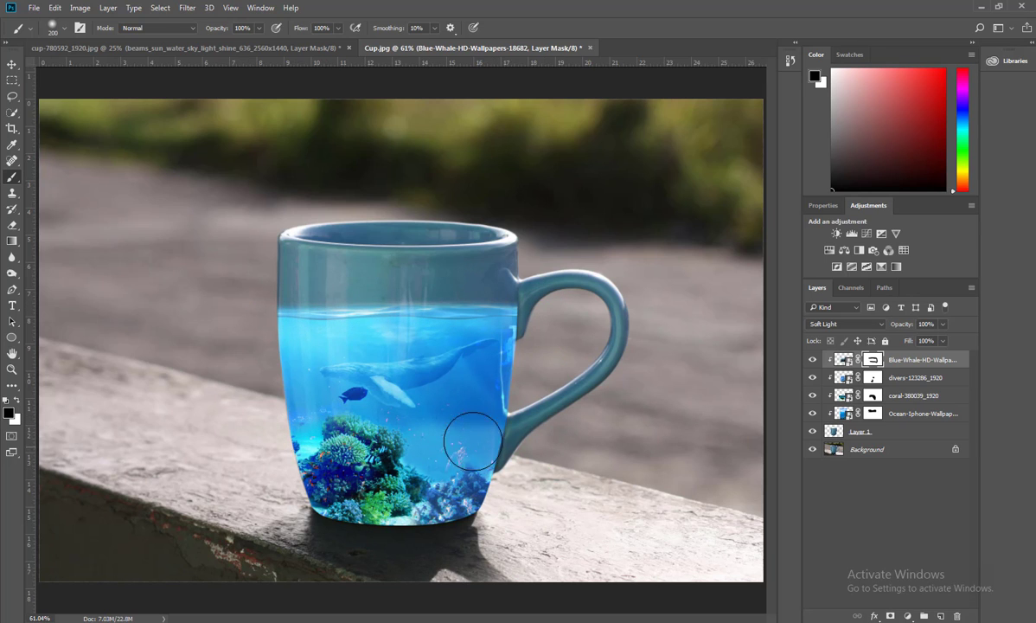
{"action": "mouse_move", "coordinate": [474, 440]}
{"action": "left_mouse_down"}
{"action": "mouse_move", "coordinate": [493, 455]}
{"action": "mouse_move", "coordinate": [518, 411]}
{"action": "mouse_move", "coordinate": [441, 445]}
{"action": "mouse_move", "coordinate": [338, 404]}
{"action": "mouse_move", "coordinate": [237, 289]}
{"action": "mouse_move", "coordinate": [502, 272]}
{"action": "mouse_move", "coordinate": [403, 307]}
{"action": "mouse_move", "coordinate": [323, 301]}
{"action": "left_mouse_up"}
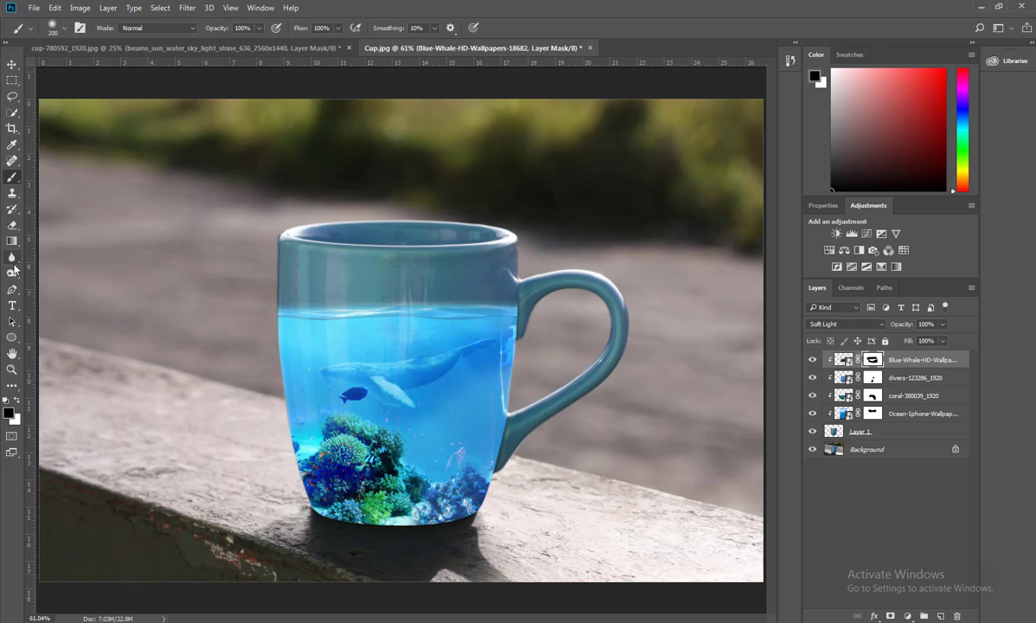
{"action": "left_click", "coordinate": [984, 6]}
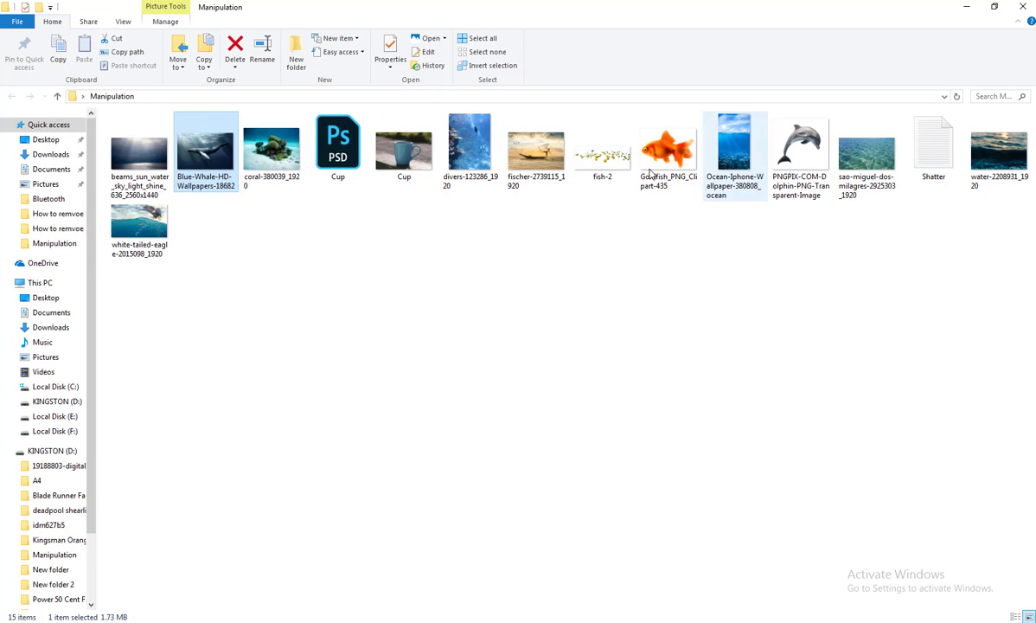
{"action": "mouse_move", "coordinate": [603, 156]}
{"action": "left_mouse_down"}
{"action": "mouse_move", "coordinate": [603, 271]}
{"action": "mouse_move", "coordinate": [463, 588]}
{"action": "mouse_move", "coordinate": [467, 615]}
{"action": "mouse_move", "coordinate": [423, 435]}
{"action": "left_mouse_up"}
Scale the fish-2 school down onto the lower mug and clip it to the mug
{"action": "left_click_drag", "start_coordinate": [81, 275], "coordinate": [264, 349]}
{"action": "left_click_drag", "start_coordinate": [519, 418], "coordinate": [484, 467]}
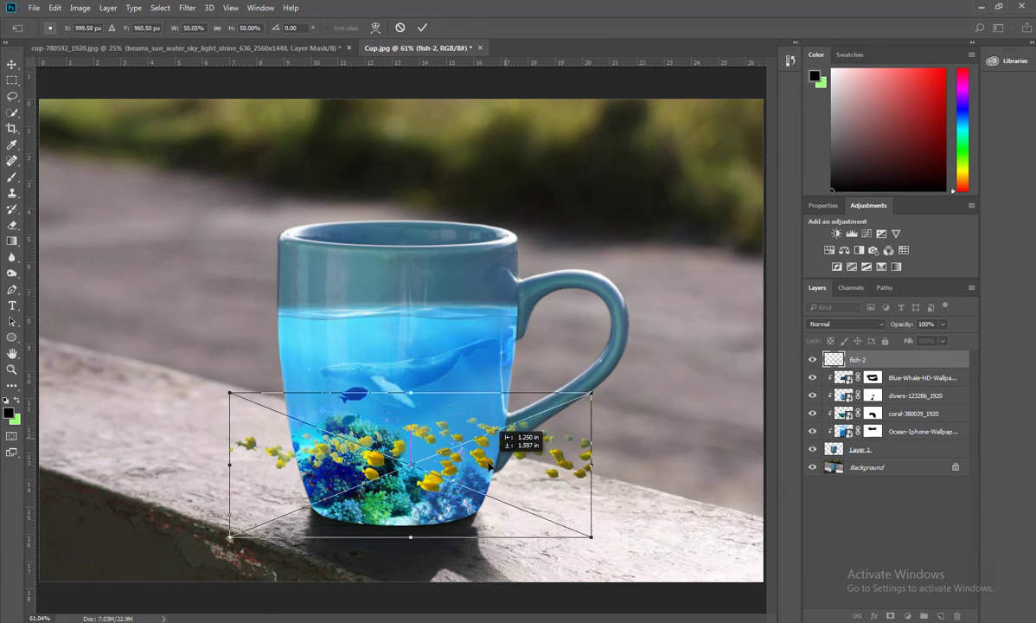
{"action": "left_click_drag", "start_coordinate": [590, 397], "coordinate": [545, 417]}
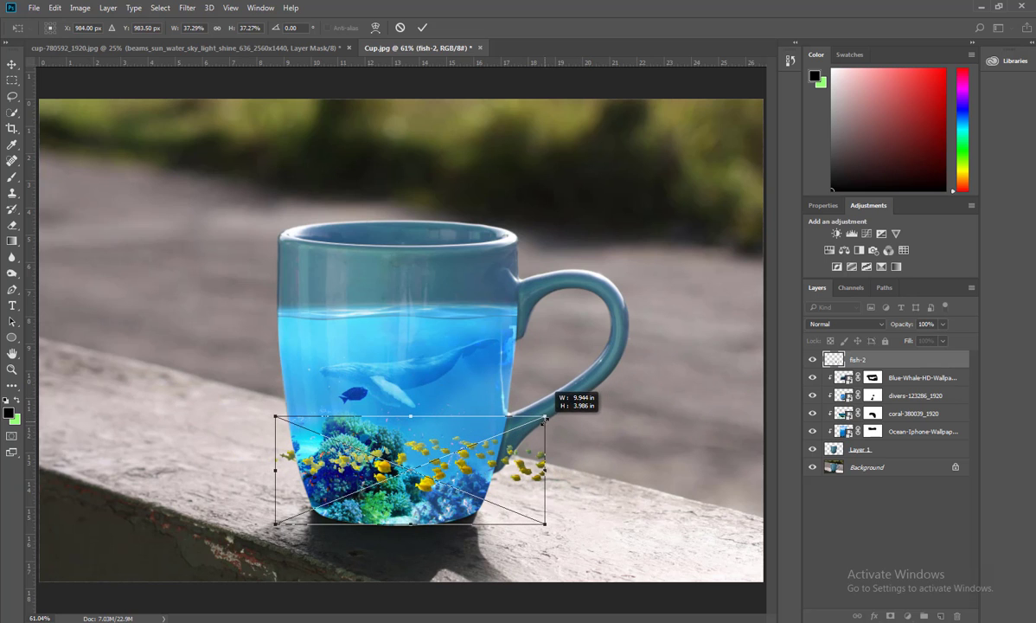
{"action": "key", "text": "Return"}
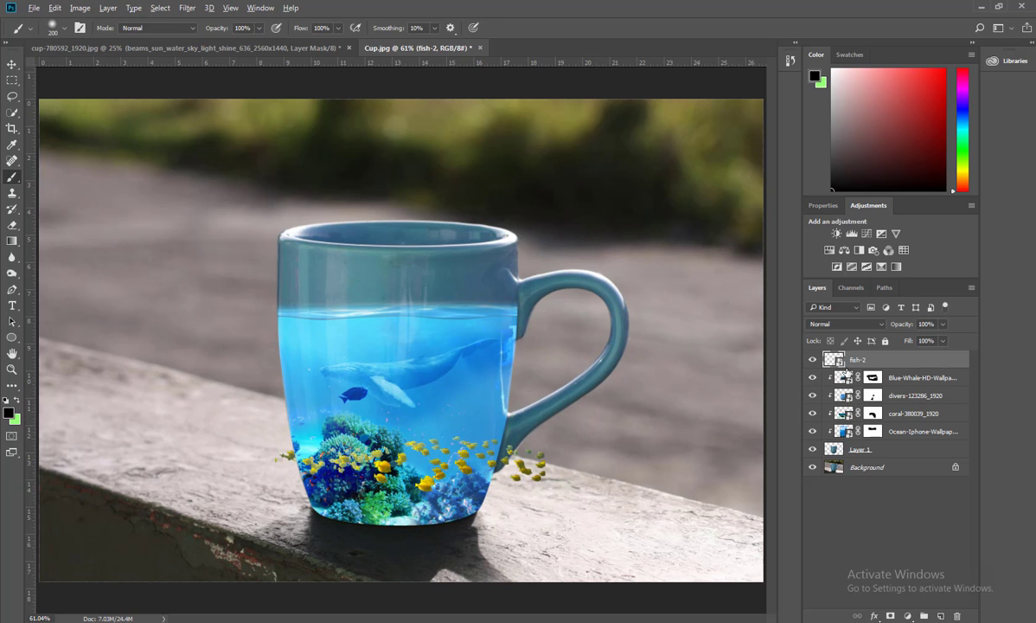
{"action": "left_click", "coordinate": [850, 367], "text": "alt"}
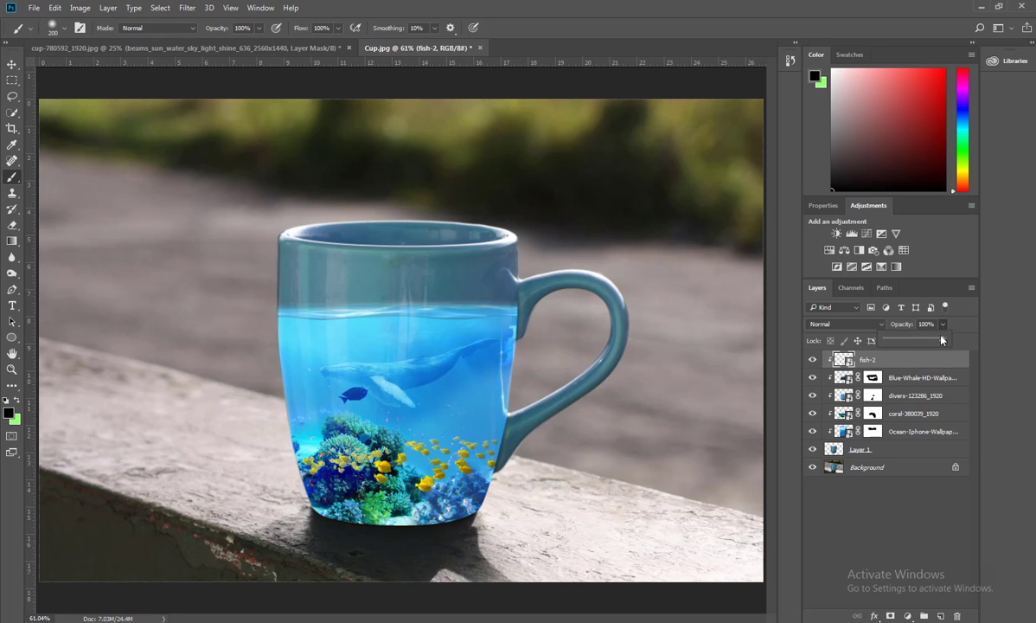
Set the fish-2 layer's opacity to 80%
{"action": "left_click_drag", "start_coordinate": [939, 343], "coordinate": [929, 342]}
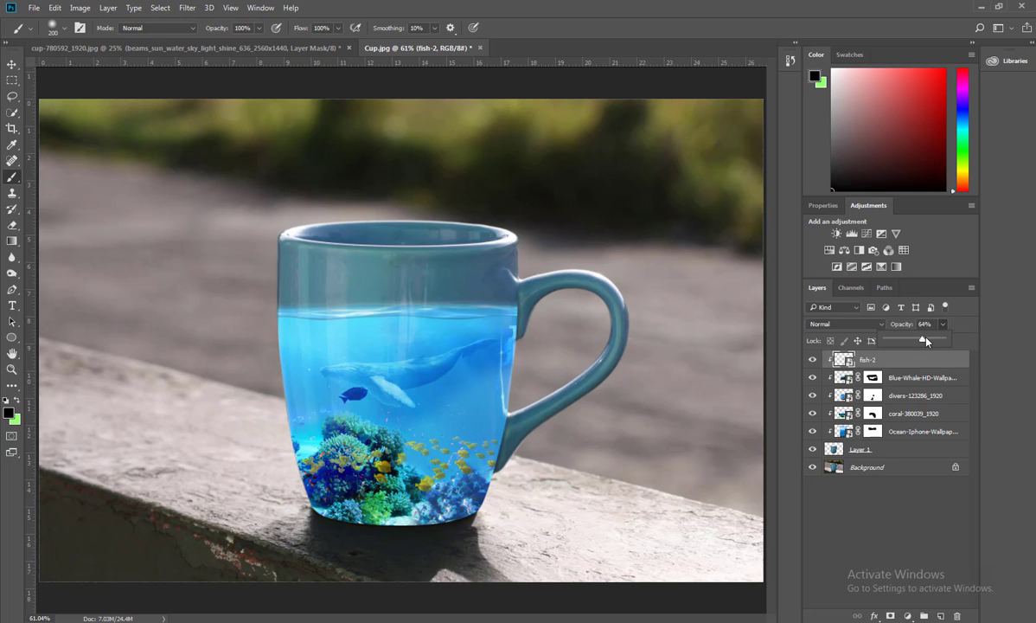
{"action": "left_click", "coordinate": [925, 325]}
{"action": "type", "text": "80"}
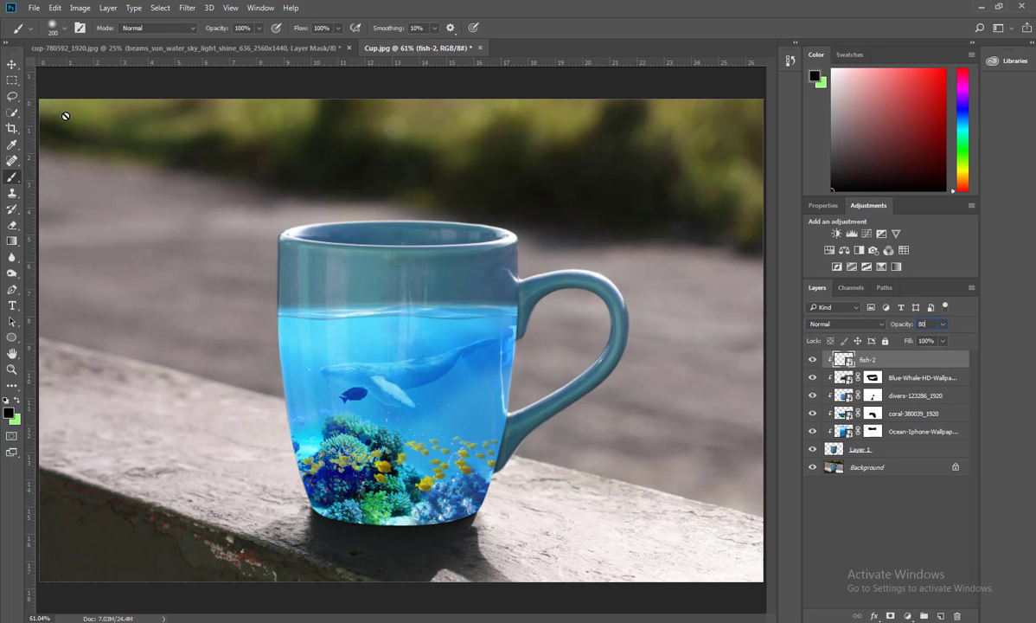
{"action": "left_click", "coordinate": [12, 64]}
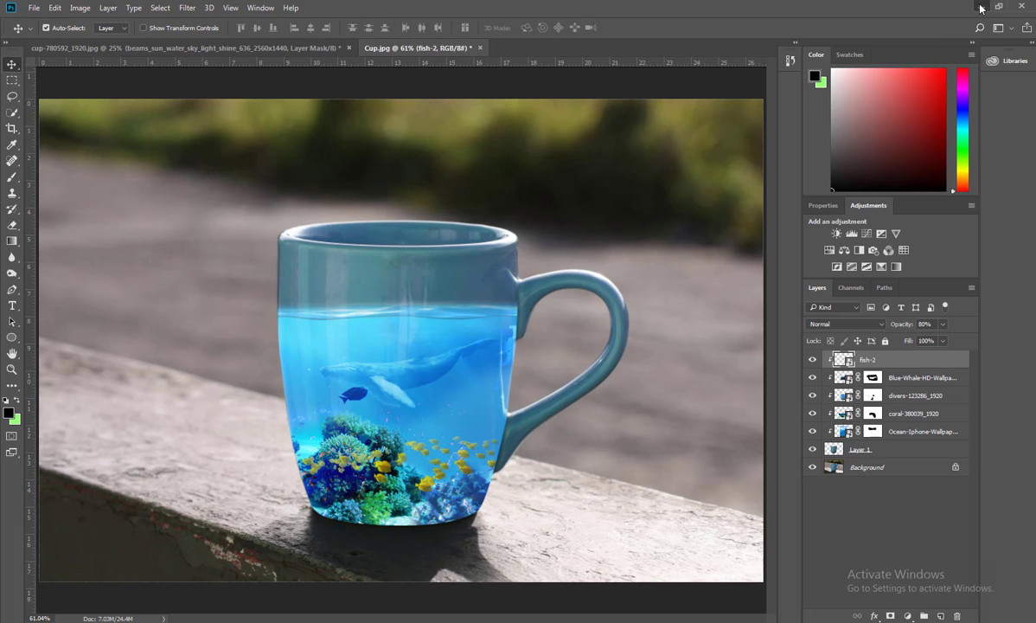
Drag the Goldfish_PNG image from the source folder onto the Cup canvas
{"action": "left_click", "coordinate": [980, 7]}
{"action": "left_click", "coordinate": [683, 150]}
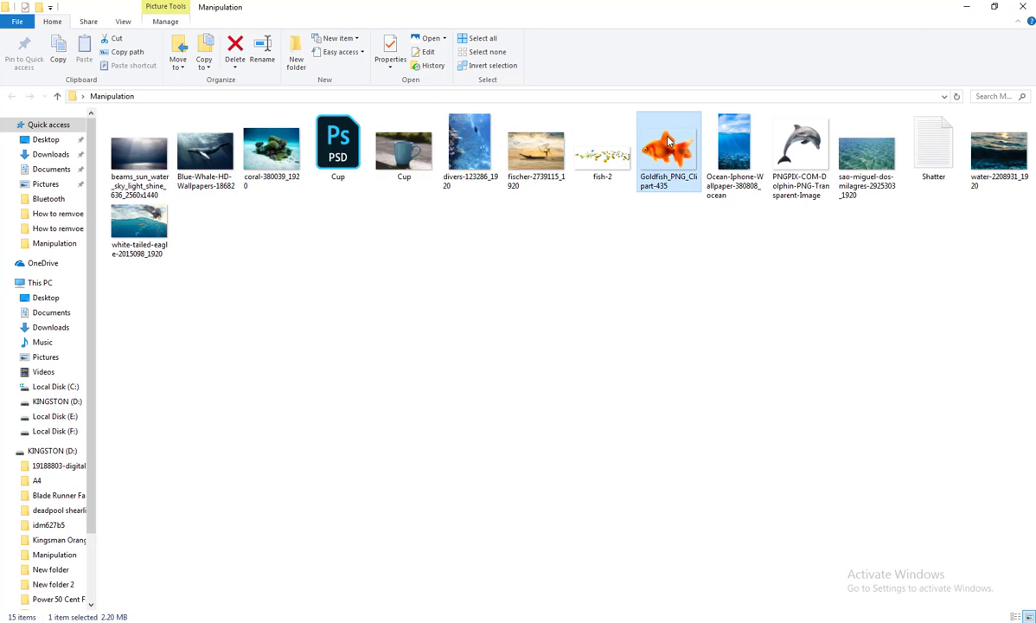
{"action": "left_click_drag", "start_coordinate": [669, 141], "coordinate": [485, 497]}
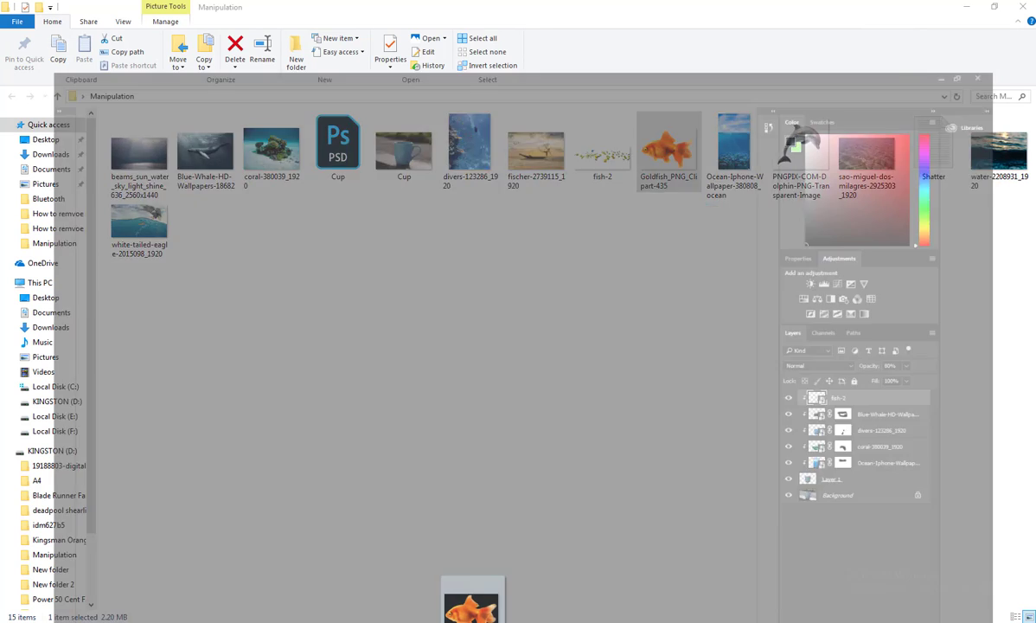
{"action": "left_click_drag", "start_coordinate": [485, 497], "coordinate": [489, 394]}
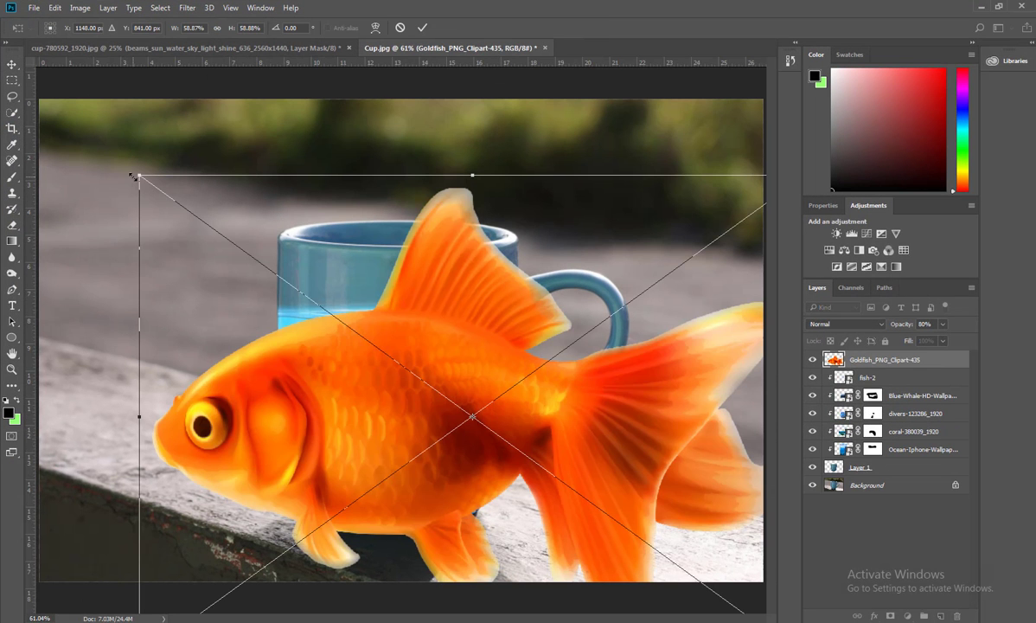
Shrink the goldfish to about 6% and Alt-drag a resized copy among the fish
{"action": "left_click_drag", "start_coordinate": [138, 174], "coordinate": [440, 393]}
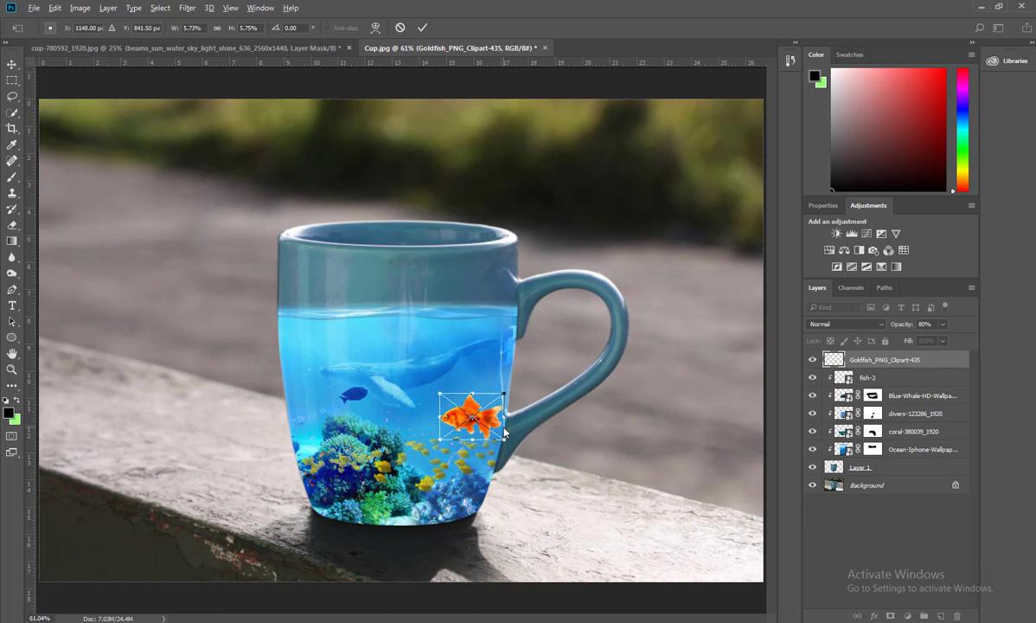
{"action": "left_click_drag", "start_coordinate": [440, 392], "coordinate": [453, 406]}
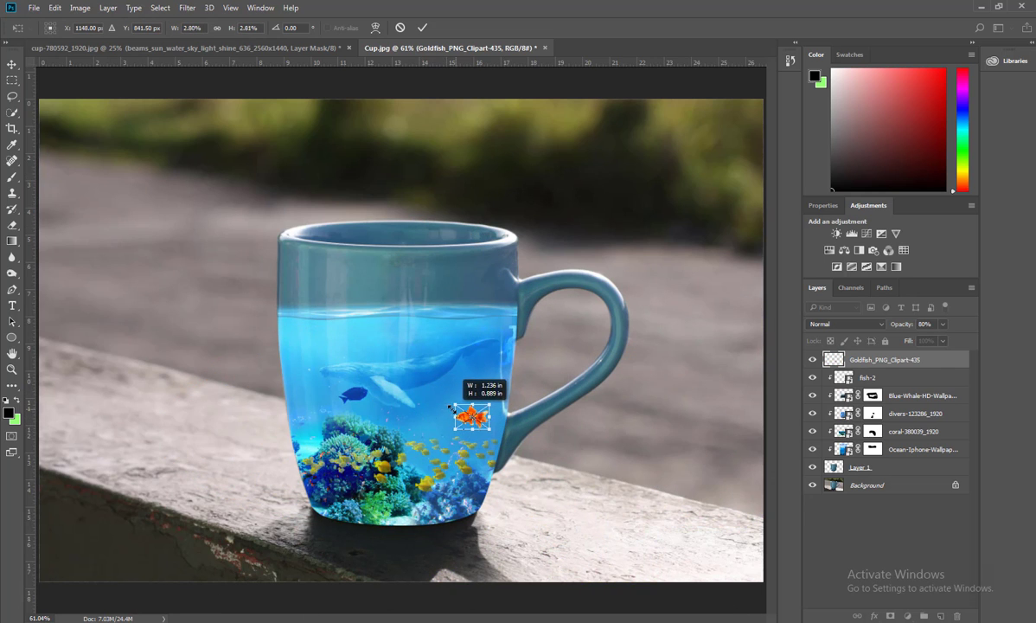
{"action": "key", "text": "Return"}
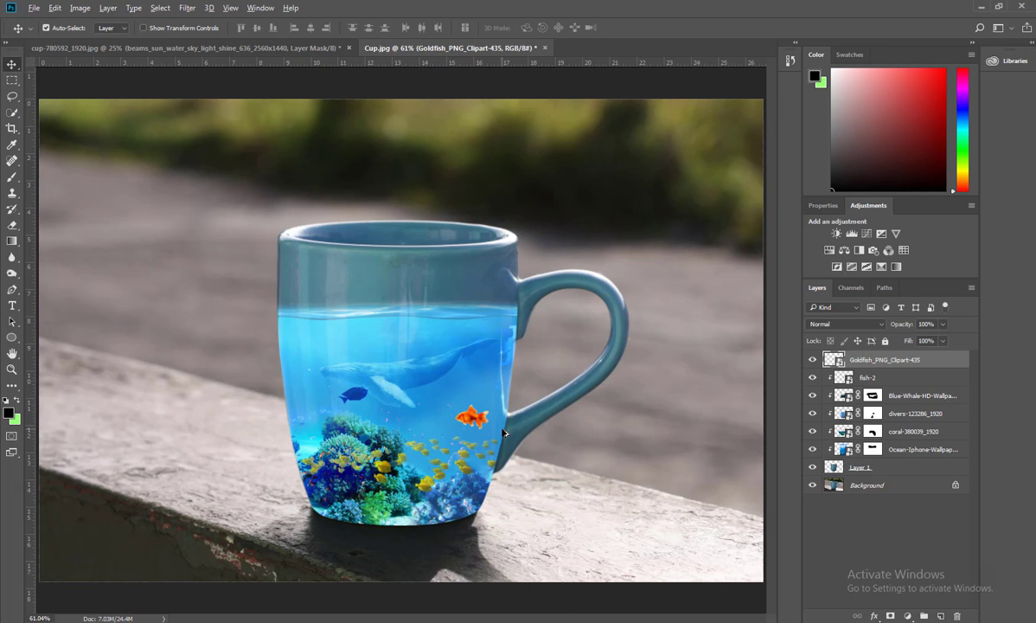
{"action": "scroll", "coordinate": [472, 417], "scroll_direction": "up", "scroll_amount": 3}
{"action": "scroll", "coordinate": [469, 417], "scroll_direction": "up", "scroll_amount": 2}
{"action": "mouse_move", "coordinate": [467, 415]}
{"action": "left_mouse_down"}
{"action": "mouse_move", "coordinate": [413, 391]}
{"action": "mouse_move", "coordinate": [458, 428]}
{"action": "mouse_move", "coordinate": [490, 410]}
{"action": "mouse_move", "coordinate": [490, 397]}
{"action": "left_mouse_up"}
{"action": "key", "text": "ctrl+t"}
{"action": "key", "text": "Return"}
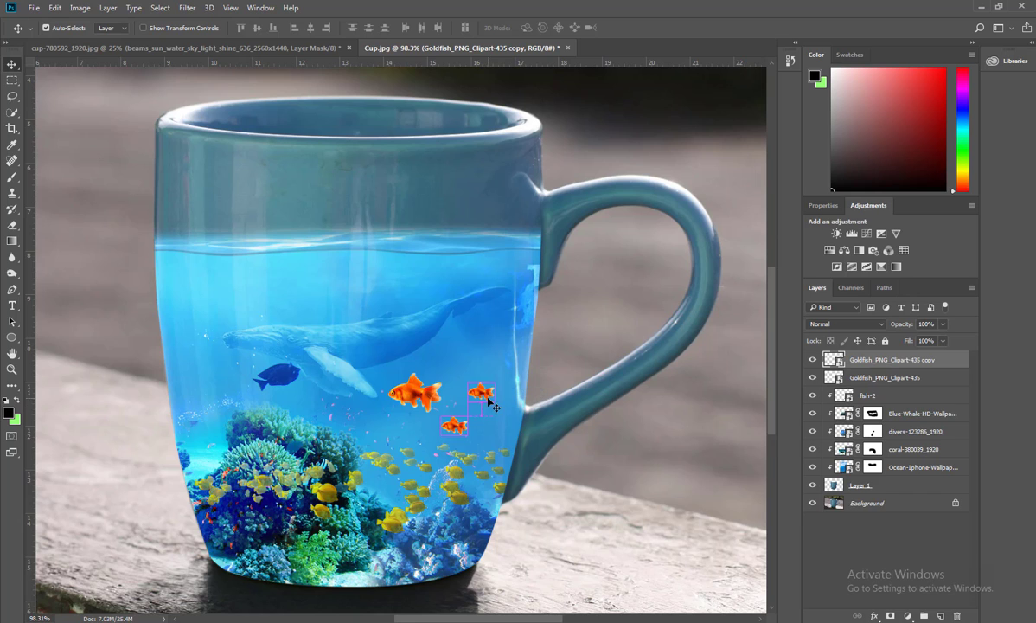
Fade the three goldfish layers to about 17–27% opacity
{"action": "key", "text": "5"}
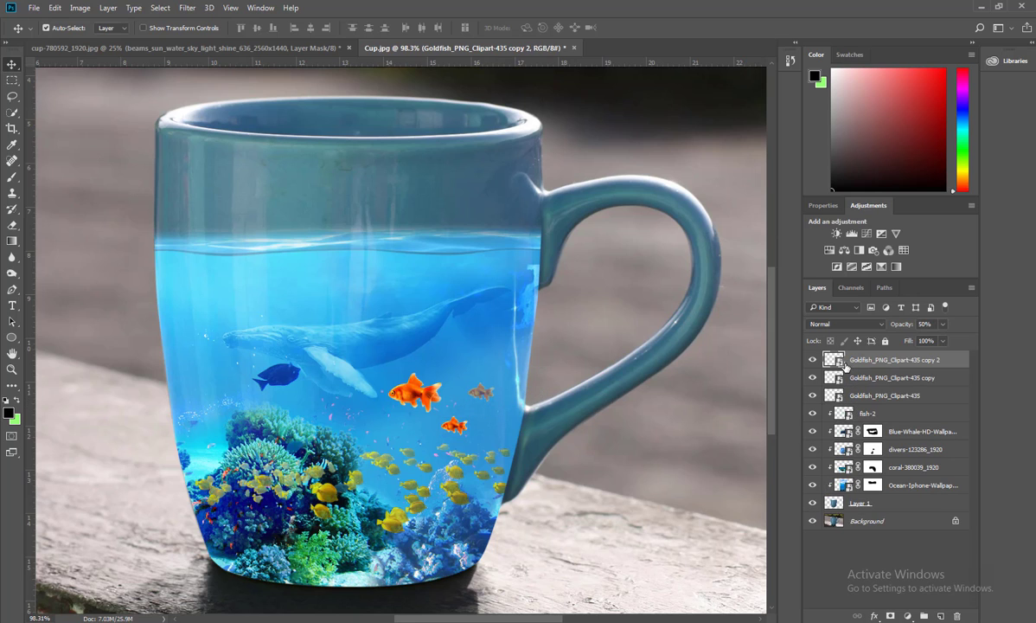
{"action": "left_click", "coordinate": [415, 392]}
{"action": "key", "text": "5"}
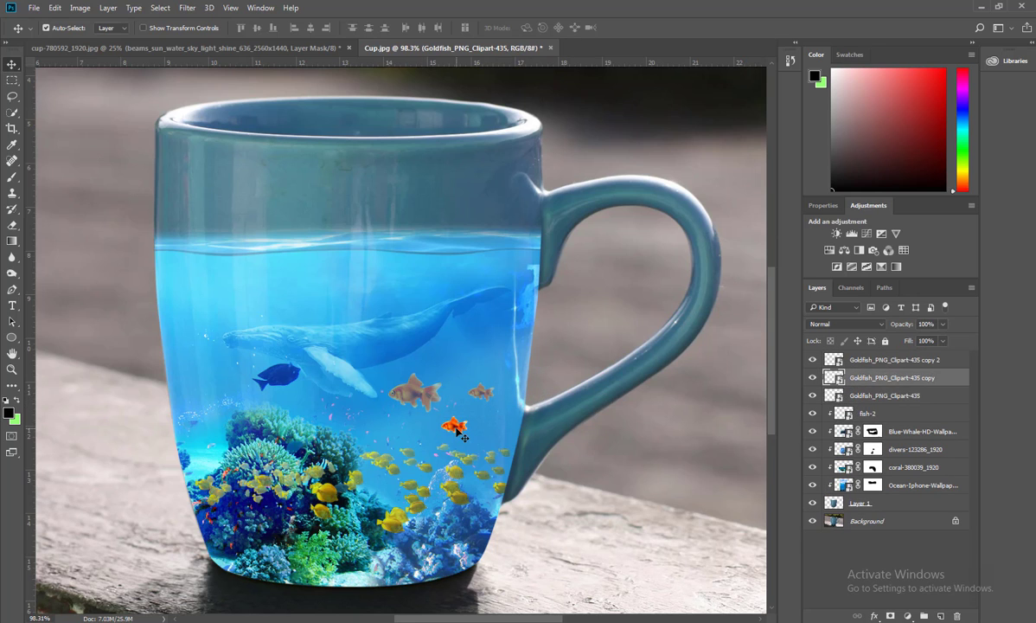
{"action": "left_click", "coordinate": [457, 427]}
{"action": "key", "text": "5"}
{"action": "key", "text": "5"}
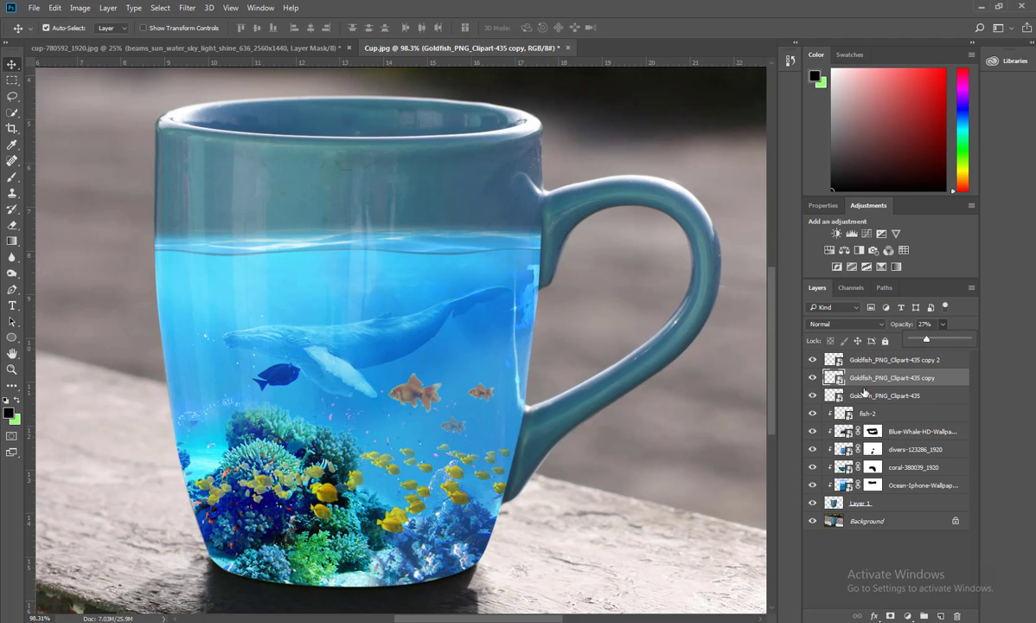
{"action": "left_click", "coordinate": [864, 394]}
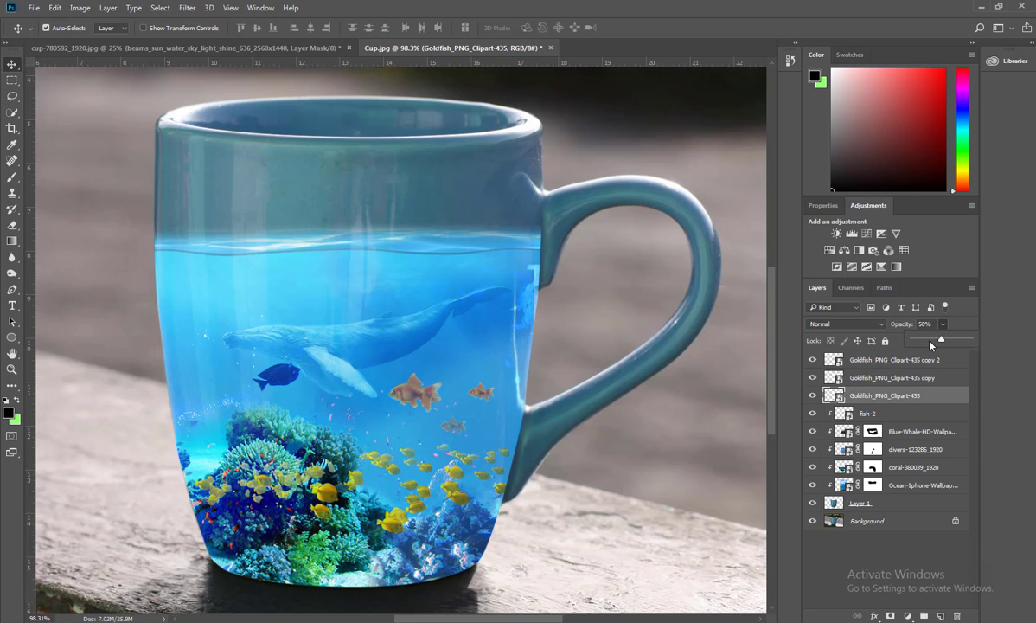
{"action": "left_click_drag", "start_coordinate": [931, 345], "coordinate": [924, 346]}
{"action": "left_click", "coordinate": [873, 359]}
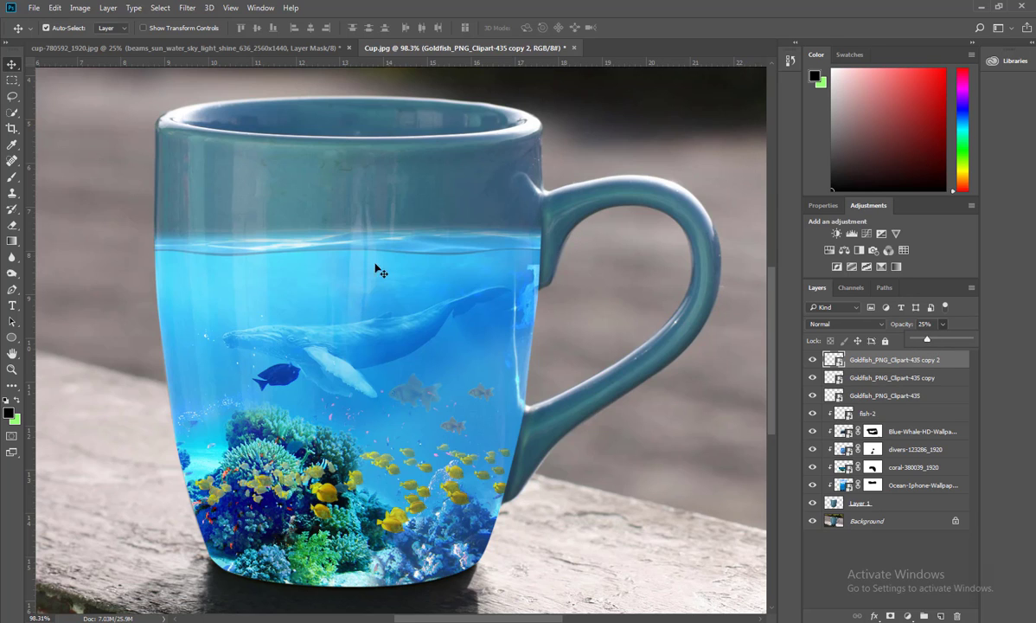
Place beams_sun_water in the Cup document above fish-2 and clip it to the mug
{"action": "left_click", "coordinate": [978, 8]}
{"action": "left_click", "coordinate": [469, 143]}
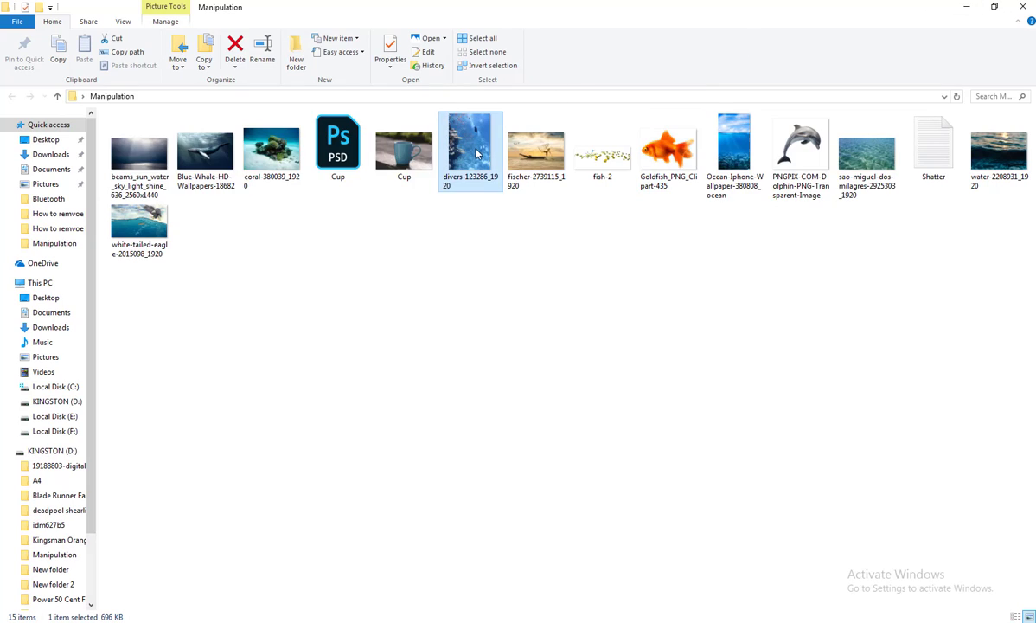
{"action": "left_click", "coordinate": [131, 159]}
{"action": "mouse_move", "coordinate": [132, 159]}
{"action": "left_mouse_down"}
{"action": "mouse_move", "coordinate": [476, 614]}
{"action": "mouse_move", "coordinate": [436, 388]}
{"action": "left_mouse_up"}
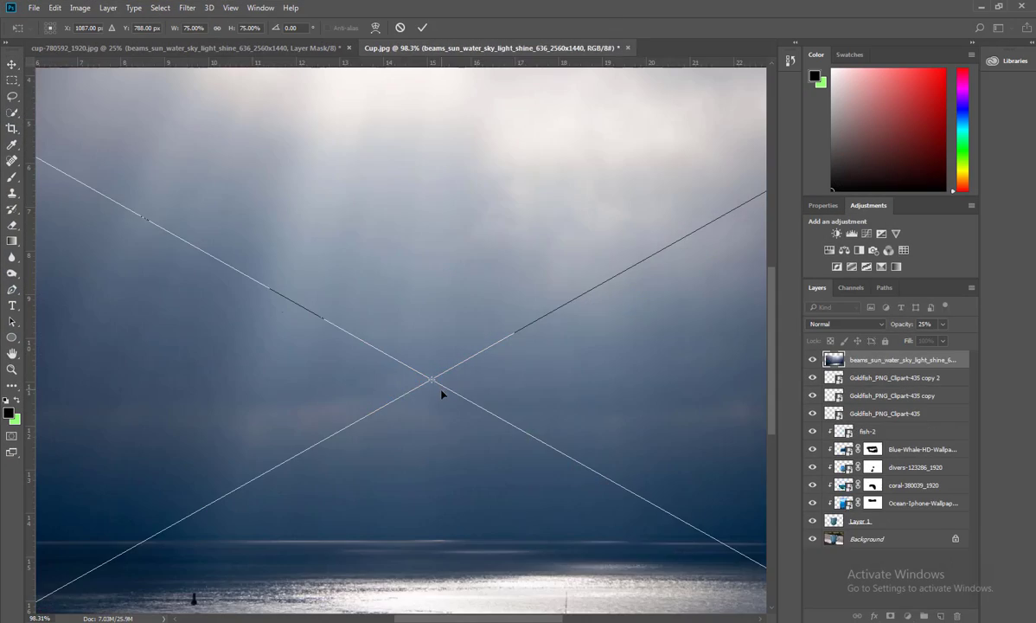
{"action": "key", "text": "ctrl+minus"}
{"action": "key", "text": "ctrl+minus"}
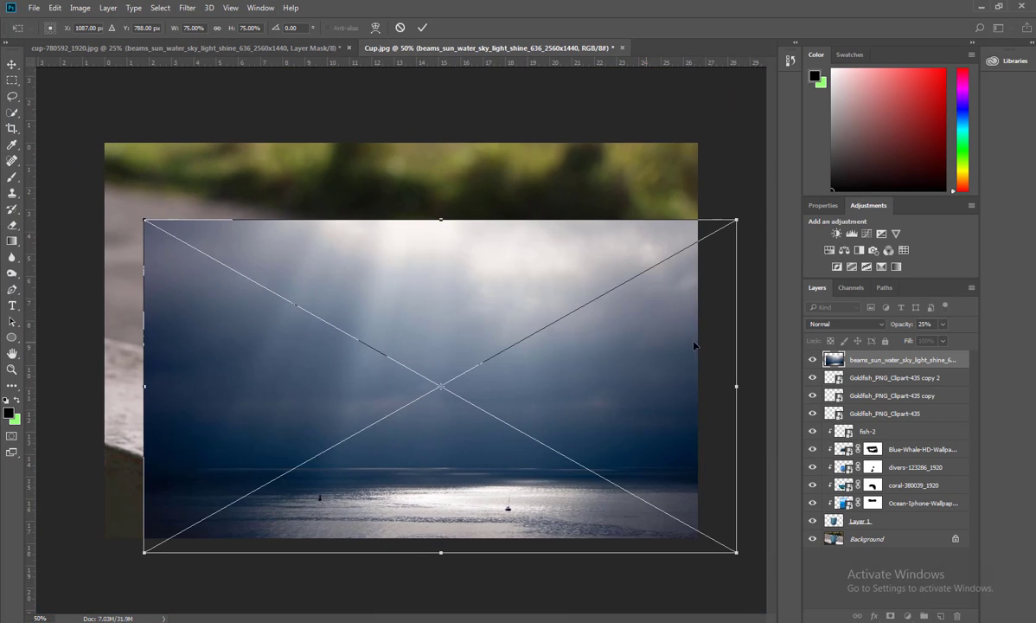
{"action": "key", "text": "Return"}
{"action": "mouse_move", "coordinate": [882, 360]}
{"action": "left_mouse_down"}
{"action": "mouse_move", "coordinate": [886, 421]}
{"action": "mouse_move", "coordinate": [873, 430]}
{"action": "left_mouse_up"}
{"action": "left_click", "coordinate": [859, 424], "text": "alt"}
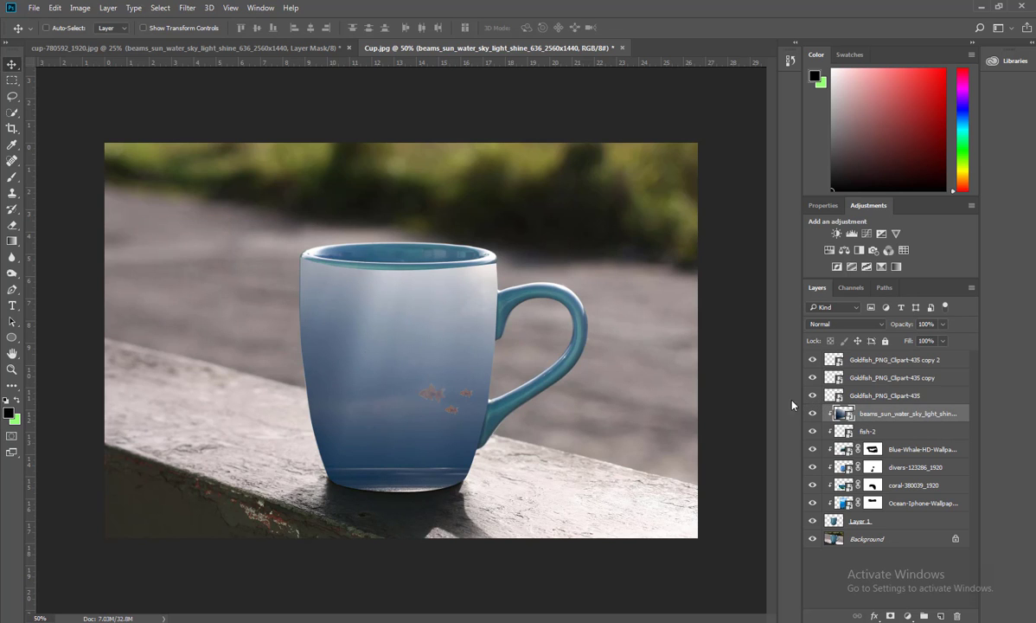
Scale the sunbeam sky layer down to fit over the mug's water
{"action": "key", "text": "ctrl+t"}
{"action": "left_click_drag", "start_coordinate": [736, 222], "coordinate": [567, 297]}
{"action": "left_click_drag", "start_coordinate": [558, 339], "coordinate": [526, 320]}
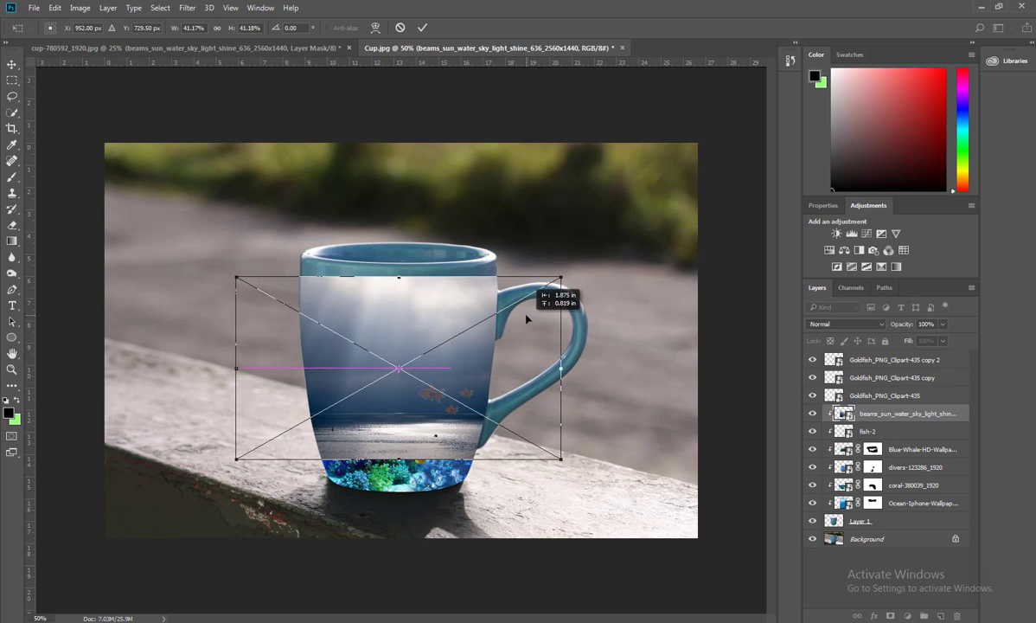
{"action": "key", "text": "Return"}
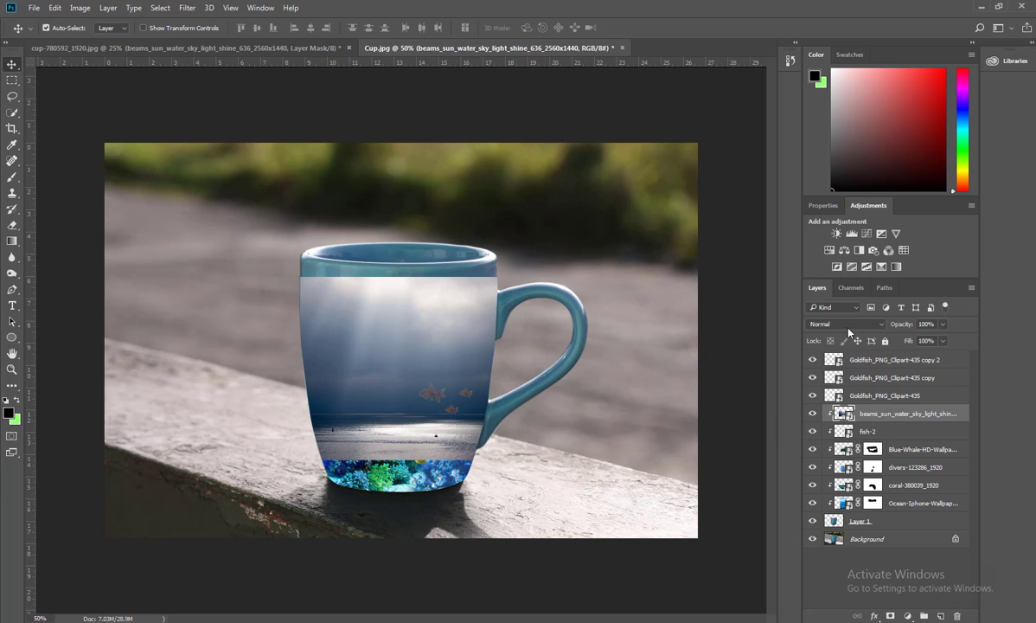
Try blend modes on the sky layer, nudge it lower, and settle on Overlay
{"action": "left_click", "coordinate": [845, 325]}
{"action": "key", "text": "Down"}
{"action": "key", "text": "Down"}
{"action": "key", "text": "Down"}
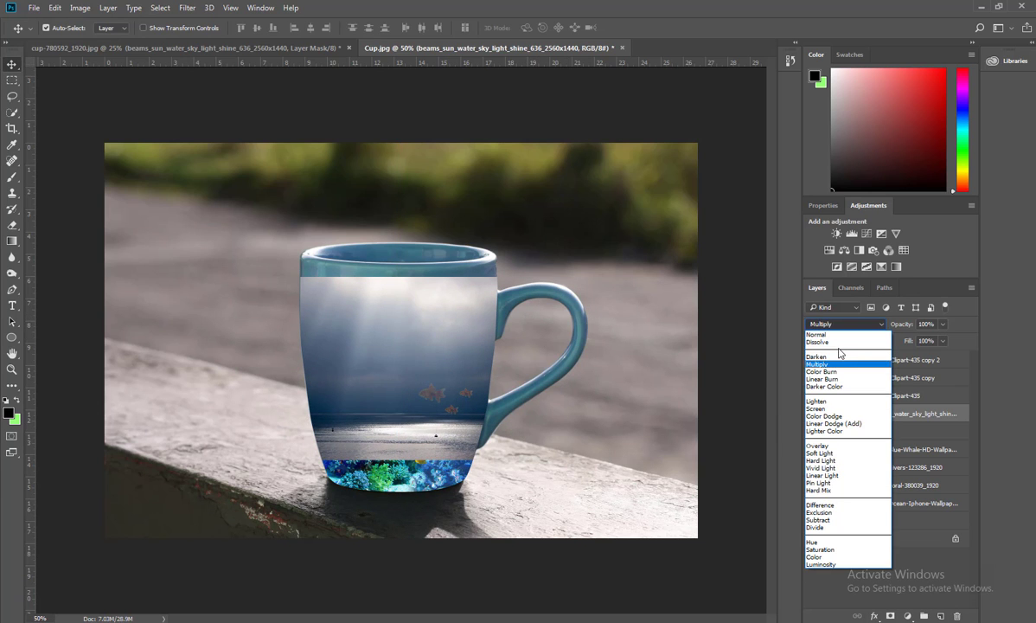
{"action": "key", "text": "Return"}
{"action": "key", "text": "Down"}
{"action": "key", "text": "Down"}
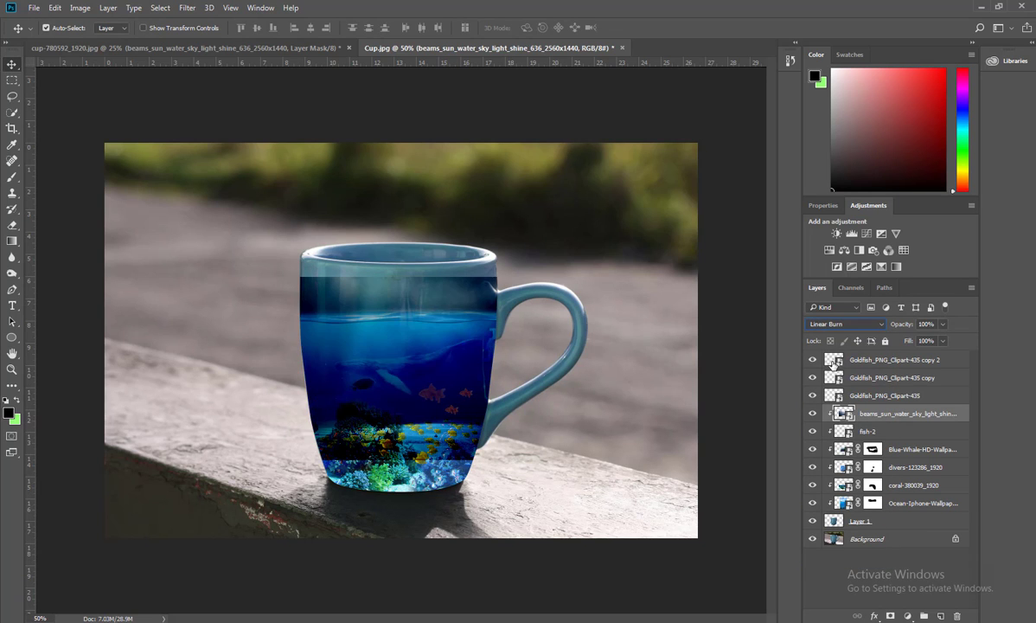
{"action": "key", "text": "Down"}
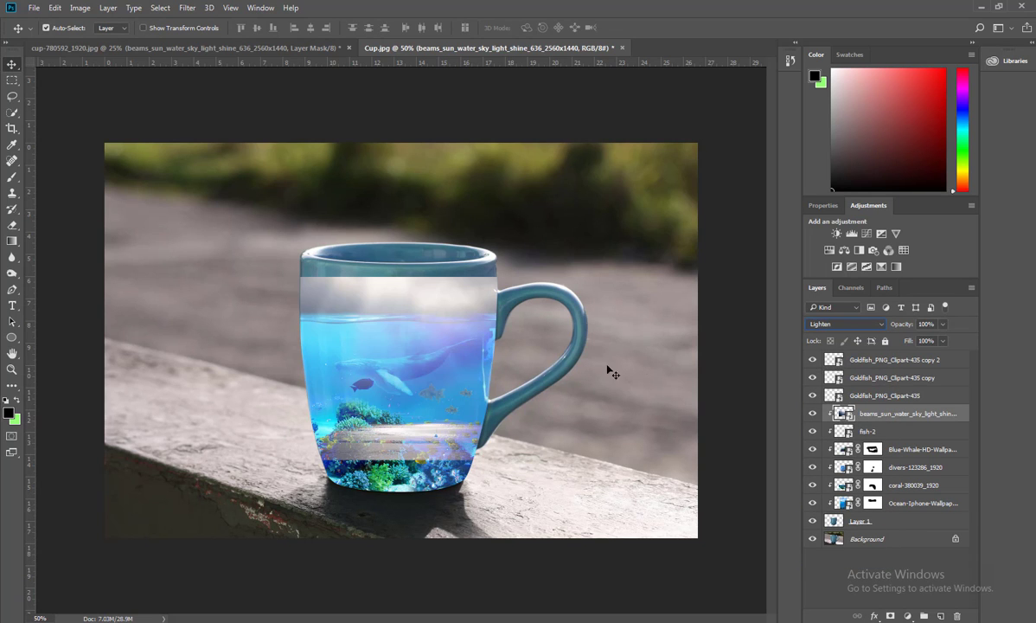
{"action": "left_click_drag", "start_coordinate": [433, 310], "coordinate": [406, 351]}
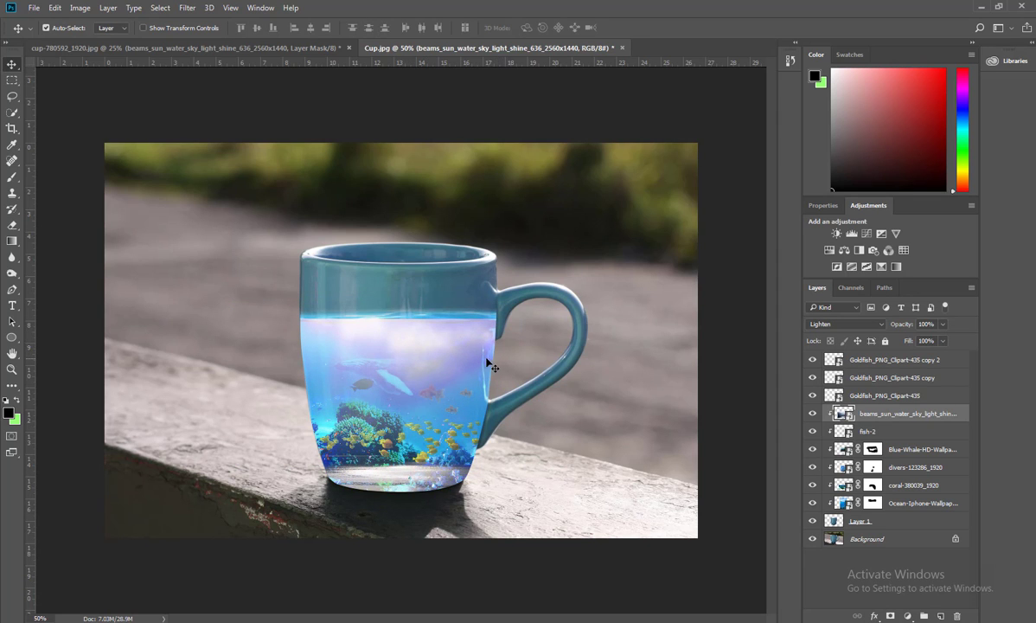
{"action": "left_click", "coordinate": [846, 323]}
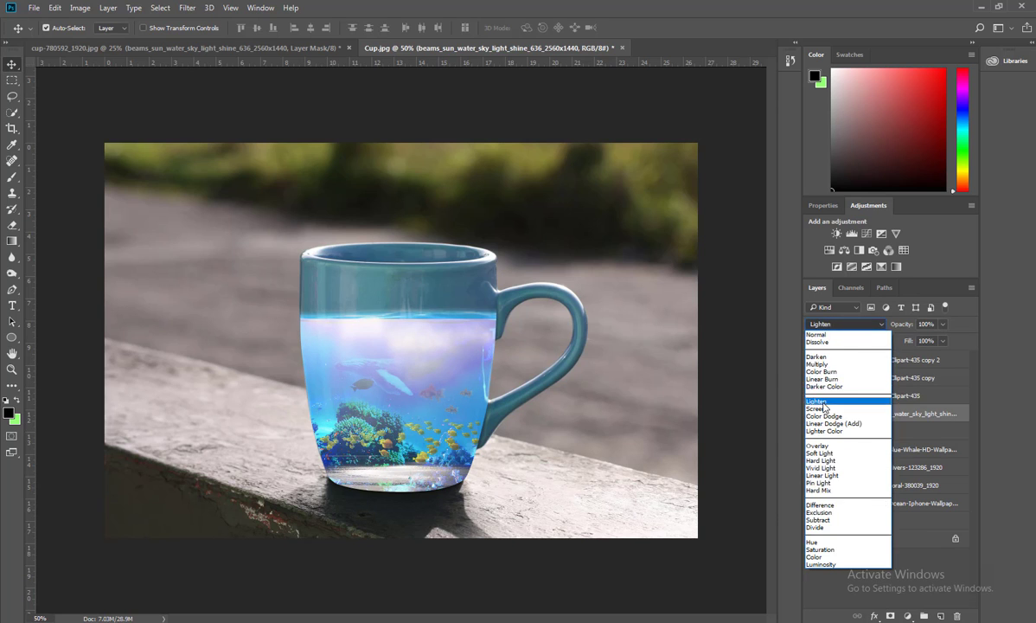
{"action": "left_click", "coordinate": [823, 405]}
{"action": "key", "text": "Down"}
{"action": "key", "text": "Down"}
{"action": "key", "text": "Down"}
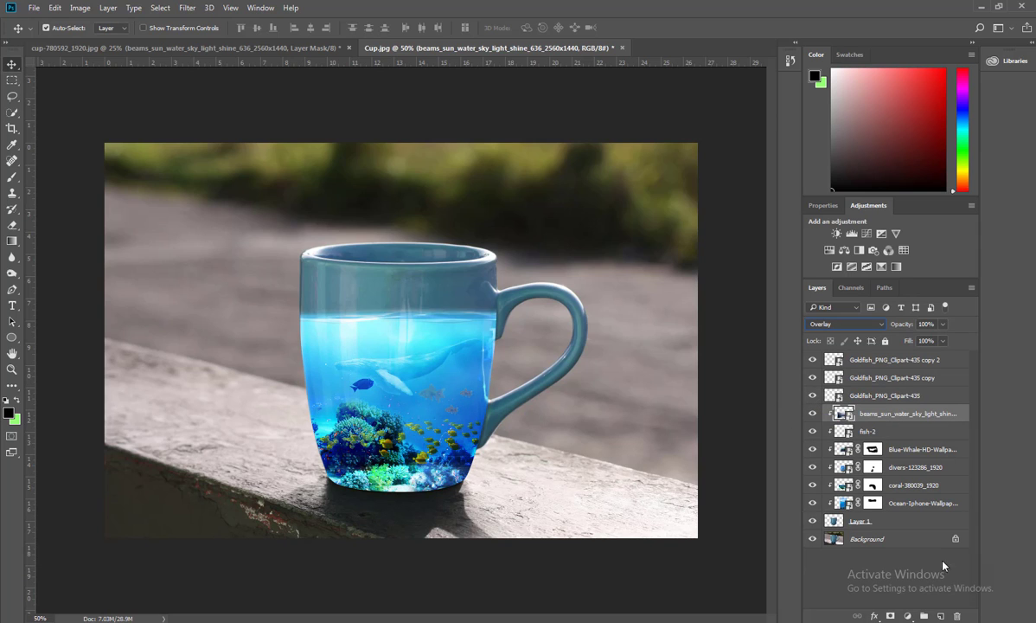
Add a mask to the sunbeam sky layer and paint black over the coral at the mug's bottom
{"action": "left_click", "coordinate": [889, 615]}
{"action": "key", "text": "e"}
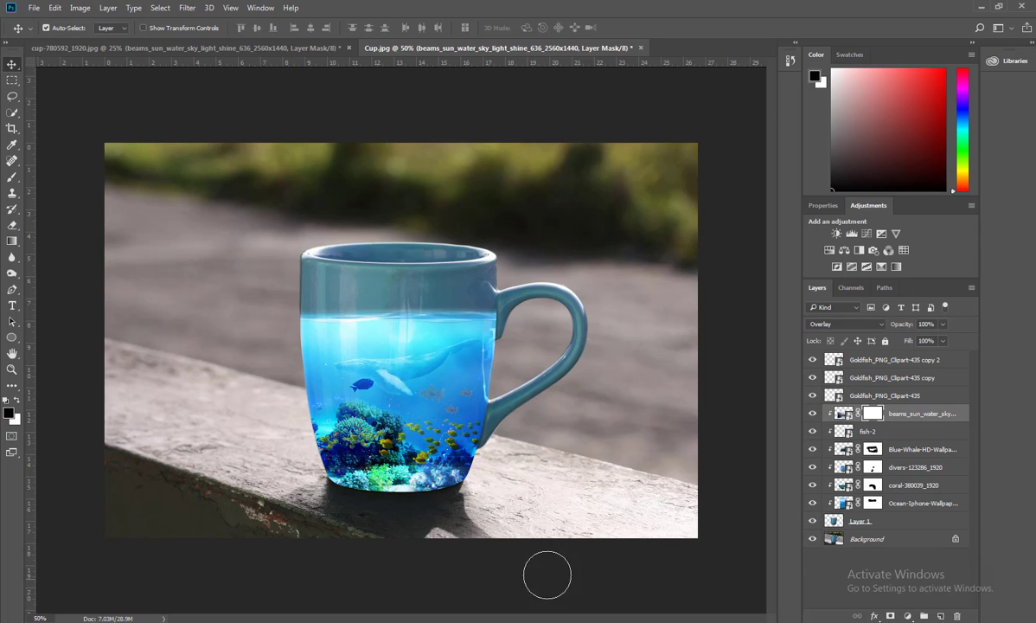
{"action": "key", "text": "bracketright"}
{"action": "key", "text": "bracketright"}
{"action": "key", "text": "bracketright"}
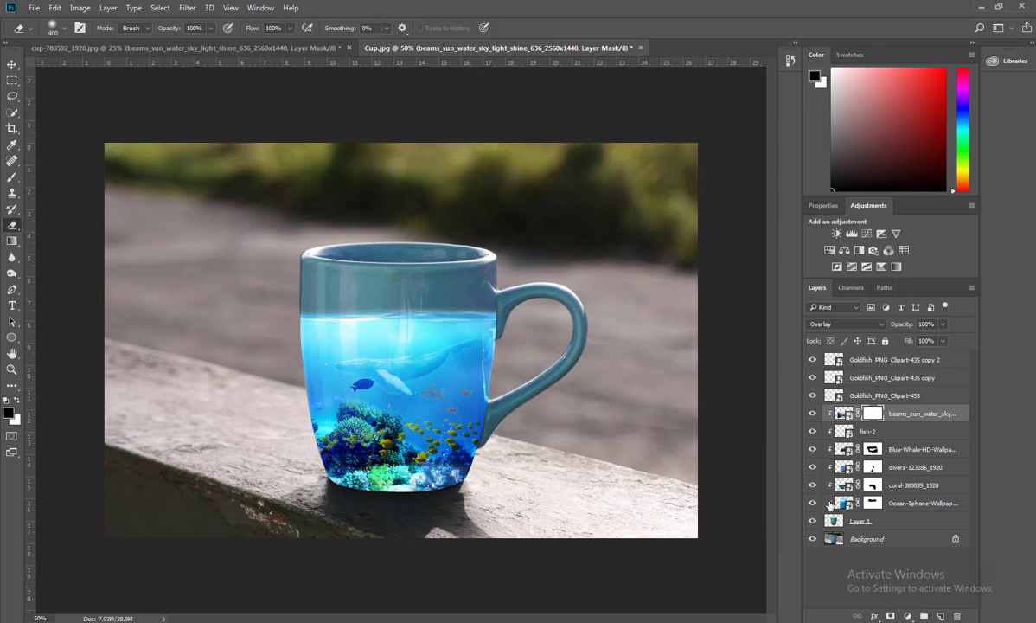
{"action": "key", "text": "b"}
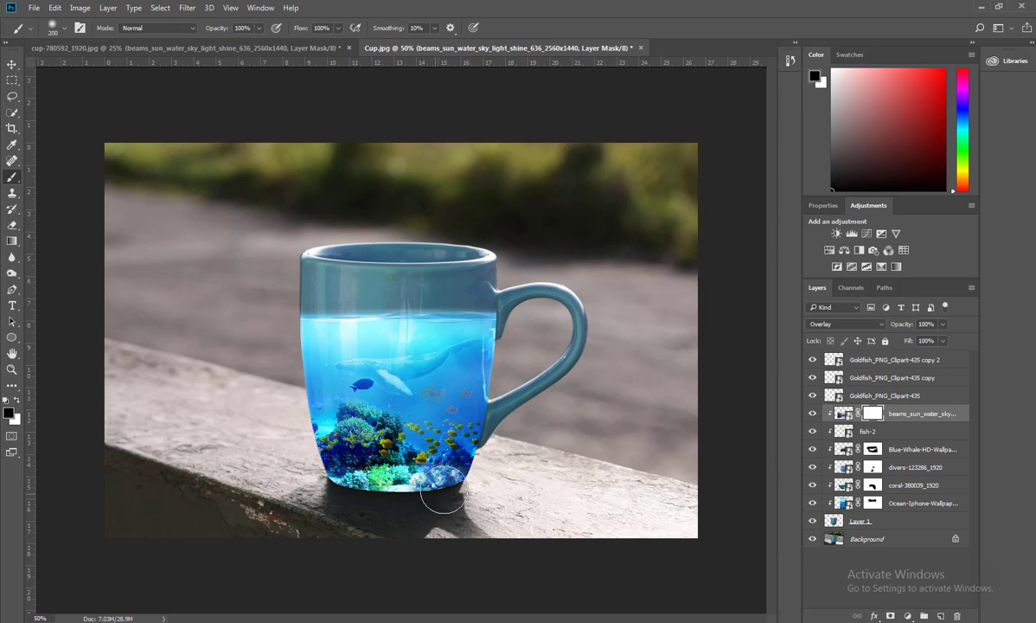
{"action": "left_click_drag", "start_coordinate": [427, 489], "coordinate": [396, 486]}
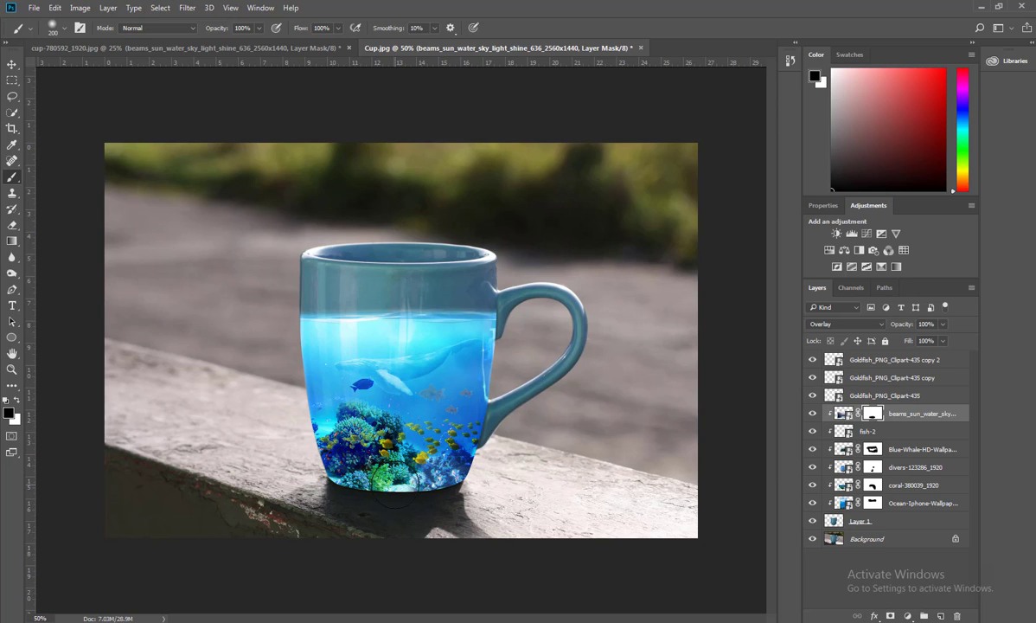
{"action": "key", "text": "bracketright"}
{"action": "key", "text": "bracketright"}
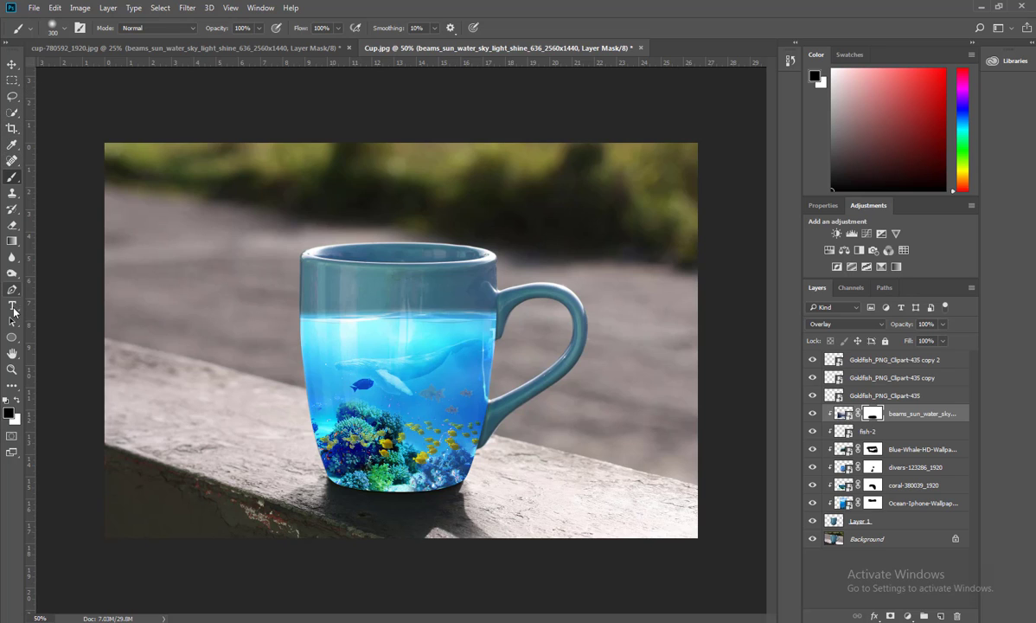
Draw a black ellipse across the cup rim and move it down onto the water line
{"action": "left_click_drag", "start_coordinate": [10, 339], "coordinate": [52, 342]}
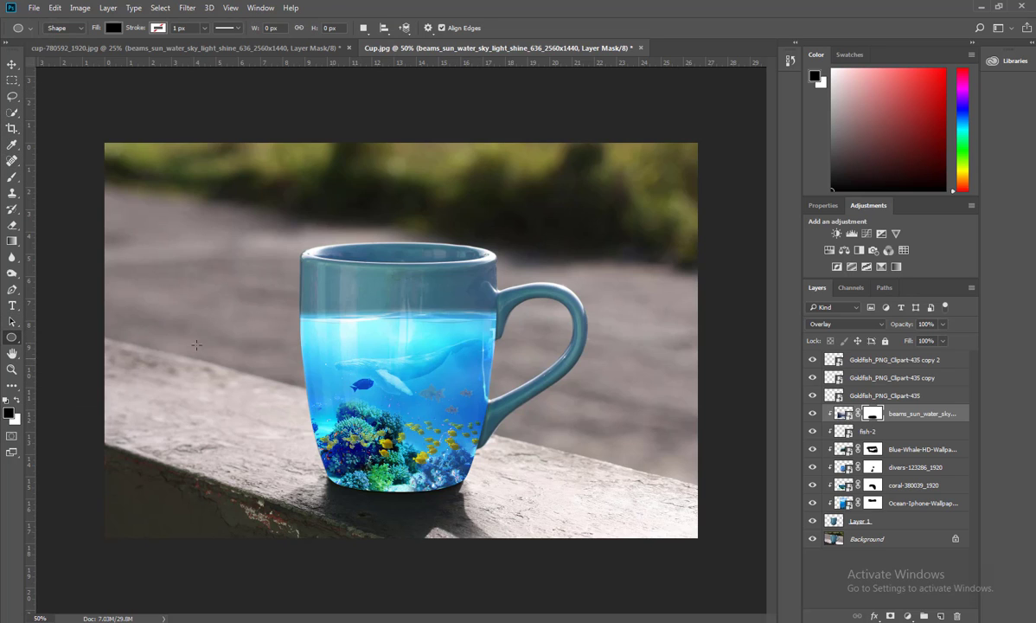
{"action": "left_click_drag", "start_coordinate": [302, 249], "coordinate": [495, 271]}
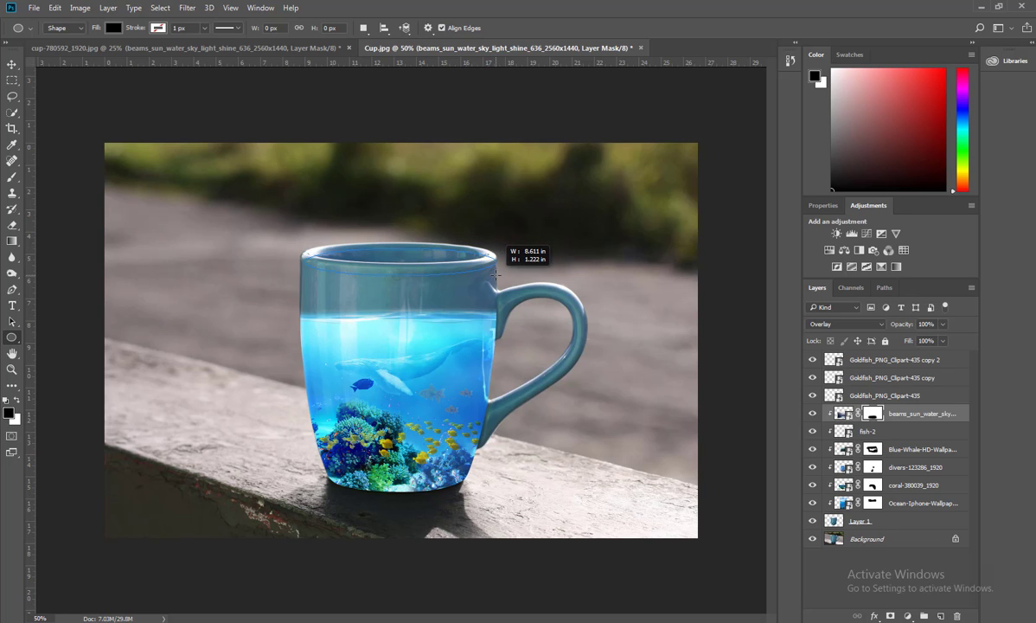
{"action": "left_click_drag", "start_coordinate": [495, 271], "coordinate": [501, 283]}
{"action": "left_click", "coordinate": [12, 64]}
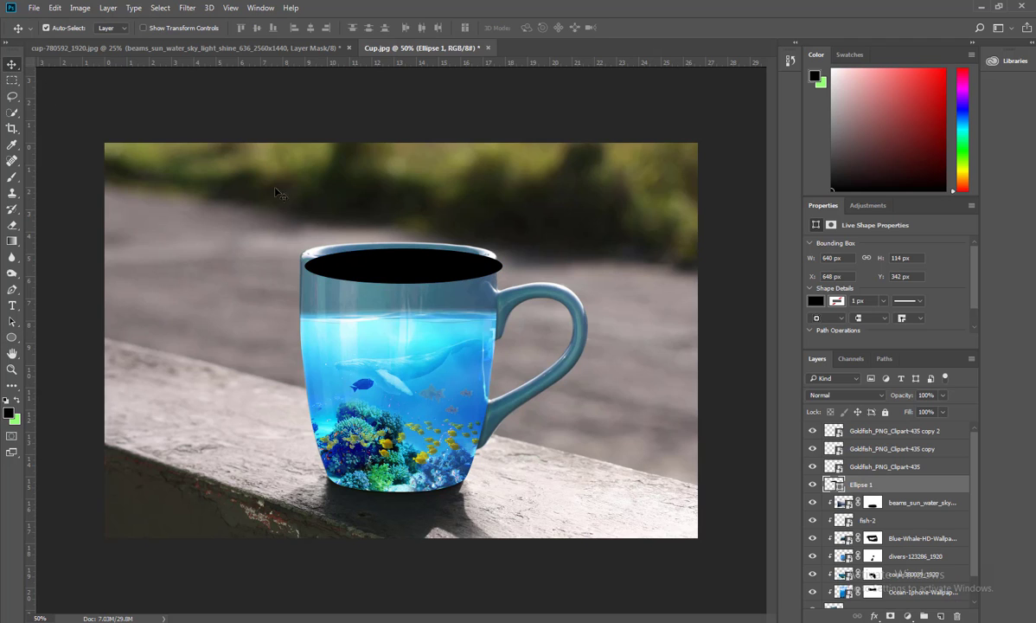
{"action": "mouse_move", "coordinate": [373, 275]}
{"action": "left_mouse_down"}
{"action": "mouse_move", "coordinate": [364, 269]}
{"action": "mouse_move", "coordinate": [387, 322]}
{"action": "left_mouse_up"}
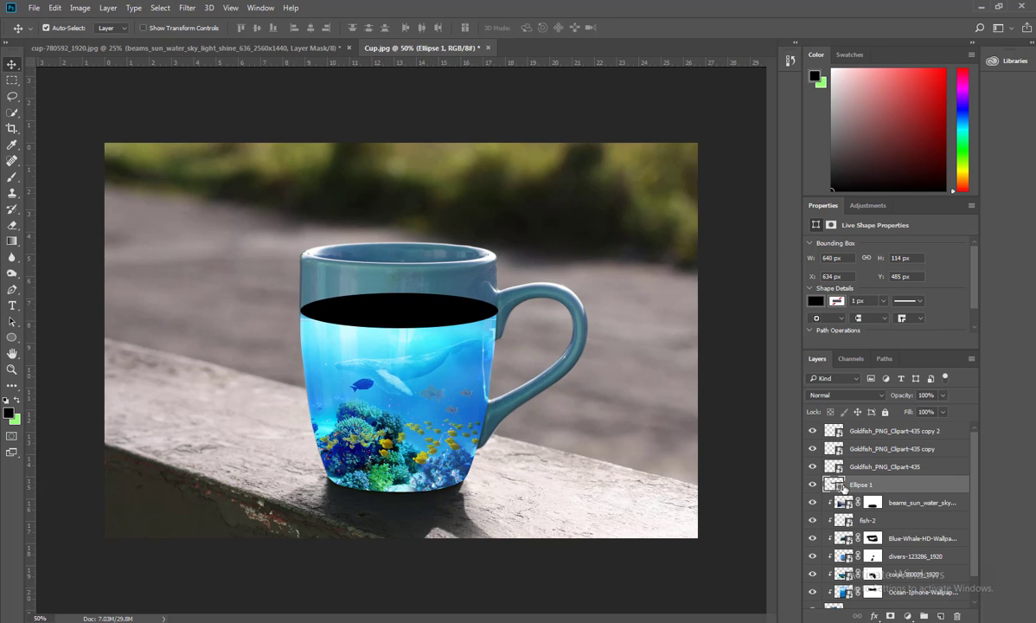
Fill Ellipse 1 with light teal #5cbdcb and raise it to the top of the stack
{"action": "double_click", "coordinate": [836, 486]}
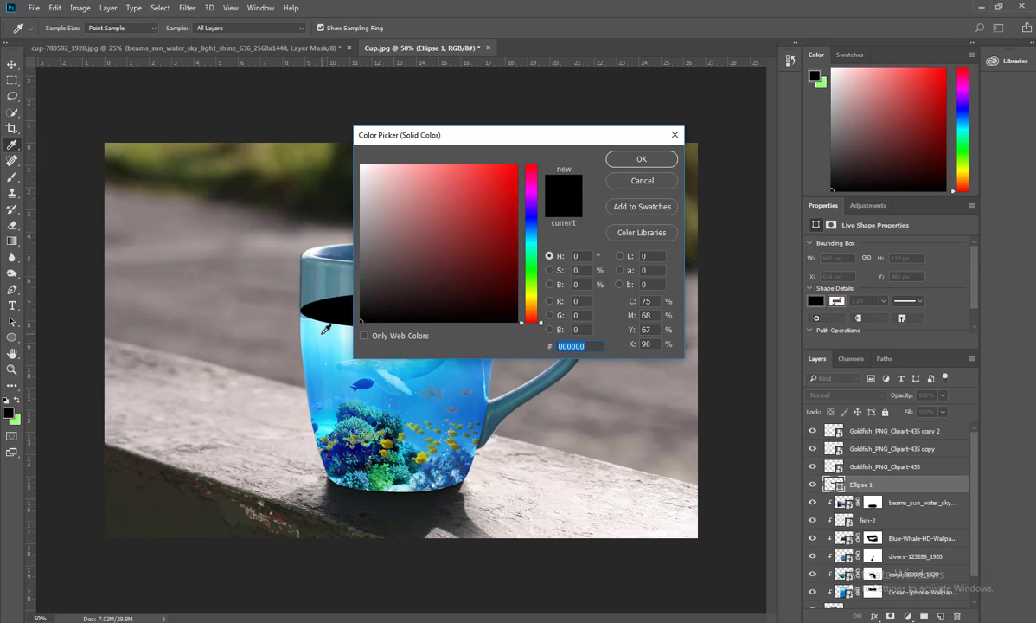
{"action": "left_click", "coordinate": [324, 331]}
{"action": "left_click_drag", "start_coordinate": [444, 179], "coordinate": [449, 199]}
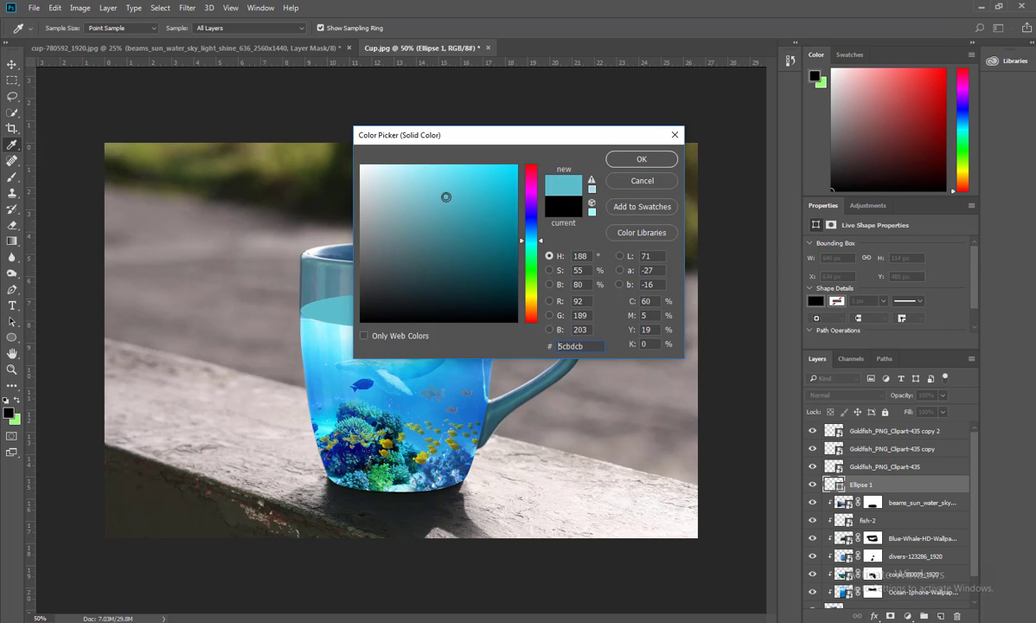
{"action": "left_click", "coordinate": [641, 160]}
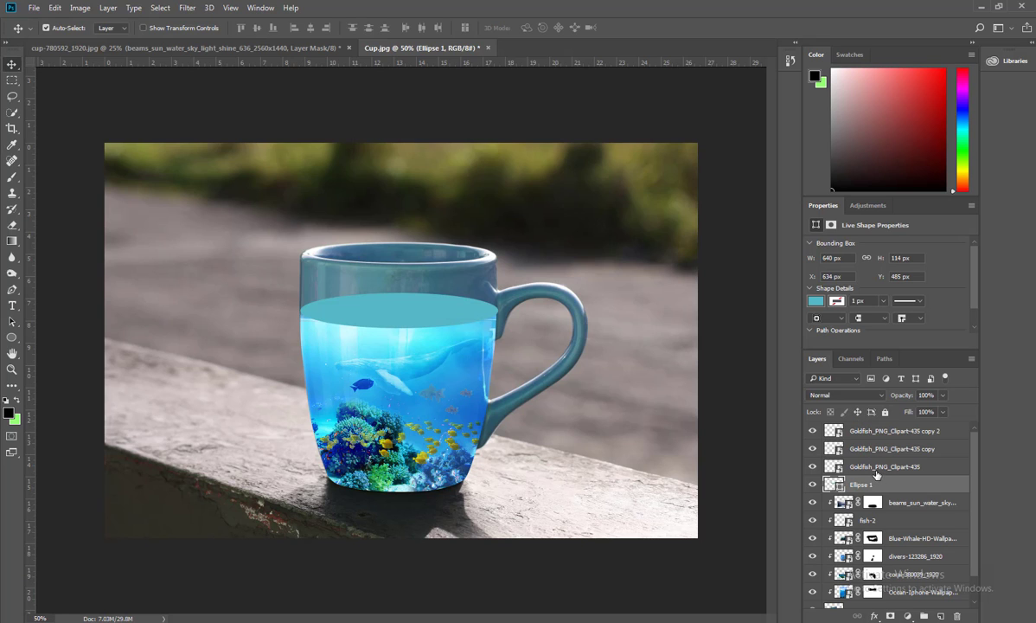
{"action": "left_click_drag", "start_coordinate": [872, 471], "coordinate": [869, 425]}
Try Color Burn and Darker Color on the ellipse, then return it to Normal blending
{"action": "left_click", "coordinate": [843, 396]}
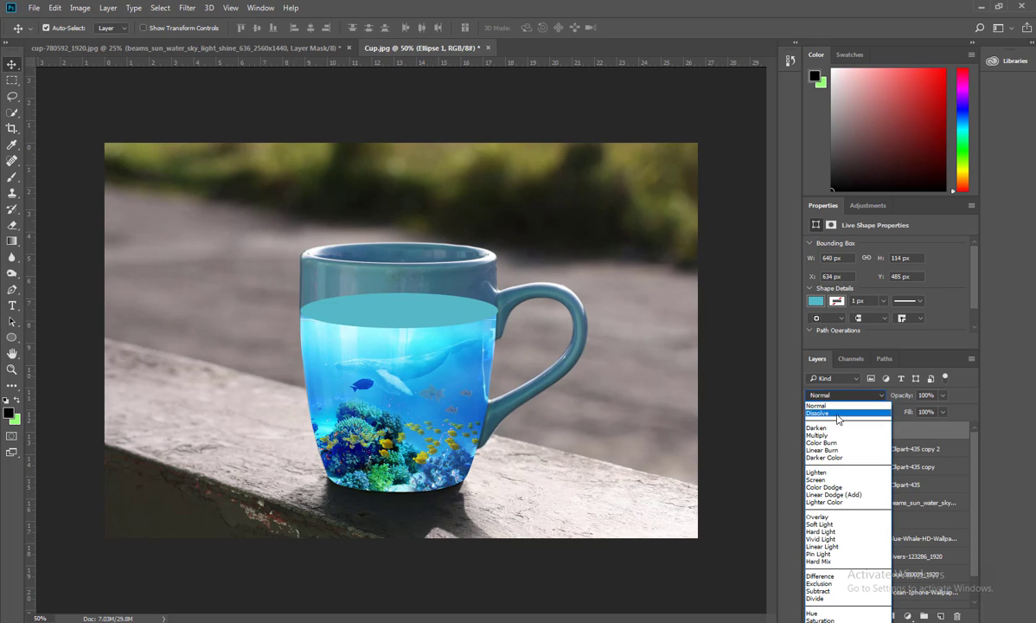
{"action": "left_click", "coordinate": [837, 418]}
{"action": "key", "text": "Down"}
{"action": "key", "text": "Down"}
{"action": "key", "text": "Down"}
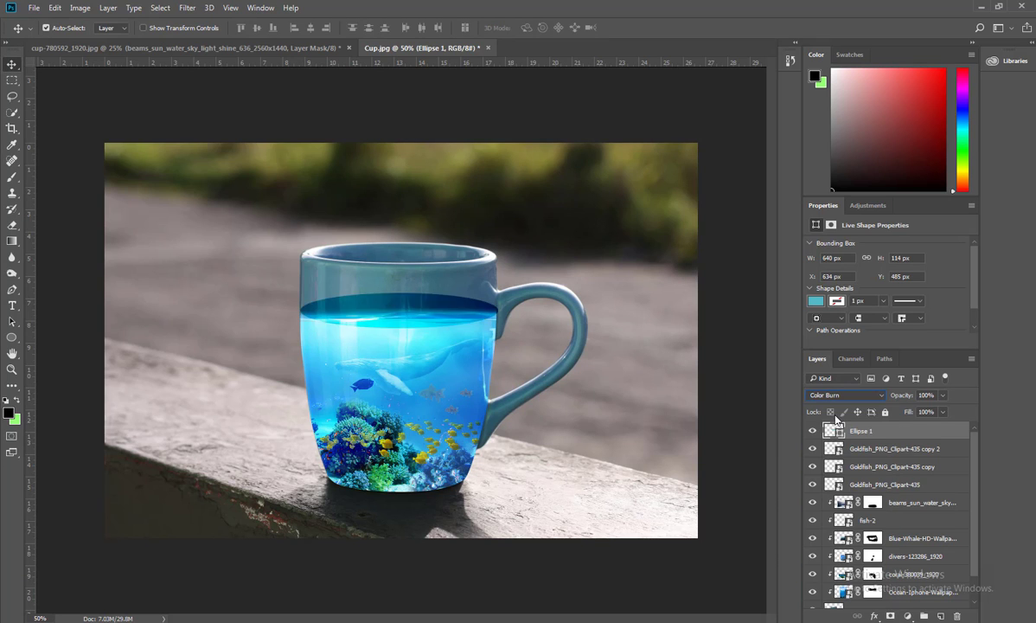
{"action": "key", "text": "Down"}
{"action": "key", "text": "Down"}
{"action": "key", "text": "Down"}
{"action": "key", "text": "Up"}
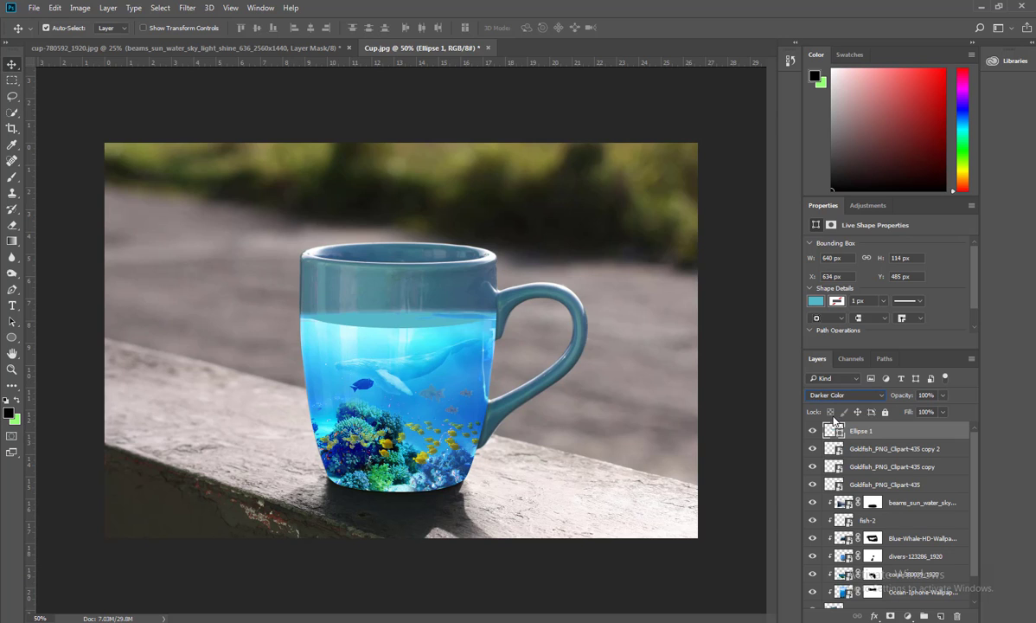
{"action": "left_click", "coordinate": [831, 395]}
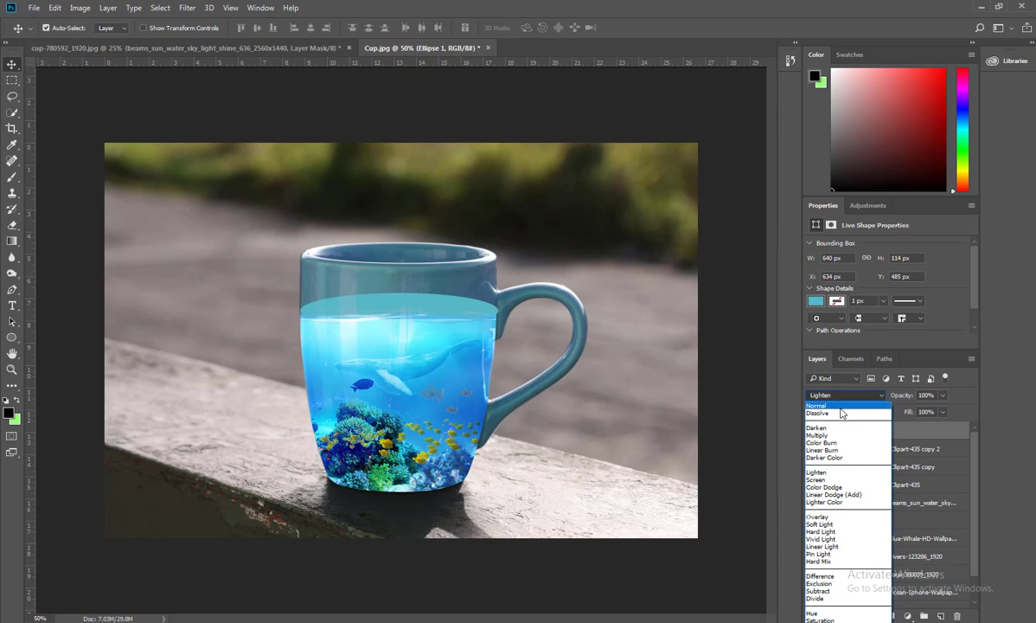
{"action": "left_click", "coordinate": [829, 408]}
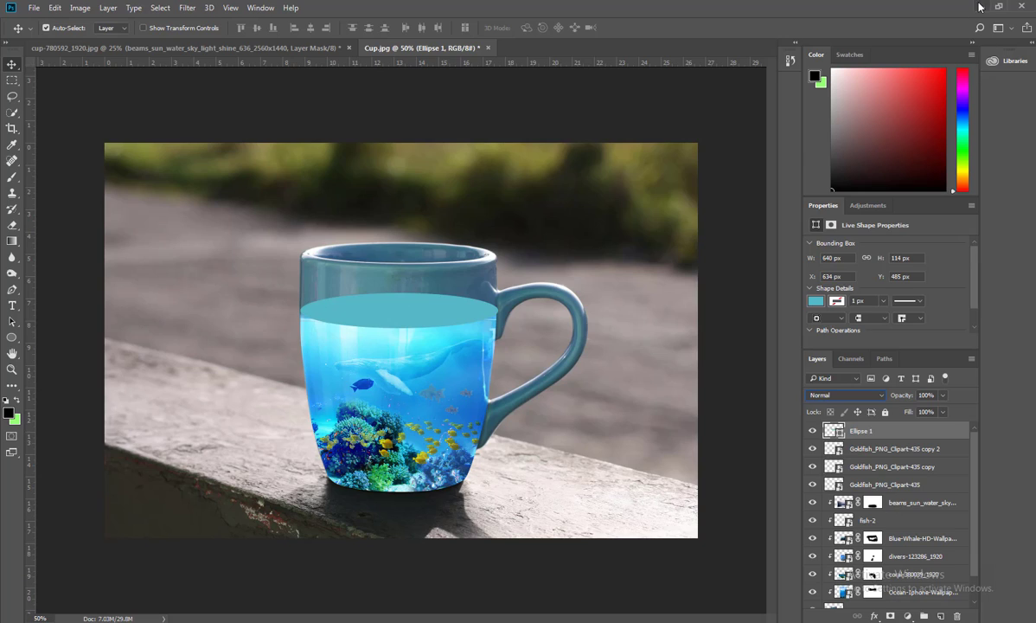
{"action": "key", "text": "alt+Tab"}
{"action": "left_click", "coordinate": [881, 195]}
Place the sao-miguel sea photo enlarged in the cup document and clip it into the ellipse
{"action": "mouse_move", "coordinate": [880, 196]}
{"action": "left_mouse_down"}
{"action": "mouse_move", "coordinate": [479, 619]}
{"action": "mouse_move", "coordinate": [443, 266]}
{"action": "mouse_move", "coordinate": [467, 317]}
{"action": "mouse_move", "coordinate": [566, 237]}
{"action": "mouse_move", "coordinate": [561, 246]}
{"action": "left_mouse_up"}
{"action": "key", "text": "Return"}
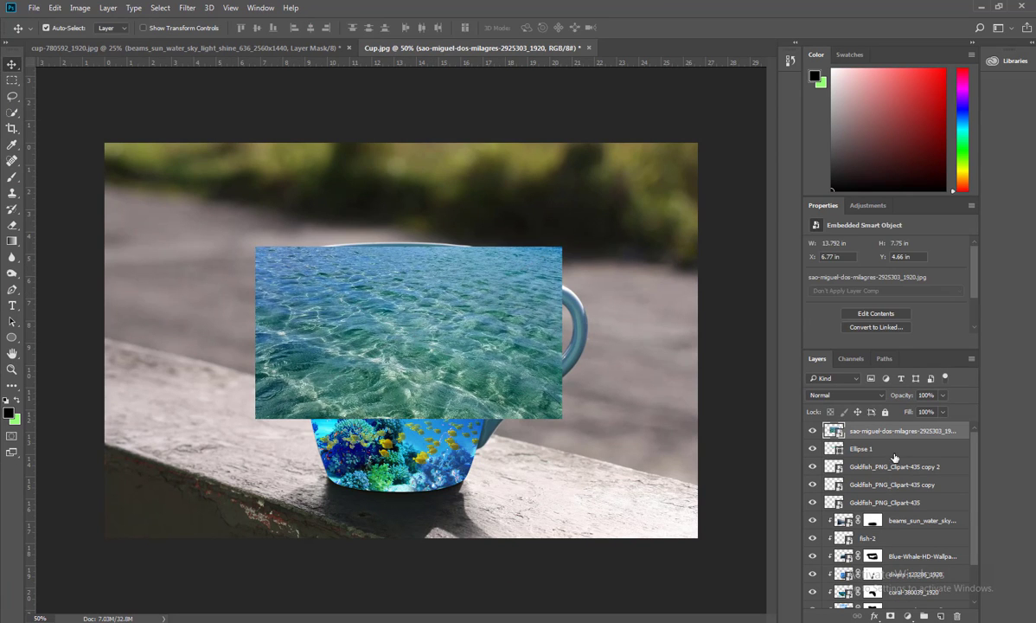
{"action": "left_click", "coordinate": [873, 438], "text": "alt"}
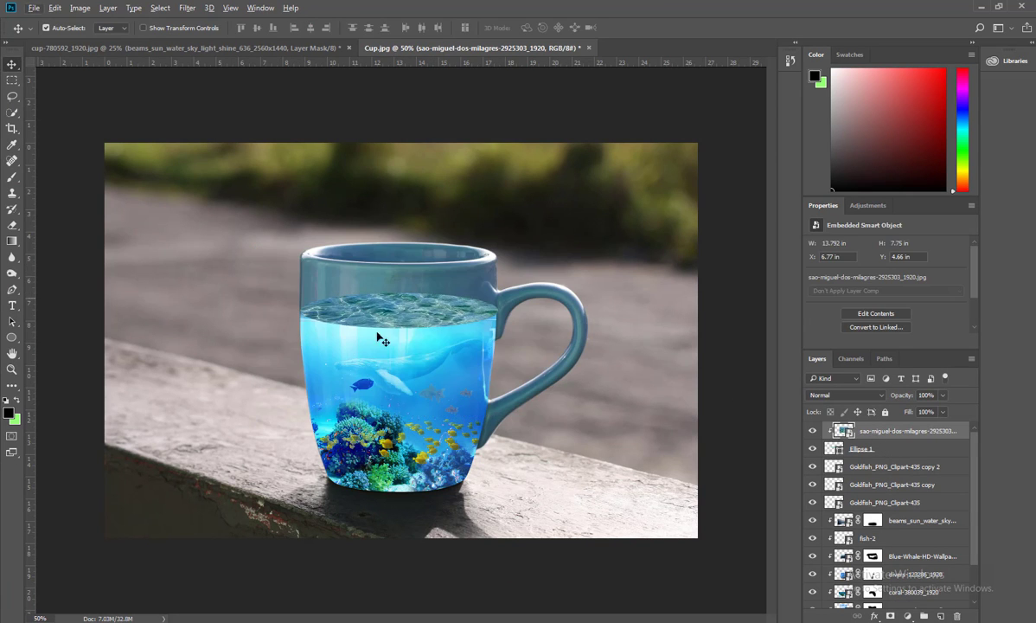
Cycle the sea photo through blend modes like Overlay and Vivid Light, settling on Hard Light
{"action": "left_click", "coordinate": [845, 399]}
{"action": "left_click", "coordinate": [844, 419]}
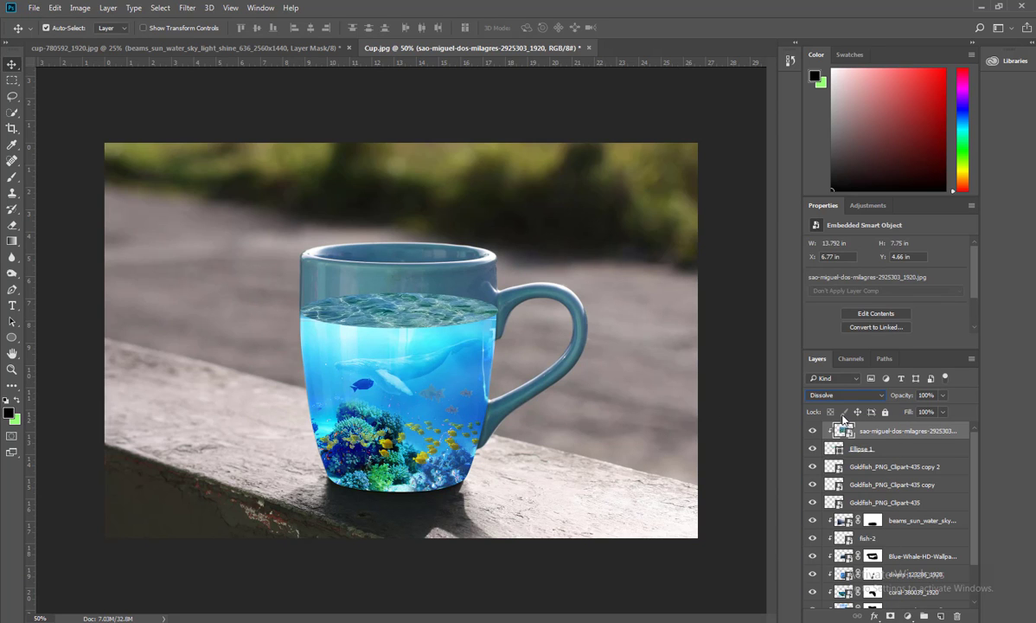
{"action": "key", "text": "Down"}
{"action": "key", "text": "Down"}
{"action": "key", "text": "Down"}
{"action": "key", "text": "Down"}
{"action": "key", "text": "Down"}
{"action": "key", "text": "Down"}
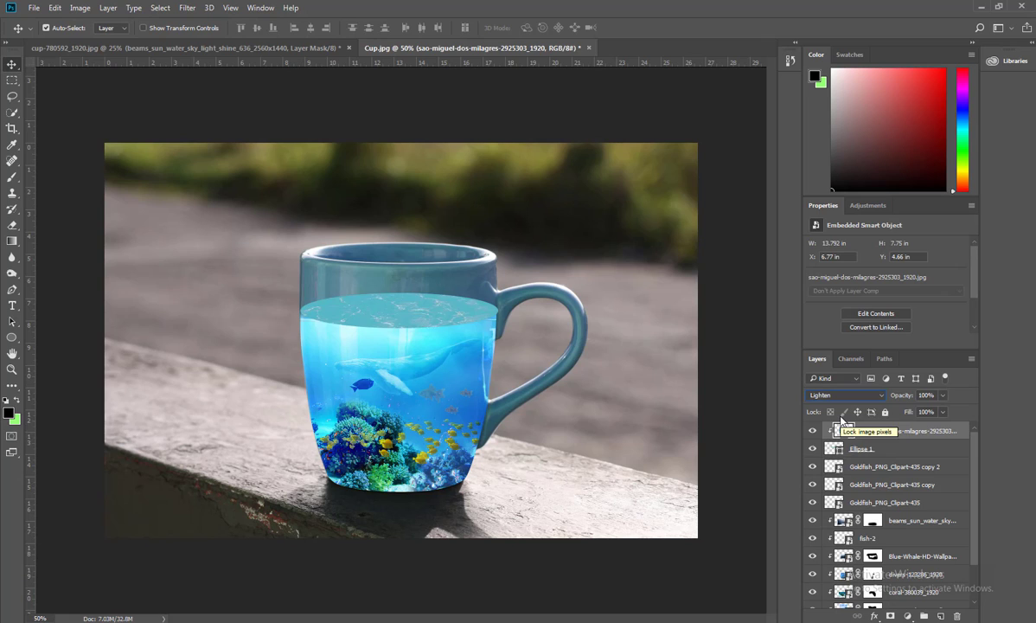
{"action": "key", "text": "Down"}
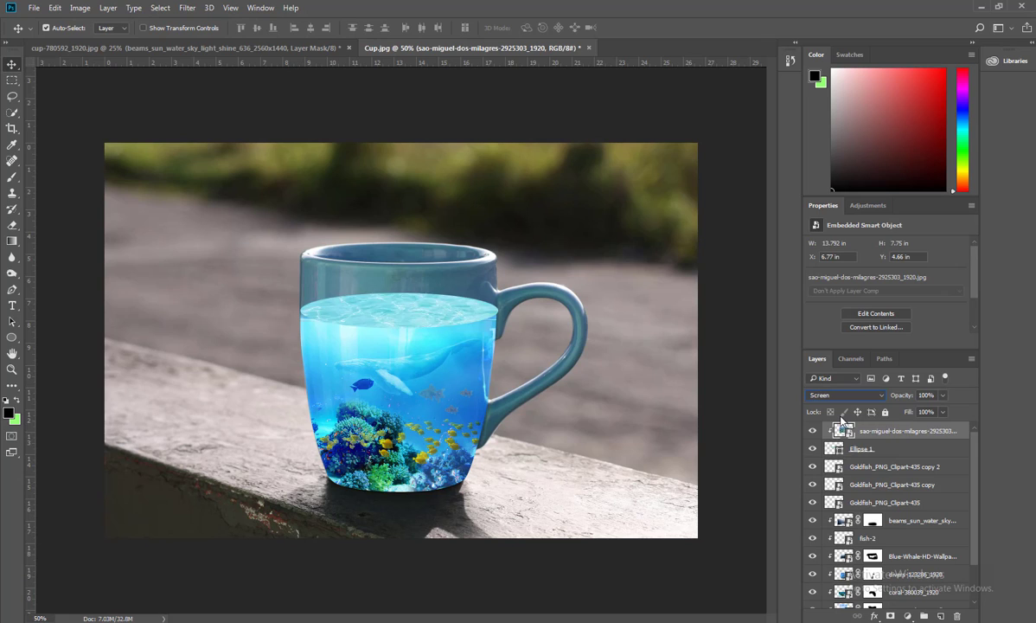
{"action": "key", "text": "Down"}
{"action": "key", "text": "Down"}
{"action": "key", "text": "Down"}
{"action": "key", "text": "Down"}
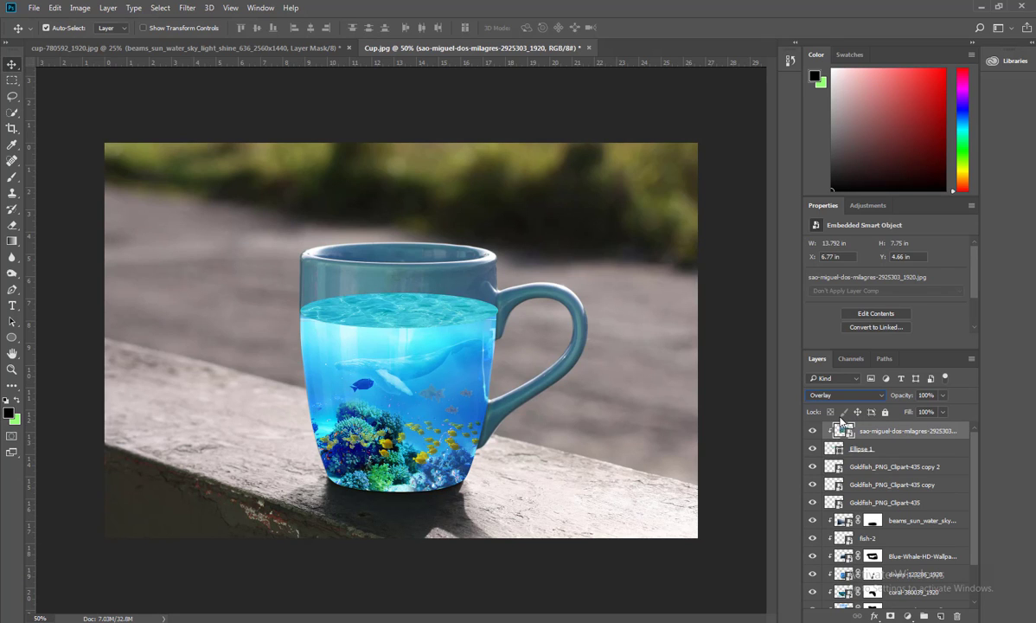
{"action": "key", "text": "Down"}
{"action": "key", "text": "Up"}
{"action": "key", "text": "Down"}
{"action": "key", "text": "Down"}
{"action": "key", "text": "Down"}
{"action": "key", "text": "Down"}
{"action": "key", "text": "Down"}
{"action": "key", "text": "Down"}
{"action": "key", "text": "Down"}
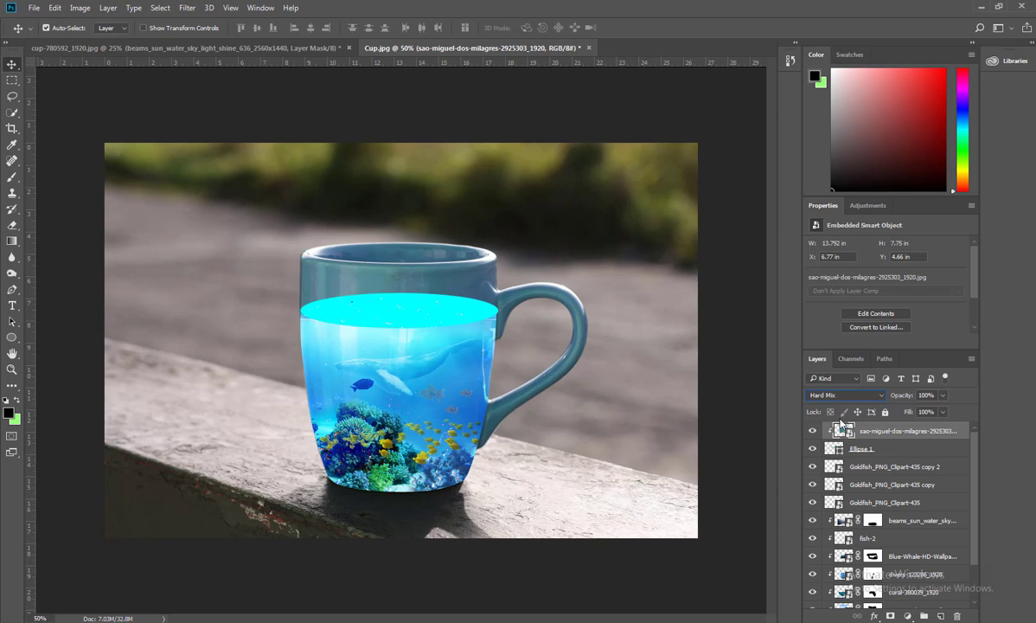
{"action": "key", "text": "Down"}
{"action": "key", "text": "Down"}
{"action": "key", "text": "Down"}
{"action": "key", "text": "Down"}
{"action": "key", "text": "Down"}
{"action": "key", "text": "Down"}
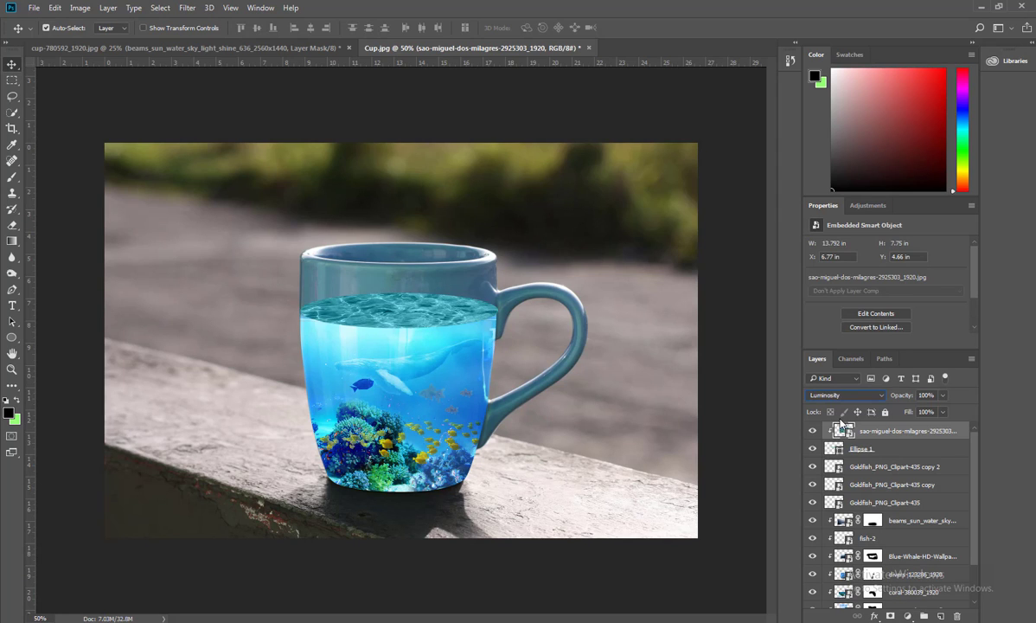
{"action": "key", "text": "Up"}
{"action": "key", "text": "Up"}
{"action": "key", "text": "Up"}
{"action": "key", "text": "Up"}
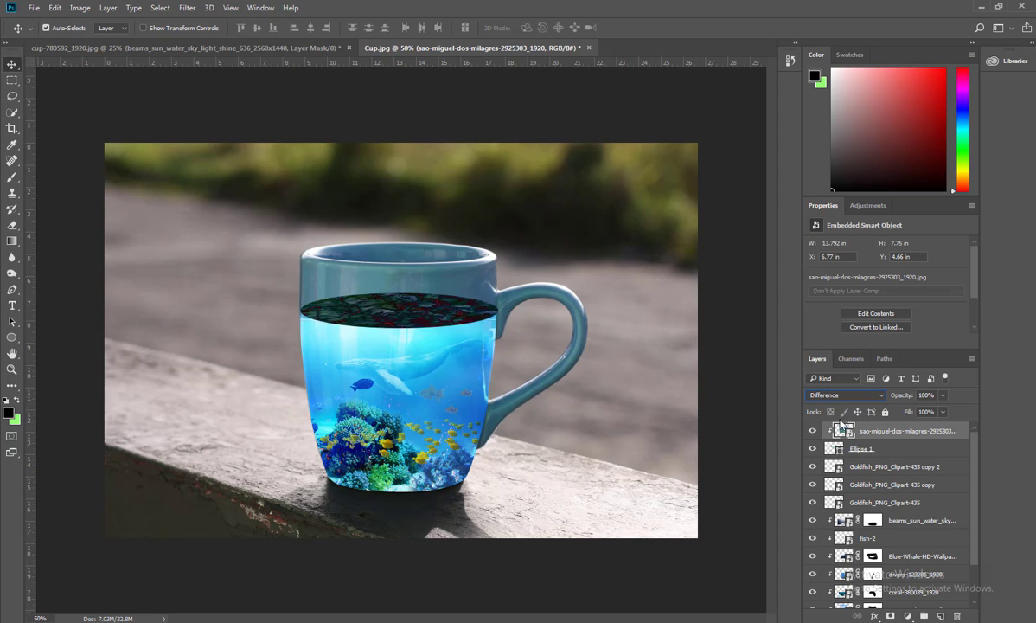
{"action": "key", "text": "Up"}
{"action": "key", "text": "Up"}
{"action": "key", "text": "Up"}
{"action": "key", "text": "Up"}
{"action": "key", "text": "Up"}
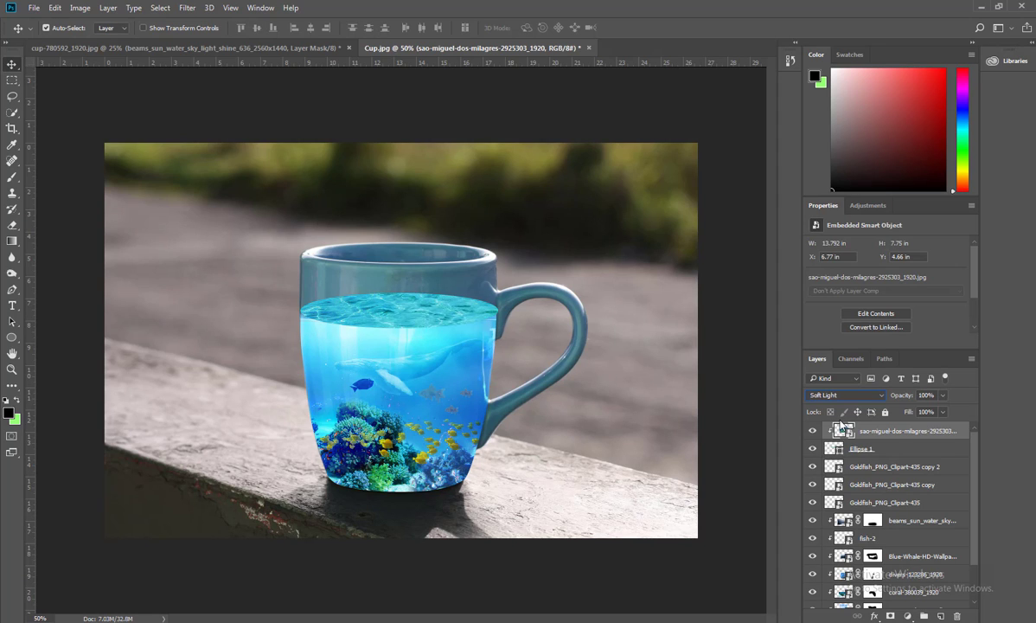
{"action": "key", "text": "Up"}
{"action": "key", "text": "Down"}
Select fischer-2739115_1920 in the Manipulation folder and drag it toward the mug document
{"action": "left_click", "coordinate": [980, 7]}
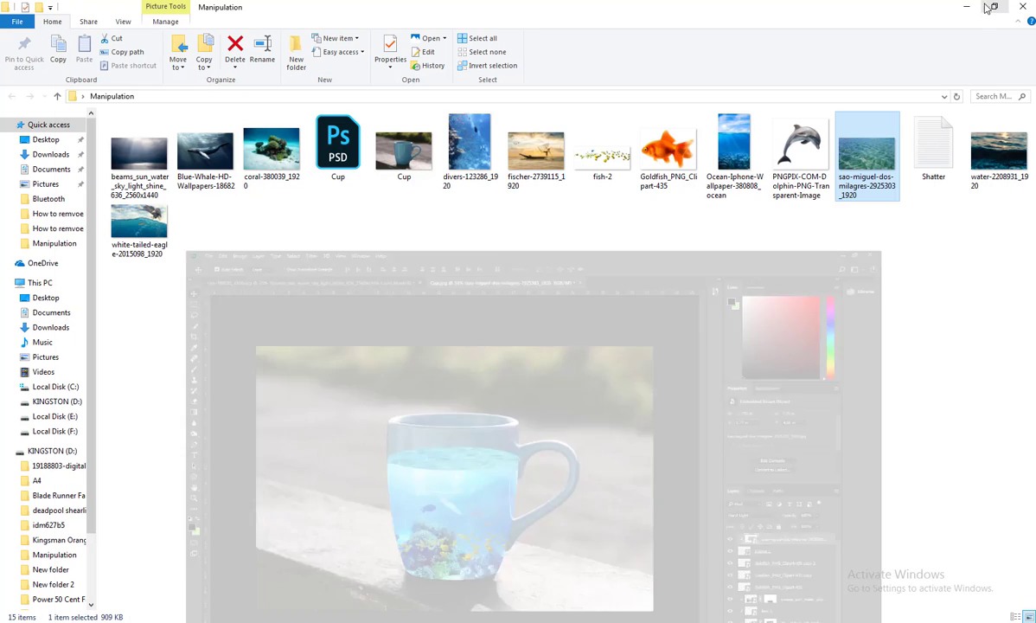
{"action": "left_click", "coordinate": [545, 178]}
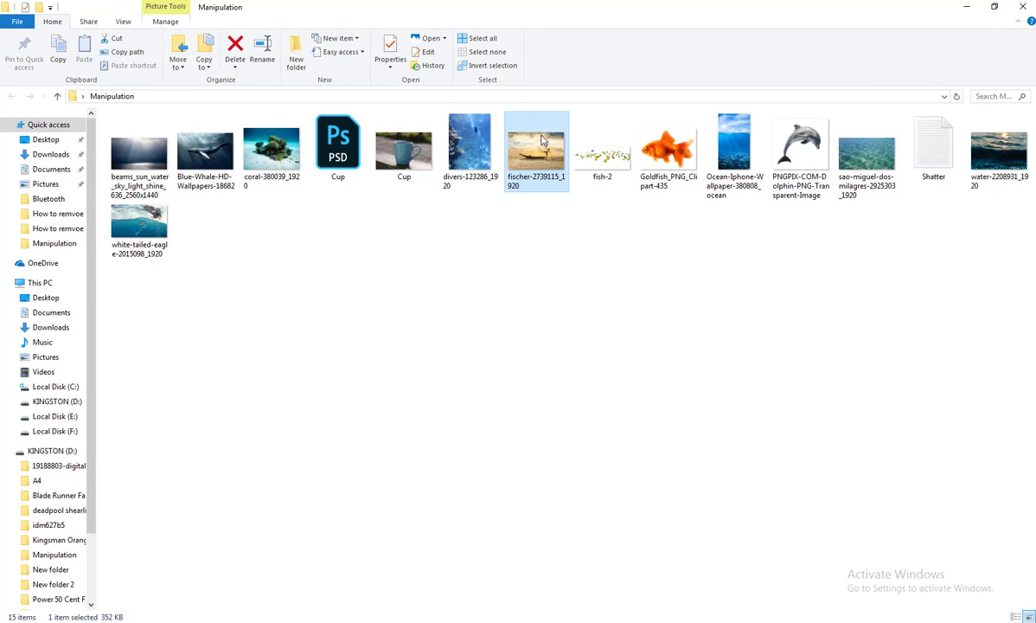
{"action": "mouse_move", "coordinate": [536, 151]}
{"action": "left_mouse_down"}
{"action": "mouse_move", "coordinate": [476, 593]}
{"action": "mouse_move", "coordinate": [487, 504]}
{"action": "left_mouse_up"}
Place the fisherman photo at 50% opacity, shift it left and shrink it to the cup's width
{"action": "left_click_drag", "start_coordinate": [441, 279], "coordinate": [439, 274]}
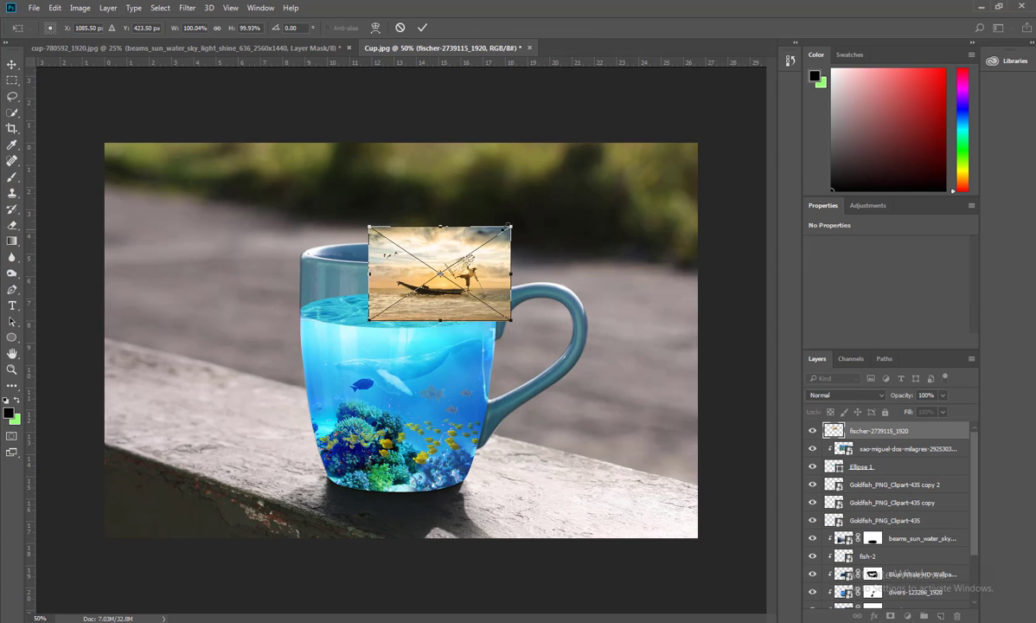
{"action": "left_click_drag", "start_coordinate": [517, 222], "coordinate": [588, 174]}
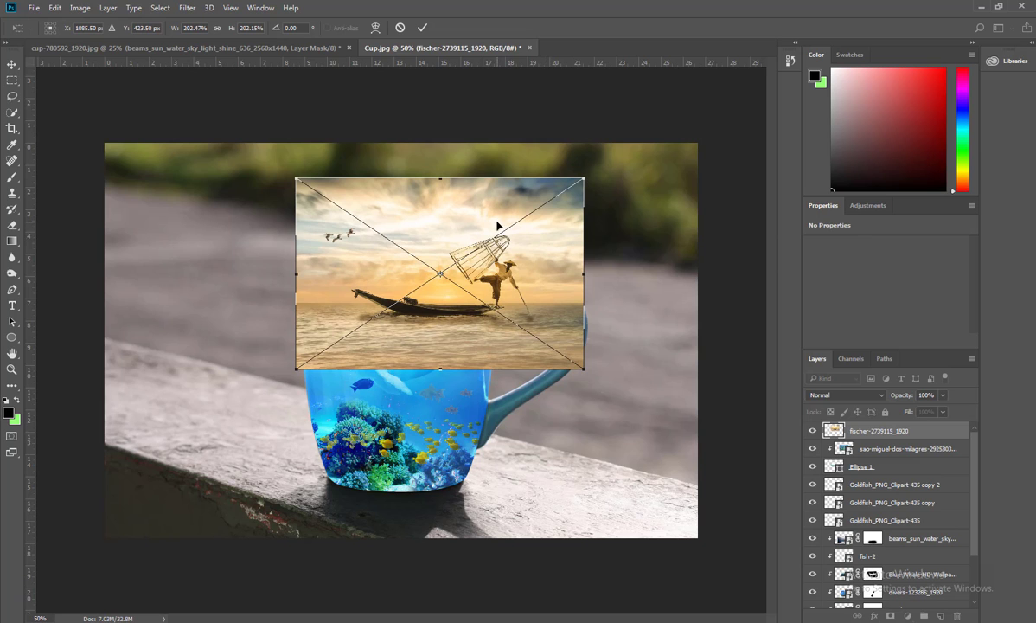
{"action": "key", "text": "Return"}
{"action": "key", "text": "5"}
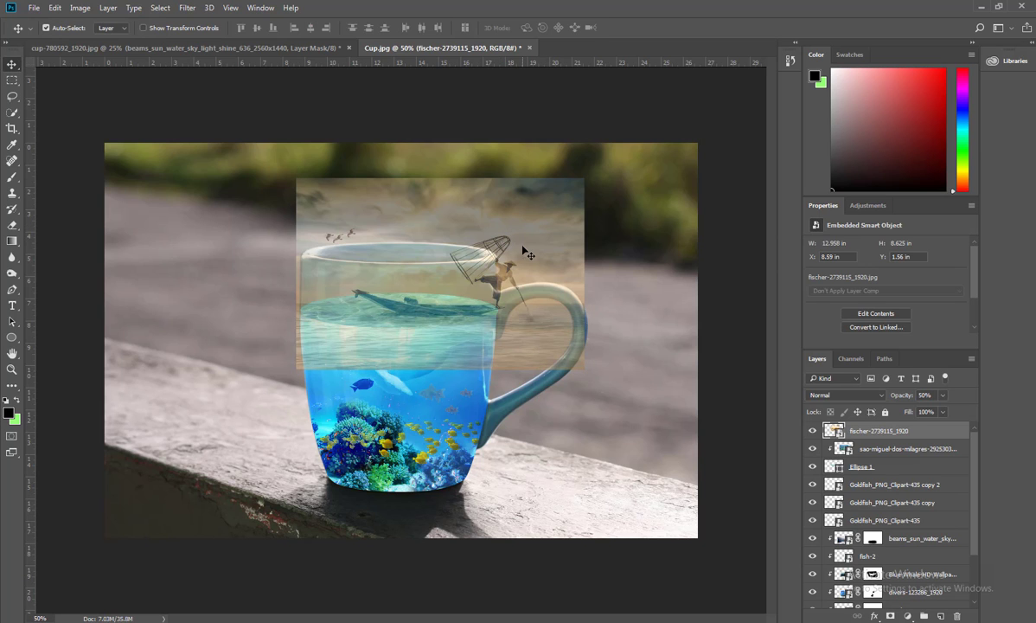
{"action": "left_click_drag", "start_coordinate": [517, 253], "coordinate": [478, 255]}
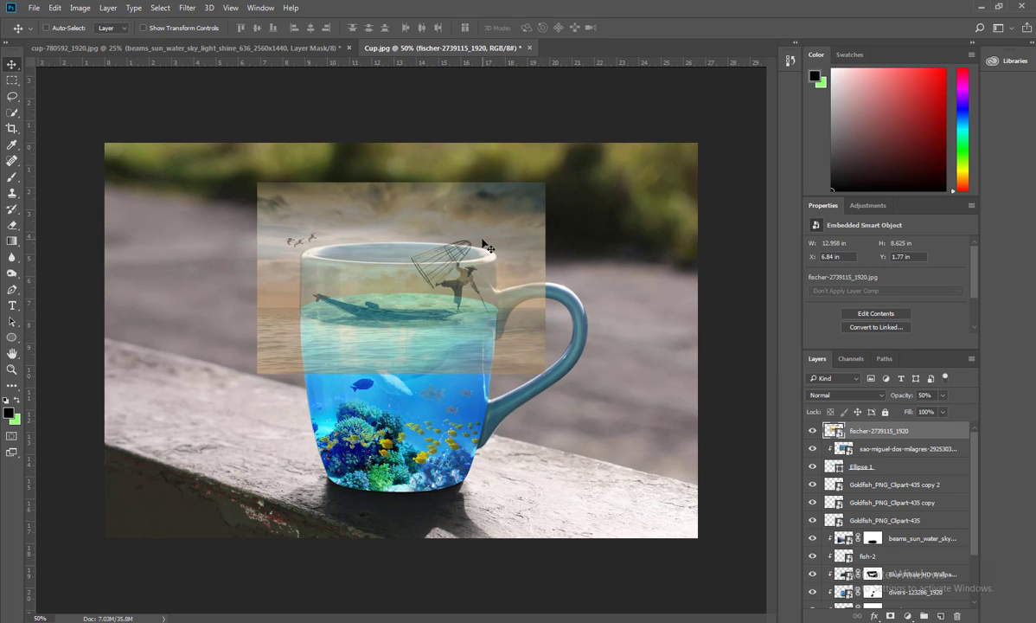
{"action": "key", "text": "ctrl+t"}
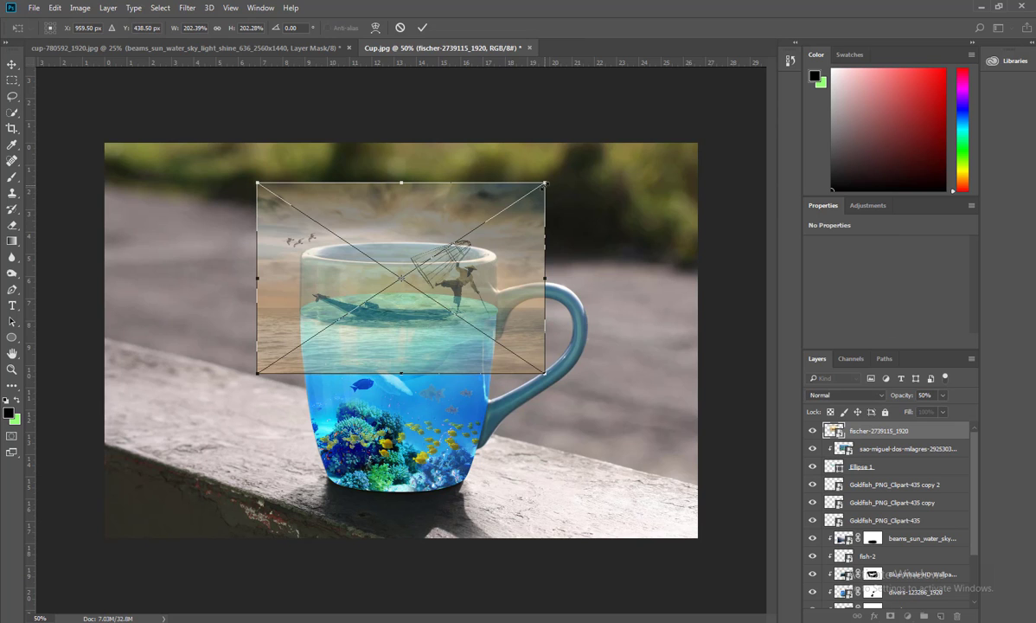
{"action": "mouse_move", "coordinate": [545, 184]}
{"action": "left_mouse_down"}
{"action": "mouse_move", "coordinate": [511, 205]}
{"action": "mouse_move", "coordinate": [502, 246]}
{"action": "mouse_move", "coordinate": [500, 228]}
{"action": "left_mouse_up"}
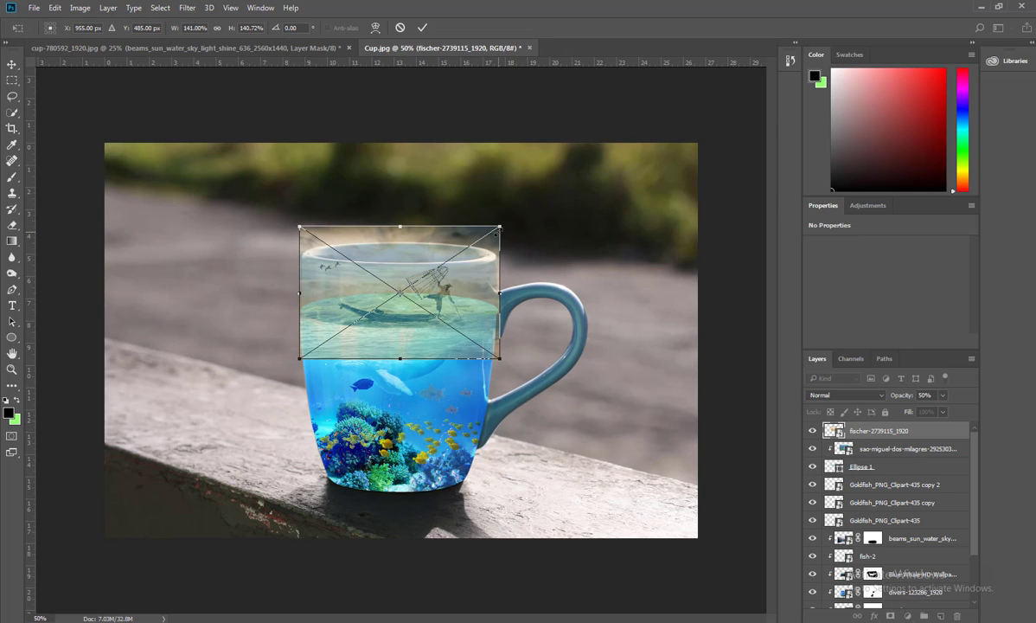
{"action": "key", "text": "Return"}
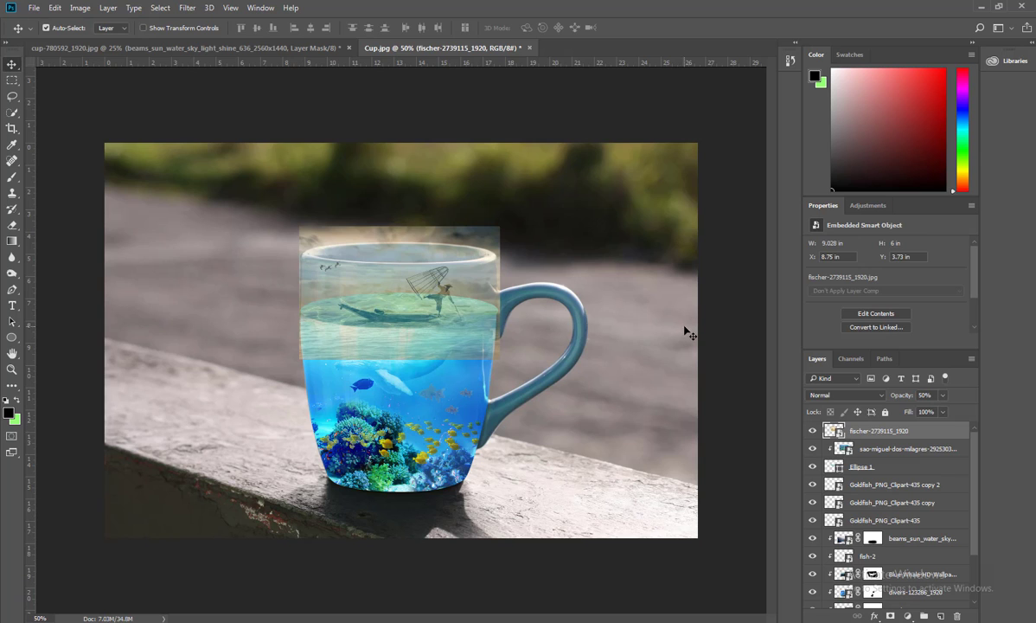
Mask the fisherman scene above the rim and over the whale, then set it to 100% opacity
{"action": "left_click", "coordinate": [890, 616]}
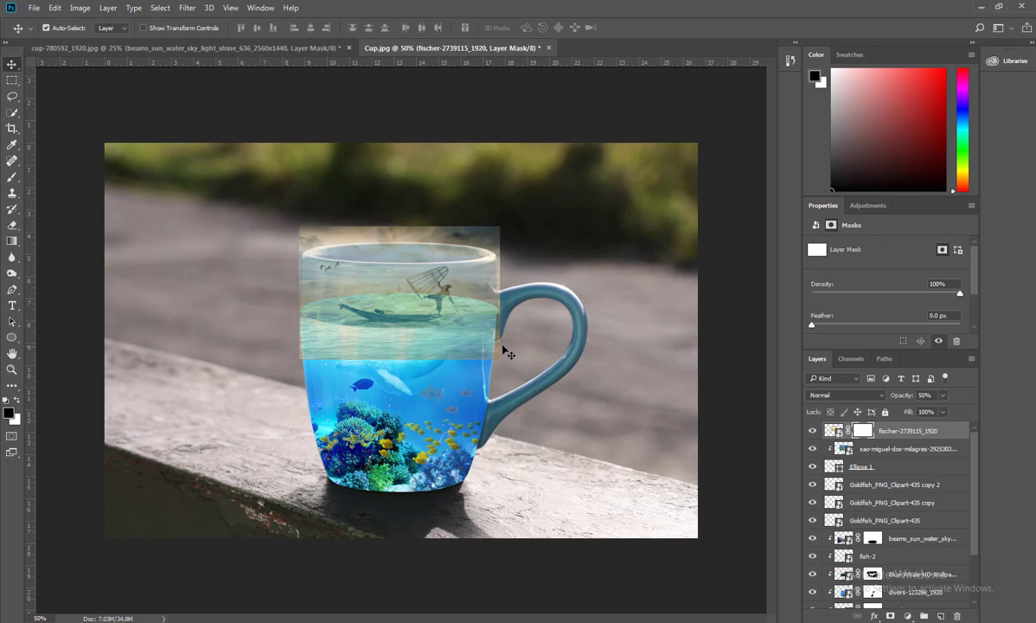
{"action": "key", "text": "e"}
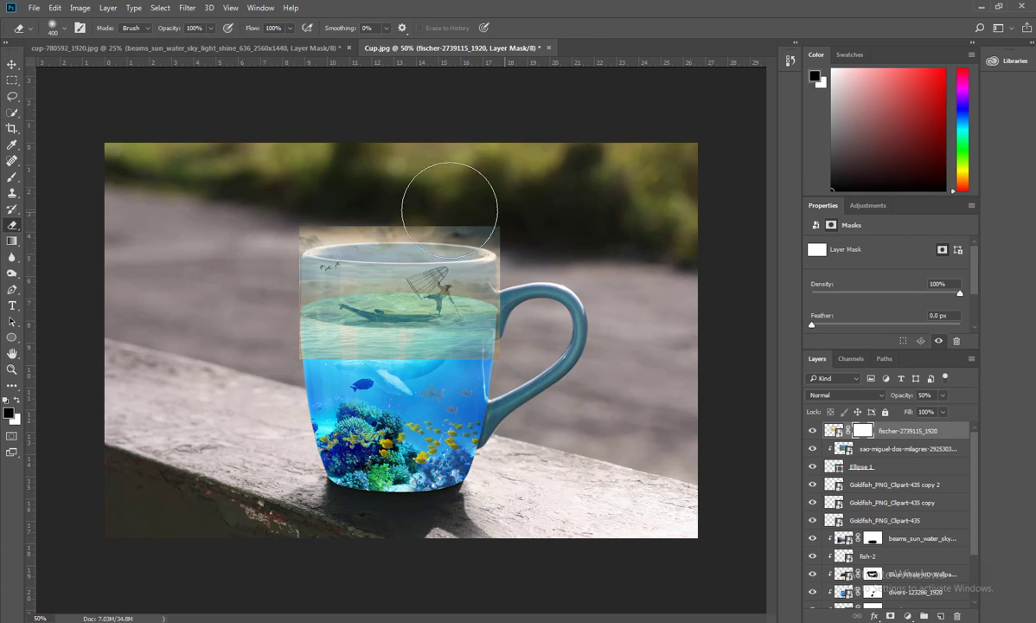
{"action": "key", "text": "b"}
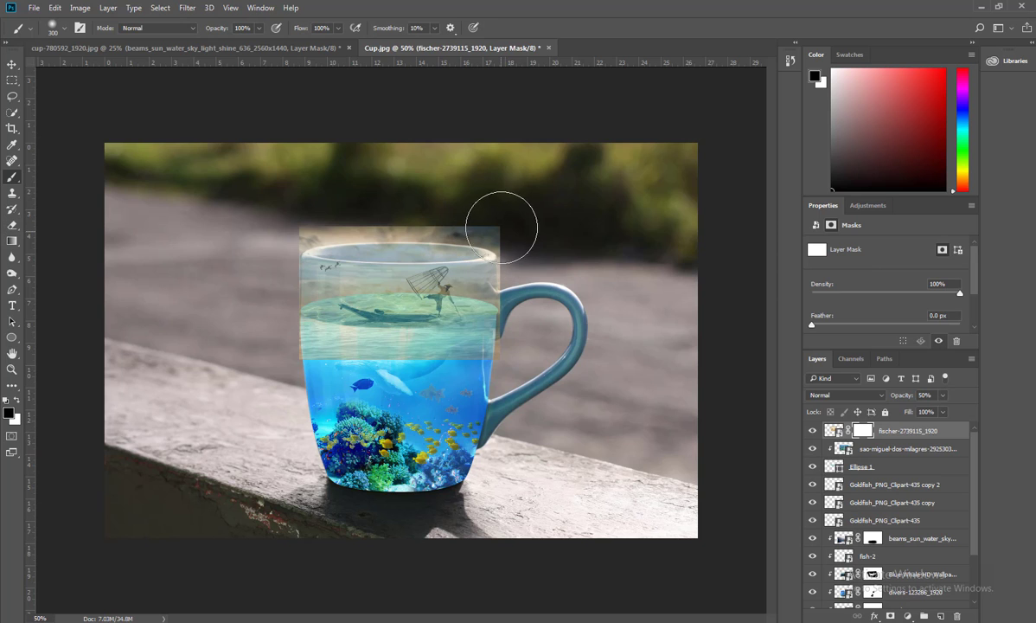
{"action": "left_click_drag", "start_coordinate": [371, 218], "coordinate": [312, 219]}
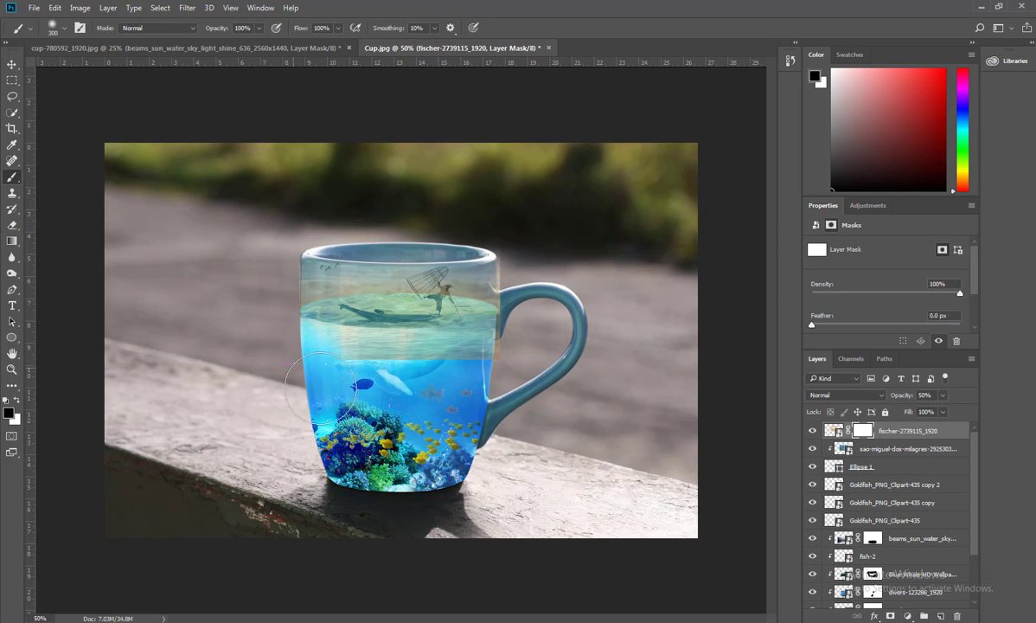
{"action": "mouse_move", "coordinate": [320, 388]}
{"action": "left_mouse_down"}
{"action": "mouse_move", "coordinate": [478, 380]}
{"action": "mouse_move", "coordinate": [346, 388]}
{"action": "left_mouse_up"}
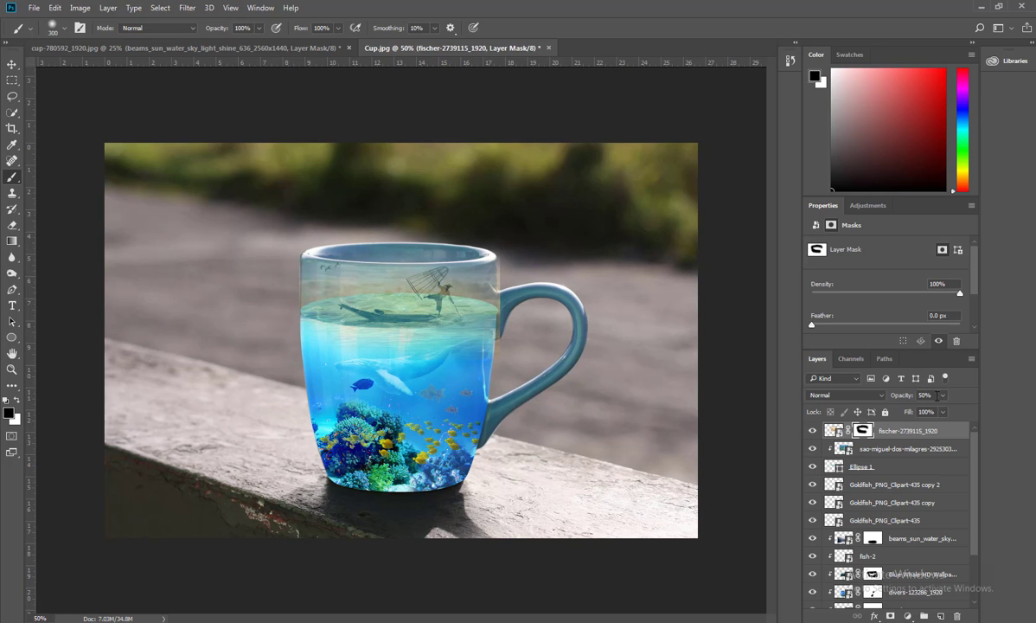
{"action": "type", "text": "100"}
{"action": "left_click", "coordinate": [972, 413]}
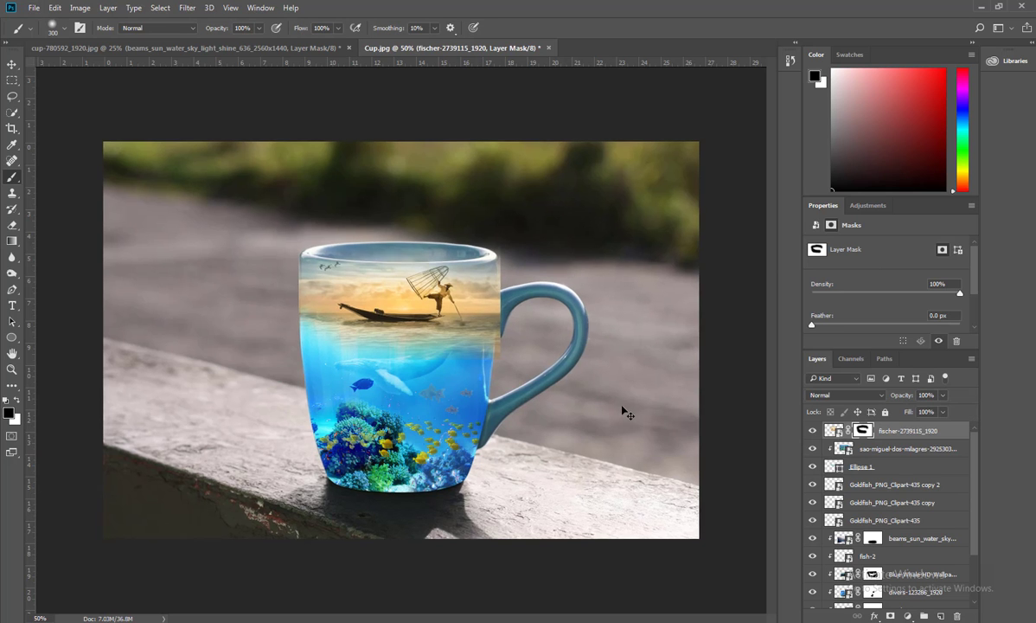
Zoom in and refine the mask at the rim's right end with a small eraser and brush
{"action": "key", "text": "ctrl+plus"}
{"action": "key", "text": "ctrl+plus"}
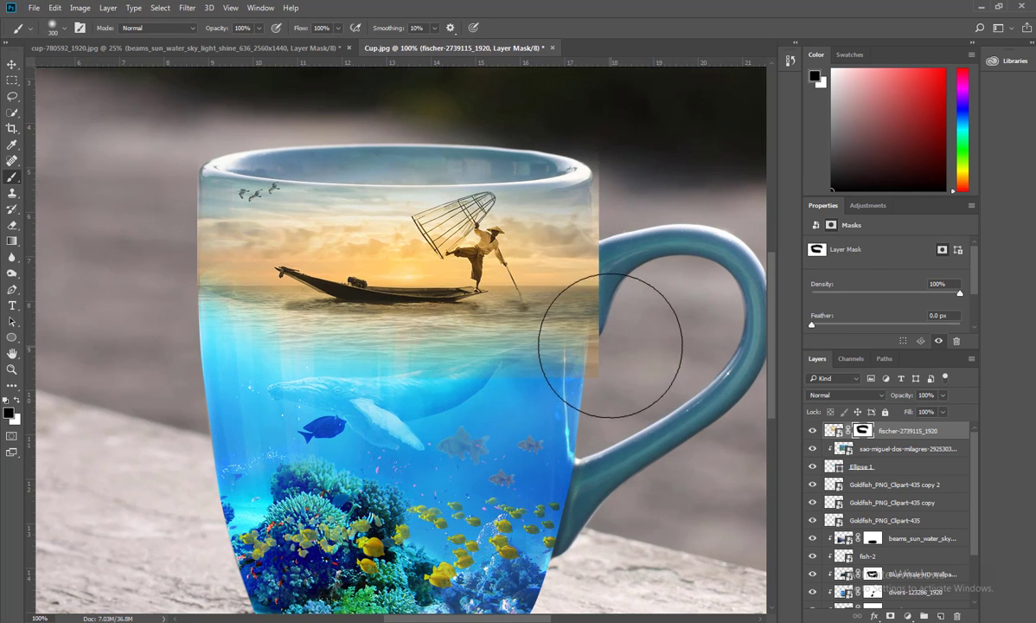
{"action": "key", "text": "bracketright"}
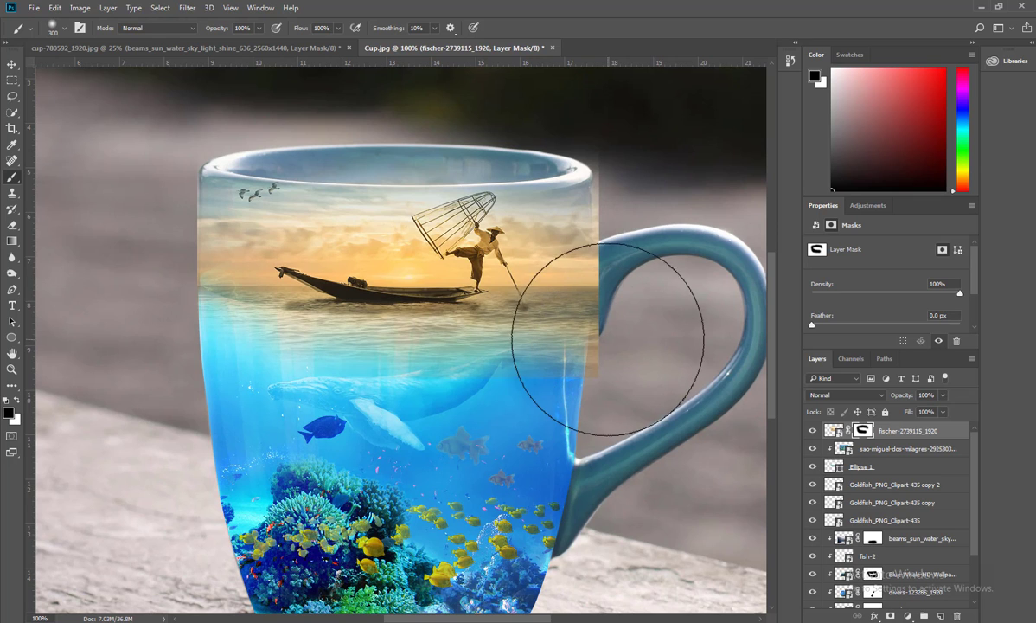
{"action": "key", "text": "e"}
{"action": "key", "text": "bracketleft"}
{"action": "key", "text": "bracketleft"}
{"action": "key", "text": "bracketleft"}
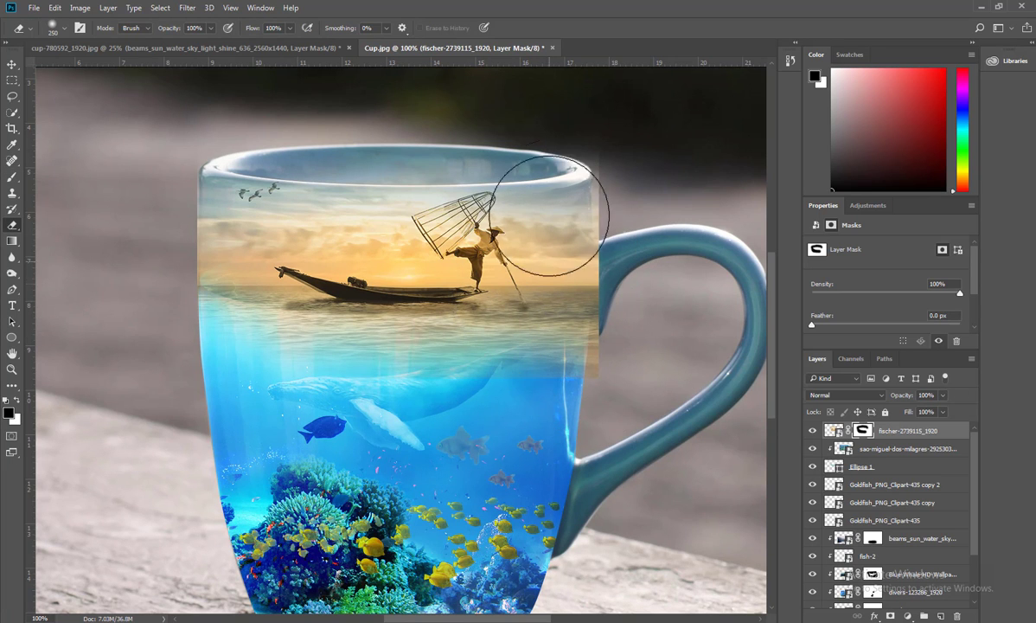
{"action": "key", "text": "bracketleft"}
{"action": "key", "text": "bracketleft"}
{"action": "key", "text": "bracketleft"}
{"action": "key", "text": "bracketleft"}
{"action": "key", "text": "bracketleft"}
{"action": "left_click_drag", "start_coordinate": [597, 143], "coordinate": [597, 161]}
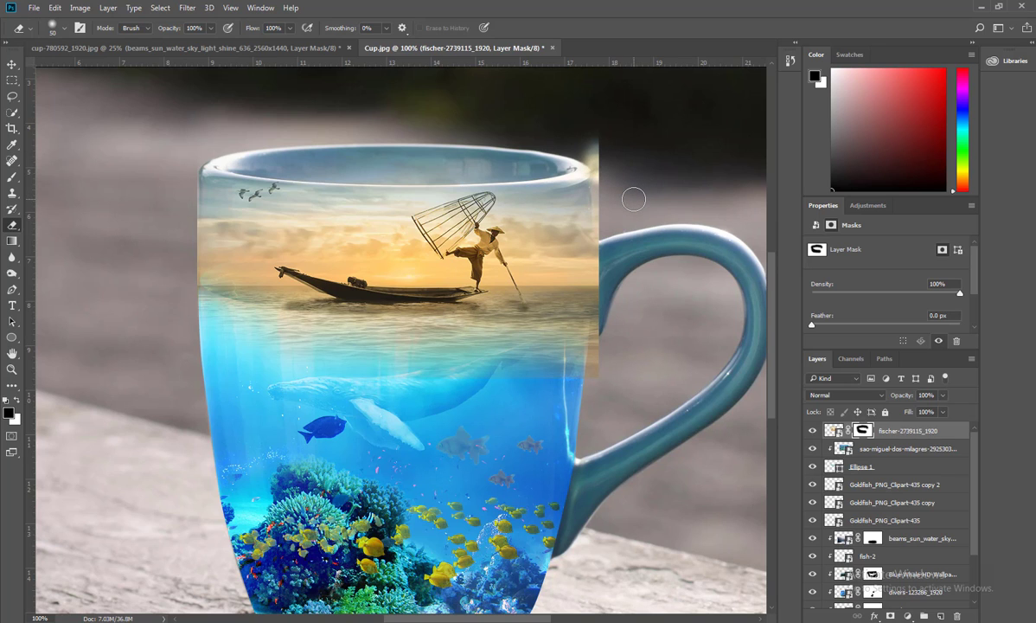
{"action": "key", "text": "b"}
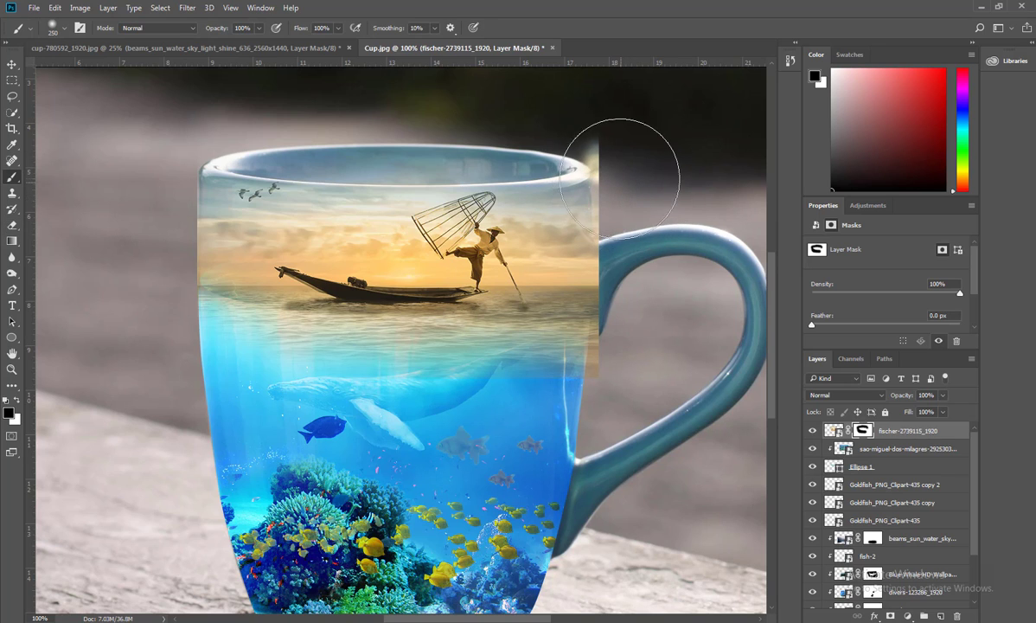
{"action": "key", "text": "bracketleft"}
{"action": "key", "text": "bracketleft"}
{"action": "key", "text": "bracketleft"}
{"action": "left_click_drag", "start_coordinate": [595, 149], "coordinate": [619, 208]}
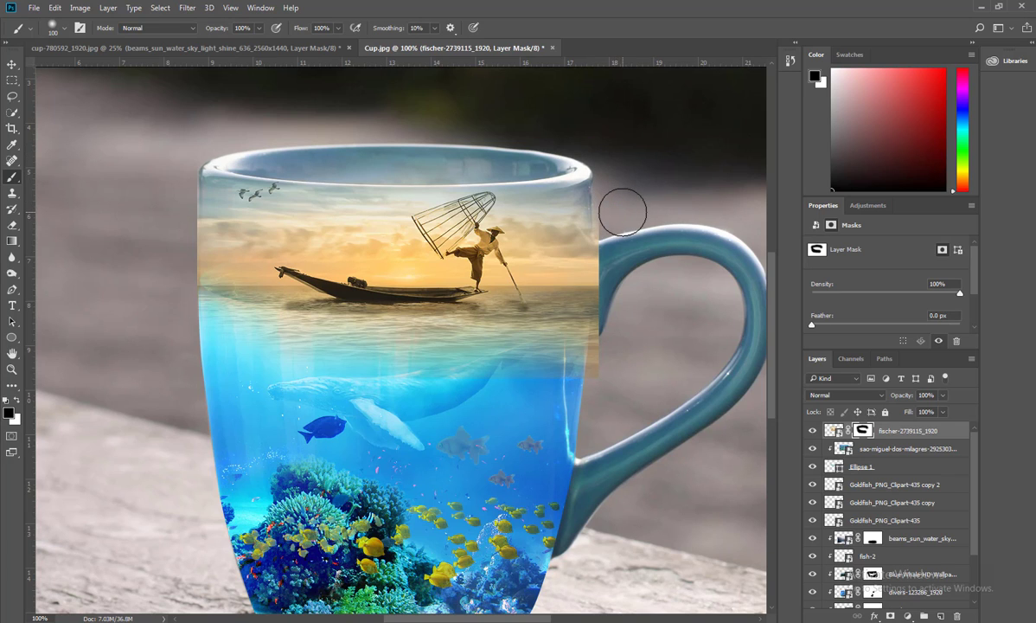
{"action": "key", "text": "bracketleft"}
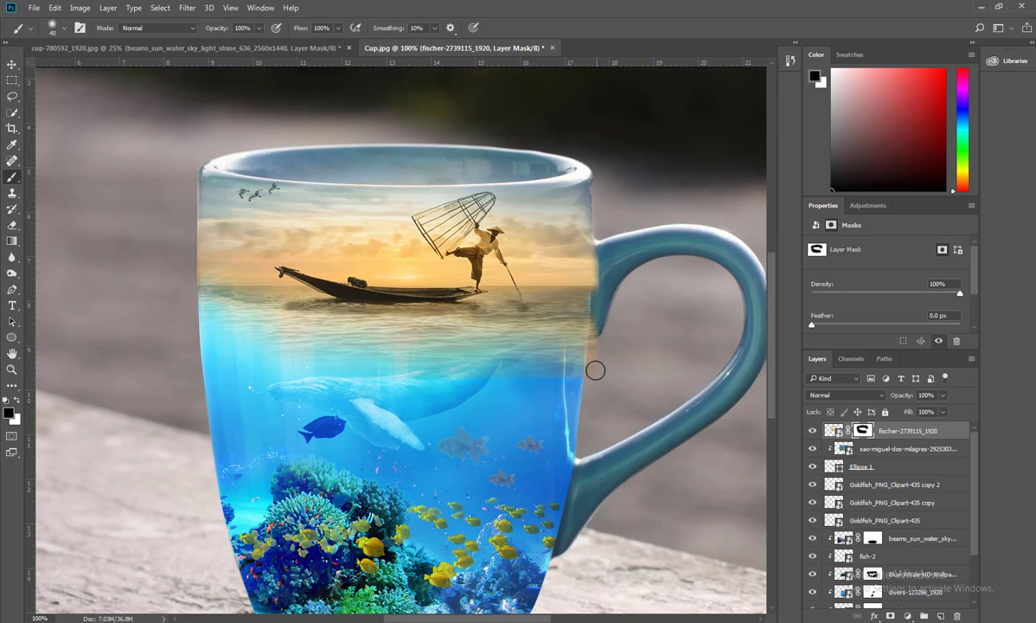
Repaint the fisherman mask along the handle's left edge, then zoom out and set brush to 150
{"action": "scroll", "coordinate": [640, 370], "scroll_direction": "up", "scroll_amount": 1}
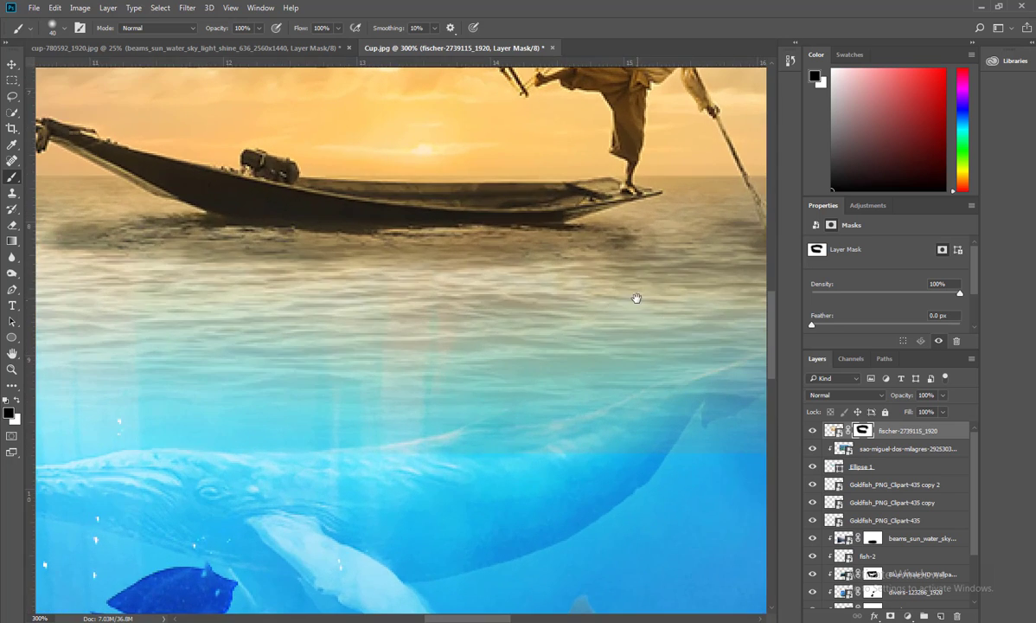
{"action": "scroll", "coordinate": [635, 296], "scroll_direction": "up", "scroll_amount": 1}
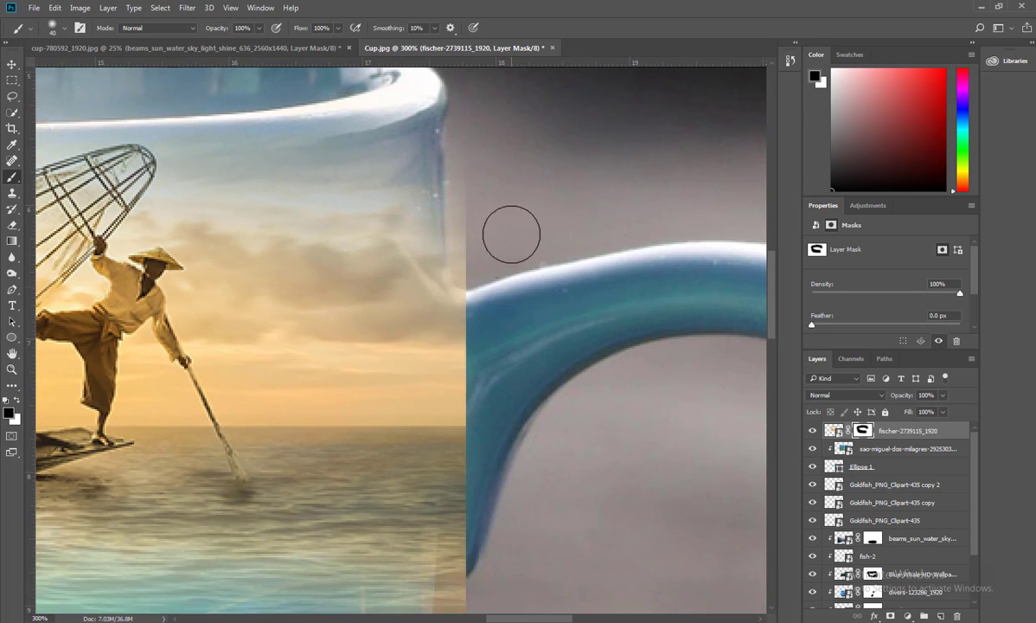
{"action": "mouse_move", "coordinate": [496, 263]}
{"action": "left_mouse_down"}
{"action": "mouse_move", "coordinate": [498, 520]}
{"action": "mouse_move", "coordinate": [526, 331]}
{"action": "mouse_move", "coordinate": [497, 406]}
{"action": "mouse_move", "coordinate": [493, 454]}
{"action": "mouse_move", "coordinate": [508, 502]}
{"action": "left_mouse_up"}
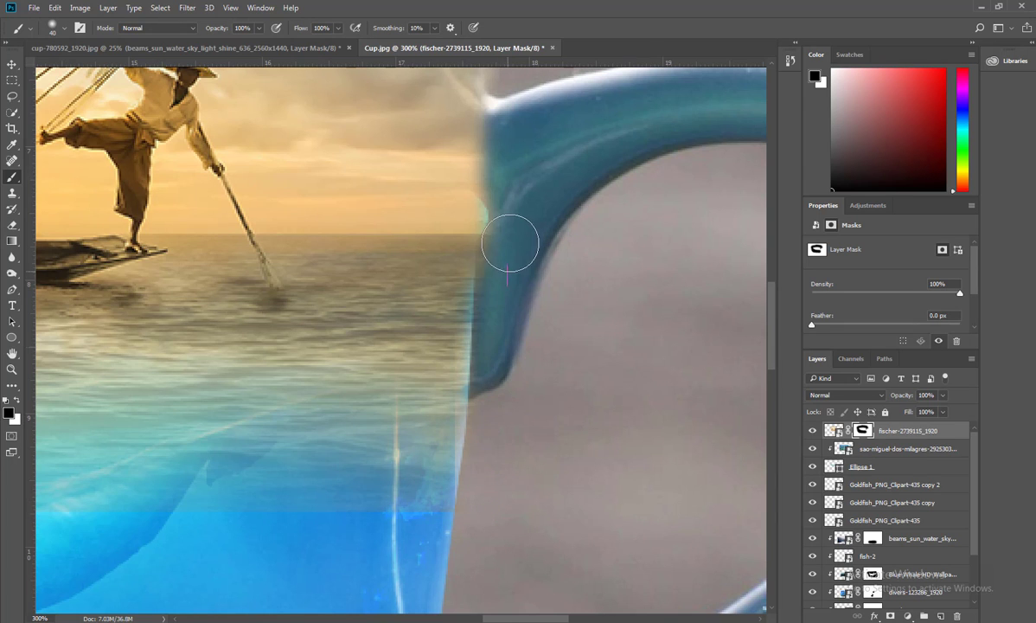
{"action": "key", "text": "ctrl+z"}
{"action": "left_click_drag", "start_coordinate": [530, 306], "coordinate": [499, 502]}
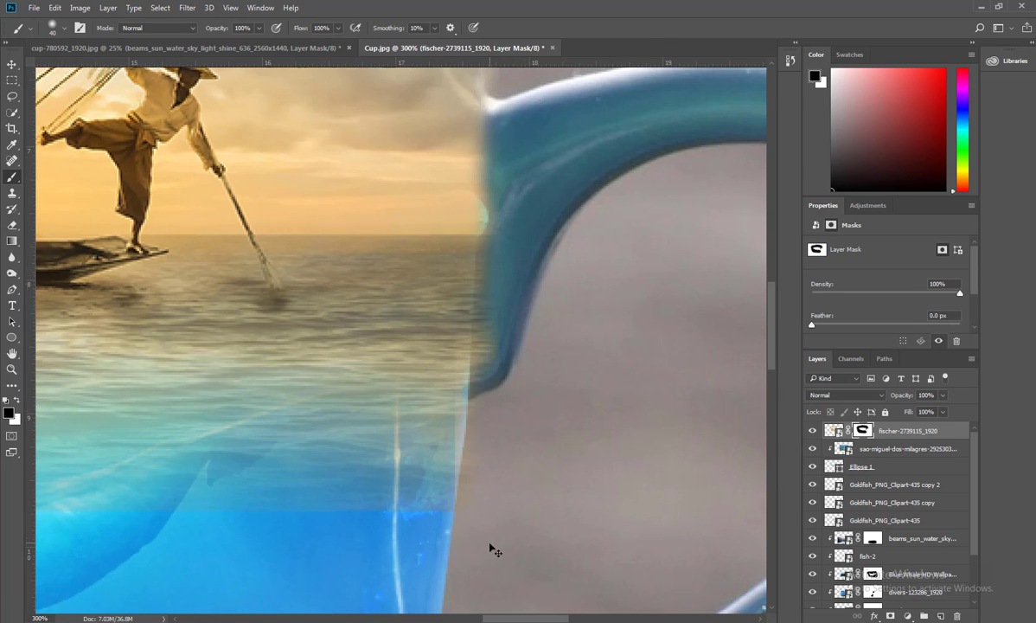
{"action": "key", "text": "ctrl+minus"}
{"action": "key", "text": "ctrl+minus"}
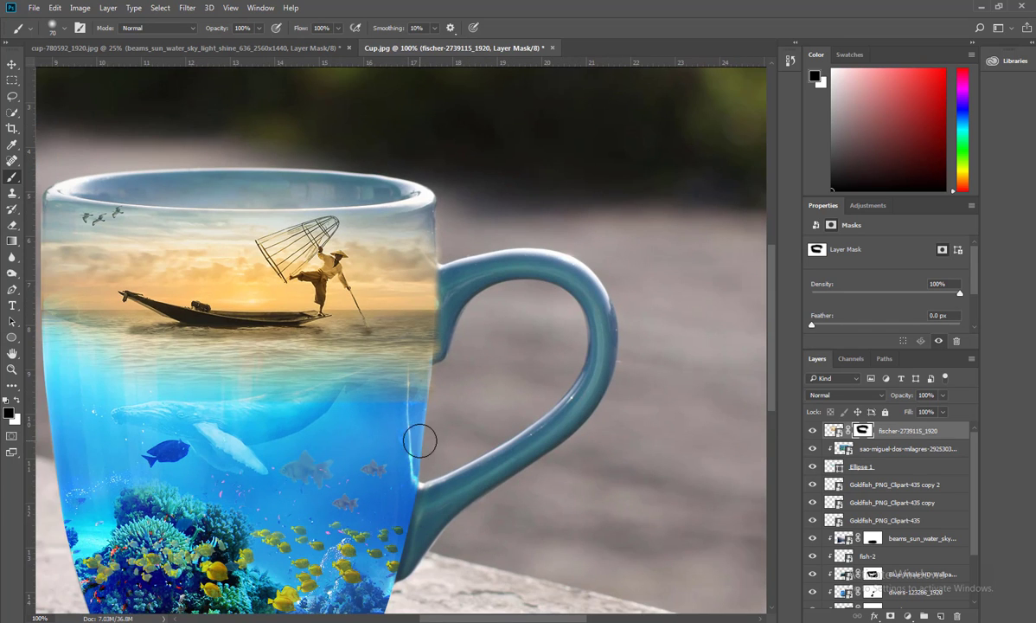
{"action": "key", "text": "bracketright"}
{"action": "key", "text": "bracketright"}
{"action": "key", "text": "bracketright"}
{"action": "key", "text": "bracketright"}
{"action": "key", "text": "bracketright"}
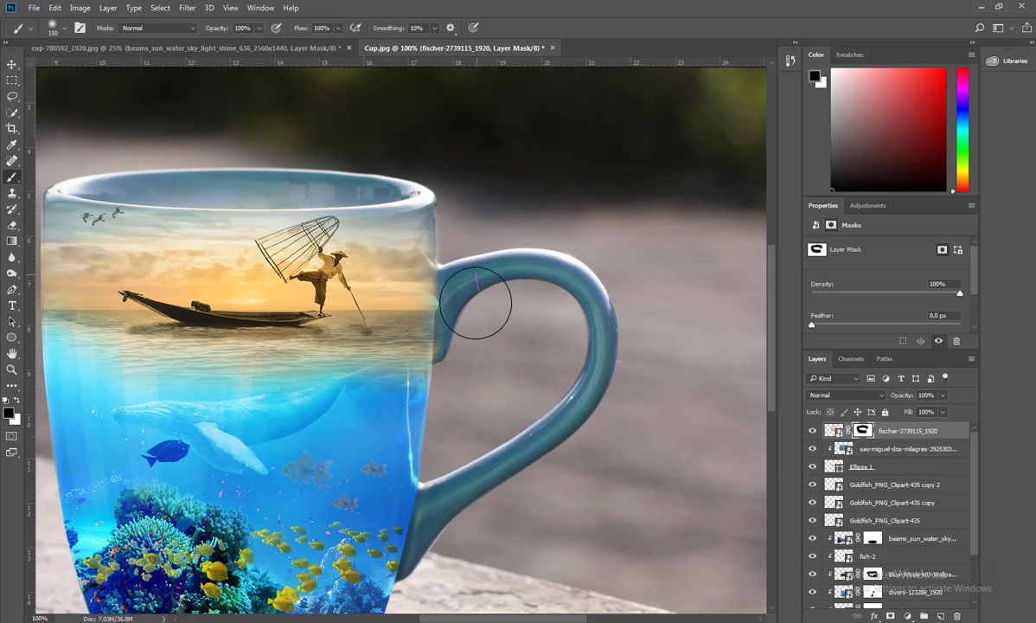
{"action": "scroll", "coordinate": [305, 404], "scroll_direction": "left", "scroll_amount": 5}
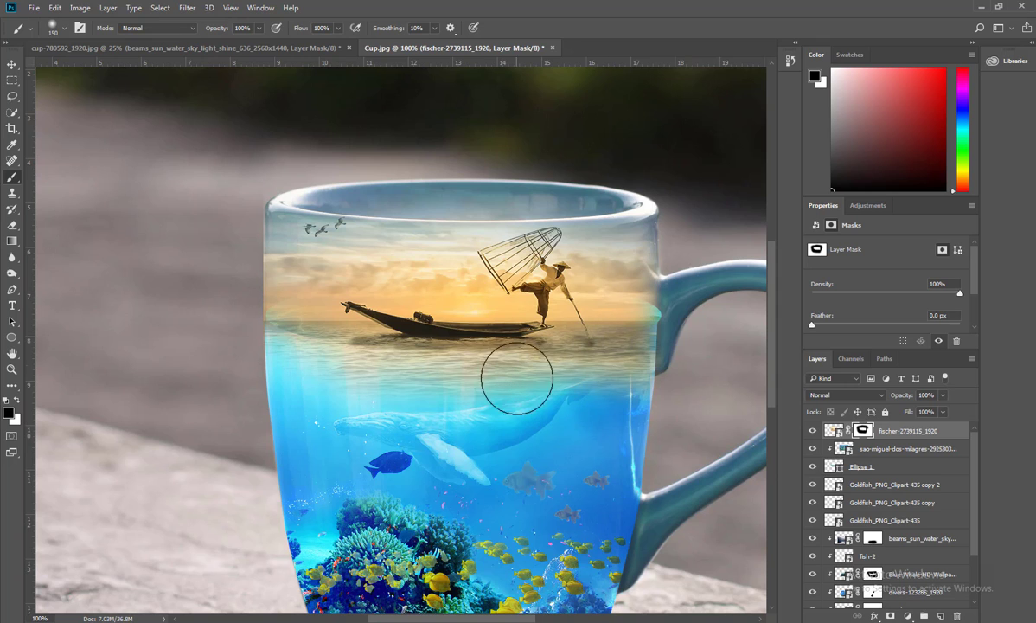
Toggle clipping off the fisherman layer, then cycle its blend modes from Dissolve toward Subtract
{"action": "left_click", "coordinate": [846, 440], "text": "alt"}
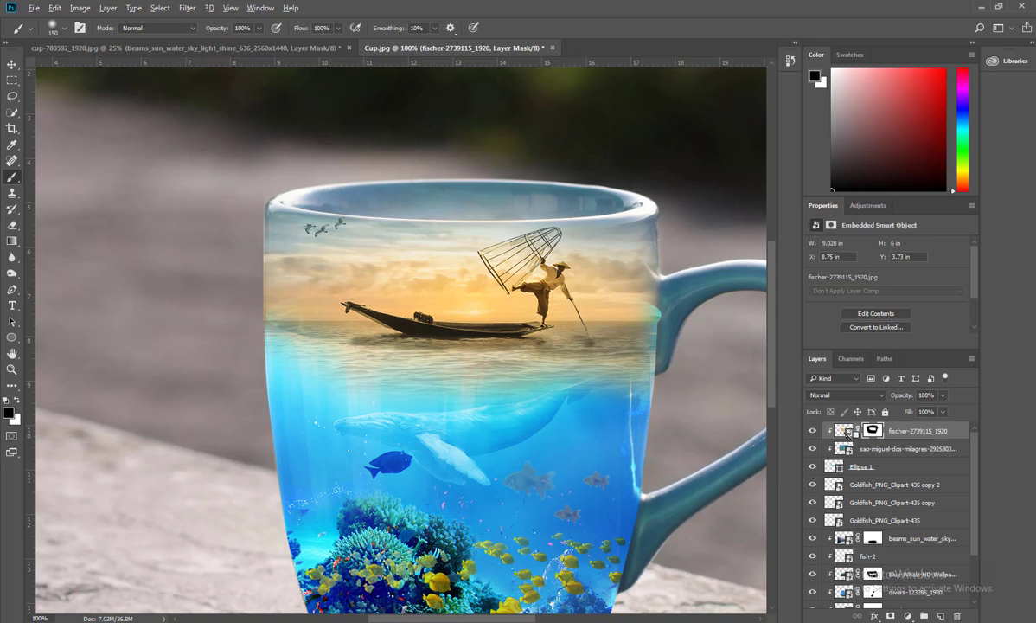
{"action": "left_click", "coordinate": [847, 440], "text": "alt"}
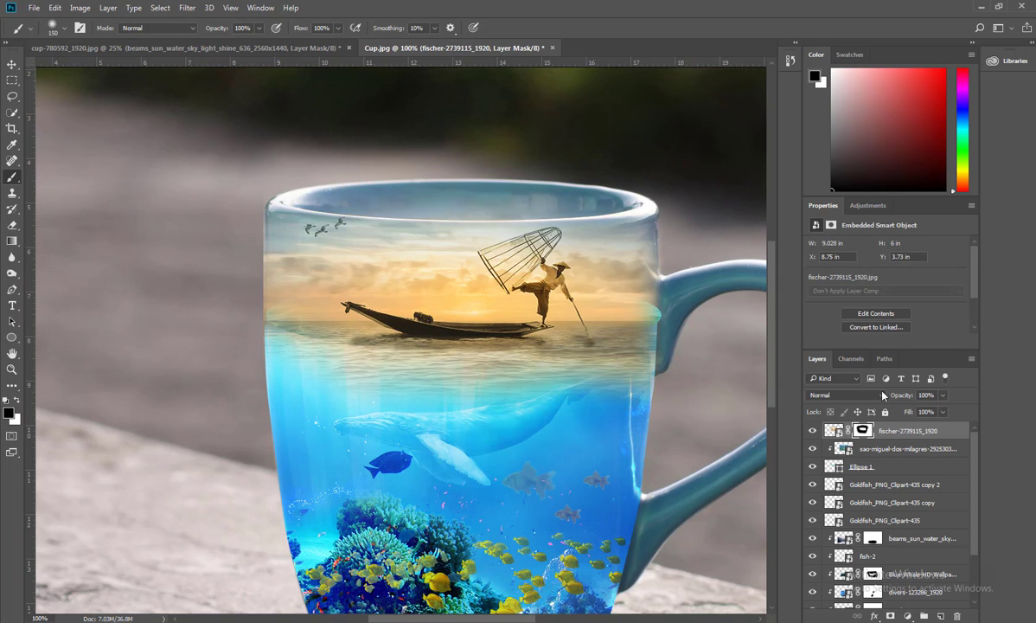
{"action": "left_click", "coordinate": [864, 400]}
{"action": "left_click", "coordinate": [857, 414]}
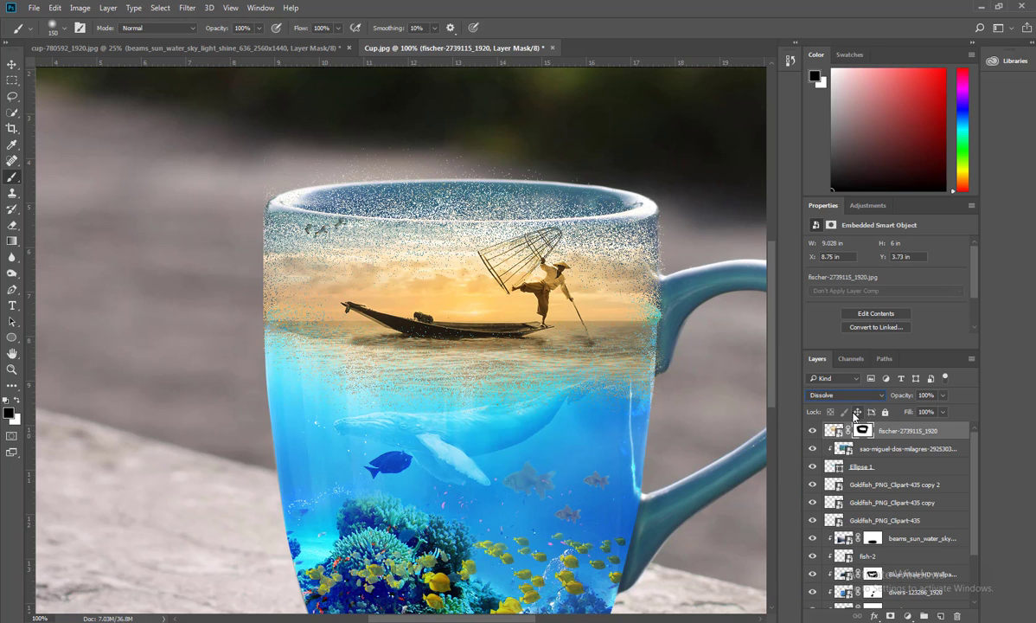
{"action": "key", "text": "Down"}
{"action": "key", "text": "Down"}
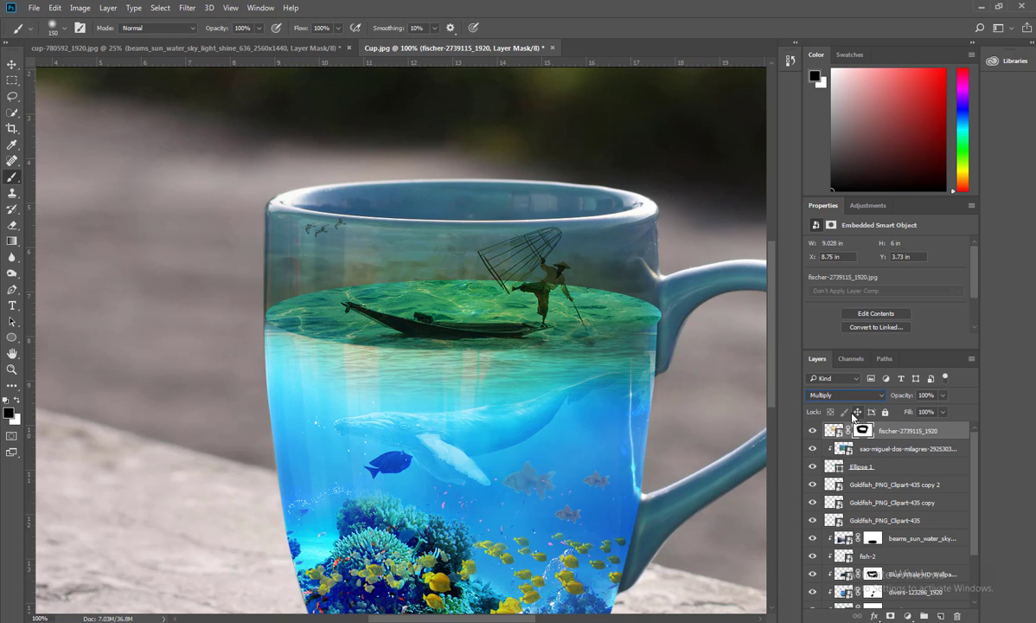
{"action": "key", "text": "Down"}
{"action": "key", "text": "Down"}
{"action": "key", "text": "Down"}
{"action": "key", "text": "Down"}
{"action": "key", "text": "Down"}
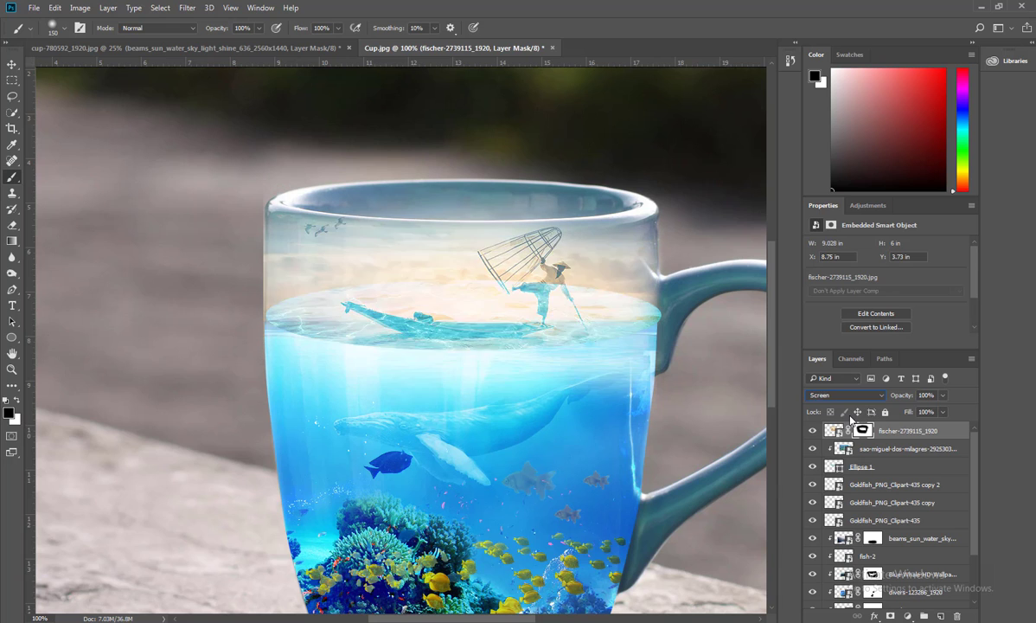
{"action": "key", "text": "Down"}
{"action": "key", "text": "Down"}
{"action": "key", "text": "Down"}
{"action": "key", "text": "Down"}
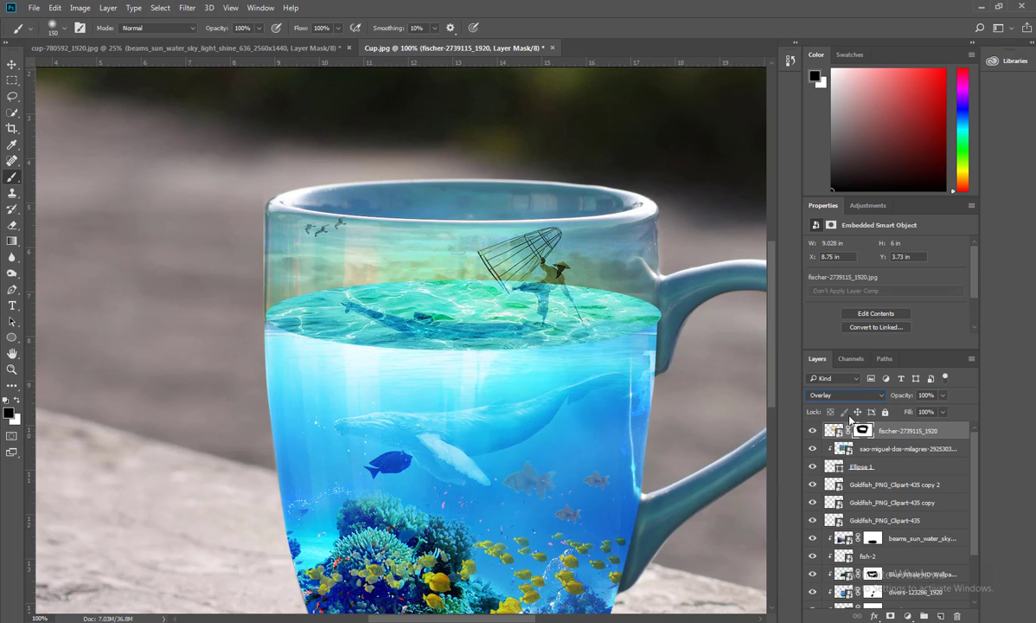
{"action": "key", "text": "Up"}
{"action": "key", "text": "Down"}
{"action": "key", "text": "Down"}
{"action": "key", "text": "Down"}
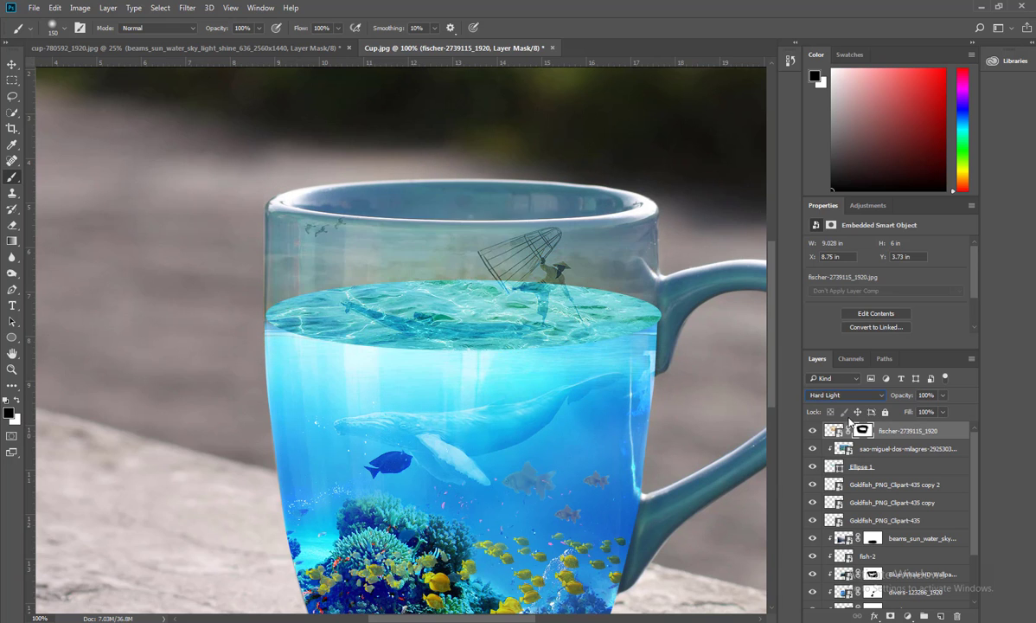
{"action": "key", "text": "Down"}
{"action": "key", "text": "Down"}
{"action": "key", "text": "Down"}
{"action": "key", "text": "Down"}
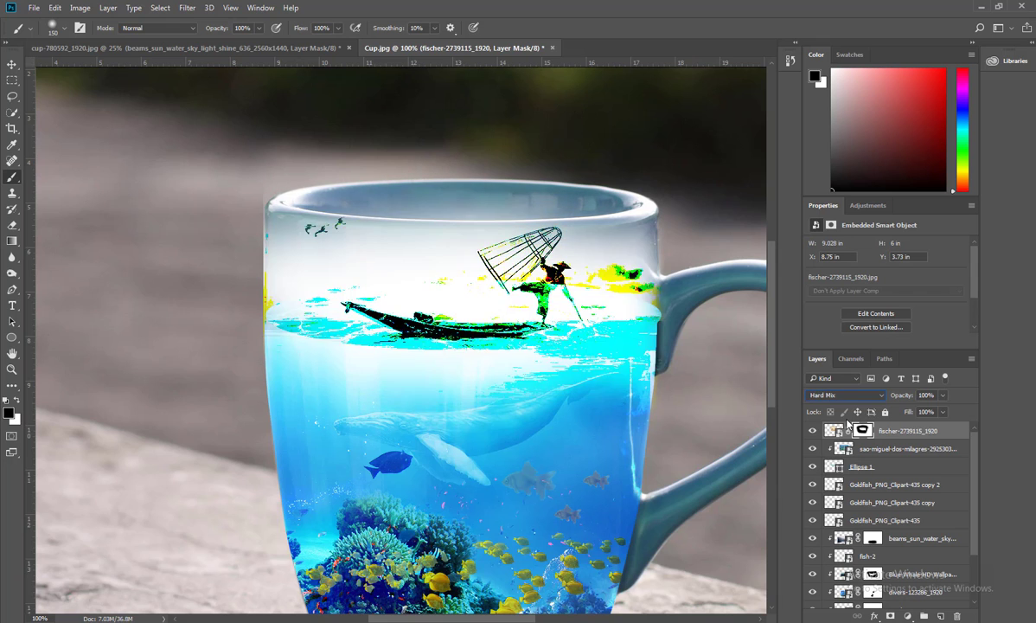
{"action": "key", "text": "Down"}
{"action": "key", "text": "Down"}
{"action": "key", "text": "Down"}
{"action": "key", "text": "Down"}
{"action": "key", "text": "Down"}
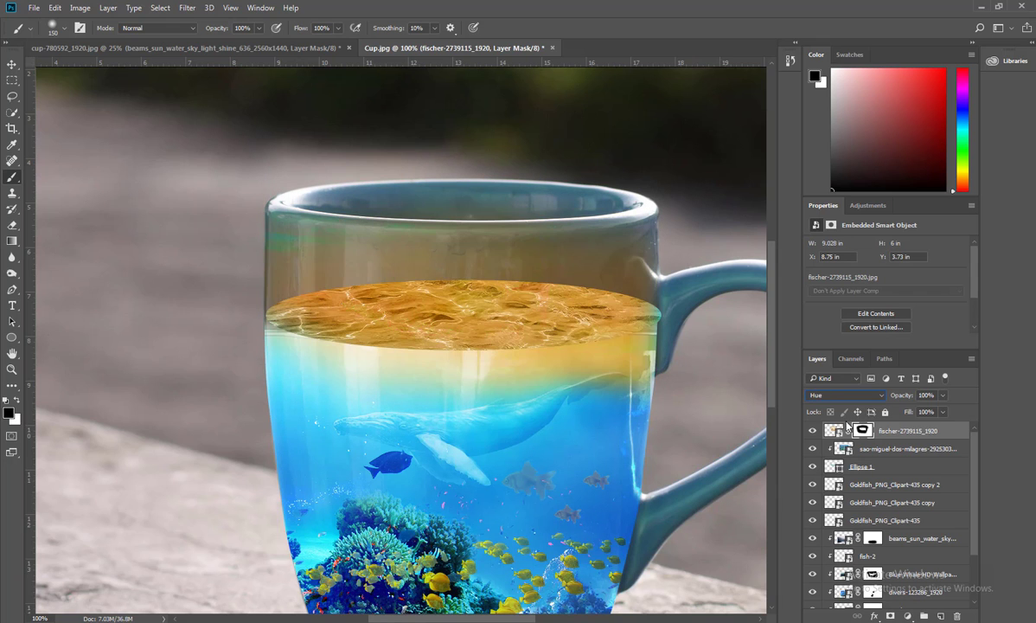
{"action": "key", "text": "Down"}
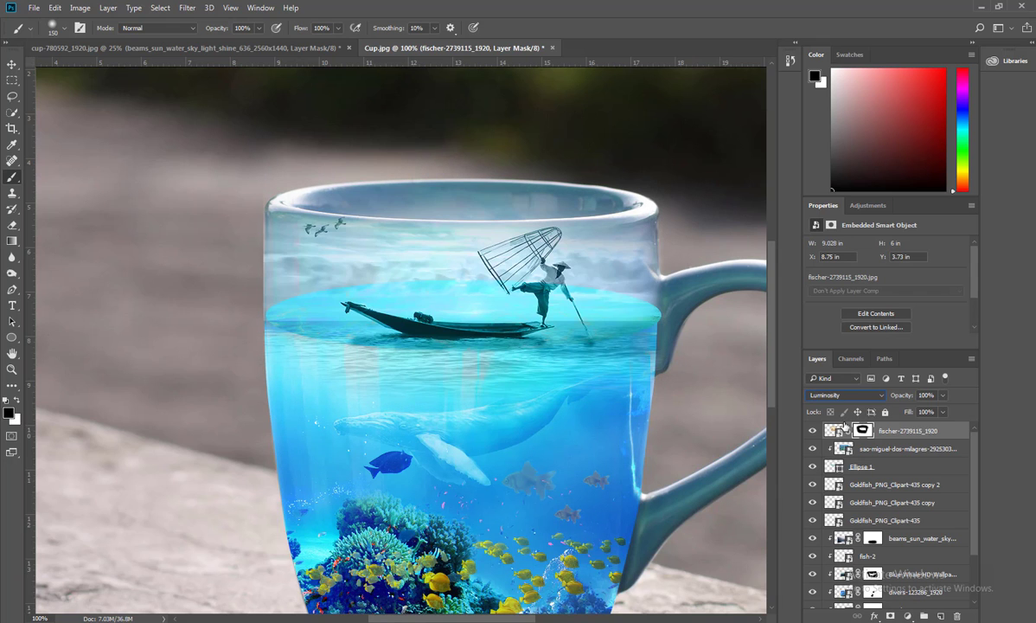
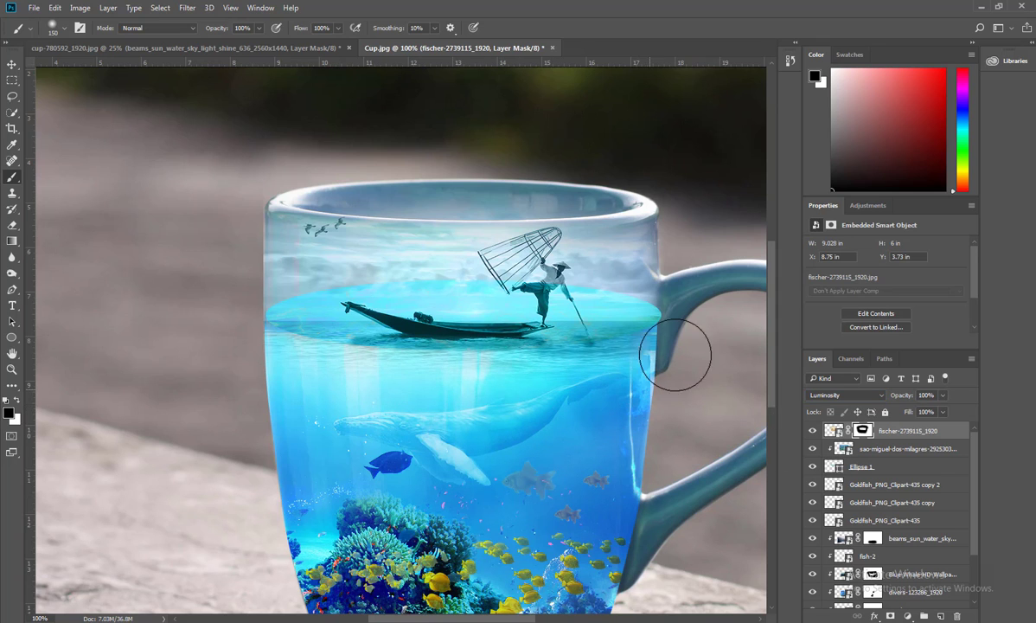
Paint the fischer layer mask along the cup rim to reveal the dark handle edge
{"action": "mouse_move", "coordinate": [675, 355]}
{"action": "left_mouse_down"}
{"action": "mouse_move", "coordinate": [570, 190]}
{"action": "mouse_move", "coordinate": [307, 233]}
{"action": "mouse_move", "coordinate": [662, 231]}
{"action": "mouse_move", "coordinate": [404, 210]}
{"action": "left_mouse_up"}
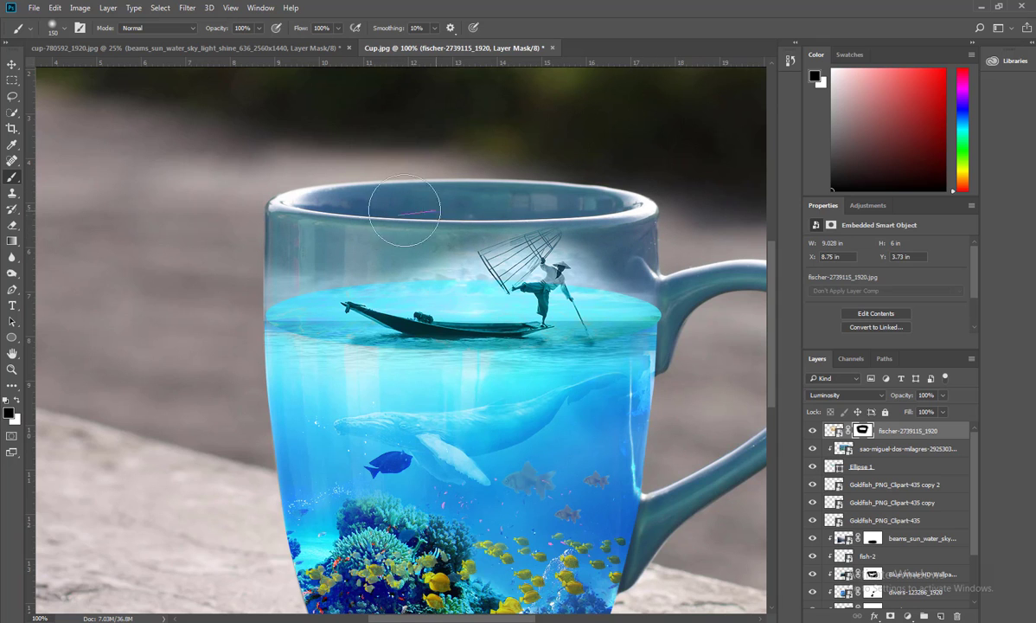
{"action": "left_click_drag", "start_coordinate": [715, 389], "coordinate": [648, 323]}
{"action": "left_click", "coordinate": [865, 451]}
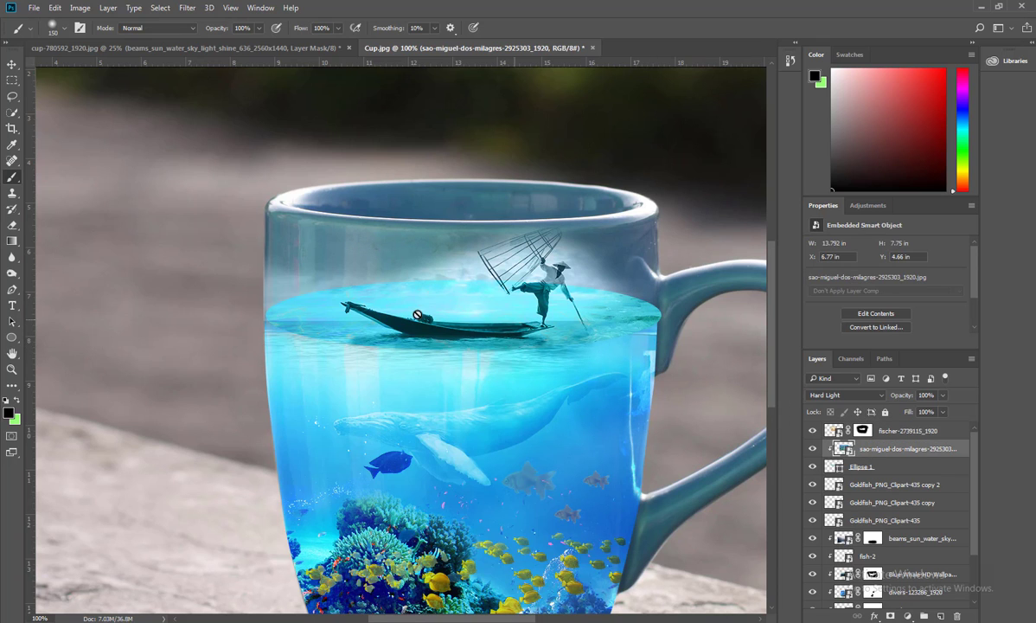
{"action": "left_click", "coordinate": [862, 429]}
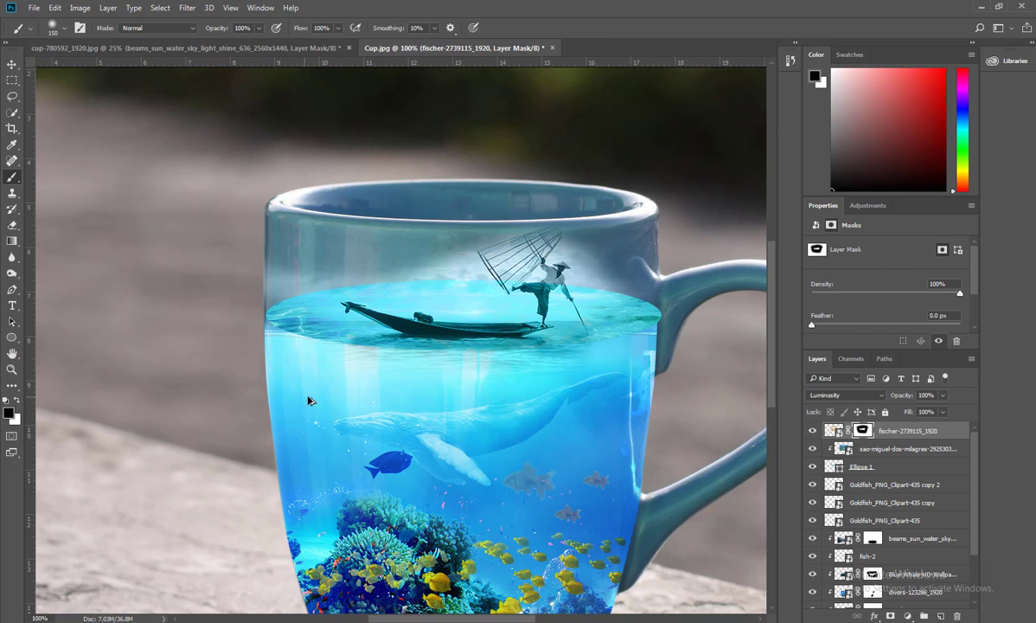
Try blending the water's left edge, undo the last two strokes, and check the zoom
{"action": "left_click_drag", "start_coordinate": [281, 303], "coordinate": [320, 307]}
{"action": "key", "text": "ctrl+z"}
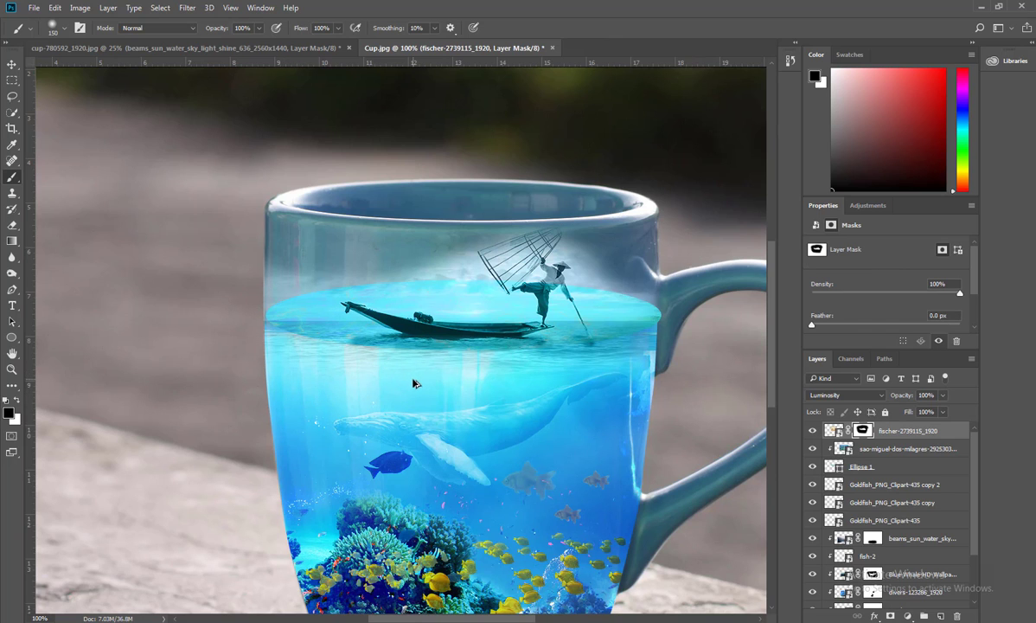
{"action": "key", "text": "ctrl+z"}
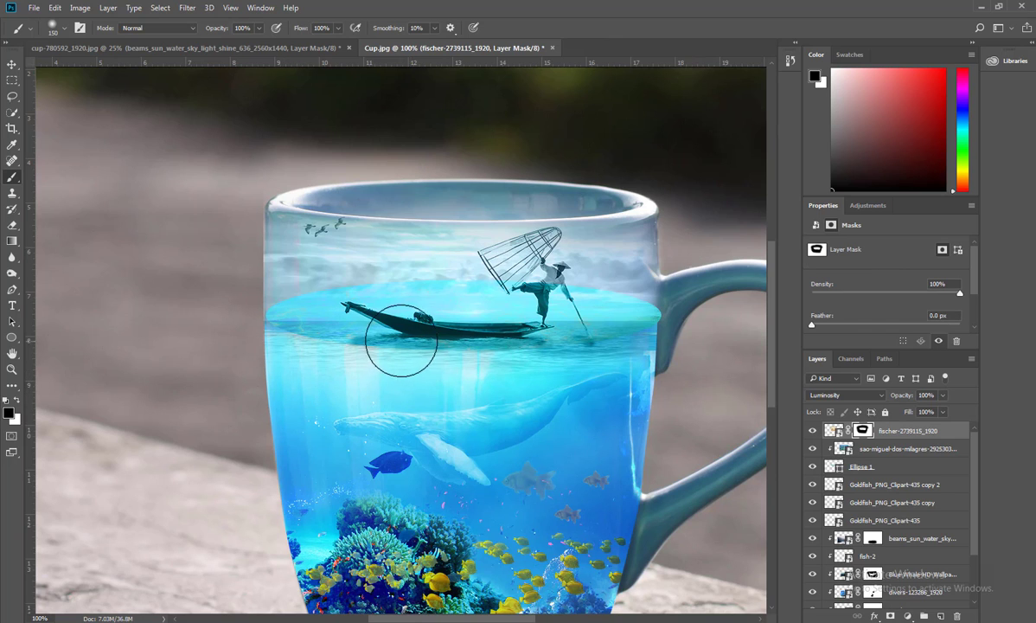
{"action": "key", "text": "ctrl+0"}
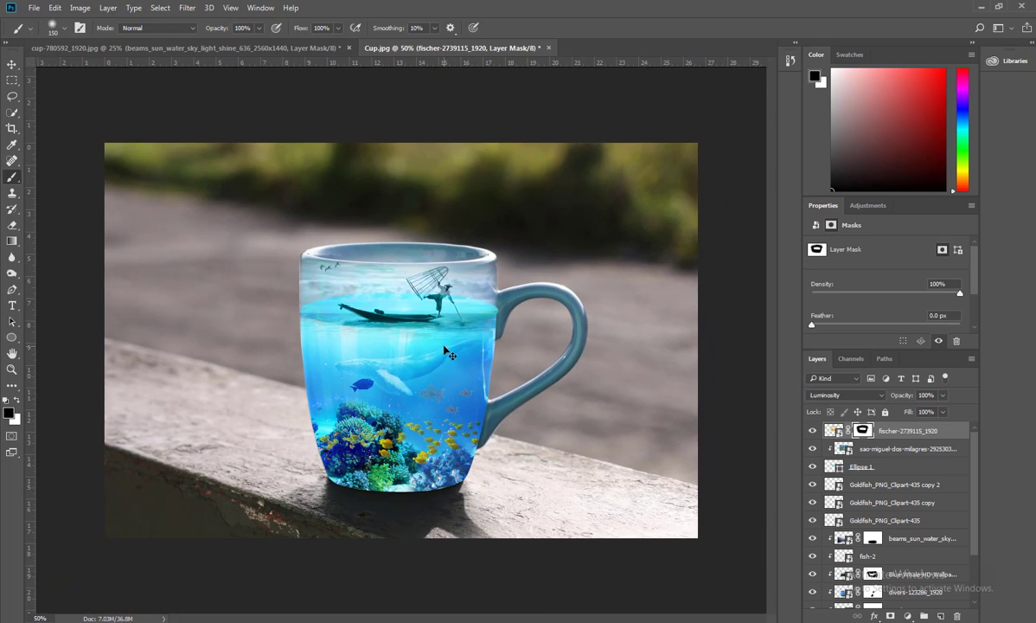
{"action": "key", "text": "ctrl+1"}
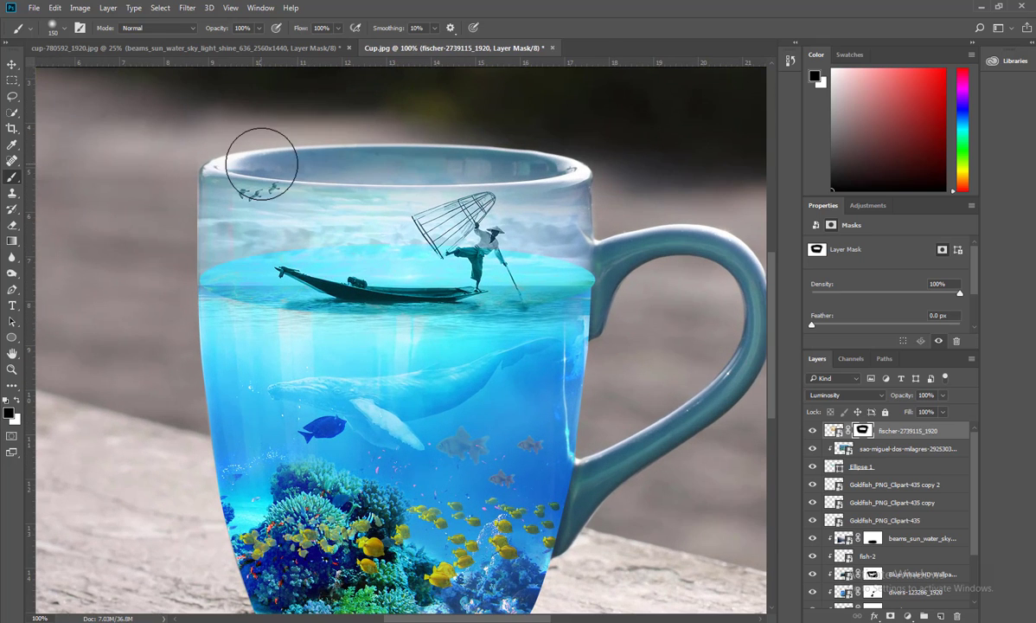
{"action": "scroll", "coordinate": [426, 235], "scroll_direction": "down", "scroll_amount": 2}
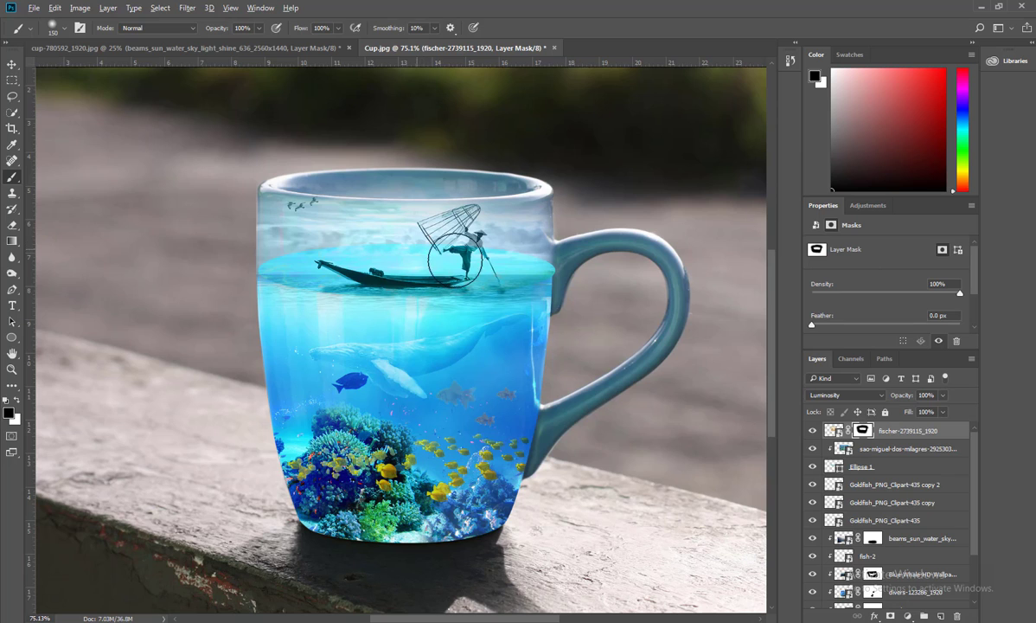
Open the Blending Options for Layer 1
{"action": "left_click", "coordinate": [866, 451]}
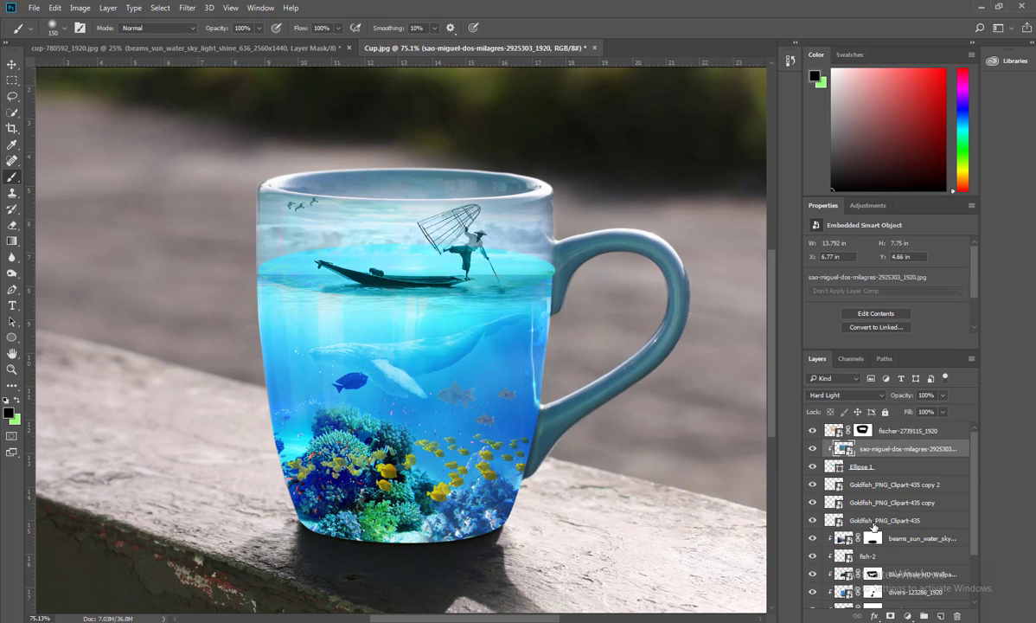
{"action": "scroll", "coordinate": [874, 525], "scroll_direction": "down", "scroll_amount": 3}
{"action": "left_click", "coordinate": [865, 582]}
{"action": "right_click", "coordinate": [865, 582]}
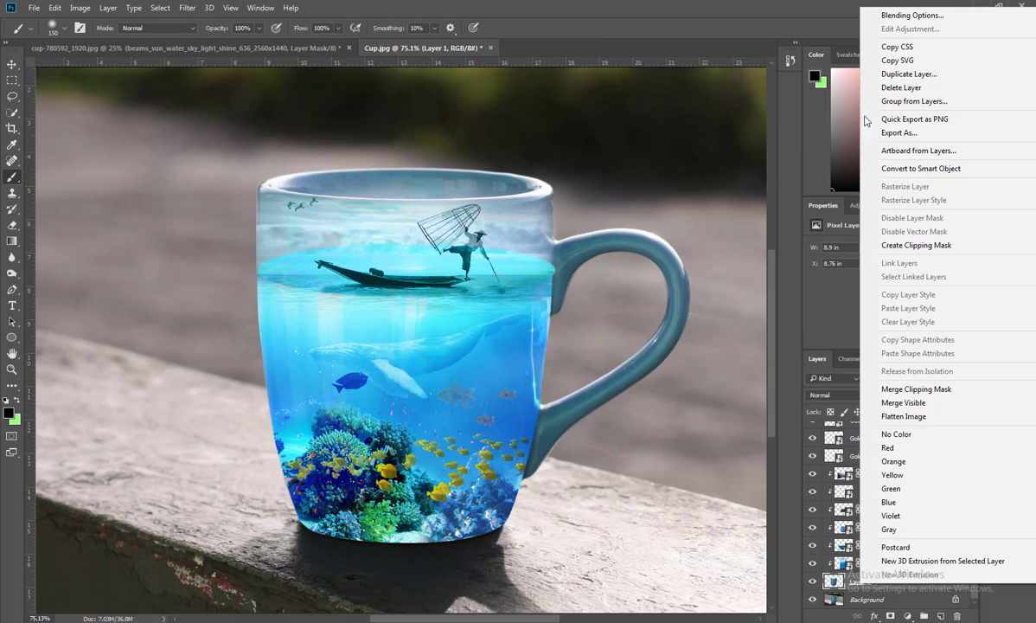
{"action": "left_click", "coordinate": [925, 16]}
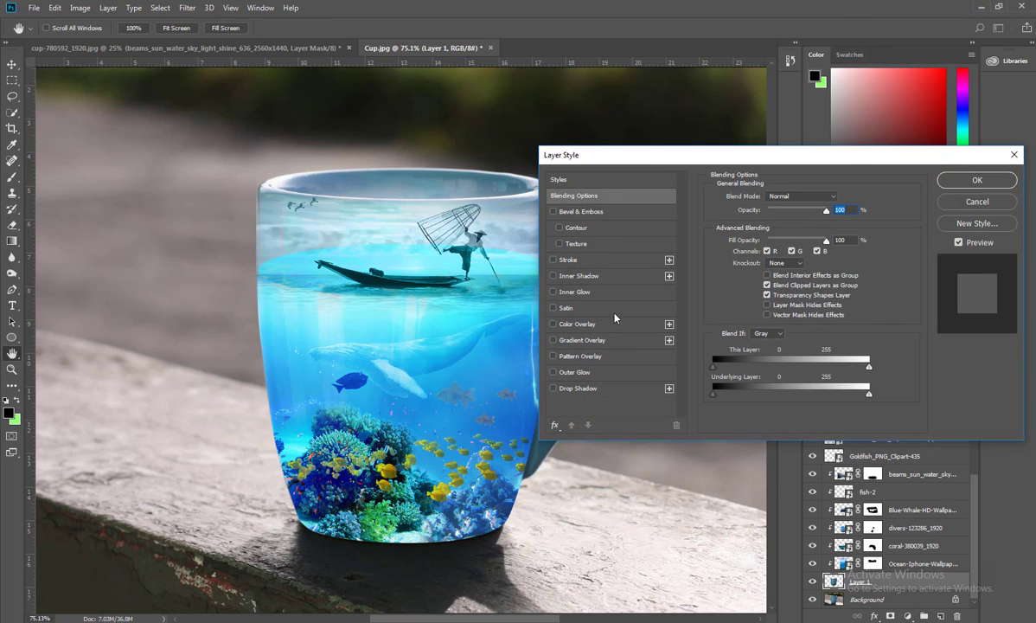
Turn off Outer Glow and enable Inner Glow with a larger size and Multiply blend mode
{"action": "left_click", "coordinate": [577, 377]}
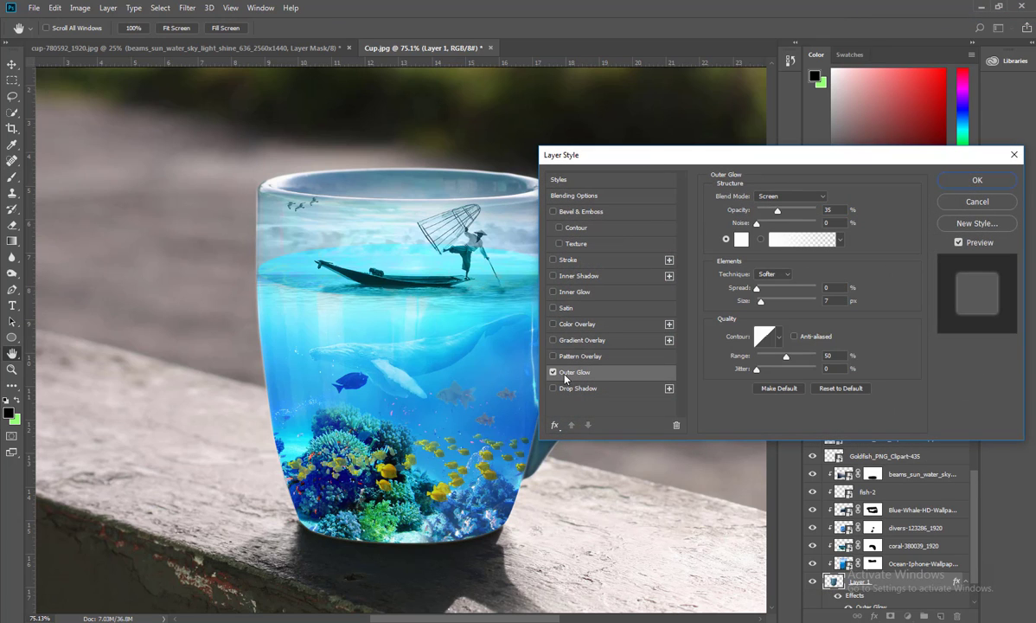
{"action": "left_click", "coordinate": [554, 372]}
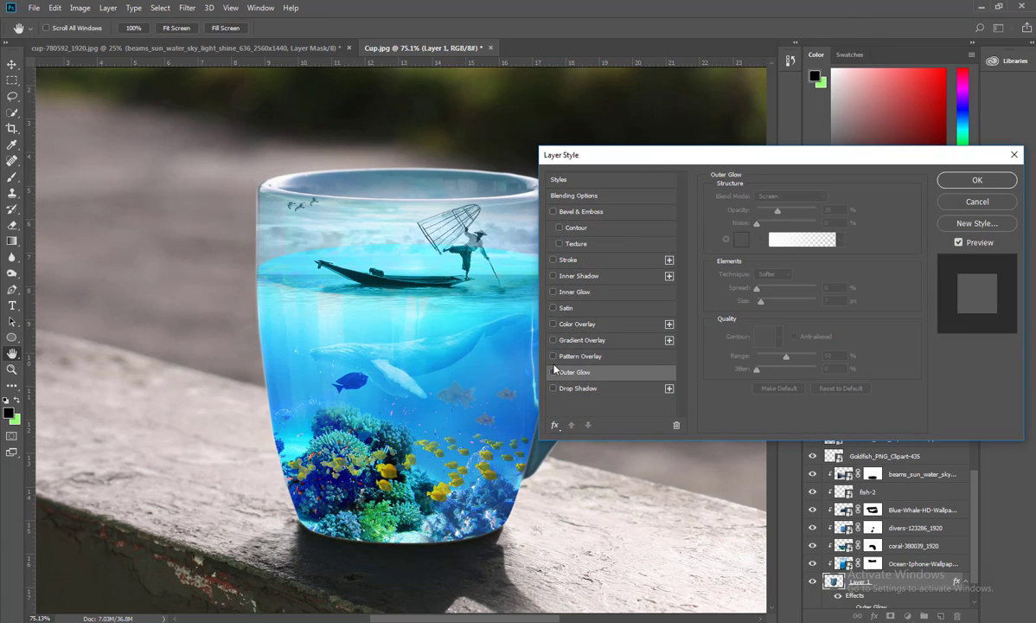
{"action": "left_click", "coordinate": [554, 292]}
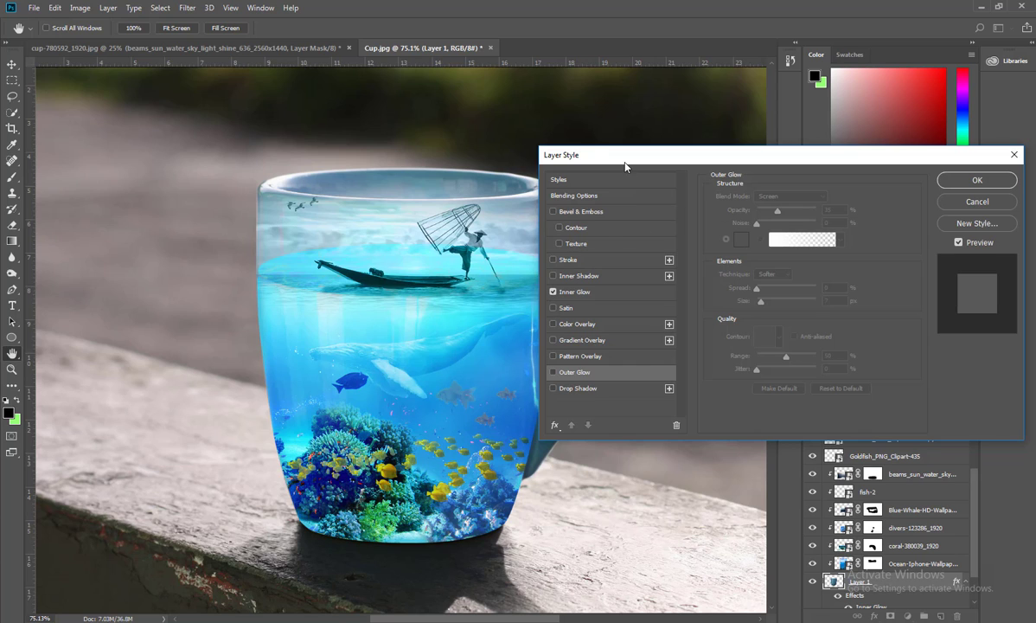
{"action": "left_click_drag", "start_coordinate": [624, 162], "coordinate": [711, 172]}
{"action": "left_click", "coordinate": [677, 307]}
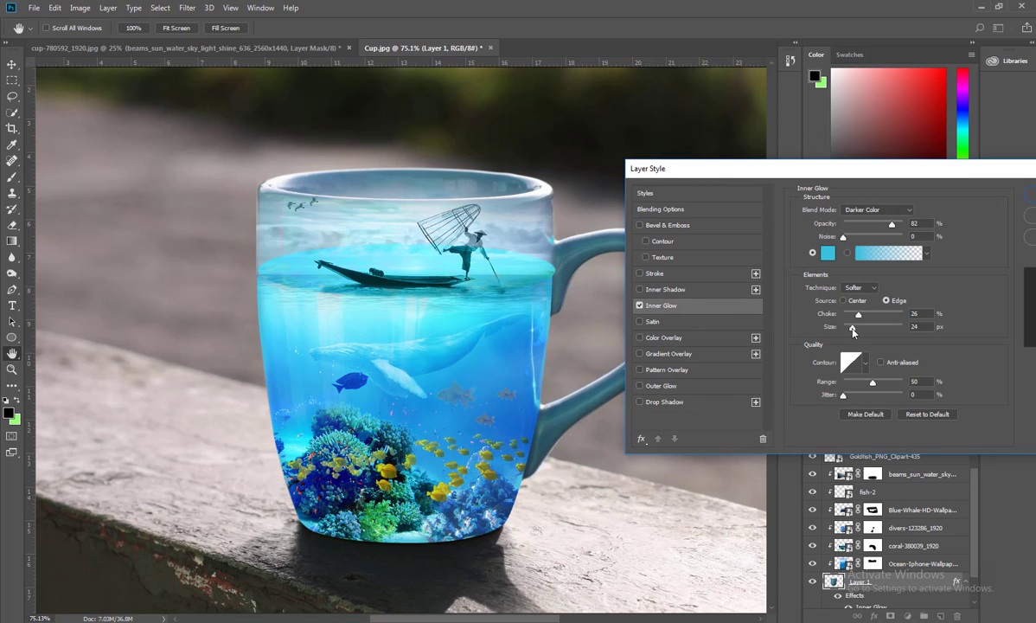
{"action": "left_click_drag", "start_coordinate": [852, 331], "coordinate": [857, 333]}
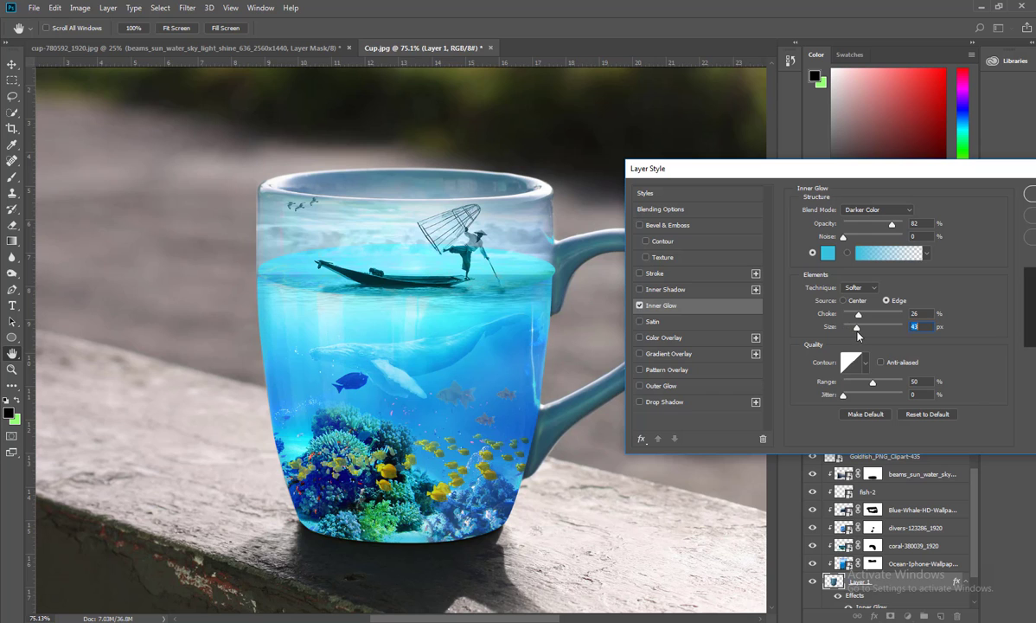
{"action": "left_click", "coordinate": [858, 210]}
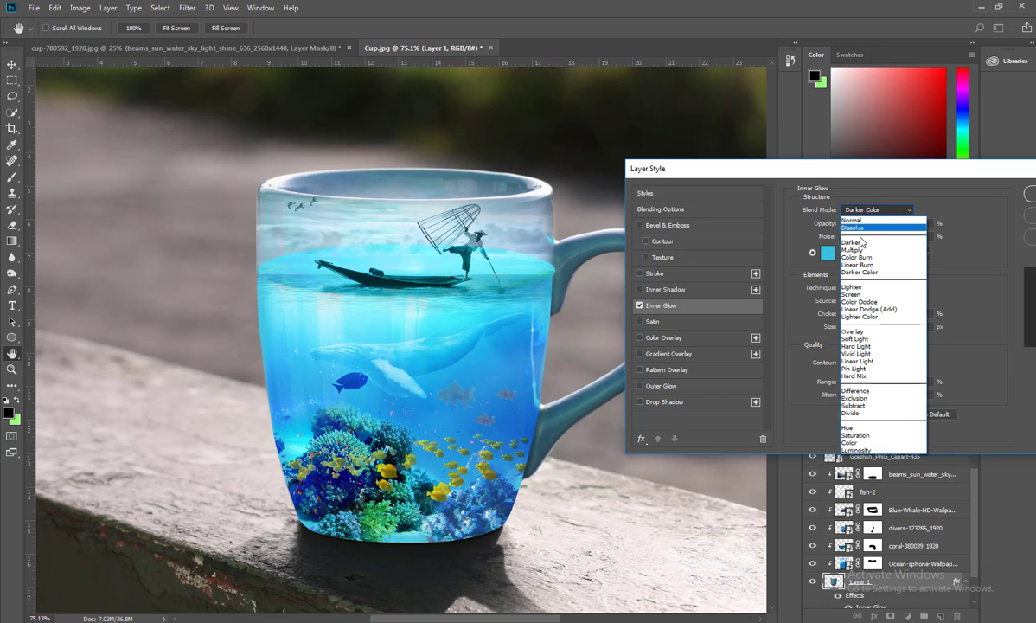
{"action": "left_click", "coordinate": [861, 233]}
{"action": "key", "text": "Down"}
{"action": "key", "text": "Down"}
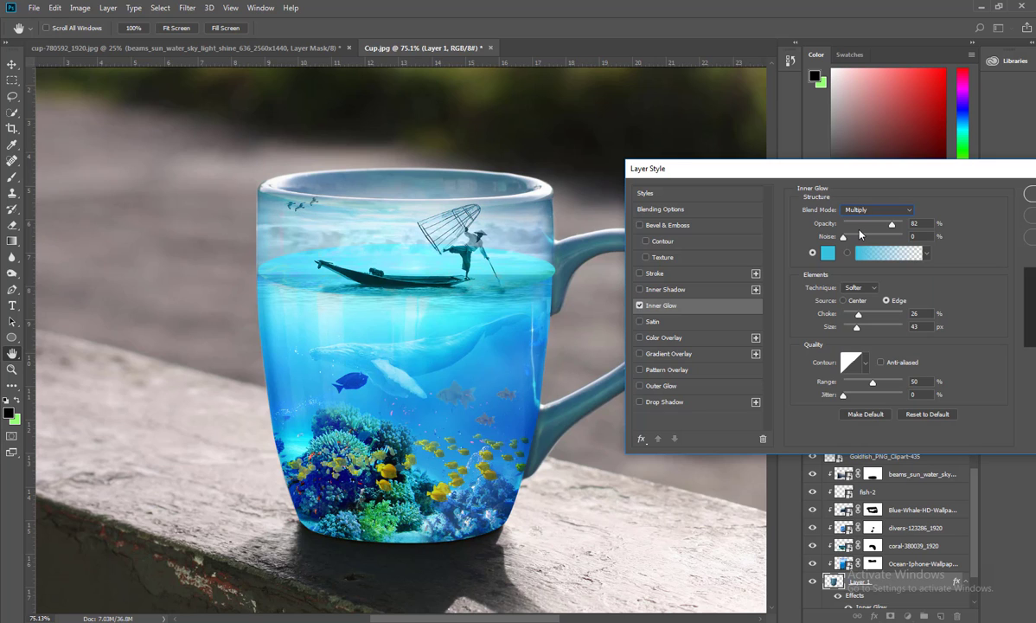
{"action": "key", "text": "Down"}
{"action": "key", "text": "Up"}
Add a 48% opacity Inner Shadow and a Soft Light Color Overlay, then apply the style
{"action": "left_click", "coordinate": [640, 290]}
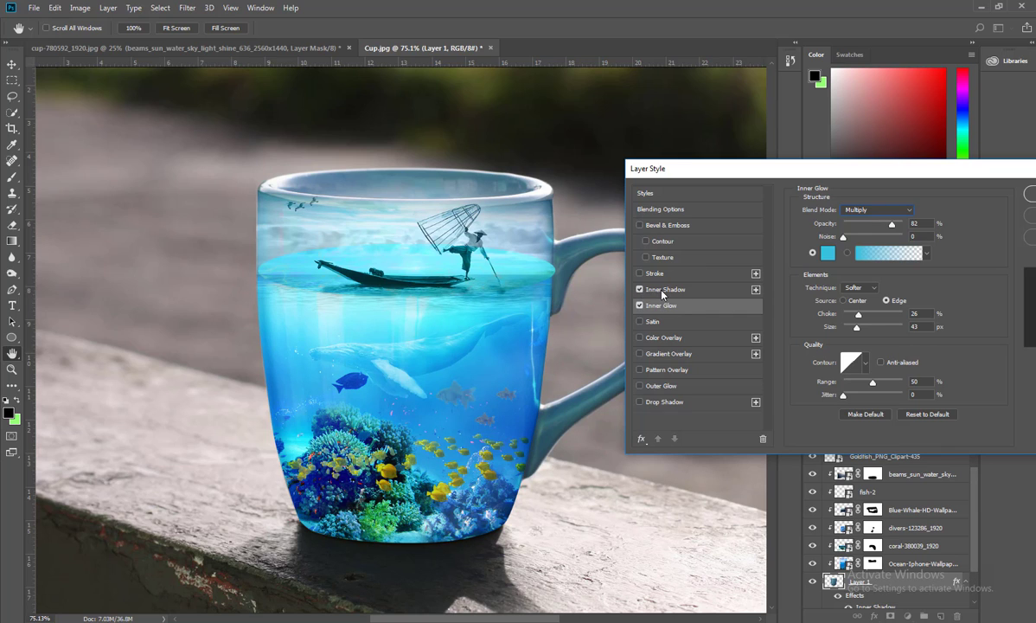
{"action": "left_click", "coordinate": [663, 294]}
{"action": "left_click_drag", "start_coordinate": [856, 265], "coordinate": [885, 292]}
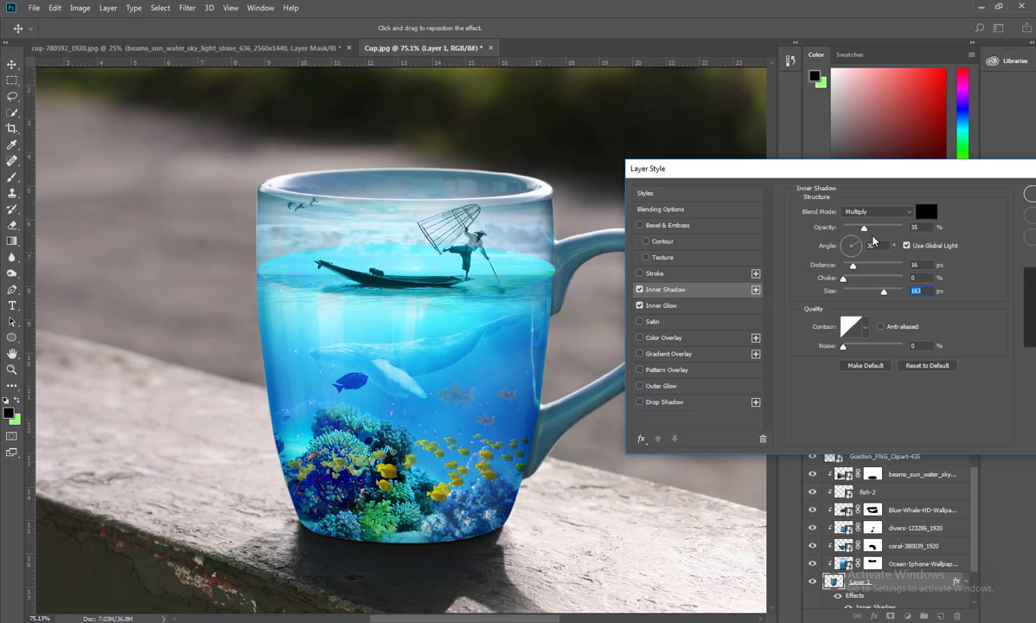
{"action": "left_click_drag", "start_coordinate": [865, 227], "coordinate": [871, 228]}
{"action": "left_click_drag", "start_coordinate": [865, 168], "coordinate": [755, 237]}
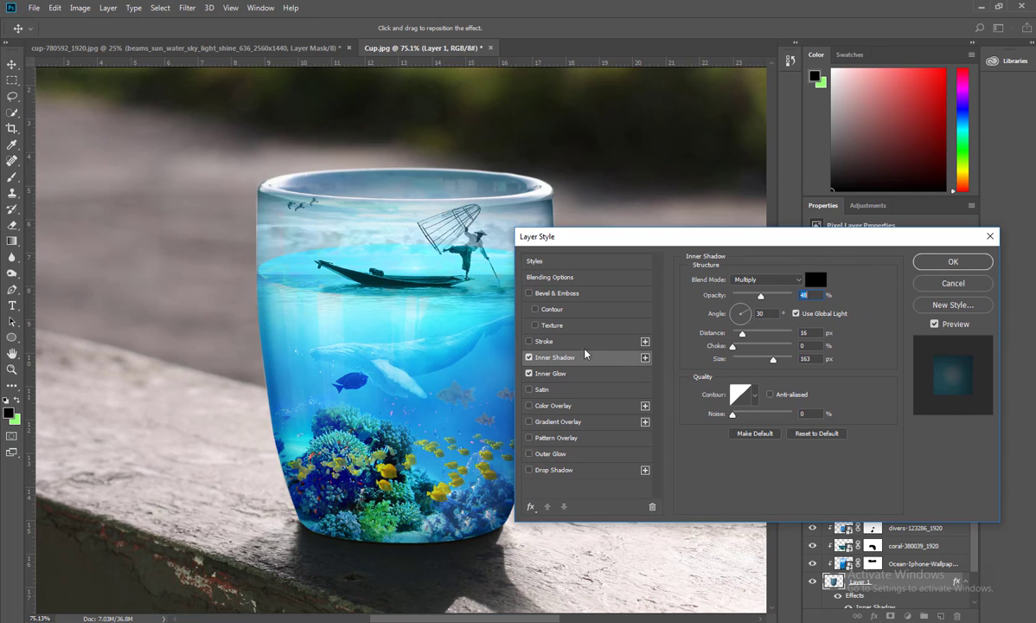
{"action": "left_click", "coordinate": [558, 404]}
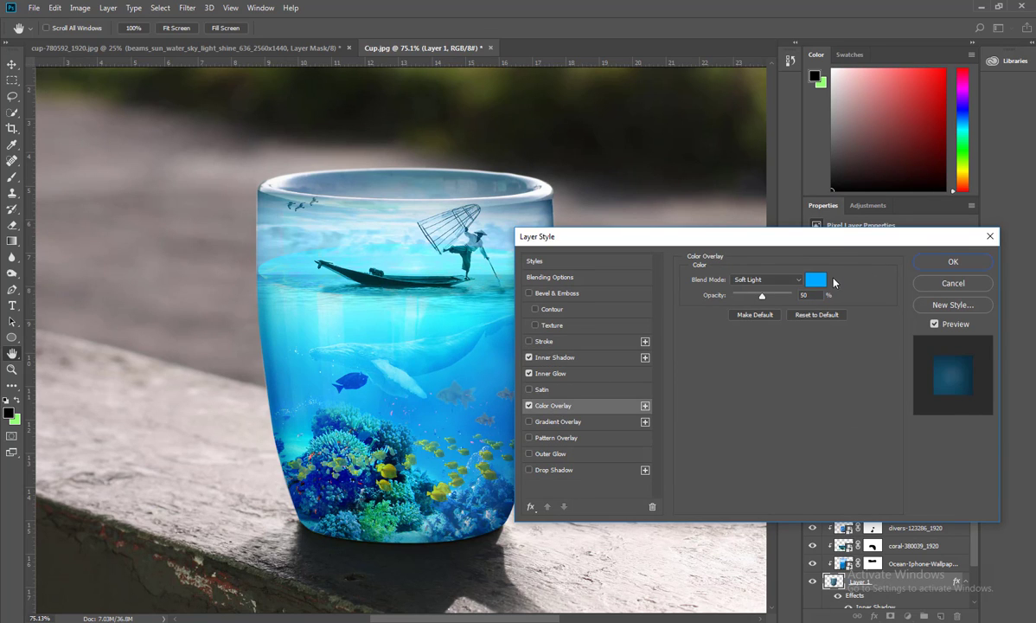
{"action": "left_click", "coordinate": [953, 262]}
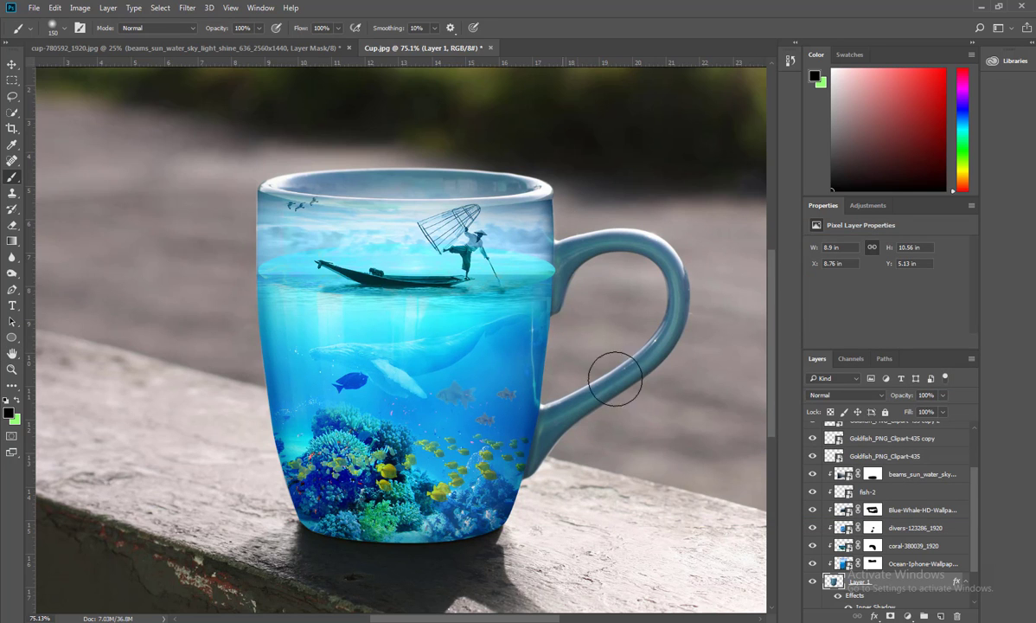
Copy Layer 1's layer style
{"action": "scroll", "coordinate": [838, 449], "scroll_direction": "up", "scroll_amount": 2}
{"action": "scroll", "coordinate": [851, 444], "scroll_direction": "up", "scroll_amount": 2}
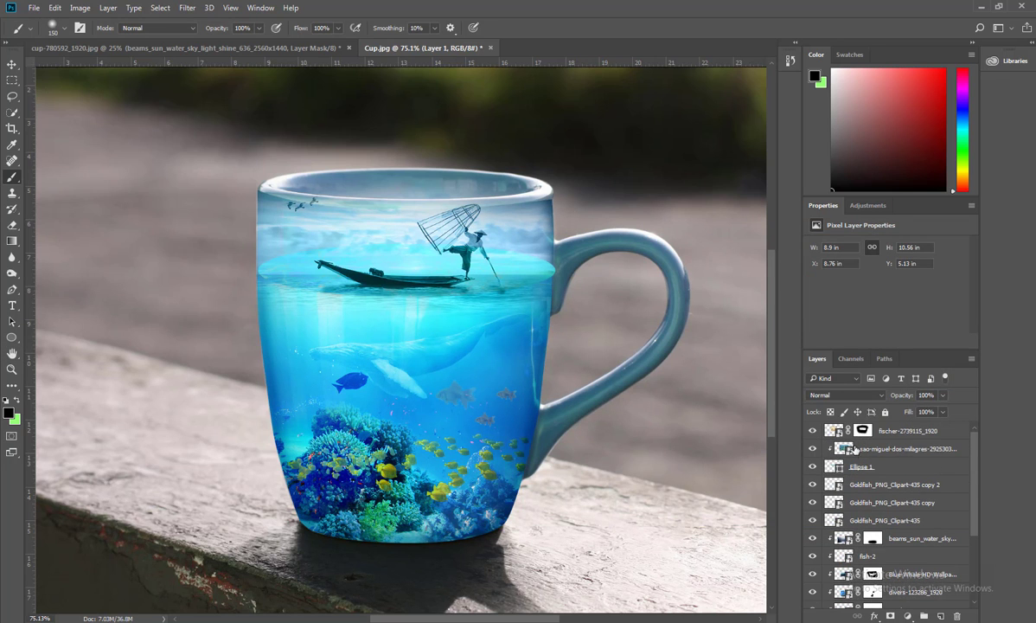
{"action": "left_click", "coordinate": [846, 468]}
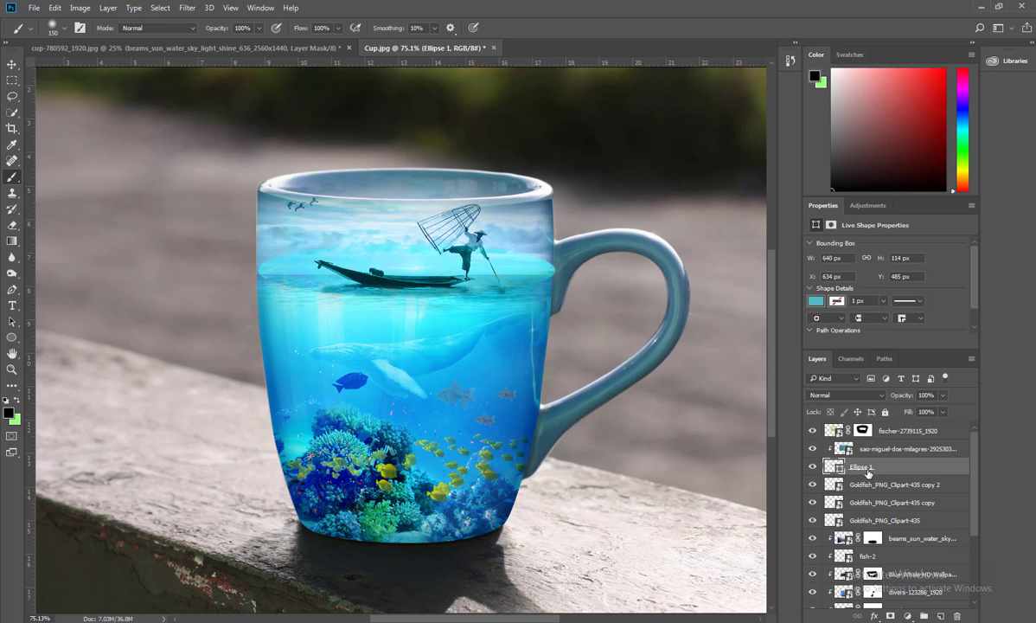
{"action": "scroll", "coordinate": [843, 476], "scroll_direction": "down", "scroll_amount": 2}
{"action": "right_click", "coordinate": [879, 562]}
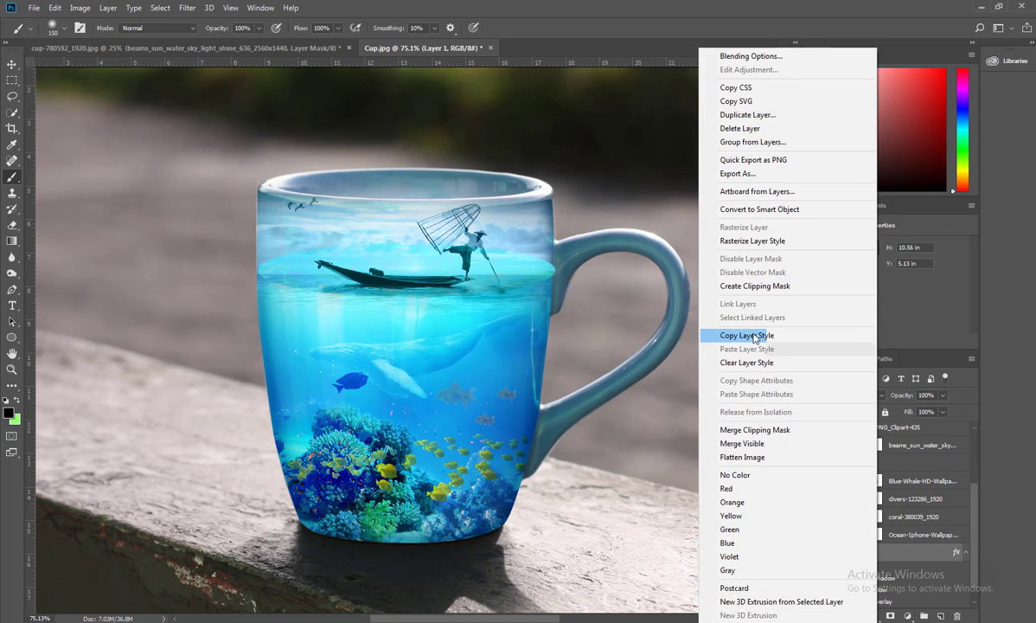
{"action": "left_click", "coordinate": [740, 331]}
Paste the copied layer style onto the Ellipse 1 layer
{"action": "scroll", "coordinate": [856, 499], "scroll_direction": "up", "scroll_amount": 2}
{"action": "scroll", "coordinate": [860, 488], "scroll_direction": "up", "scroll_amount": 1}
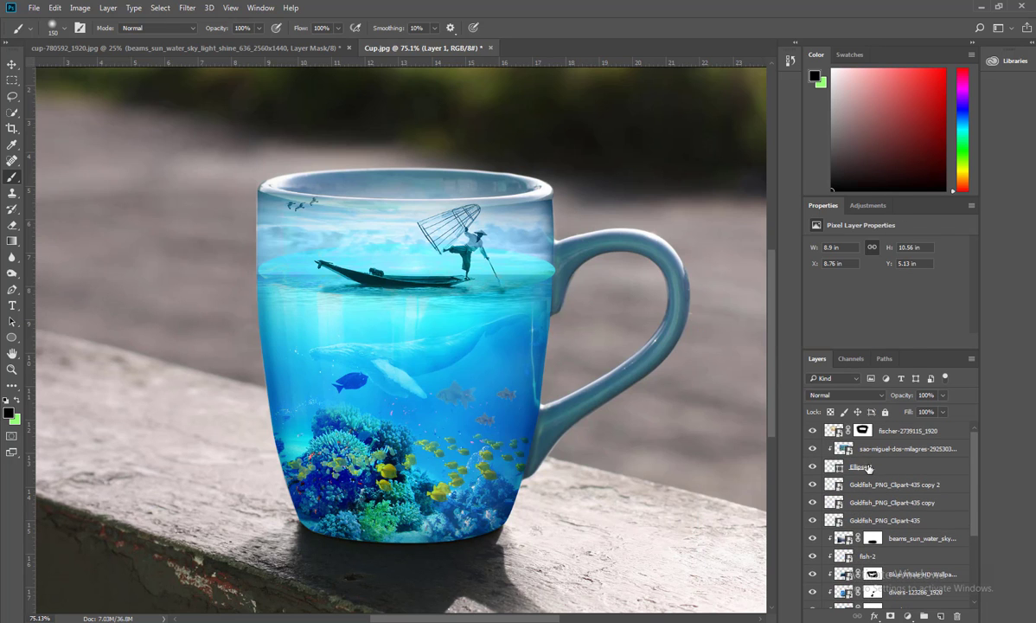
{"action": "right_click", "coordinate": [869, 468]}
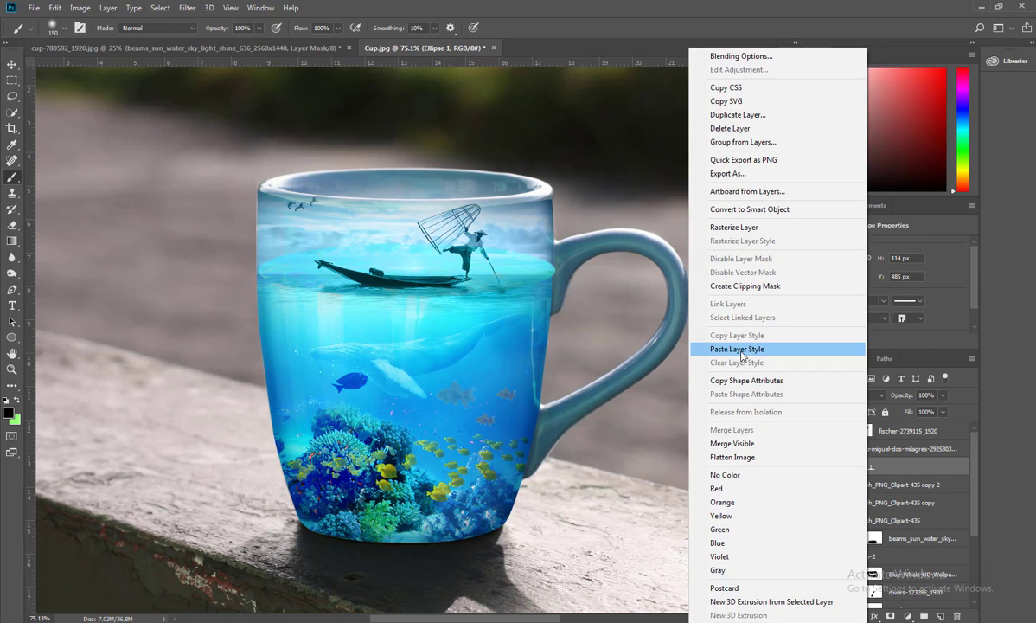
{"action": "left_click", "coordinate": [741, 350]}
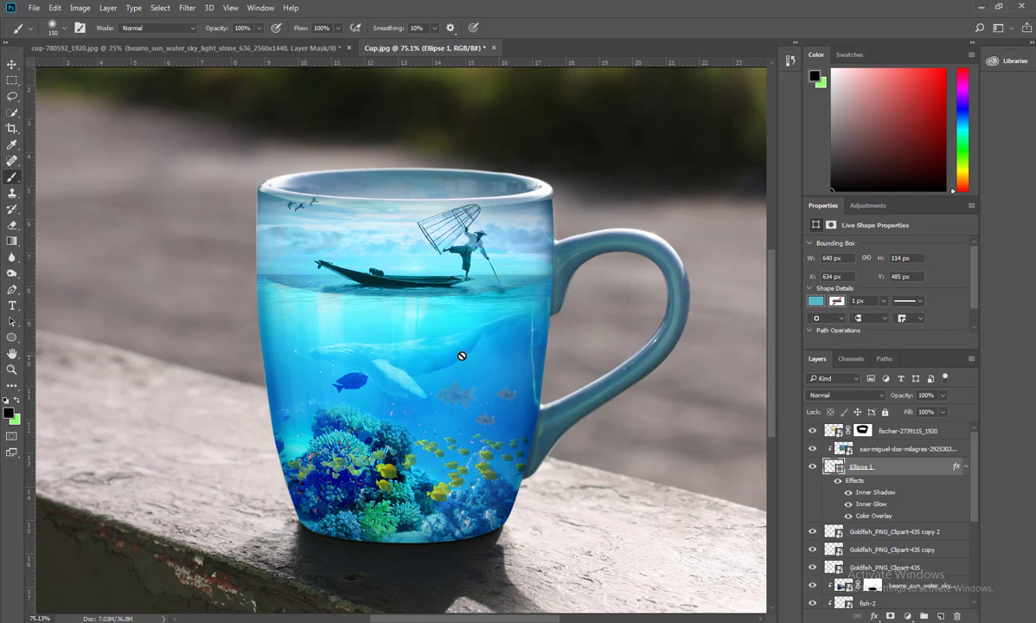
{"action": "scroll", "coordinate": [464, 299], "scroll_direction": "down", "scroll_amount": 1}
{"action": "scroll", "coordinate": [464, 298], "scroll_direction": "down", "scroll_amount": 1}
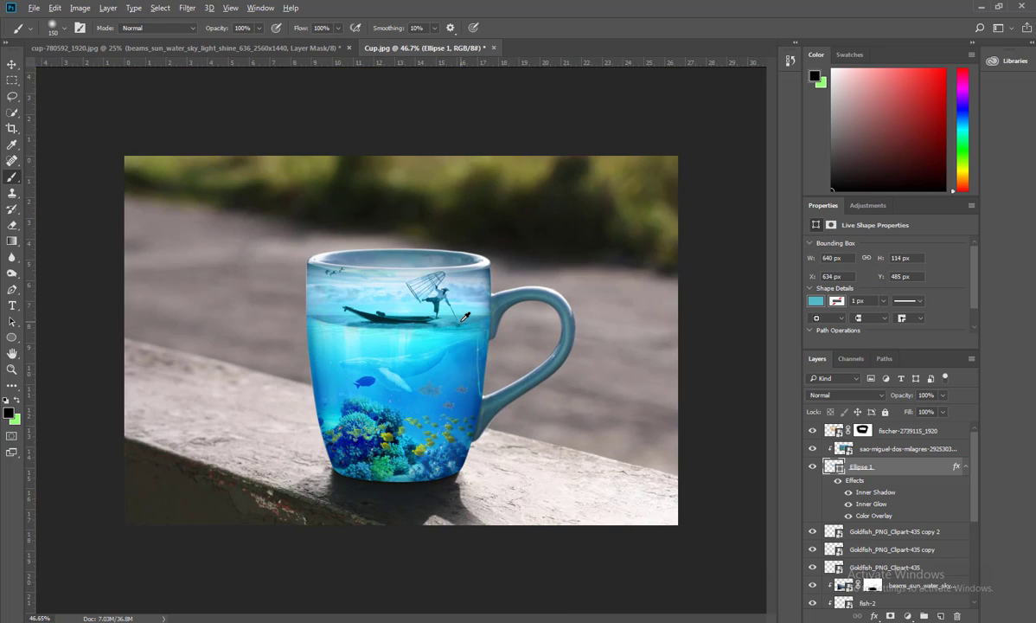
{"action": "scroll", "coordinate": [465, 298], "scroll_direction": "up", "scroll_amount": 2}
{"action": "scroll", "coordinate": [465, 298], "scroll_direction": "up", "scroll_amount": 1}
{"action": "scroll", "coordinate": [465, 318], "scroll_direction": "up", "scroll_amount": 1}
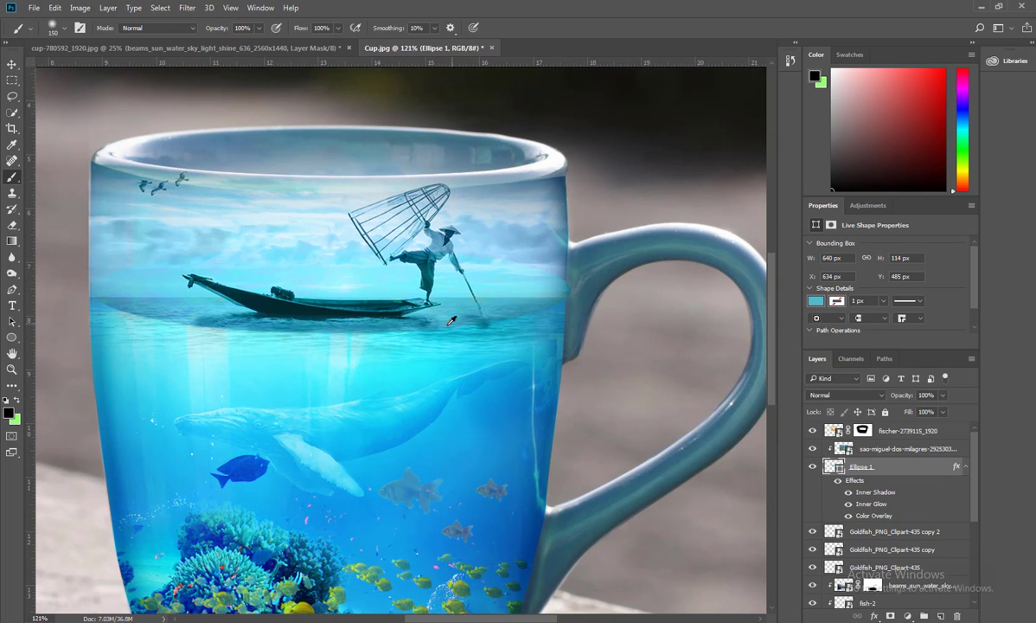
Rasterize Ellipse 1 and add a white layer mask to it
{"action": "left_click", "coordinate": [809, 468]}
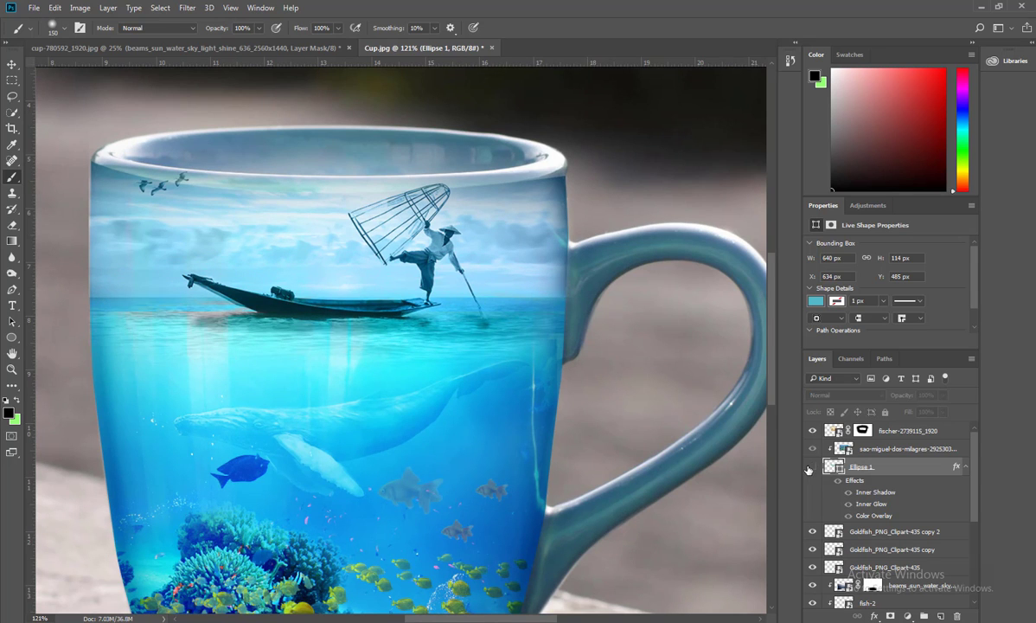
{"action": "right_click", "coordinate": [876, 473]}
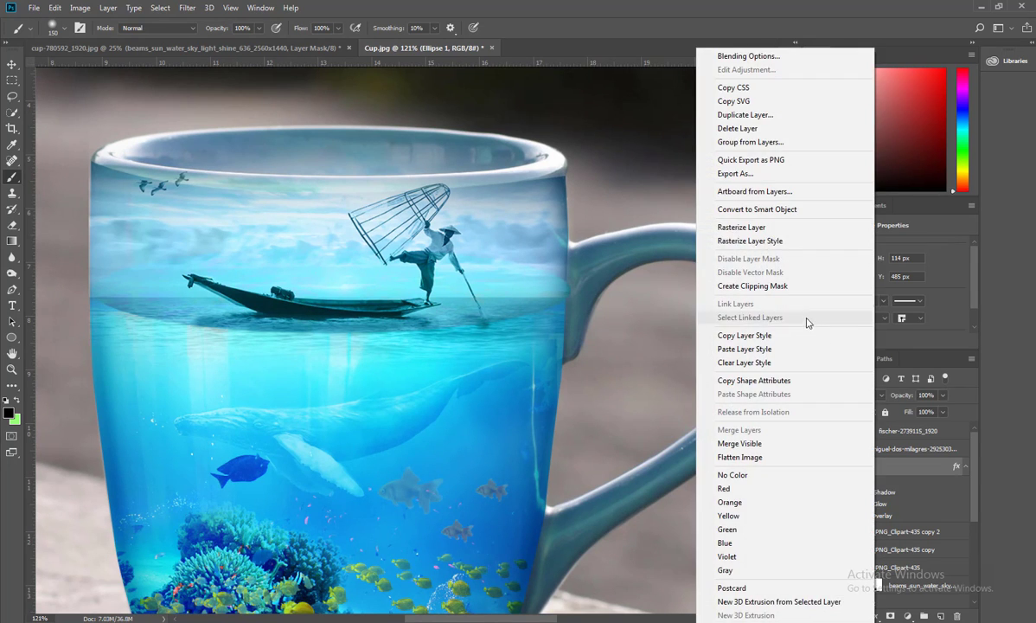
{"action": "left_click", "coordinate": [718, 216]}
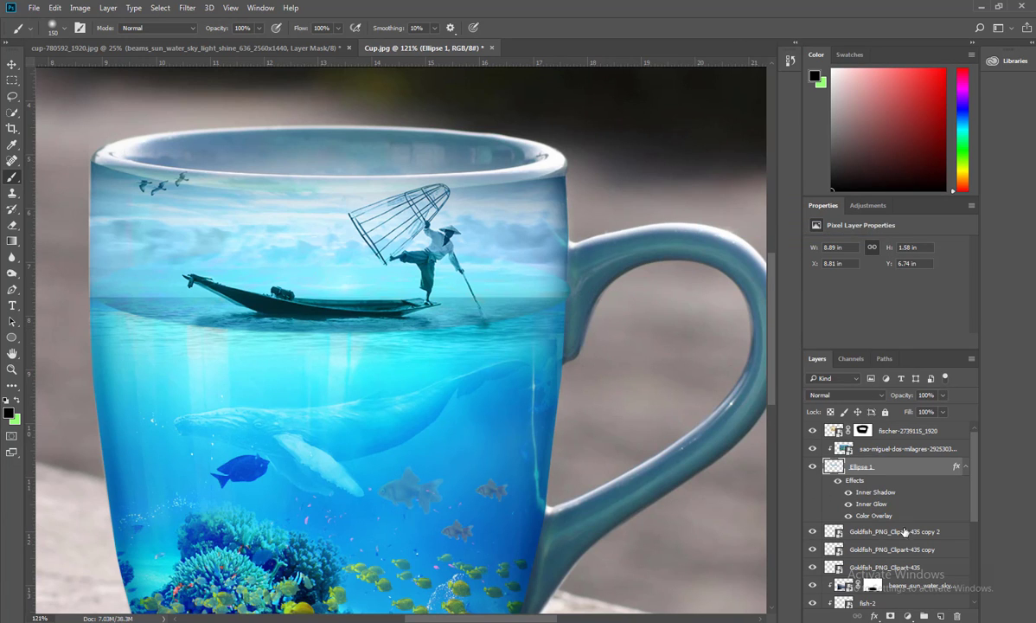
{"action": "left_click", "coordinate": [892, 616]}
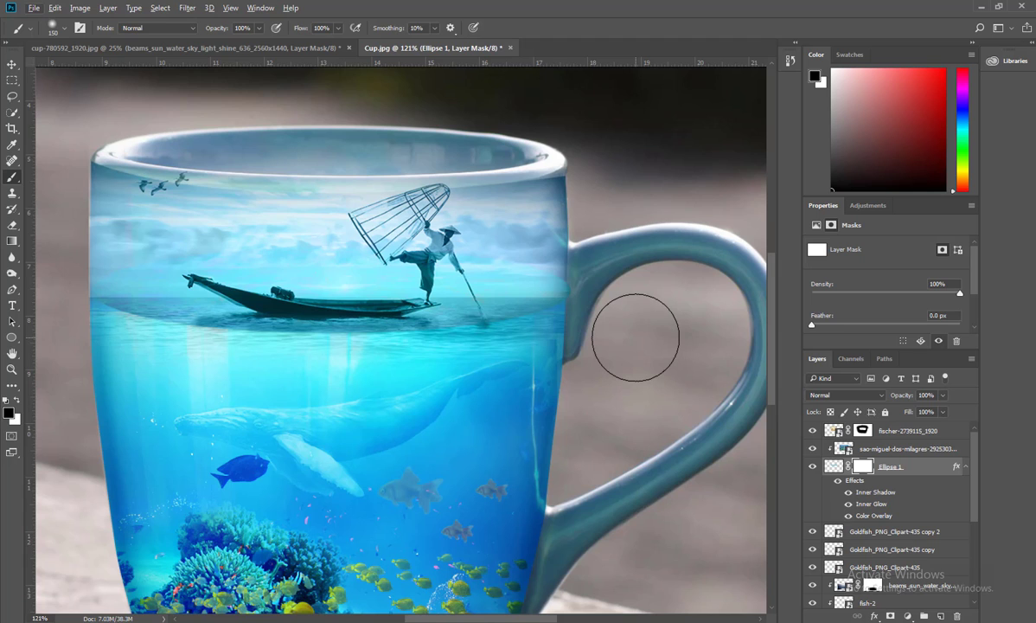
Shrink the brush and bring the fisherman and boat into view
{"action": "key", "text": "bracketleft"}
{"action": "key", "text": "bracketleft"}
{"action": "key", "text": "bracketleft"}
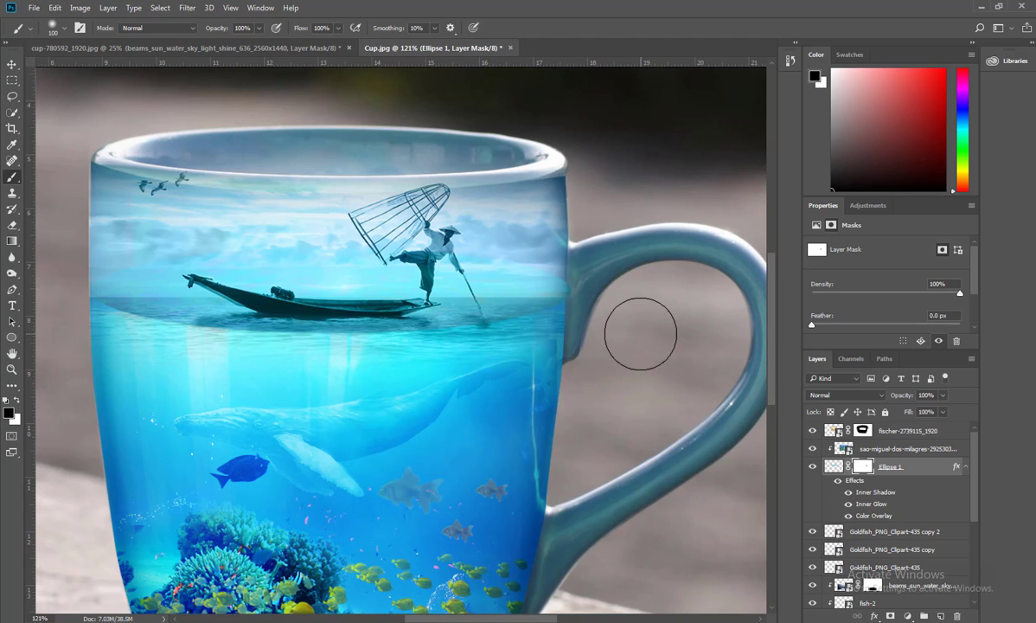
{"action": "key", "text": "bracketleft"}
{"action": "key", "text": "bracketleft"}
{"action": "key", "text": "bracketleft"}
{"action": "scroll", "coordinate": [579, 279], "scroll_direction": "up", "scroll_amount": 1}
{"action": "scroll", "coordinate": [579, 285], "scroll_direction": "up", "scroll_amount": 4}
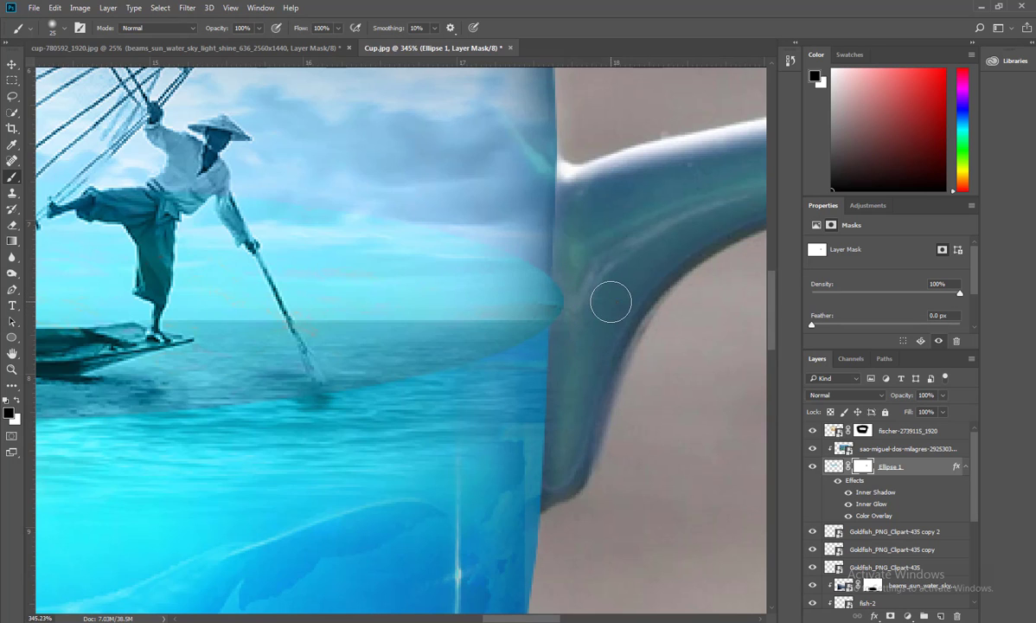
{"action": "right_click", "coordinate": [611, 302]}
{"action": "left_click", "coordinate": [580, 273]}
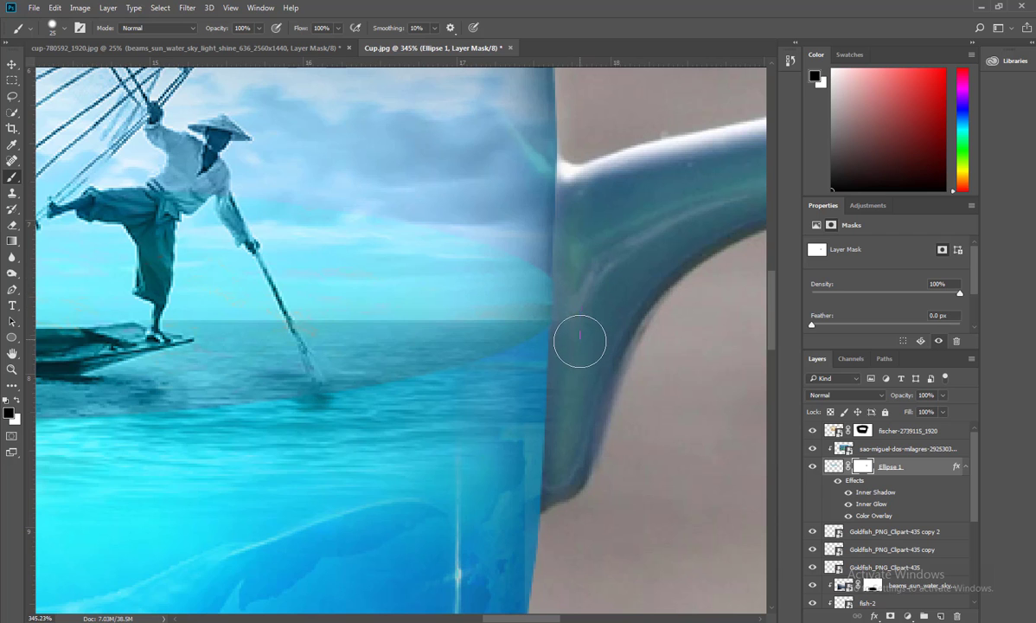
{"action": "left_click_drag", "start_coordinate": [44, 400], "coordinate": [474, 352]}
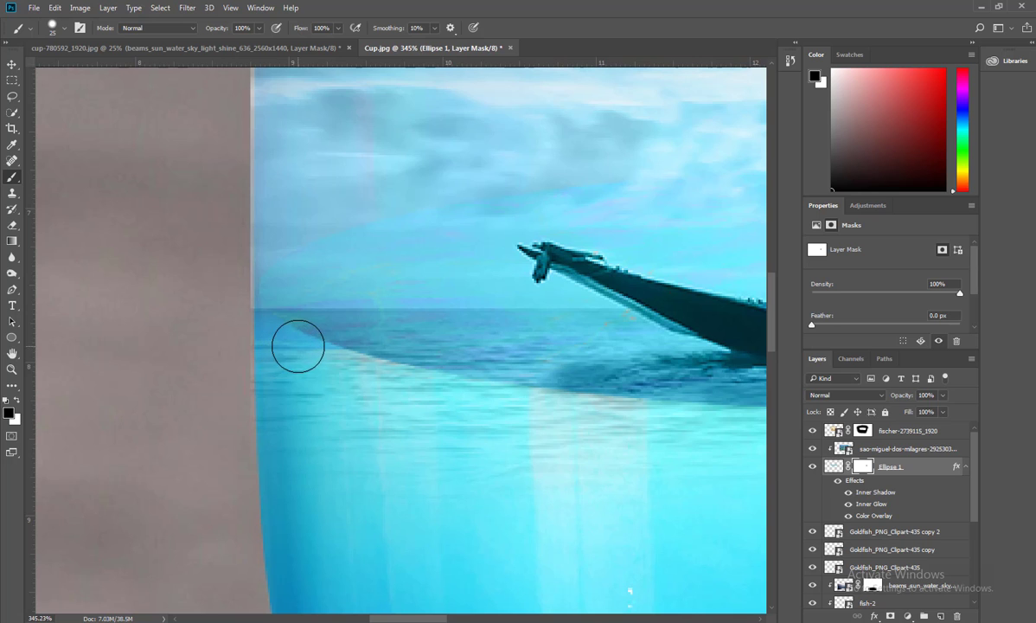
Paint the Ellipse 1 mask along the horizon with a 45 px, 0% hardness brush
{"action": "key", "text": "bracketright"}
{"action": "key", "text": "bracketright"}
{"action": "mouse_move", "coordinate": [303, 368]}
{"action": "left_mouse_down"}
{"action": "mouse_move", "coordinate": [393, 405]}
{"action": "mouse_move", "coordinate": [529, 409]}
{"action": "mouse_move", "coordinate": [585, 393]}
{"action": "mouse_move", "coordinate": [363, 384]}
{"action": "left_mouse_up"}
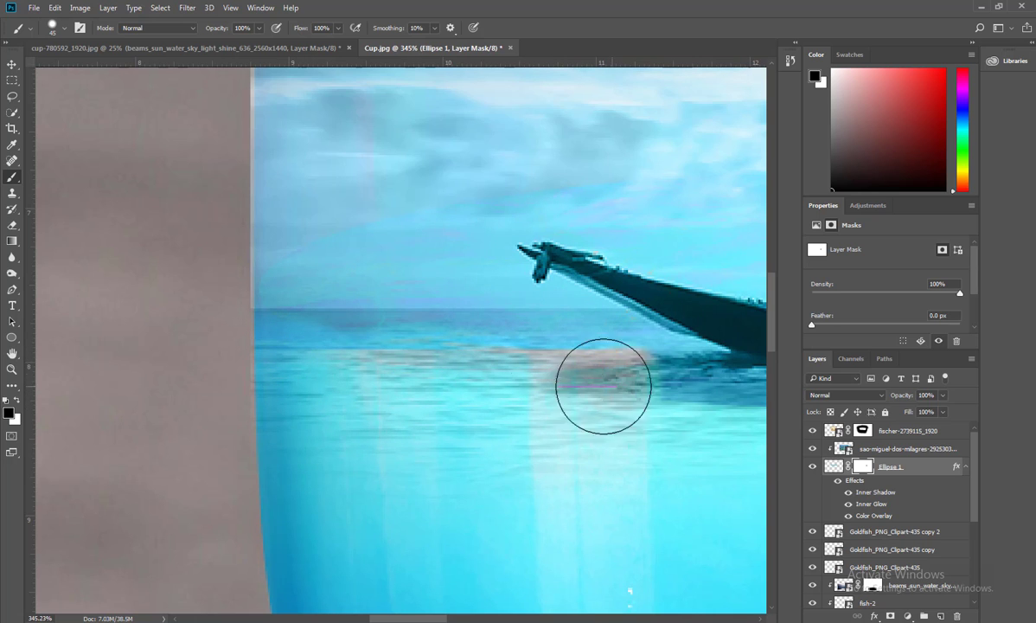
{"action": "scroll", "coordinate": [496, 399], "scroll_direction": "right", "scroll_amount": 3}
{"action": "right_click", "coordinate": [337, 400]}
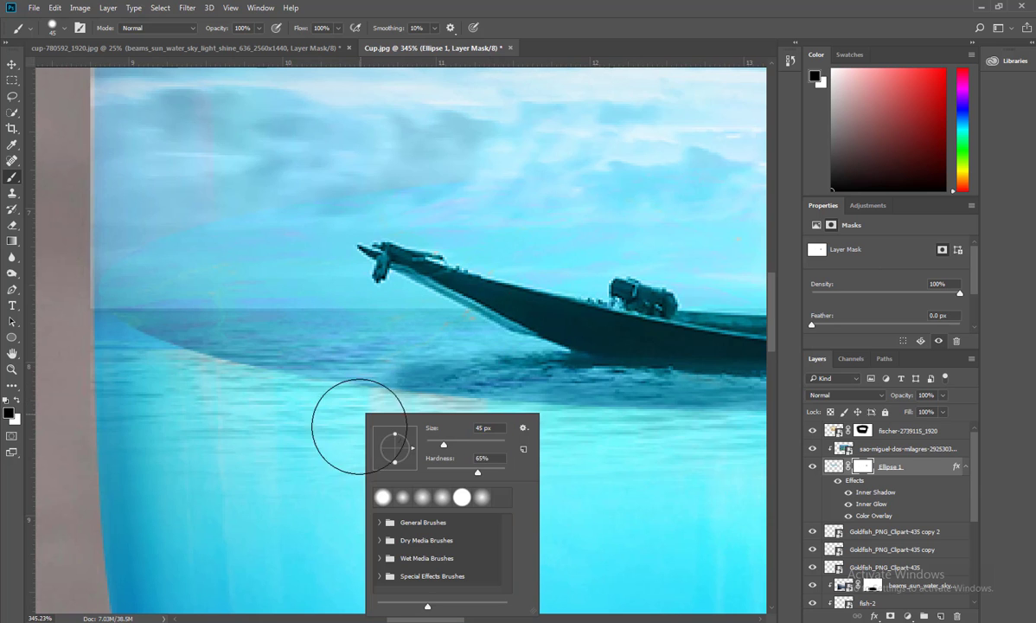
{"action": "left_click_drag", "start_coordinate": [437, 475], "coordinate": [422, 474]}
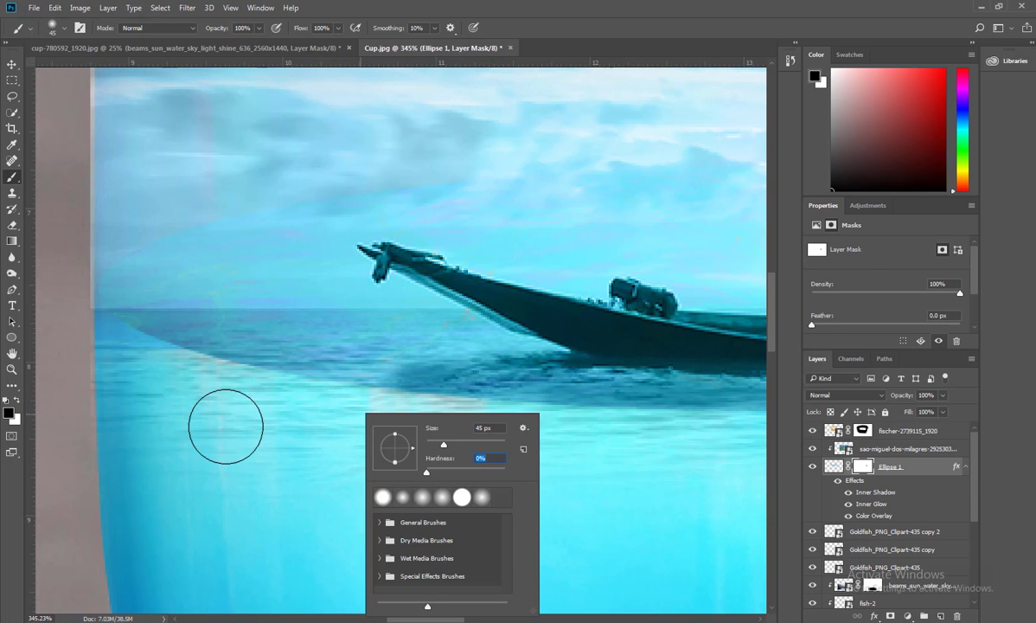
{"action": "key", "text": "ctrl+1"}
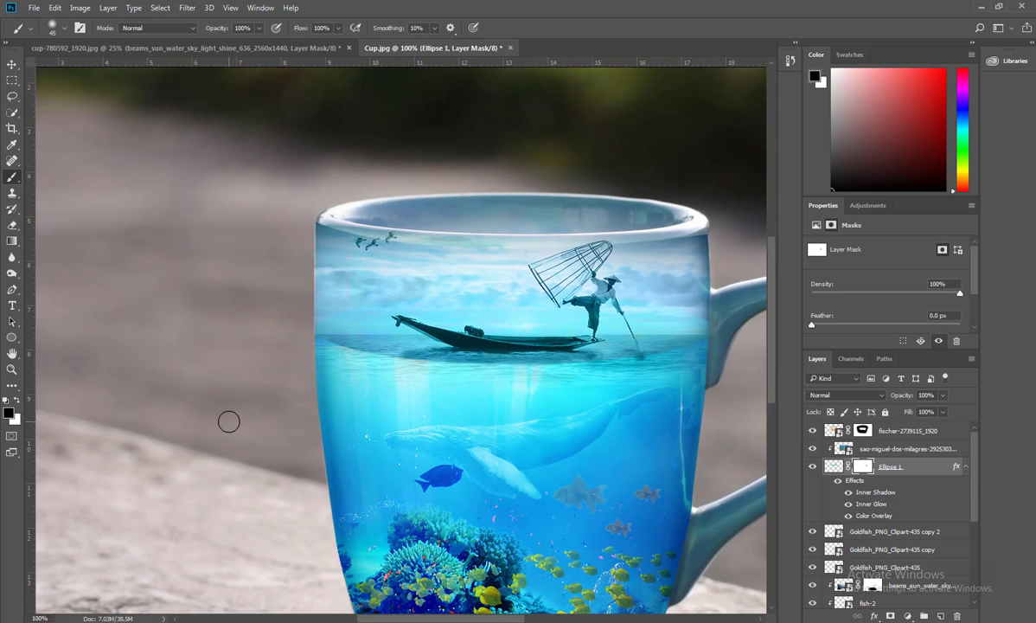
Paint the Ellipse 1 mask under the boat with a 150 px soft brush
{"action": "key", "text": "bracketright"}
{"action": "key", "text": "bracketright"}
{"action": "key", "text": "bracketright"}
{"action": "key", "text": "bracketright"}
{"action": "key", "text": "bracketright"}
{"action": "key", "text": "bracketright"}
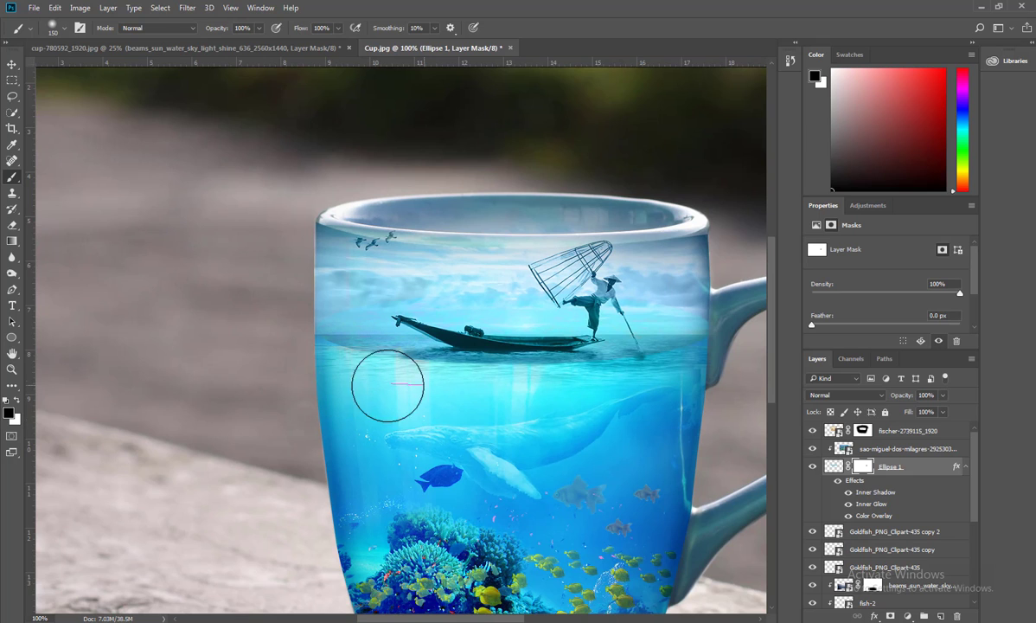
{"action": "mouse_move", "coordinate": [388, 385]}
{"action": "left_mouse_down"}
{"action": "mouse_move", "coordinate": [681, 374]}
{"action": "mouse_move", "coordinate": [295, 364]}
{"action": "left_mouse_up"}
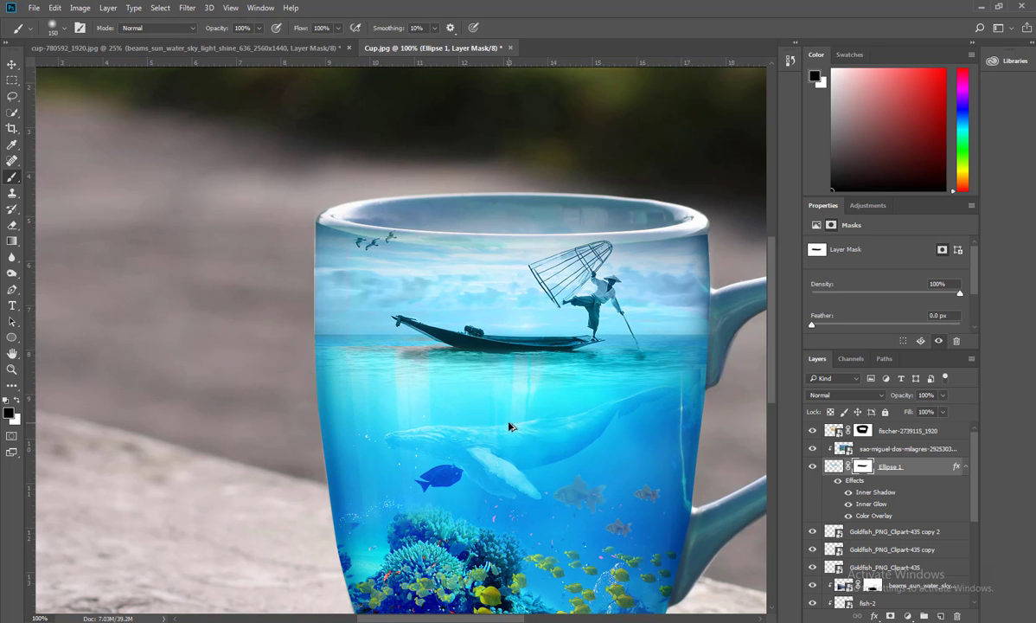
{"action": "left_click", "coordinate": [861, 431]}
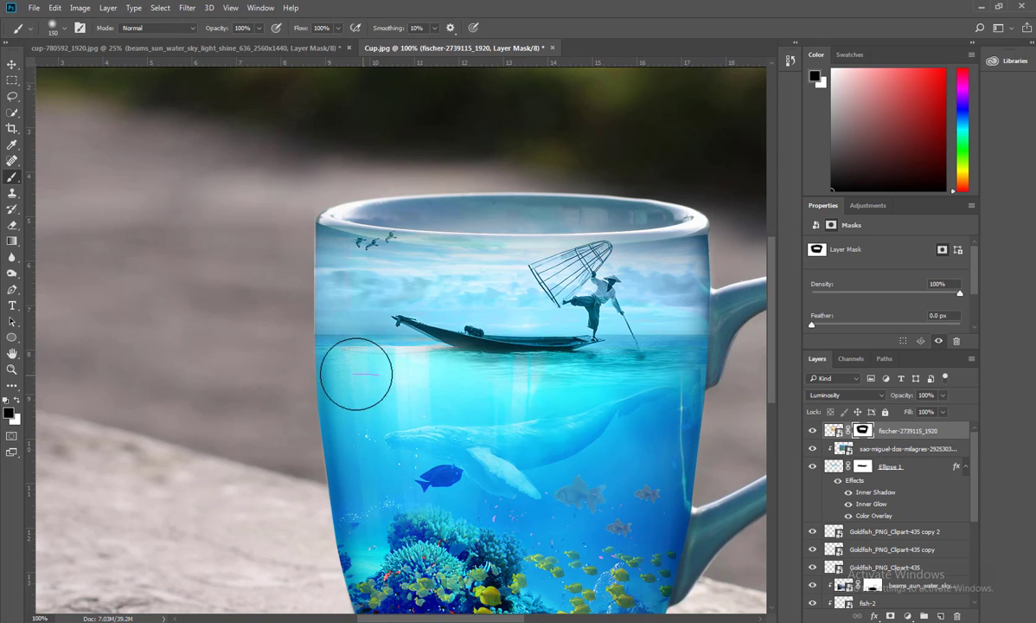
{"action": "key", "text": "ctrl+z"}
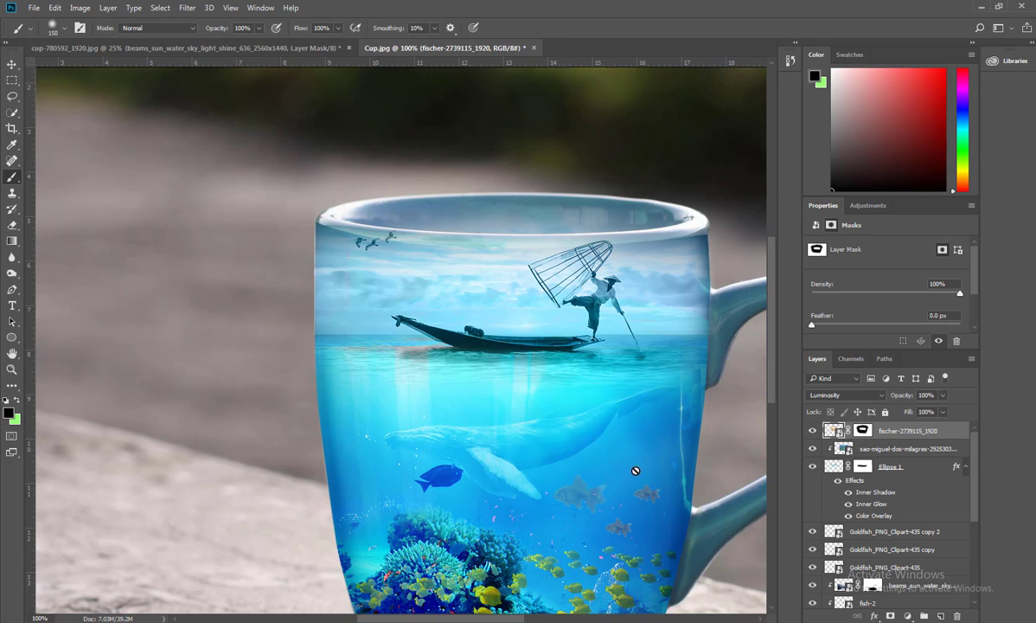
Add a trial mask to the sao-miguel-dos-milagres layer, test it, then delete it
{"action": "left_click", "coordinate": [843, 450]}
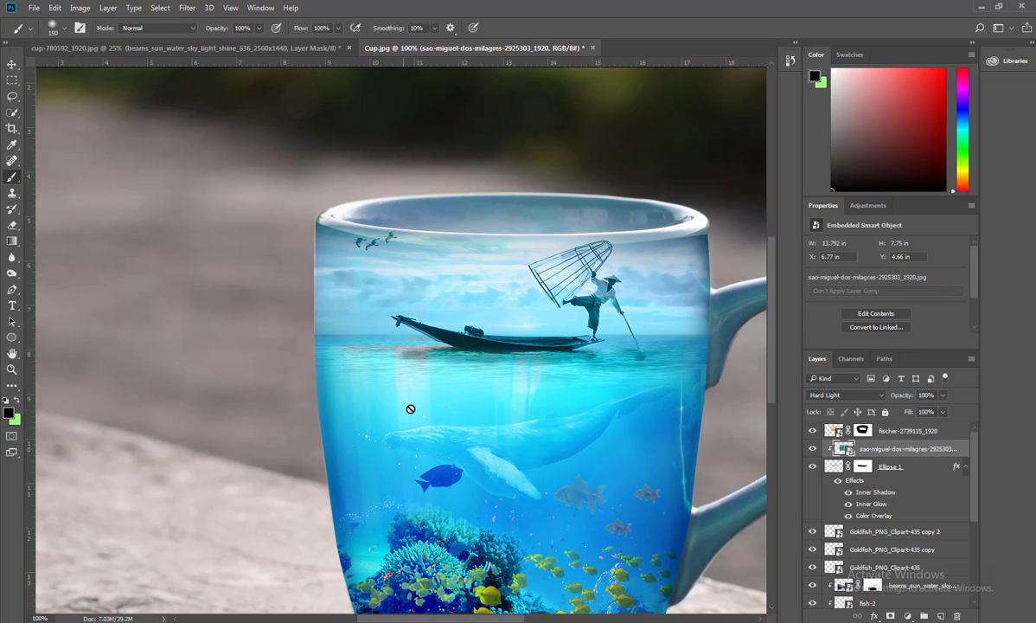
{"action": "left_click", "coordinate": [891, 615]}
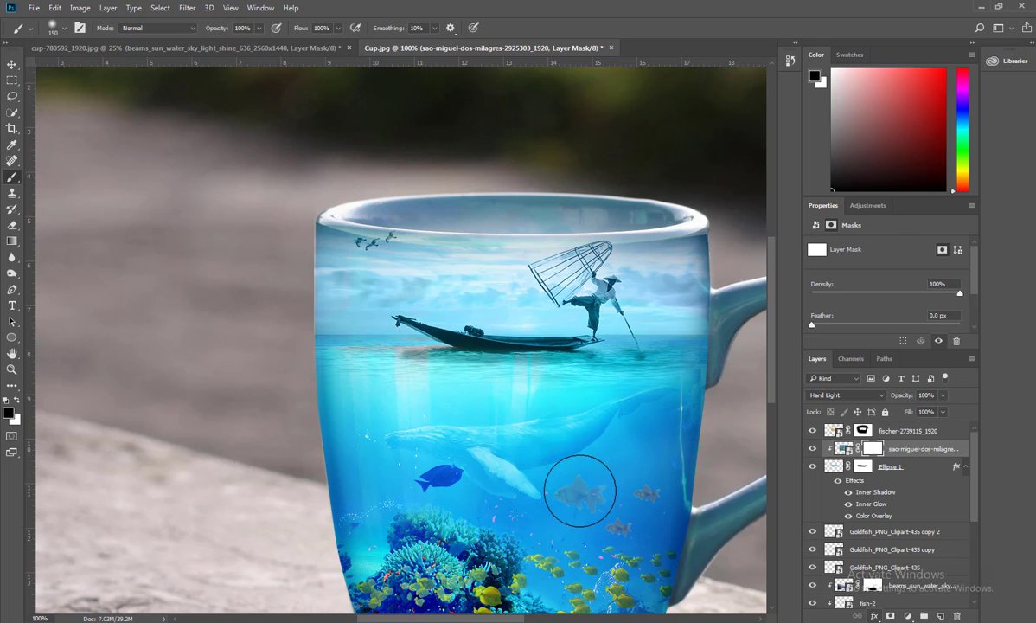
{"action": "left_click", "coordinate": [387, 385]}
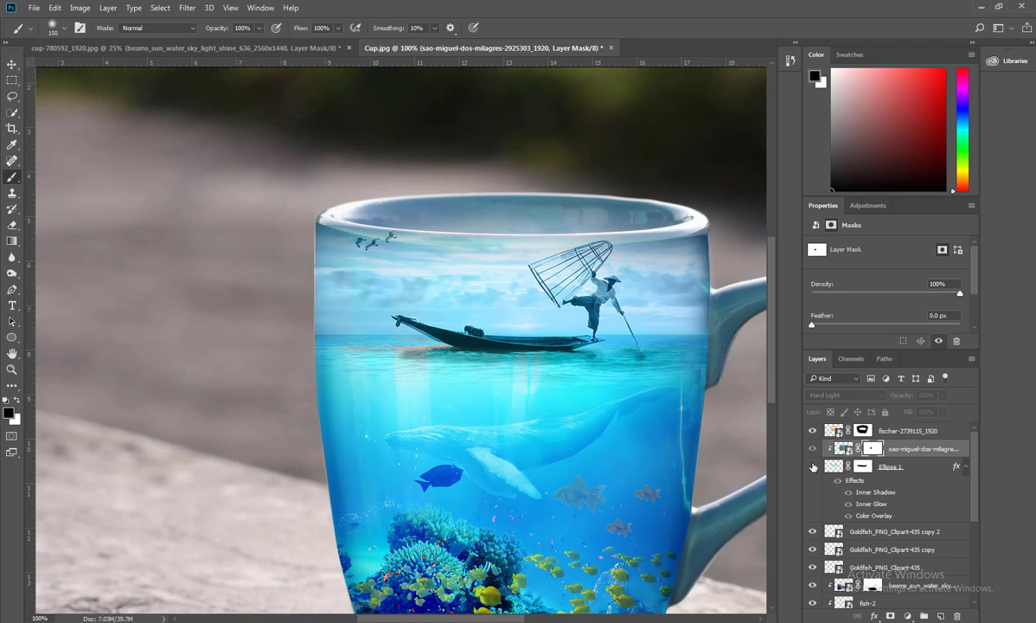
{"action": "left_click", "coordinate": [812, 432]}
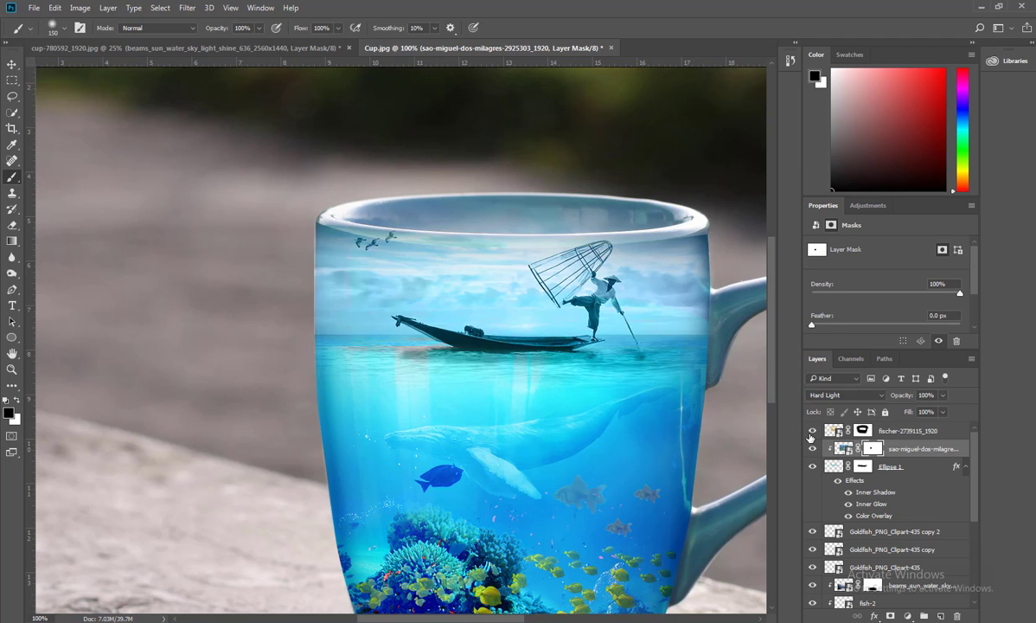
{"action": "left_click", "coordinate": [812, 431]}
{"action": "key", "text": "Delete"}
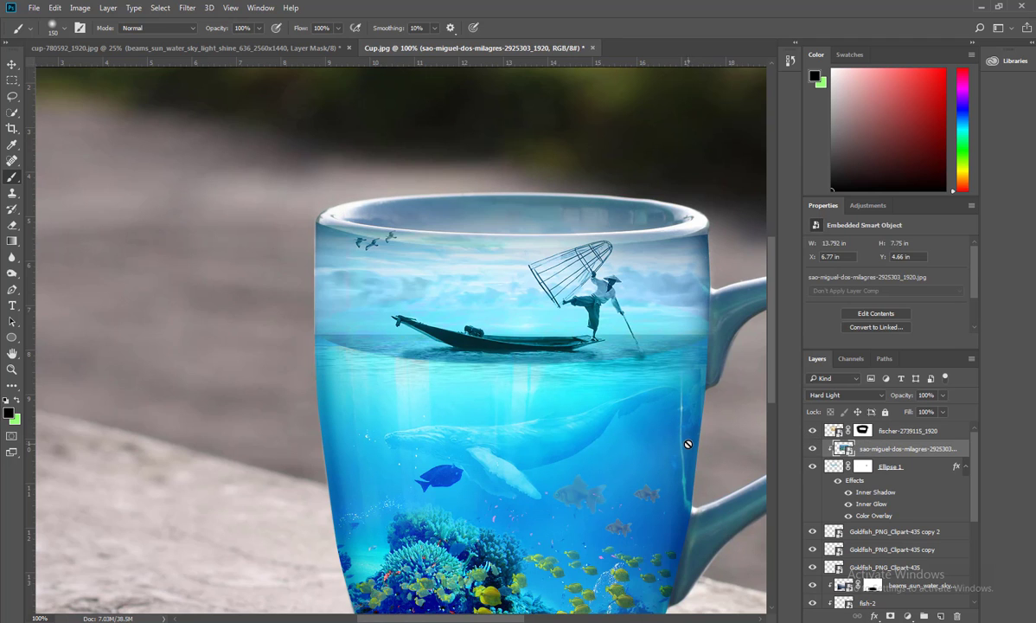
Browse blend modes for the Ellipse 1 layer
{"action": "left_click", "coordinate": [858, 462]}
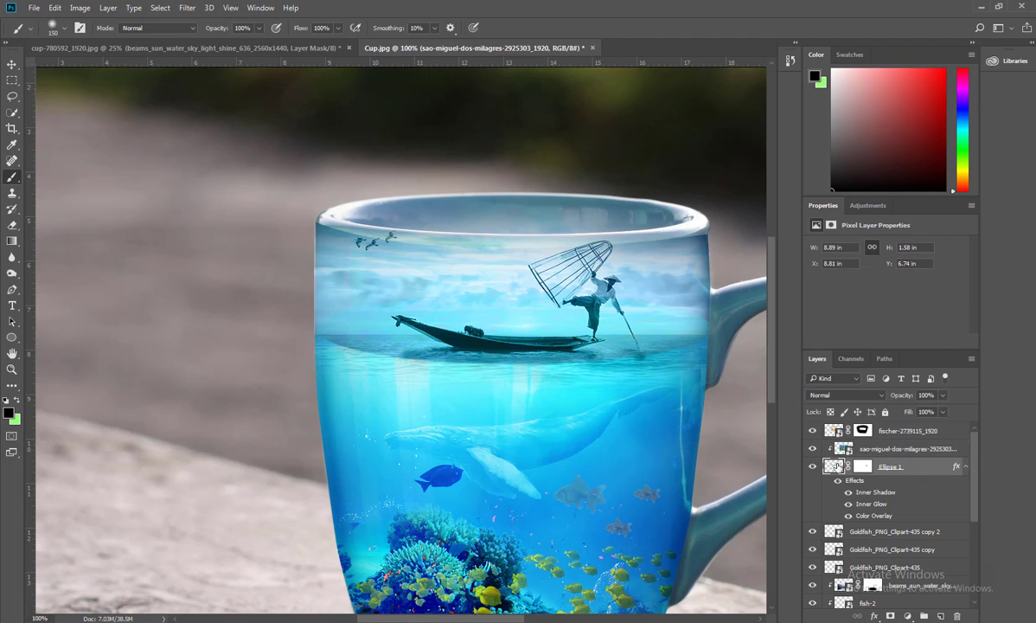
{"action": "left_click", "coordinate": [838, 396]}
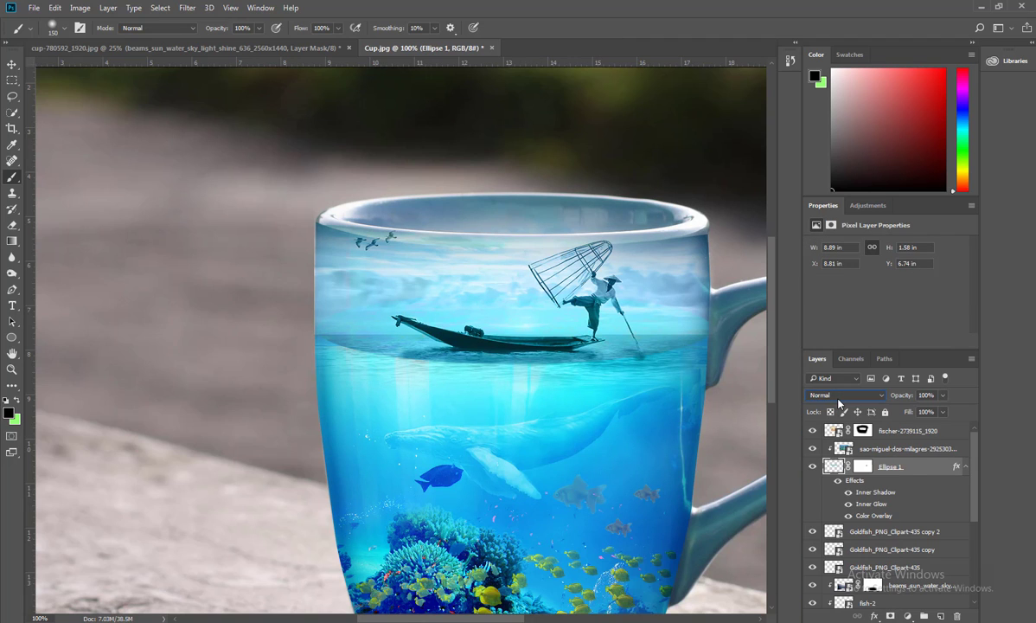
{"action": "left_click", "coordinate": [838, 399]}
{"action": "left_click", "coordinate": [839, 408]}
Cycle the sao-miguel-dos-milagres layer's blend modes and settle on Vivid Light
{"action": "left_click", "coordinate": [860, 444]}
{"action": "left_click", "coordinate": [838, 395]}
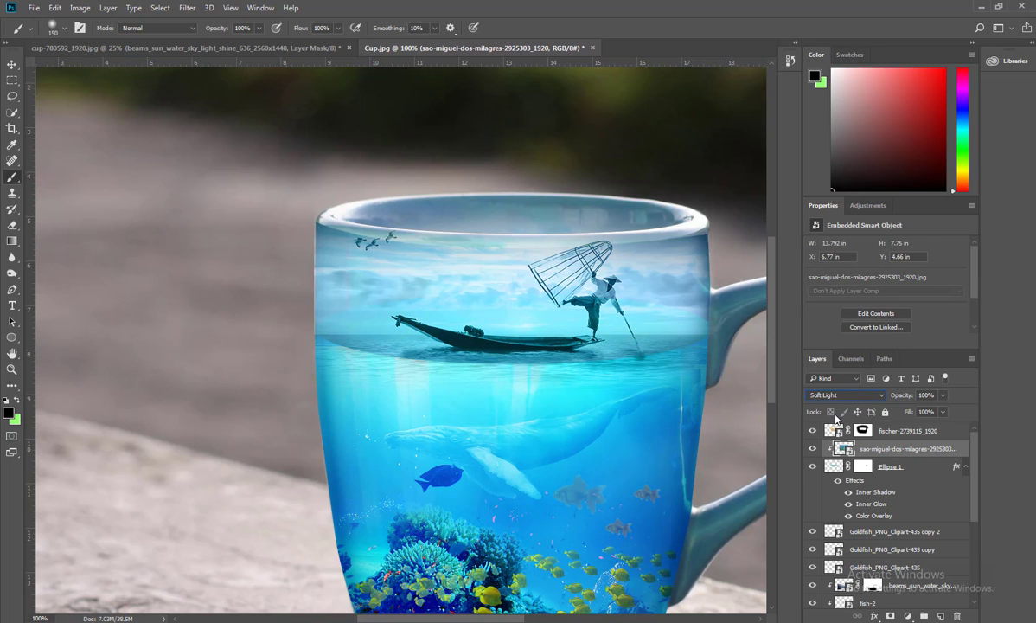
{"action": "key", "text": "Down"}
{"action": "key", "text": "Down"}
{"action": "key", "text": "Down"}
{"action": "key", "text": "Down"}
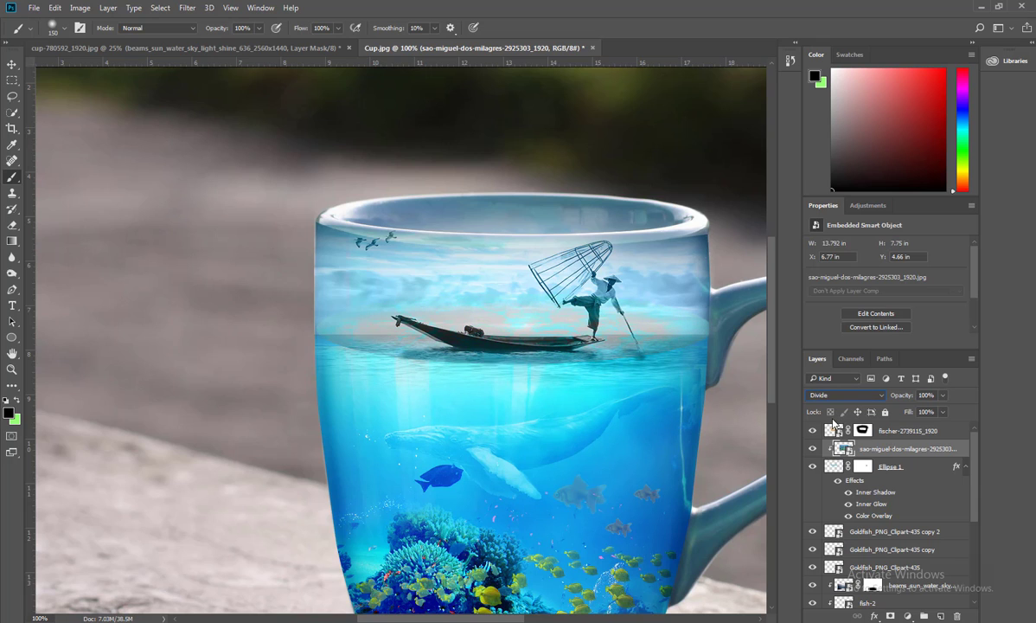
{"action": "key", "text": "Down"}
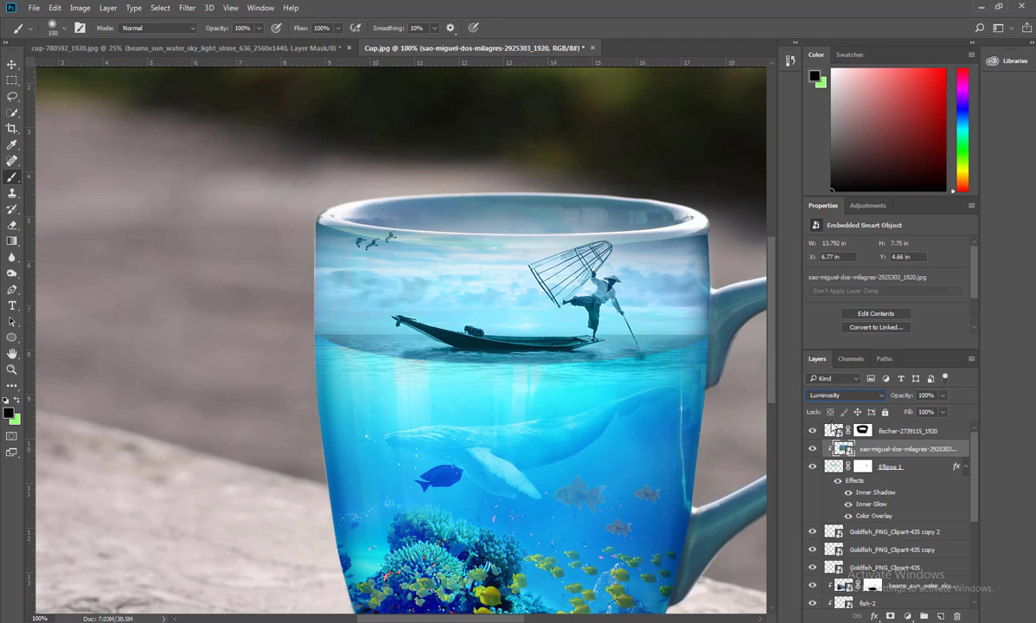
{"action": "key", "text": "Up"}
{"action": "key", "text": "Up"}
{"action": "key", "text": "Up"}
{"action": "key", "text": "Up"}
{"action": "key", "text": "Up"}
{"action": "key", "text": "Up"}
Toggle the light beams, fish-2, whale and divers layers to compare the scene
{"action": "scroll", "coordinate": [818, 572], "scroll_direction": "down", "scroll_amount": 1}
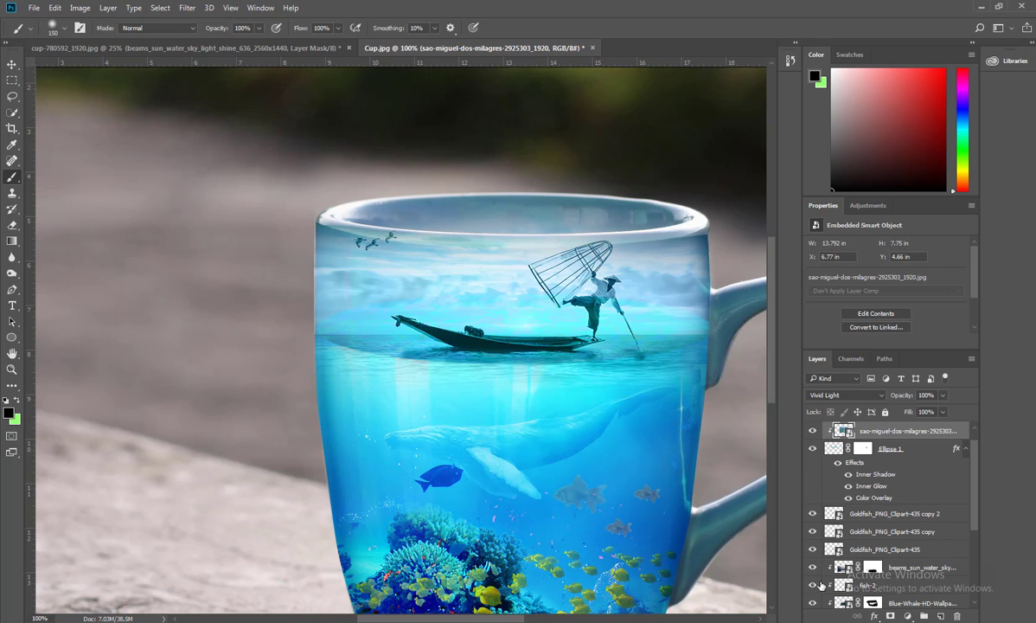
{"action": "left_click", "coordinate": [817, 570]}
{"action": "left_click", "coordinate": [811, 586]}
{"action": "left_click", "coordinate": [812, 586]}
{"action": "scroll", "coordinate": [813, 586], "scroll_direction": "down", "scroll_amount": 1}
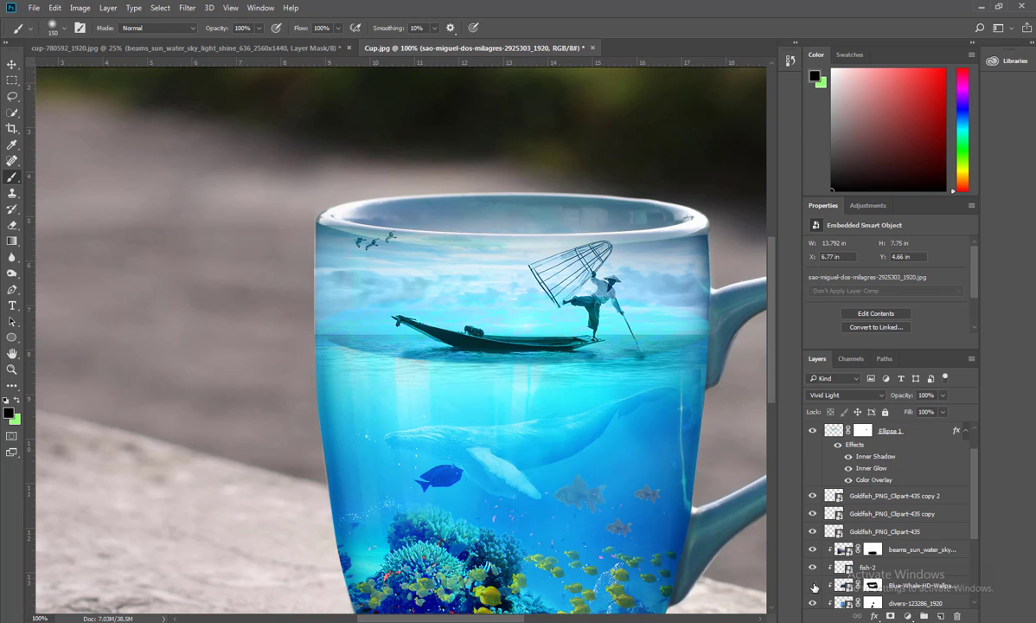
{"action": "left_click", "coordinate": [812, 585]}
{"action": "scroll", "coordinate": [813, 587], "scroll_direction": "down", "scroll_amount": 1}
{"action": "left_click", "coordinate": [813, 586]}
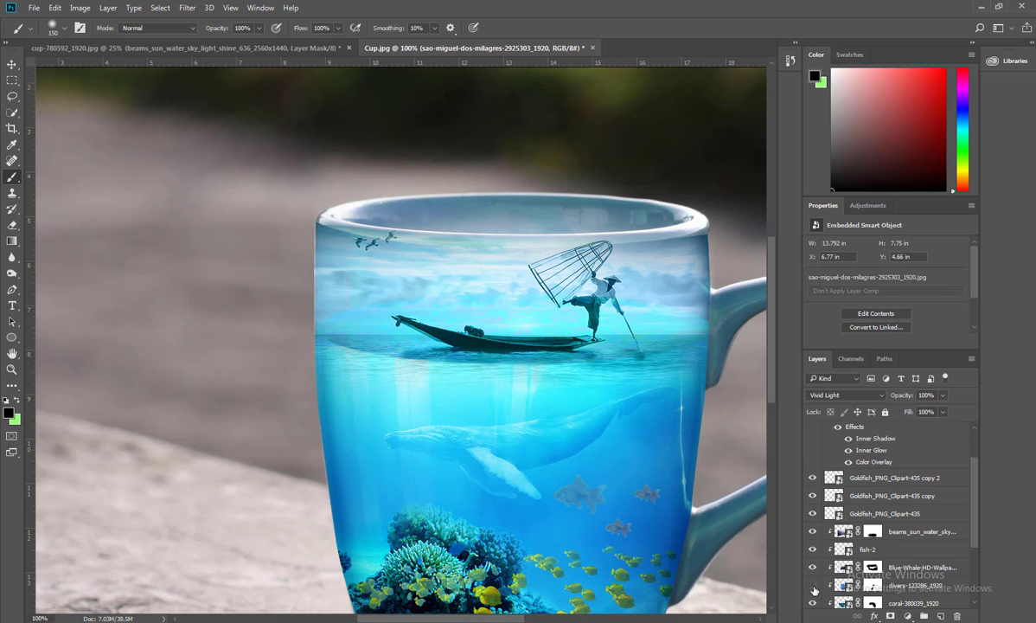
{"action": "left_click", "coordinate": [813, 586]}
Toggle the coral, ocean wallpaper and Layer 1 visibility to check the cup water
{"action": "scroll", "coordinate": [813, 586], "scroll_direction": "down", "scroll_amount": 1}
{"action": "left_click", "coordinate": [813, 588]}
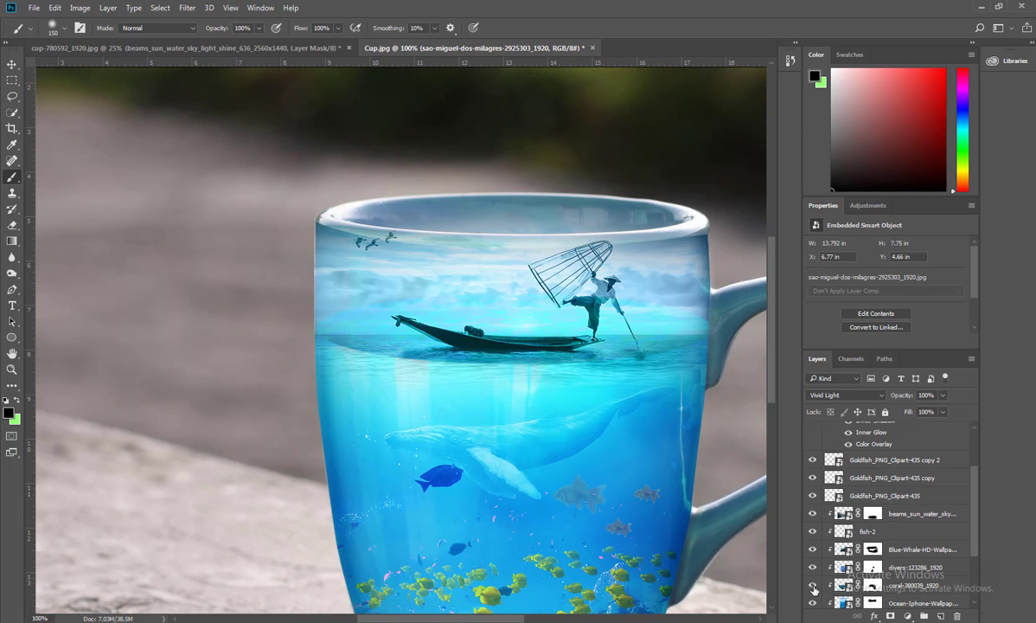
{"action": "scroll", "coordinate": [813, 589], "scroll_direction": "down", "scroll_amount": 1}
{"action": "left_click", "coordinate": [813, 588]}
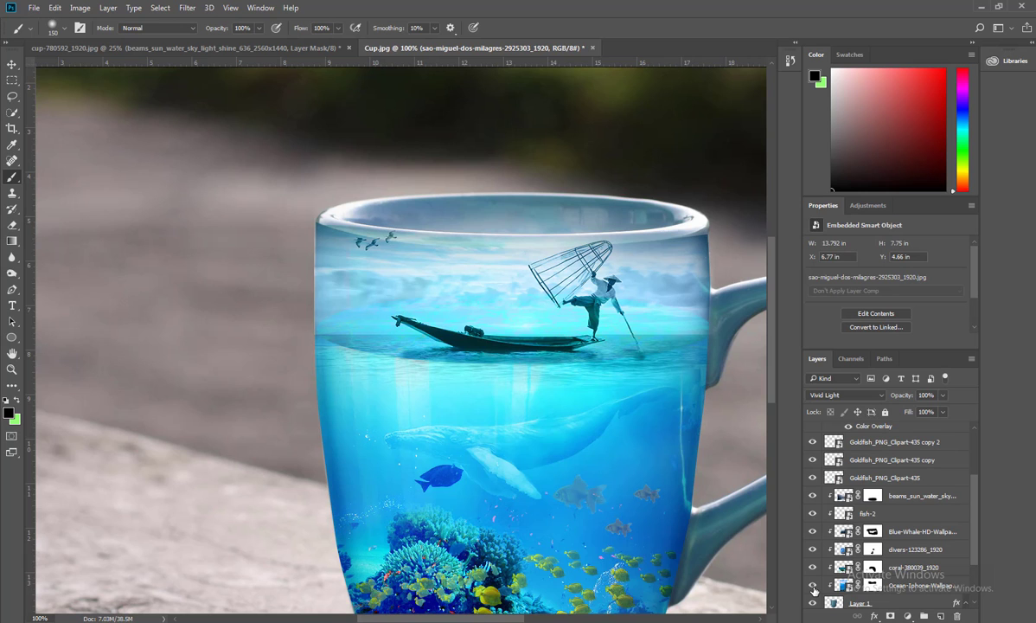
{"action": "left_click", "coordinate": [813, 588]}
{"action": "scroll", "coordinate": [814, 588], "scroll_direction": "down", "scroll_amount": 1}
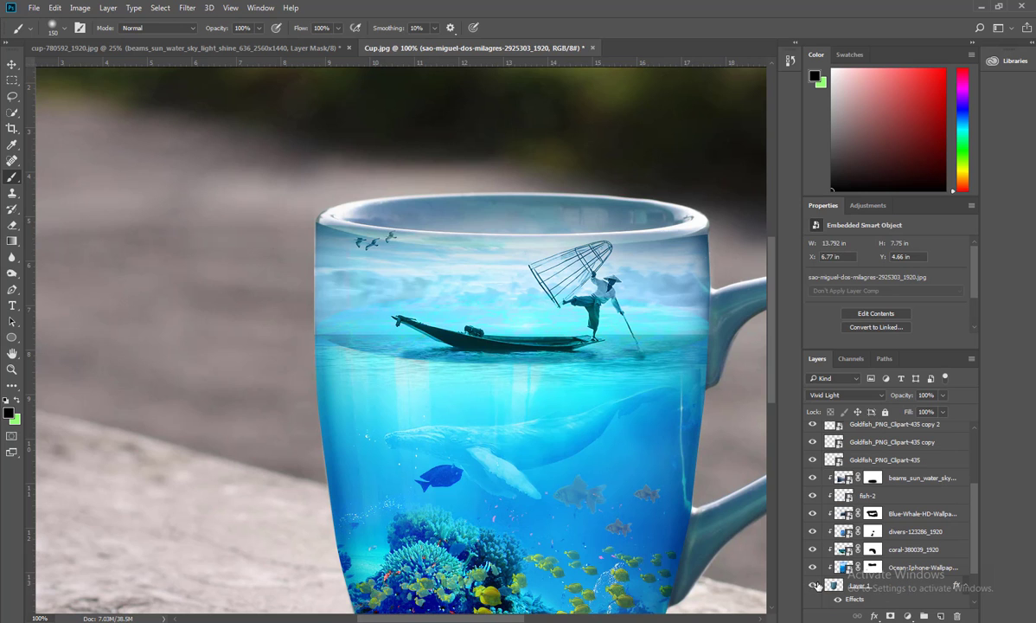
{"action": "left_click", "coordinate": [813, 586]}
Compare Ellipse 1 and fischer on and off, then show the sao-miguel and fischer layers
{"action": "scroll", "coordinate": [844, 458], "scroll_direction": "up", "scroll_amount": 3}
{"action": "scroll", "coordinate": [850, 466], "scroll_direction": "up", "scroll_amount": 2}
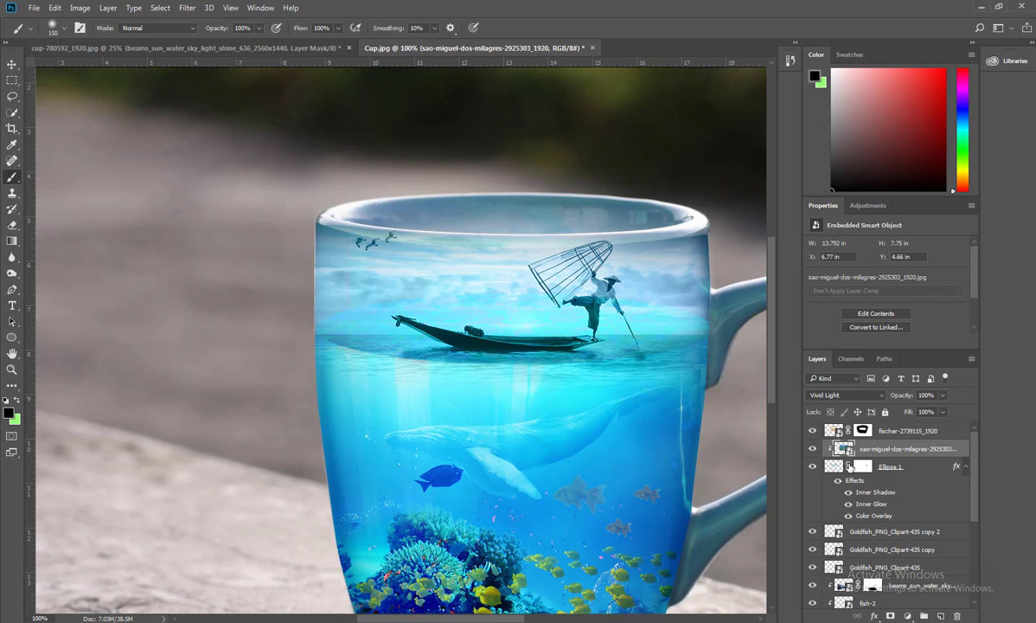
{"action": "left_click", "coordinate": [811, 467]}
{"action": "left_click", "coordinate": [811, 467]}
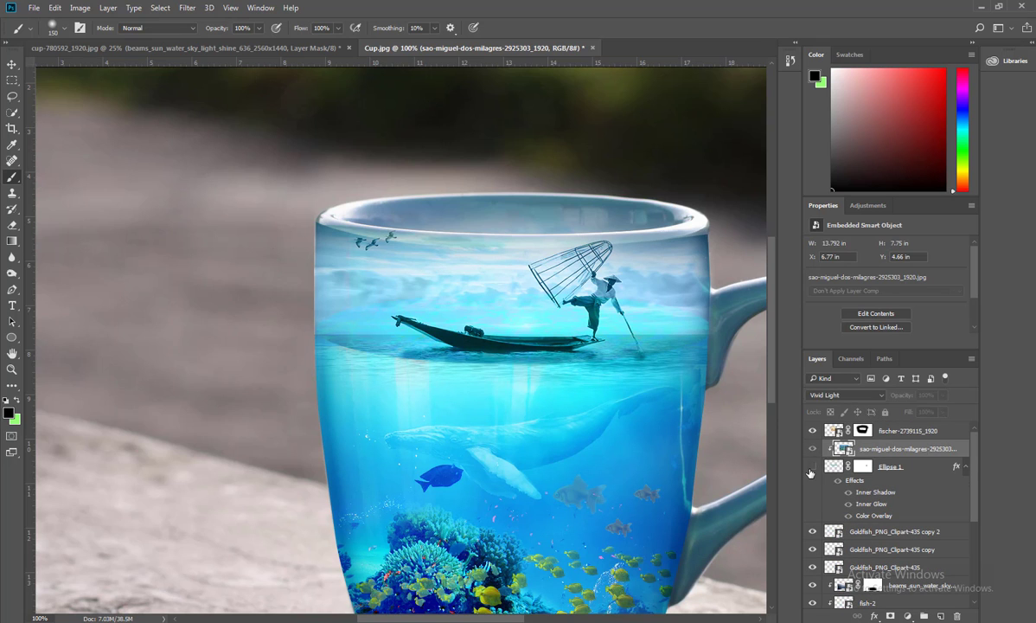
{"action": "left_click", "coordinate": [812, 466]}
{"action": "left_click", "coordinate": [812, 431]}
{"action": "left_click", "coordinate": [813, 436]}
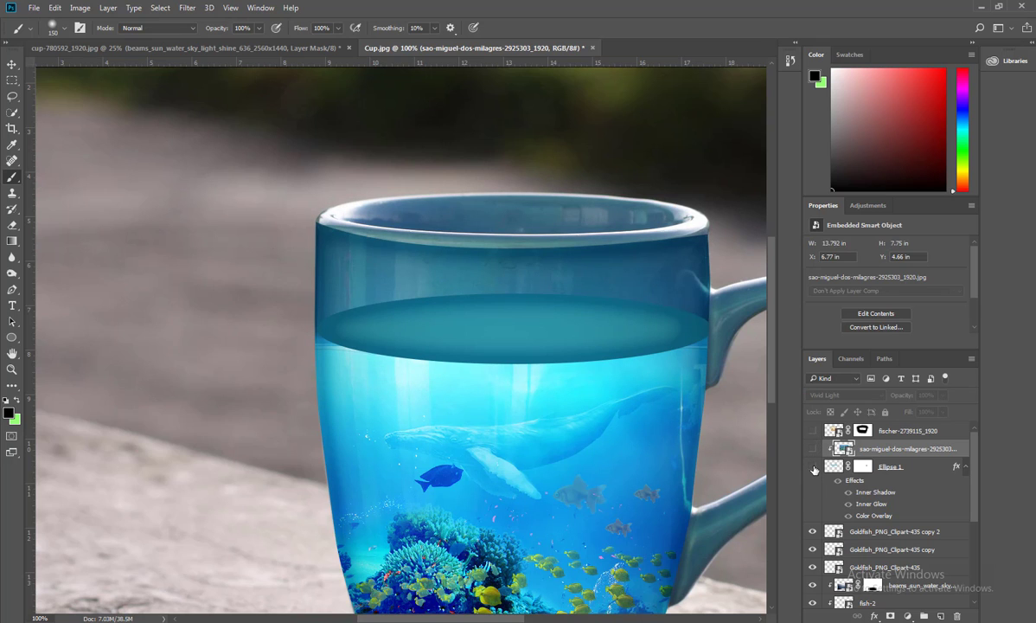
{"action": "left_click", "coordinate": [813, 467]}
{"action": "left_click", "coordinate": [812, 449]}
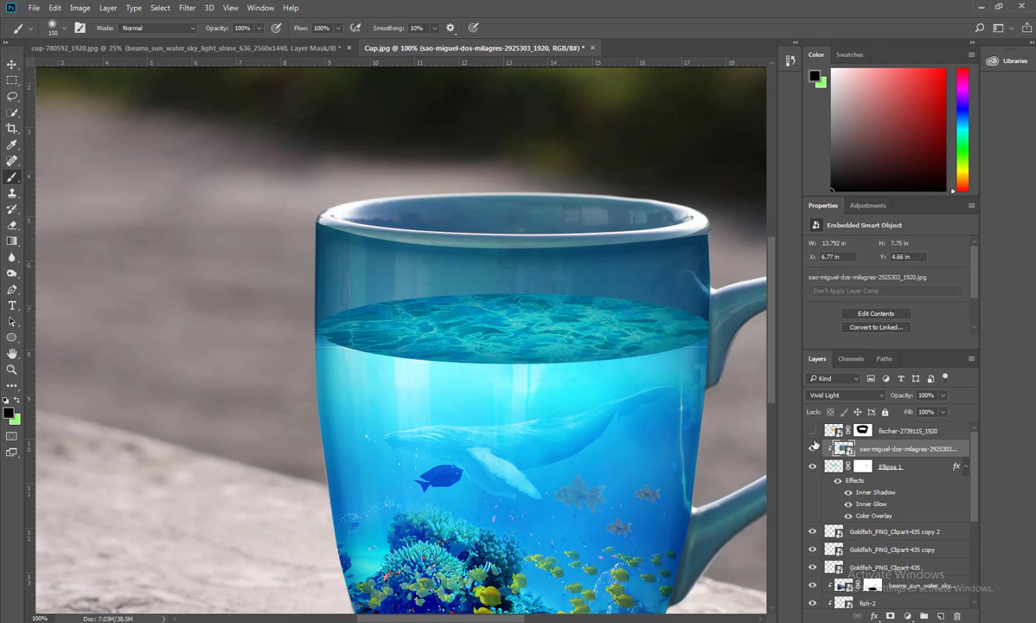
{"action": "left_click", "coordinate": [813, 436]}
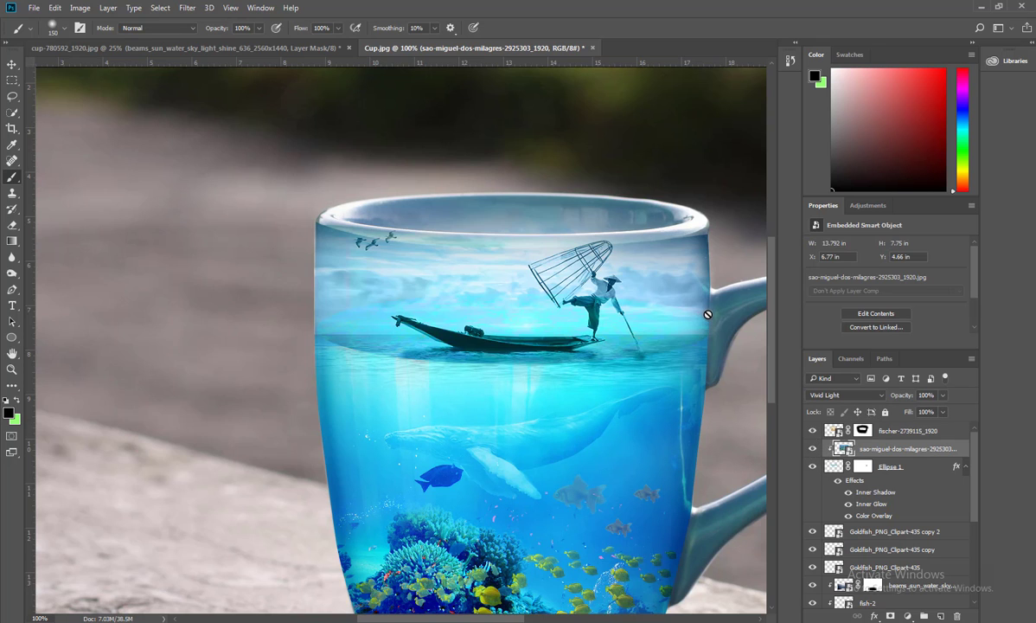
Cycle the fischer-2739115_1920 layer's blend modes and settle on Luminosity
{"action": "left_click", "coordinate": [833, 428]}
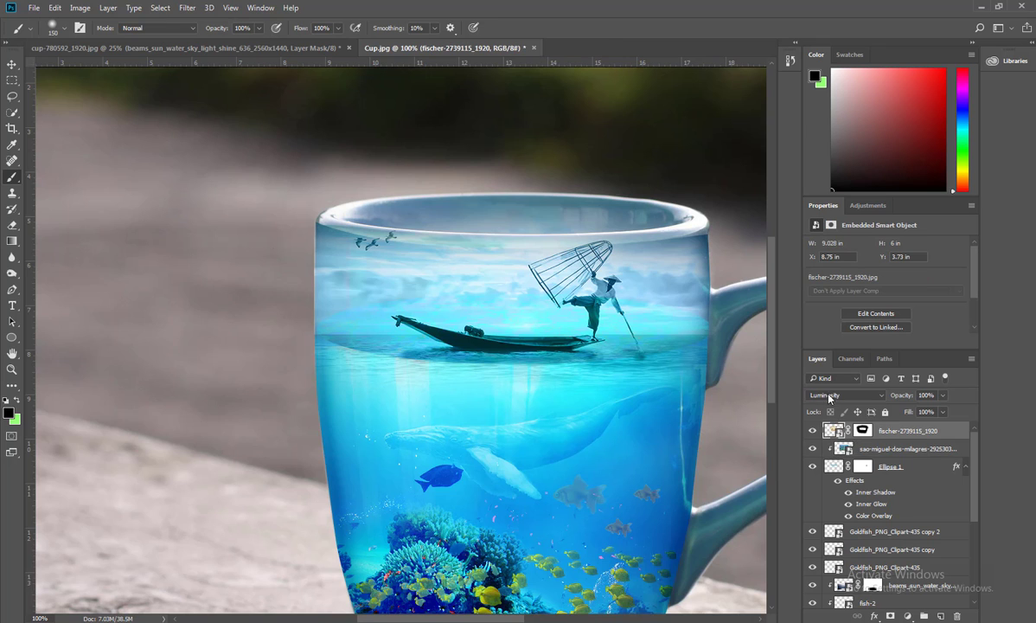
{"action": "left_click", "coordinate": [843, 395]}
{"action": "left_click", "coordinate": [828, 413]}
{"action": "key", "text": "Down"}
{"action": "key", "text": "Down"}
{"action": "key", "text": "Down"}
{"action": "key", "text": "Down"}
{"action": "key", "text": "Down"}
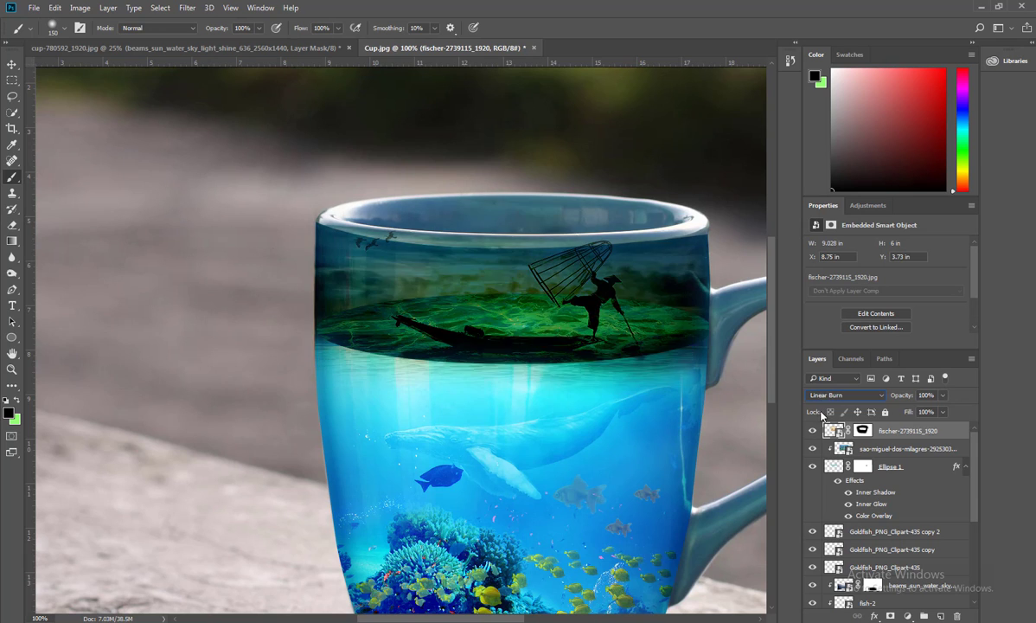
{"action": "key", "text": "Down"}
{"action": "key", "text": "Down"}
{"action": "key", "text": "Down"}
{"action": "key", "text": "Down"}
{"action": "key", "text": "Down"}
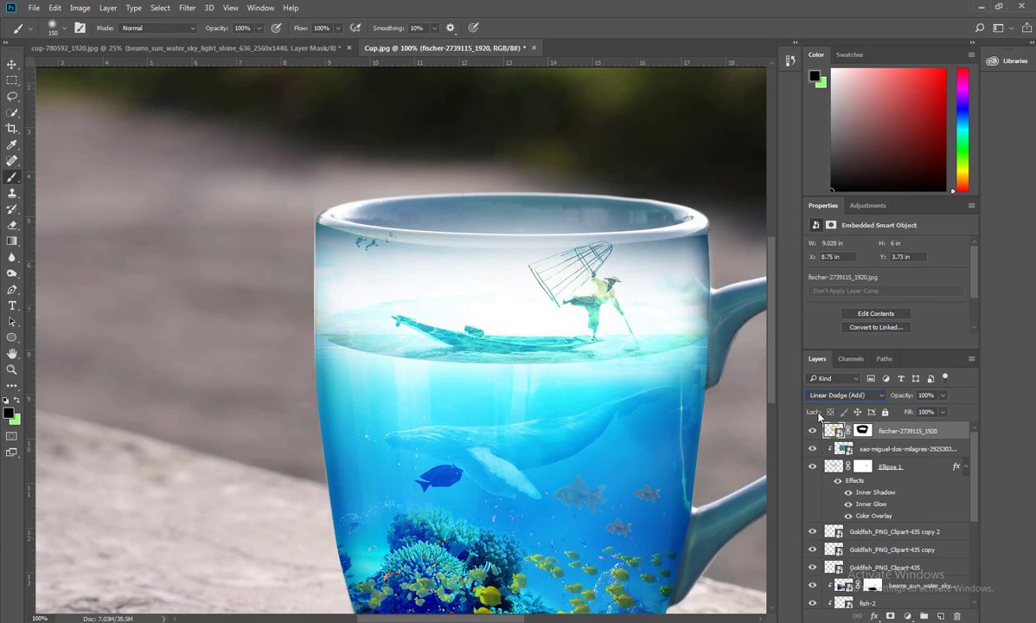
{"action": "key", "text": "Down"}
{"action": "key", "text": "Down"}
{"action": "key", "text": "Down"}
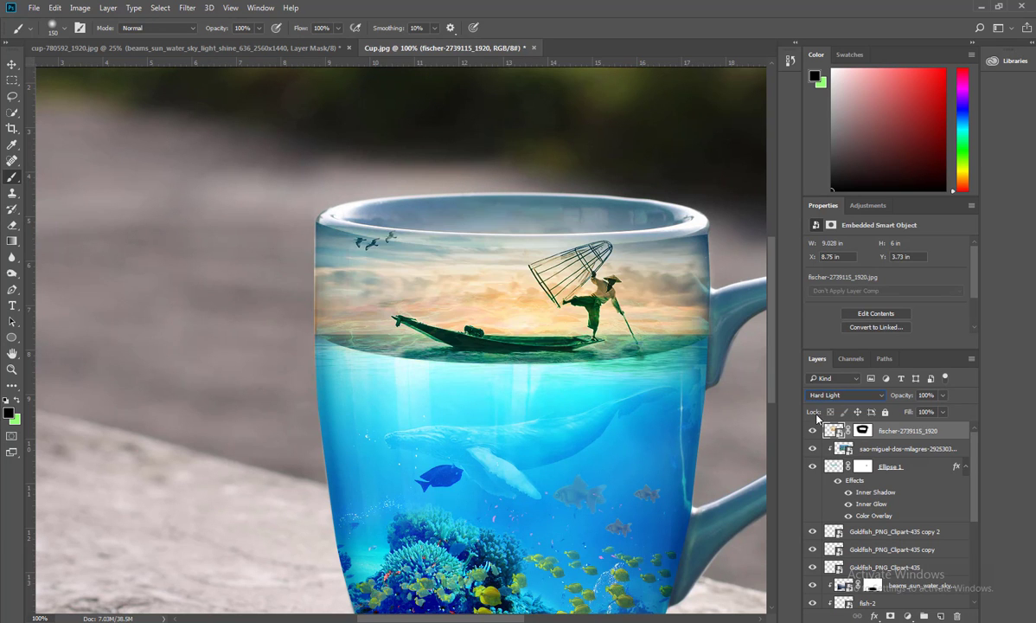
{"action": "key", "text": "Down"}
{"action": "key", "text": "Down"}
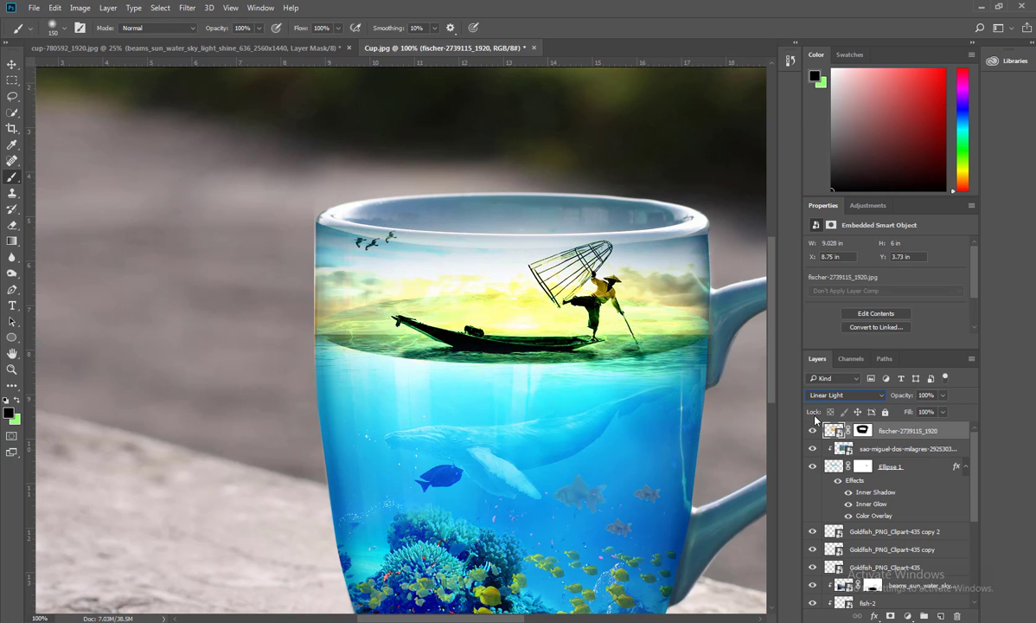
{"action": "key", "text": "Down"}
{"action": "key", "text": "Down"}
{"action": "key", "text": "Down"}
{"action": "key", "text": "Down"}
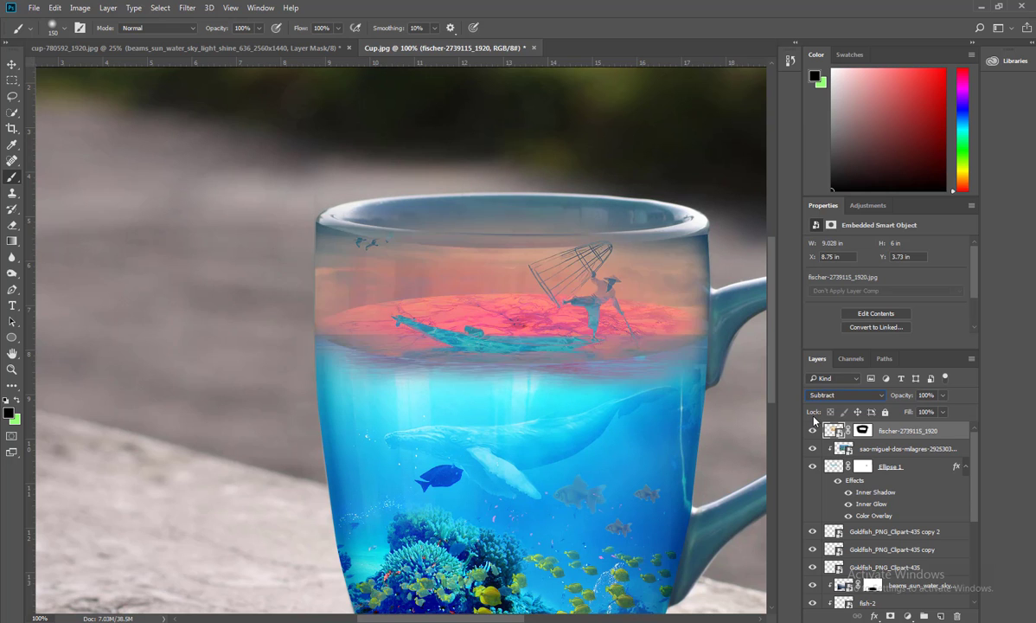
{"action": "key", "text": "Down"}
{"action": "key", "text": "Down"}
{"action": "key", "text": "Down"}
{"action": "key", "text": "Down"}
{"action": "key", "text": "Down"}
{"action": "key", "text": "Down"}
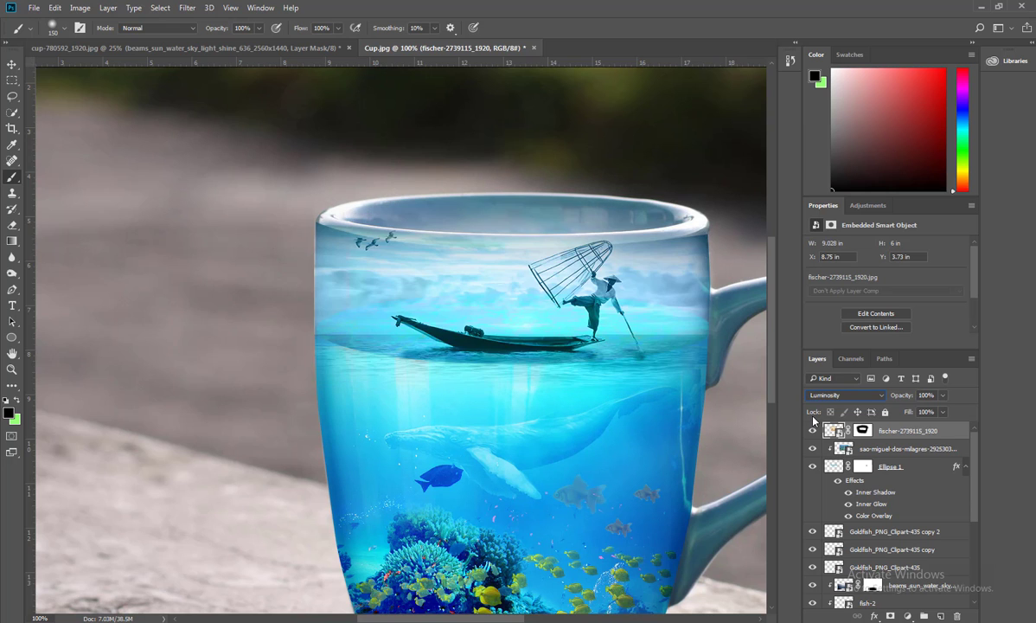
{"action": "left_click", "coordinate": [837, 467]}
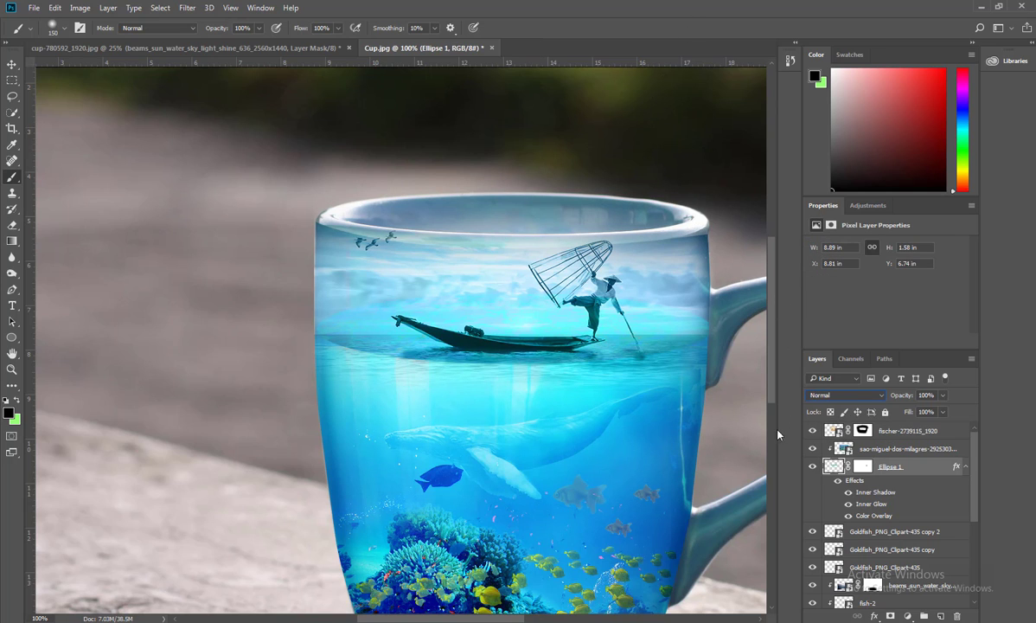
Blur the mug rim with the Blur tool and hide the Ellipse 1 dark waterline band
{"action": "left_click", "coordinate": [11, 257]}
{"action": "mouse_move", "coordinate": [711, 242]}
{"action": "left_mouse_down"}
{"action": "mouse_move", "coordinate": [666, 232]}
{"action": "mouse_move", "coordinate": [716, 273]}
{"action": "left_mouse_up"}
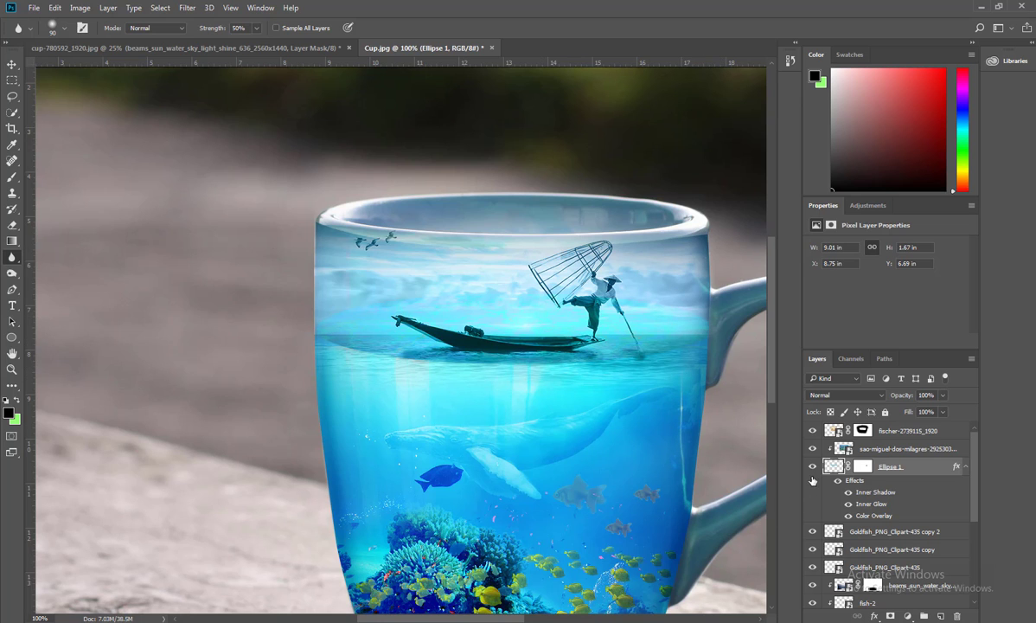
{"action": "left_click", "coordinate": [812, 467]}
{"action": "scroll", "coordinate": [595, 368], "scroll_direction": "down", "scroll_amount": 1}
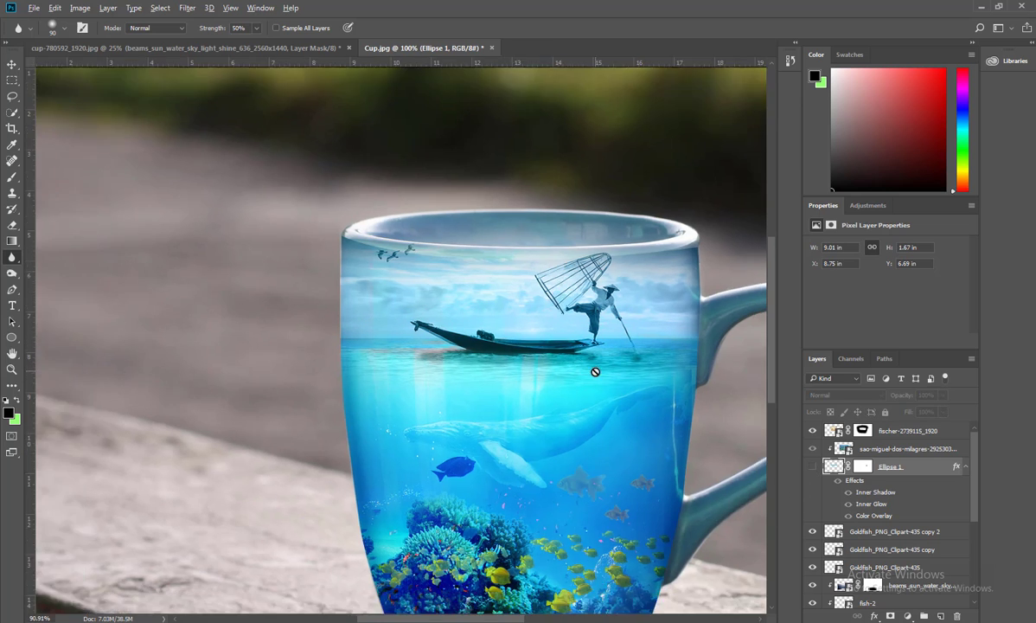
{"action": "scroll", "coordinate": [593, 373], "scroll_direction": "down", "scroll_amount": 3}
{"action": "scroll", "coordinate": [473, 404], "scroll_direction": "up", "scroll_amount": 1}
{"action": "scroll", "coordinate": [514, 377], "scroll_direction": "up", "scroll_amount": 1}
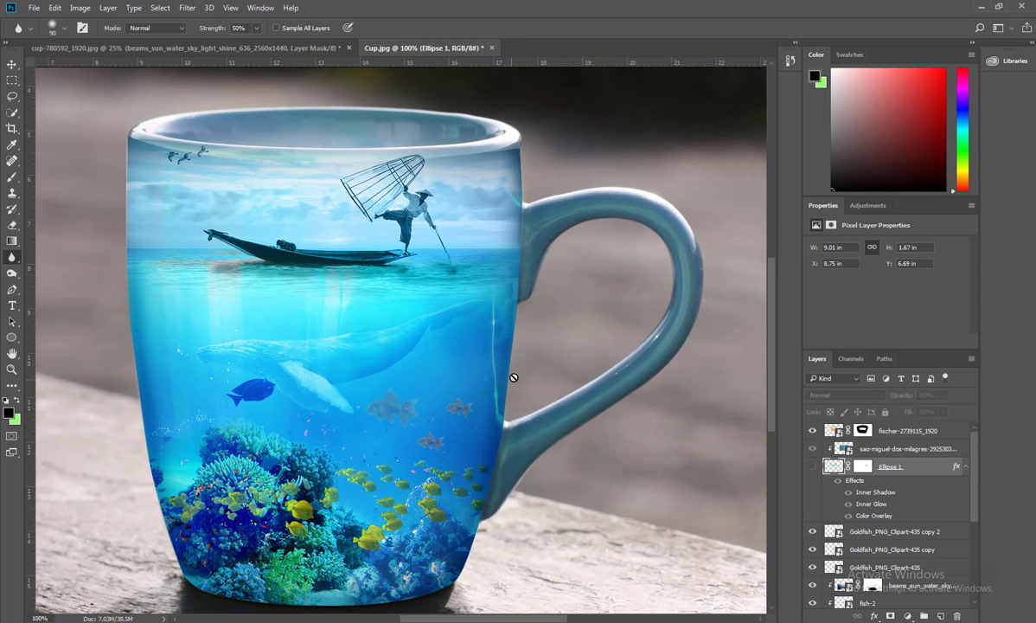
{"action": "scroll", "coordinate": [535, 249], "scroll_direction": "up", "scroll_amount": 1}
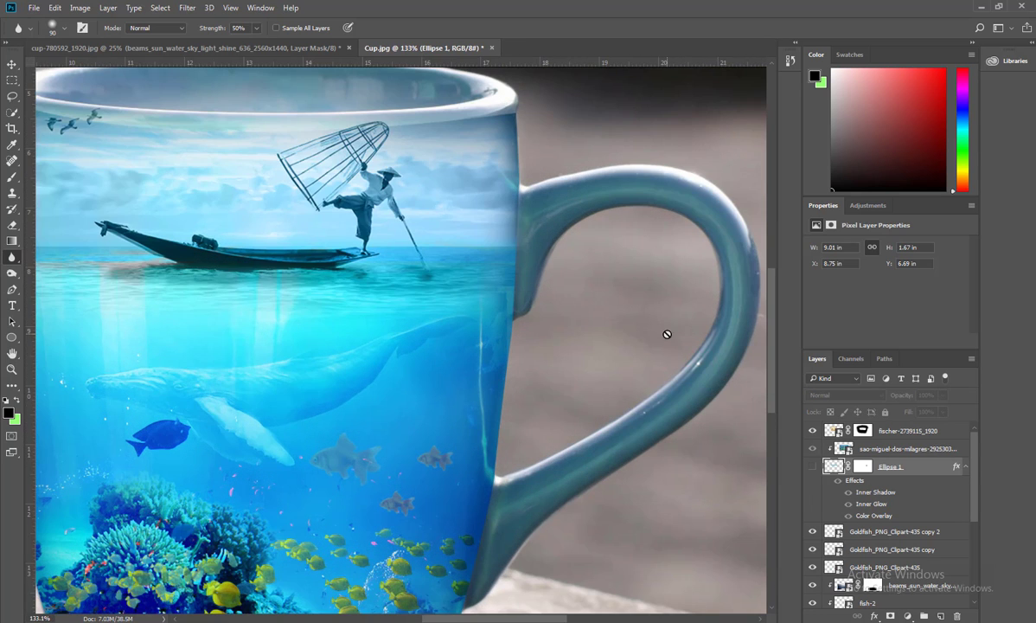
{"action": "scroll", "coordinate": [861, 500], "scroll_direction": "down", "scroll_amount": 3}
{"action": "scroll", "coordinate": [857, 560], "scroll_direction": "down", "scroll_amount": 2}
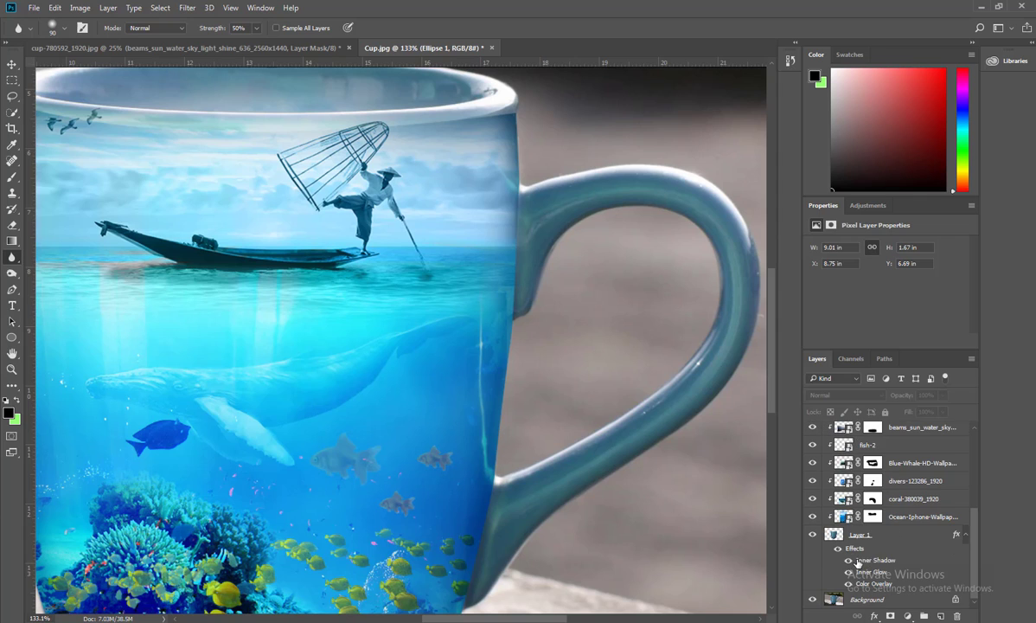
On Layer 1, blur along the mug's rim, right side and bottom edge
{"action": "left_click", "coordinate": [852, 537]}
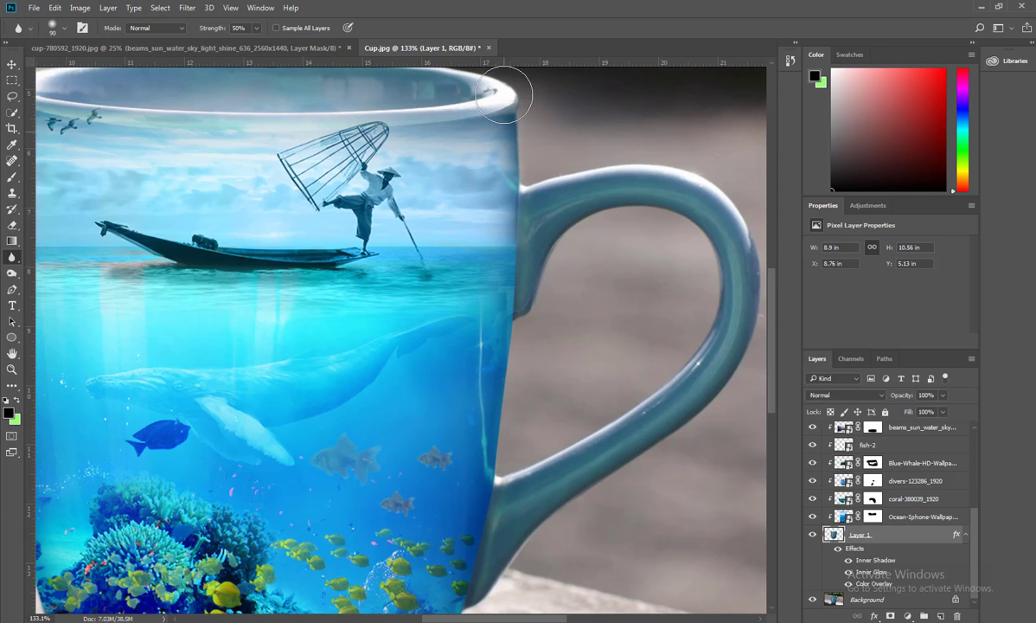
{"action": "mouse_move", "coordinate": [490, 113]}
{"action": "left_mouse_down"}
{"action": "mouse_move", "coordinate": [527, 382]}
{"action": "mouse_move", "coordinate": [493, 445]}
{"action": "mouse_move", "coordinate": [481, 404]}
{"action": "left_mouse_up"}
{"action": "left_click_drag", "start_coordinate": [489, 511], "coordinate": [588, 247]}
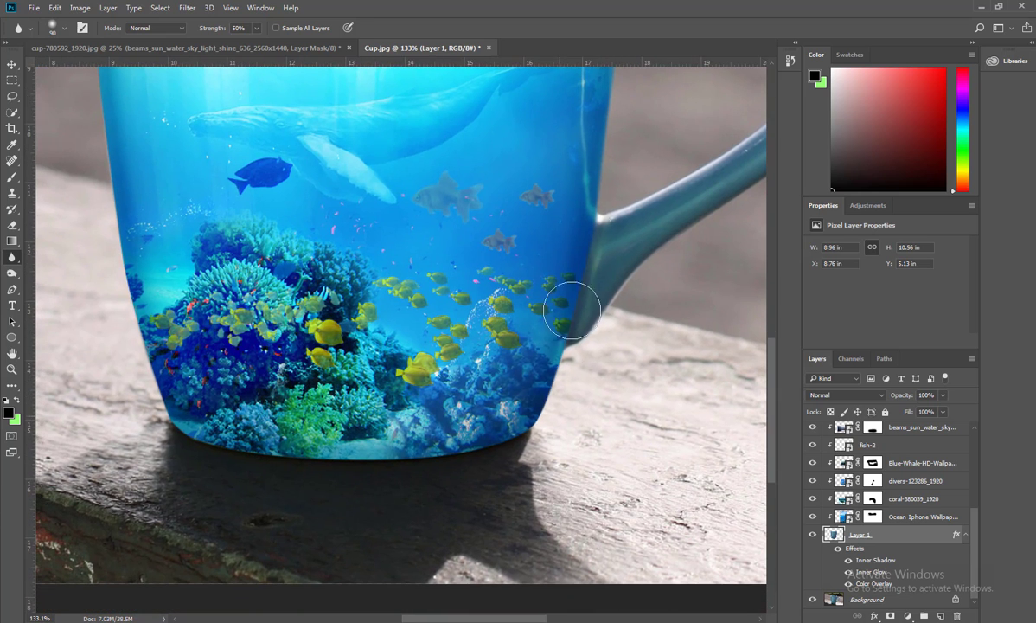
{"action": "mouse_move", "coordinate": [590, 302]}
{"action": "left_mouse_down"}
{"action": "mouse_move", "coordinate": [508, 370]}
{"action": "mouse_move", "coordinate": [497, 439]}
{"action": "mouse_move", "coordinate": [409, 459]}
{"action": "mouse_move", "coordinate": [421, 460]}
{"action": "mouse_move", "coordinate": [412, 472]}
{"action": "mouse_move", "coordinate": [462, 463]}
{"action": "mouse_move", "coordinate": [370, 444]}
{"action": "mouse_move", "coordinate": [241, 437]}
{"action": "mouse_move", "coordinate": [195, 446]}
{"action": "mouse_move", "coordinate": [237, 468]}
{"action": "mouse_move", "coordinate": [151, 381]}
{"action": "mouse_move", "coordinate": [117, 294]}
{"action": "mouse_move", "coordinate": [99, 184]}
{"action": "mouse_move", "coordinate": [168, 294]}
{"action": "left_mouse_up"}
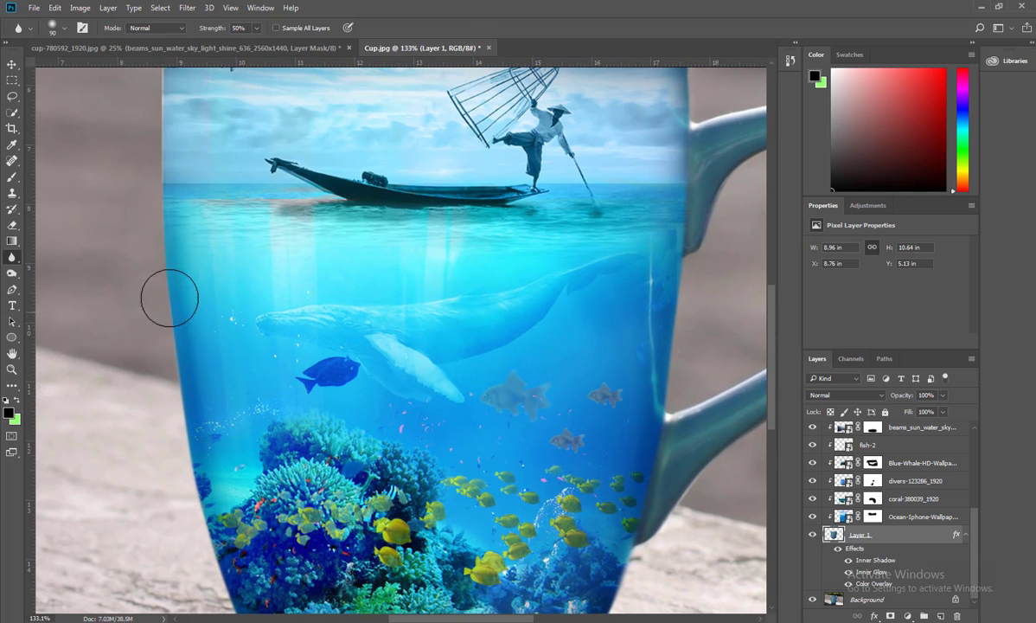
Soften the top rim left to right, then pan to check the whale, coral and mug bottom
{"action": "left_click_drag", "start_coordinate": [153, 126], "coordinate": [189, 331]}
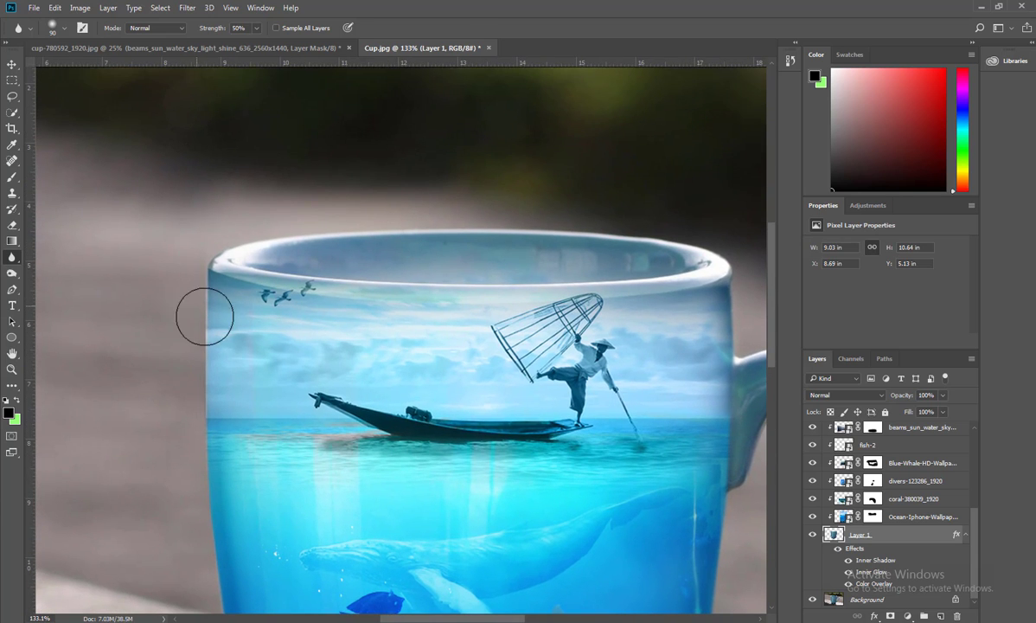
{"action": "mouse_move", "coordinate": [230, 279]}
{"action": "left_mouse_down"}
{"action": "mouse_move", "coordinate": [401, 294]}
{"action": "mouse_move", "coordinate": [696, 294]}
{"action": "mouse_move", "coordinate": [671, 282]}
{"action": "mouse_move", "coordinate": [676, 301]}
{"action": "mouse_move", "coordinate": [296, 273]}
{"action": "mouse_move", "coordinate": [231, 277]}
{"action": "mouse_move", "coordinate": [185, 314]}
{"action": "left_mouse_up"}
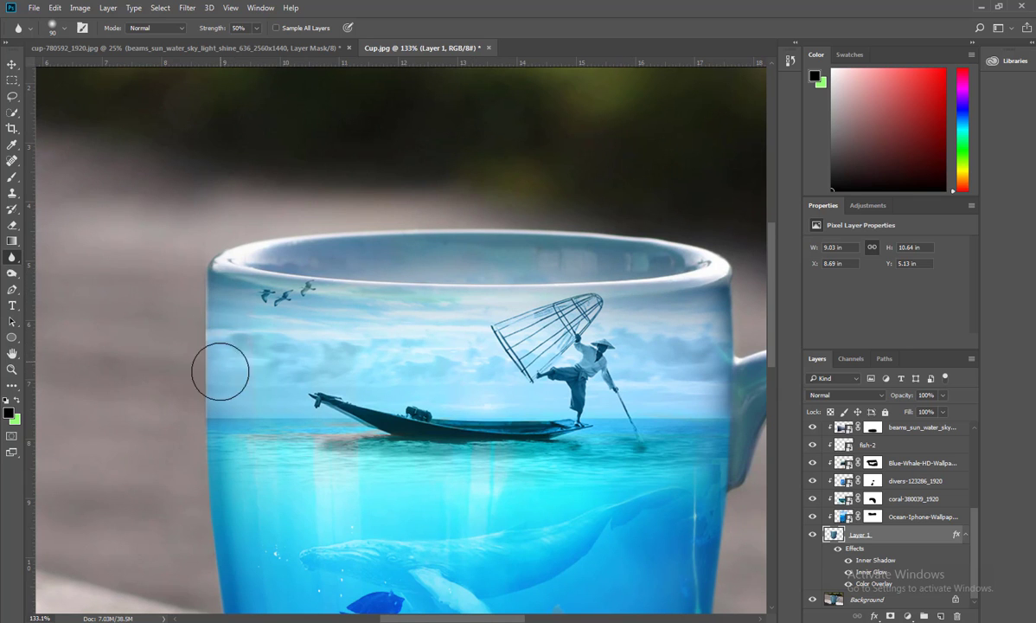
{"action": "left_click_drag", "start_coordinate": [210, 447], "coordinate": [222, 308]}
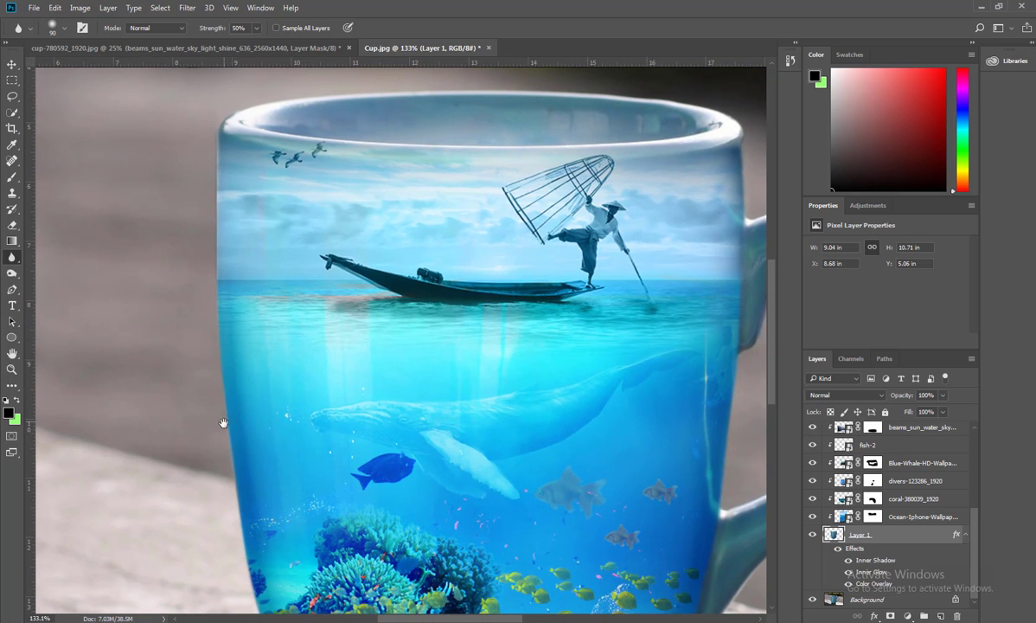
{"action": "left_click_drag", "start_coordinate": [224, 423], "coordinate": [229, 302]}
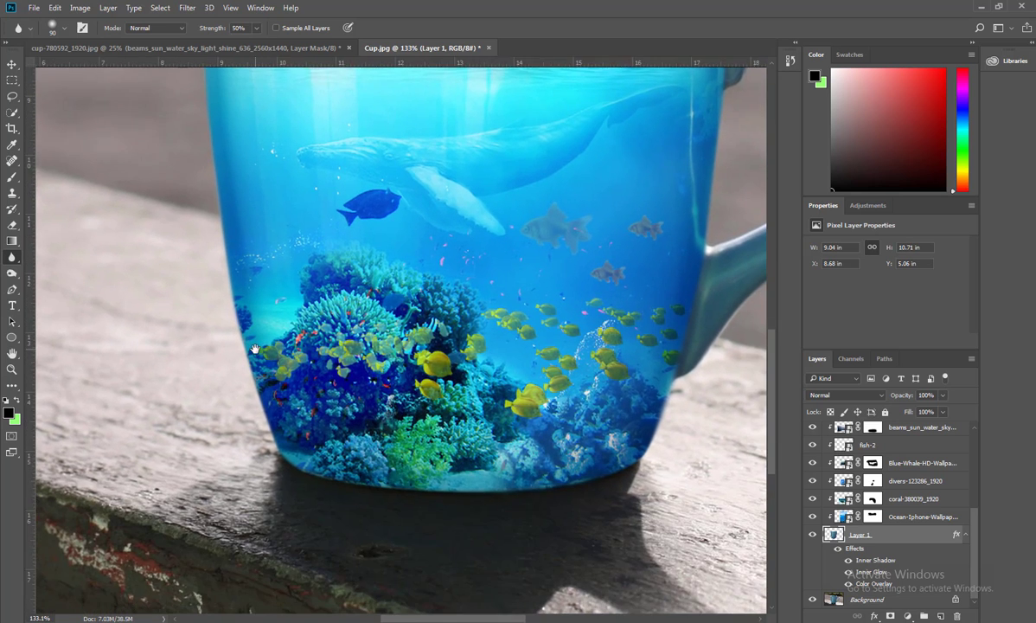
{"action": "left_click_drag", "start_coordinate": [259, 459], "coordinate": [242, 309]}
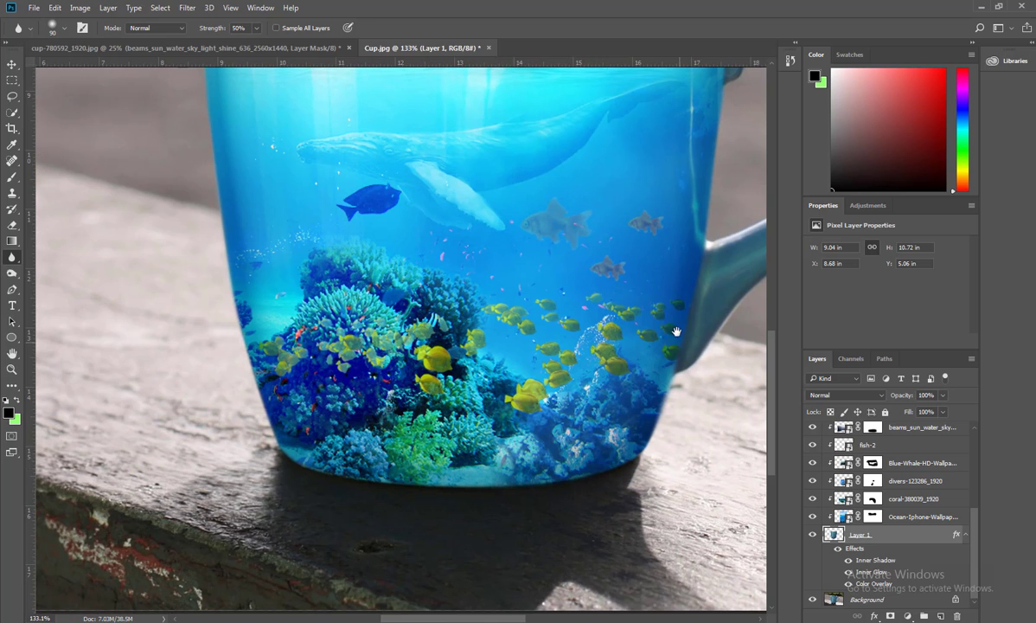
{"action": "left_click_drag", "start_coordinate": [677, 287], "coordinate": [669, 416]}
{"action": "scroll", "coordinate": [681, 256], "scroll_direction": "up", "scroll_amount": 5}
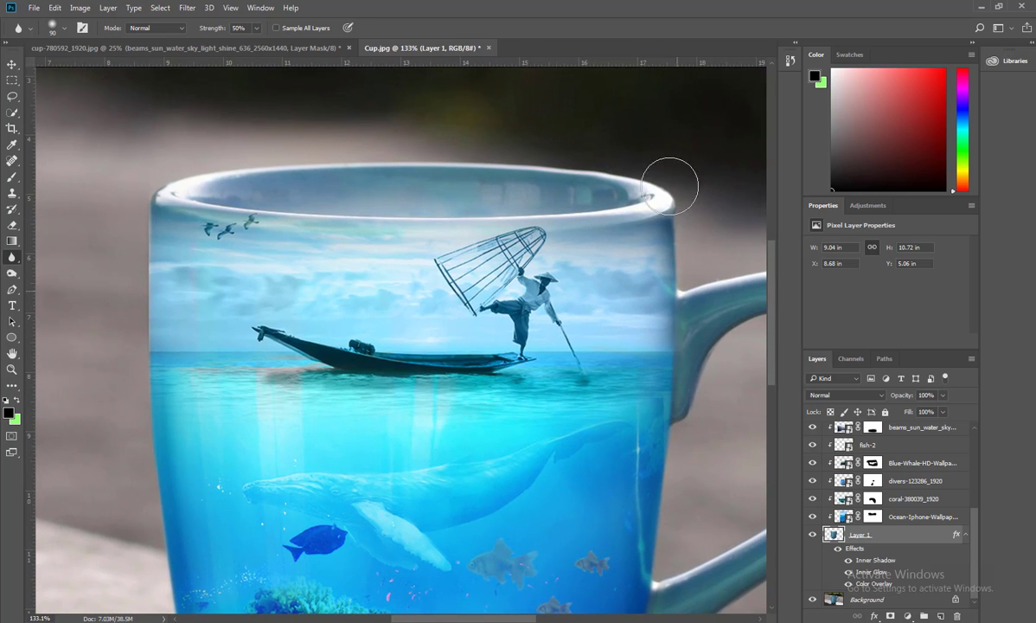
Switch to the Eraser tool with a 125 px brush
{"action": "key", "text": "e"}
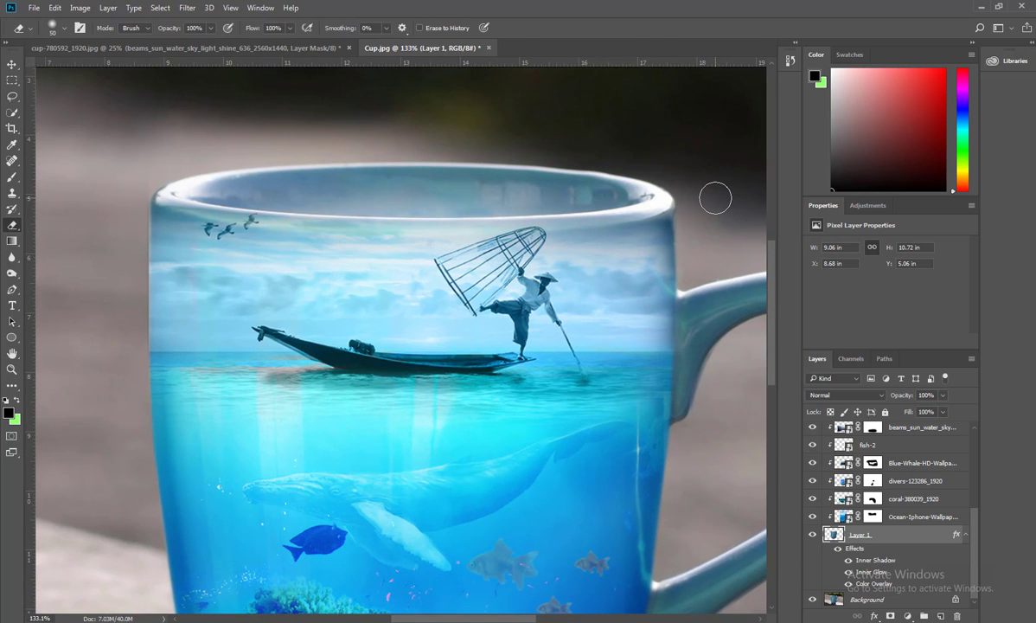
{"action": "key", "text": "bracketright"}
{"action": "key", "text": "bracketright"}
{"action": "key", "text": "bracketright"}
{"action": "key", "text": "bracketright"}
{"action": "key", "text": "bracketright"}
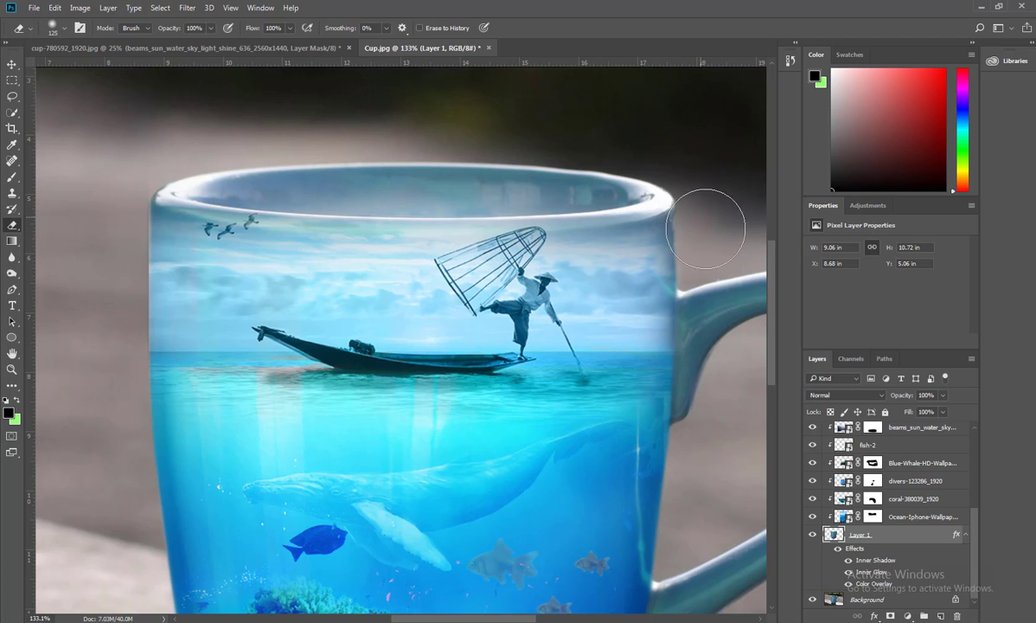
{"action": "key", "text": "bracketright"}
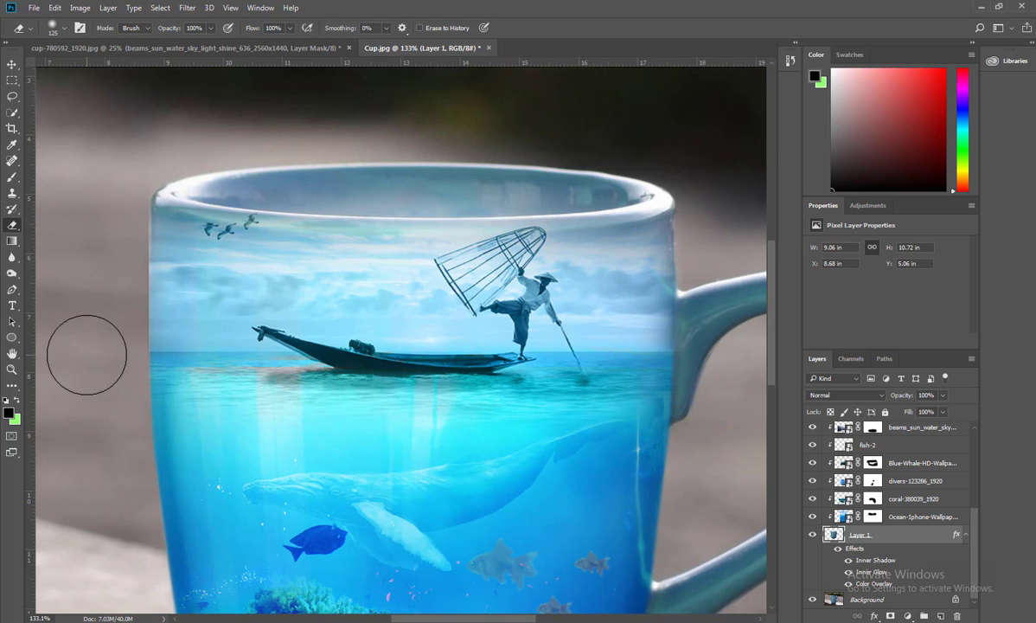
{"action": "scroll", "coordinate": [201, 261], "scroll_direction": "down", "scroll_amount": 3}
Hide all panels and zoom to about 71% to review the full mug composite
{"action": "scroll", "coordinate": [192, 271], "scroll_direction": "down", "scroll_amount": 3}
{"action": "scroll", "coordinate": [192, 285], "scroll_direction": "down", "scroll_amount": 2}
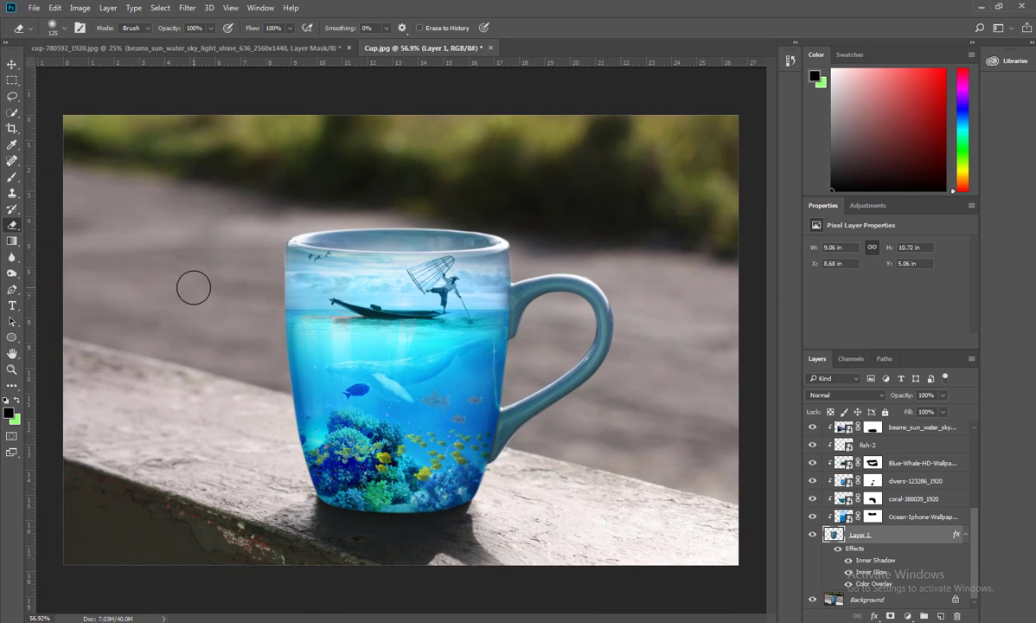
{"action": "scroll", "coordinate": [231, 273], "scroll_direction": "down", "scroll_amount": 2}
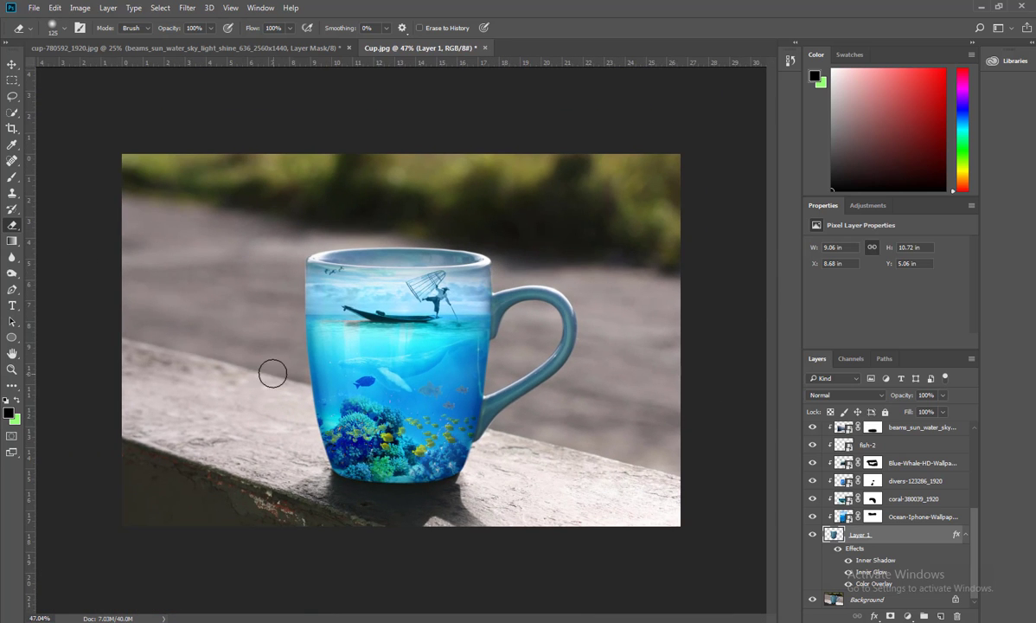
{"action": "scroll", "coordinate": [273, 370], "scroll_direction": "down", "scroll_amount": 1}
{"action": "key", "text": "Tab"}
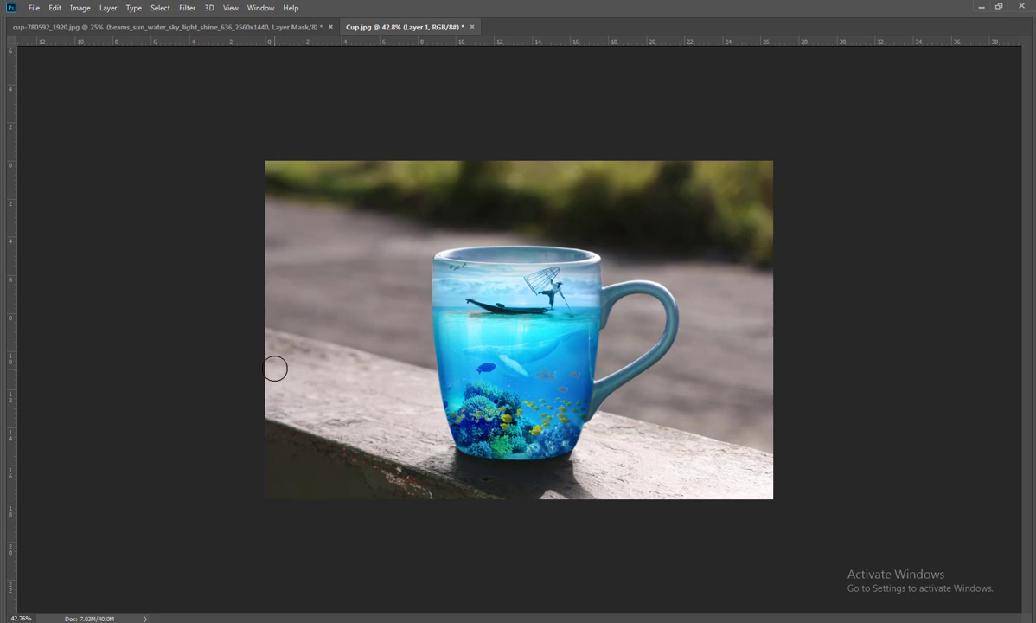
{"action": "scroll", "coordinate": [278, 372], "scroll_direction": "up", "scroll_amount": 5}
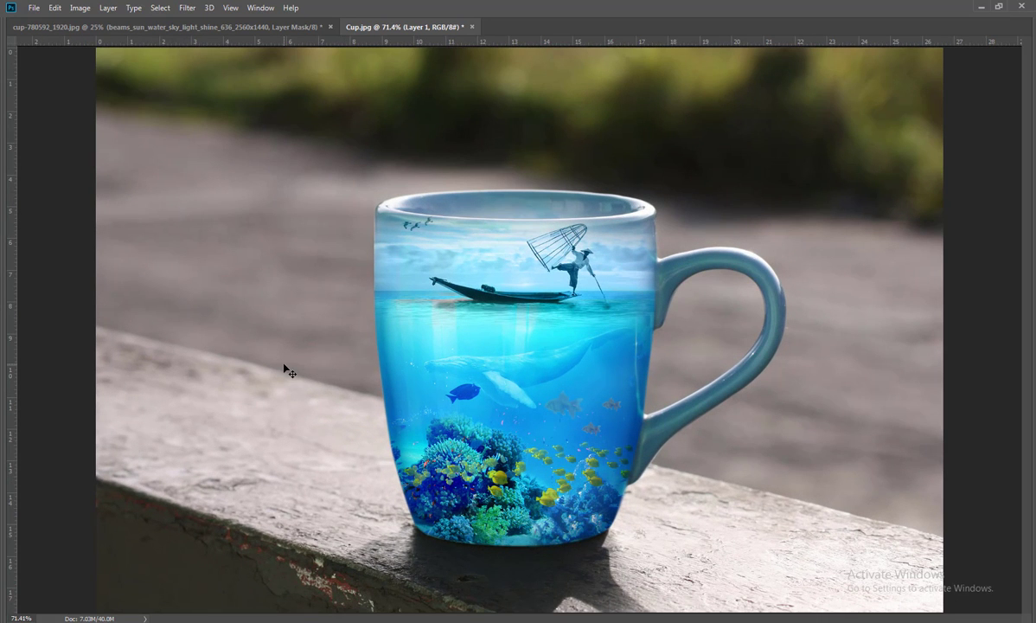